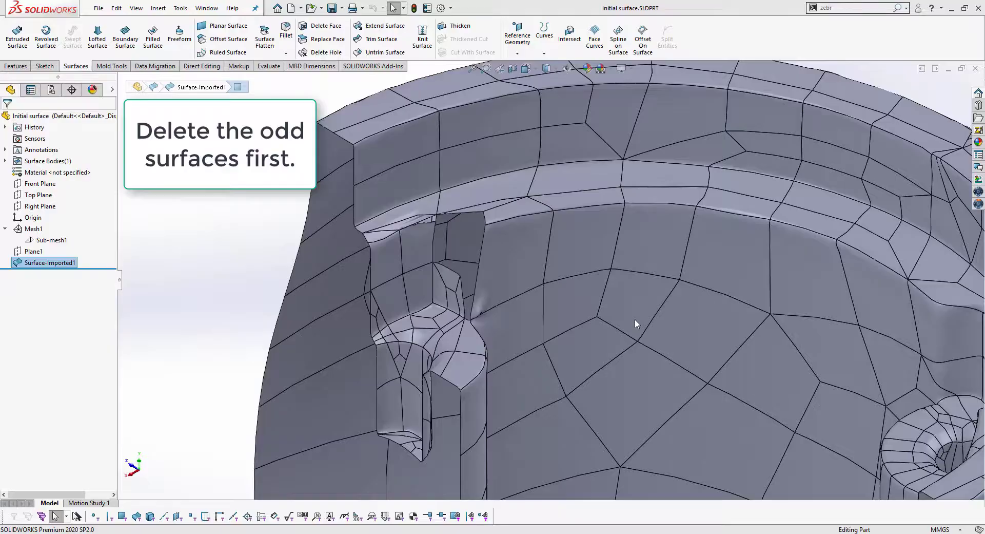
# Select the thin sliver, the vertical wall faces and the top strip around the notch pocket.
pyautogui.scroll(-3, 513, 267)
pyautogui.scroll(-3, 461, 259)
pyautogui.moveTo(450, 272); pyautogui.dragTo(387, 260, button='middle')
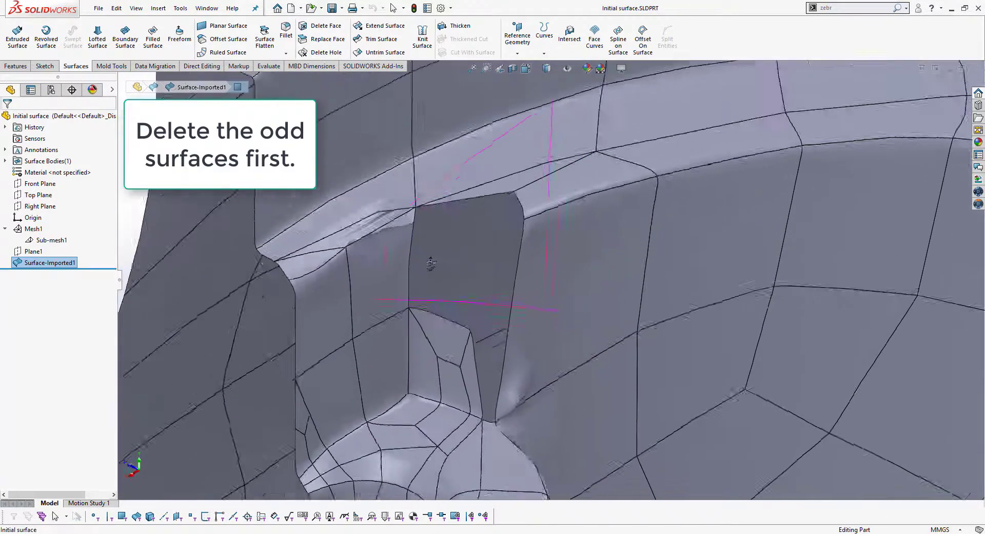
pyautogui.scroll(-2, 388, 261)
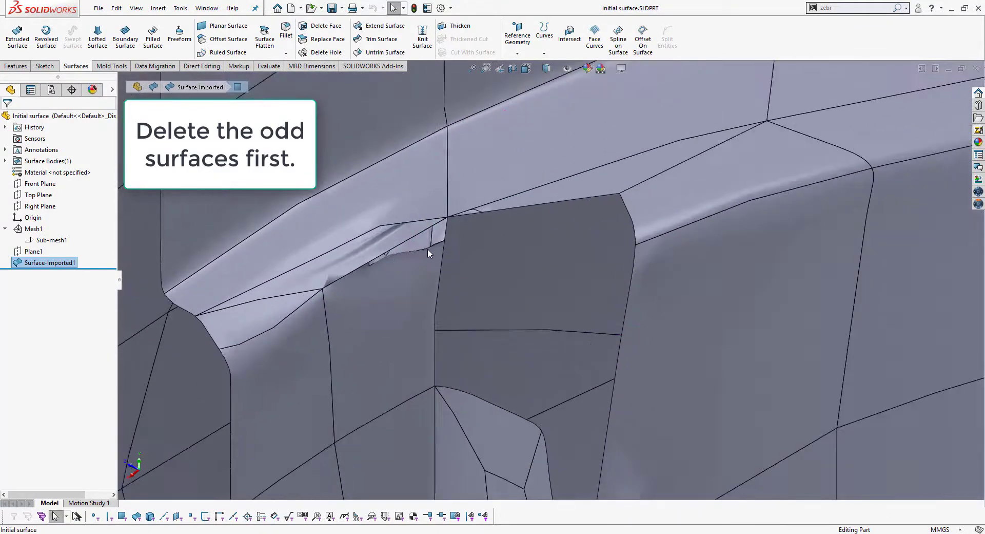
pyautogui.click(439, 238)
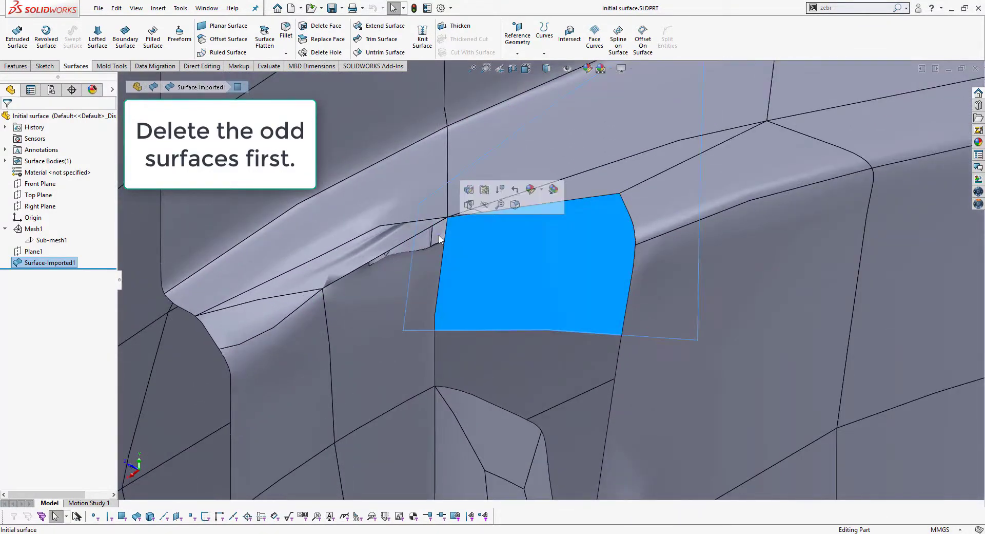
pyautogui.click(392, 252)
pyautogui.moveTo(402, 254); pyautogui.dragTo(406, 217, button='middle')
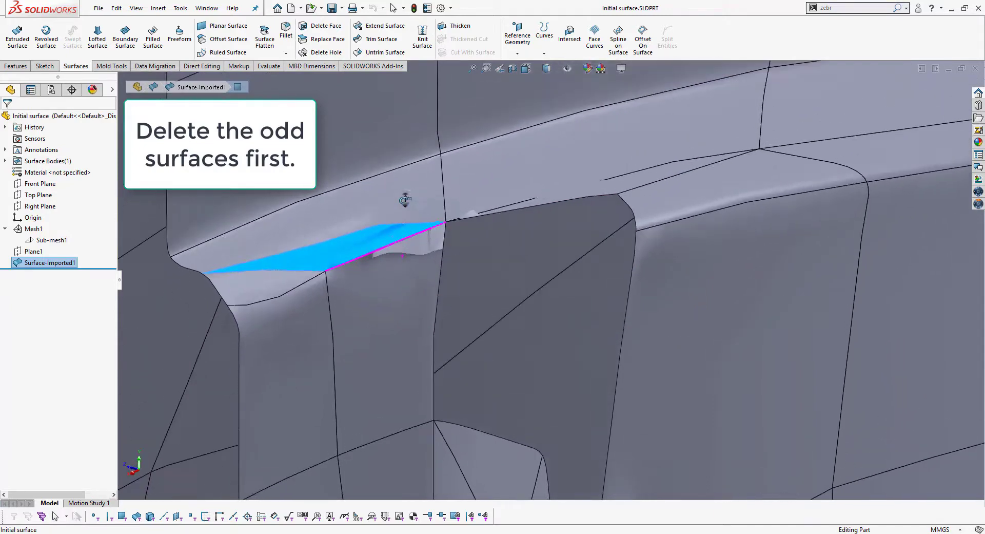
pyautogui.keyDown('ctrl'); pyautogui.click(414, 269); pyautogui.keyUp('ctrl')
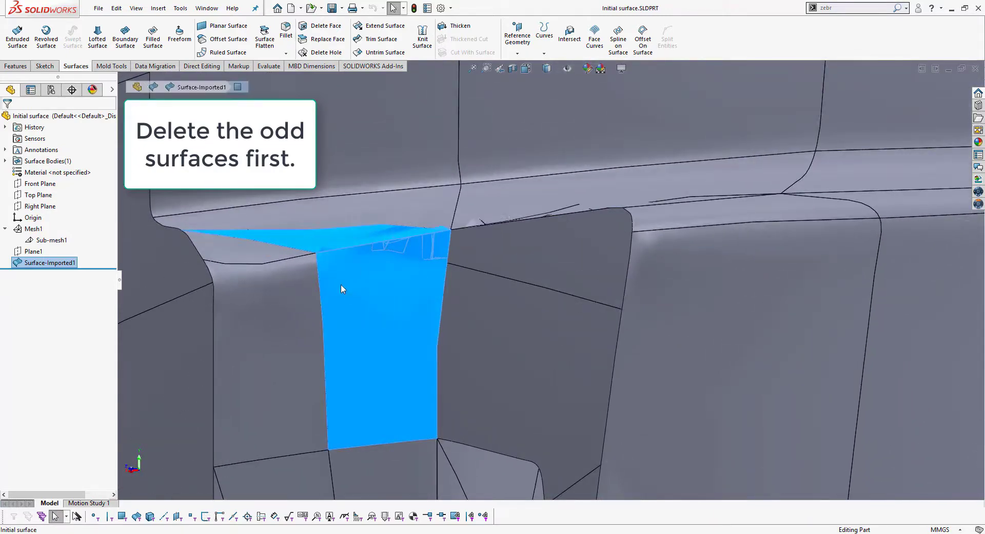
pyautogui.moveTo(341, 285)
pyautogui.mouseDown(button='middle')
pyautogui.moveTo(410, 292)
pyautogui.moveTo(369, 276)
pyautogui.mouseUp(button='middle')
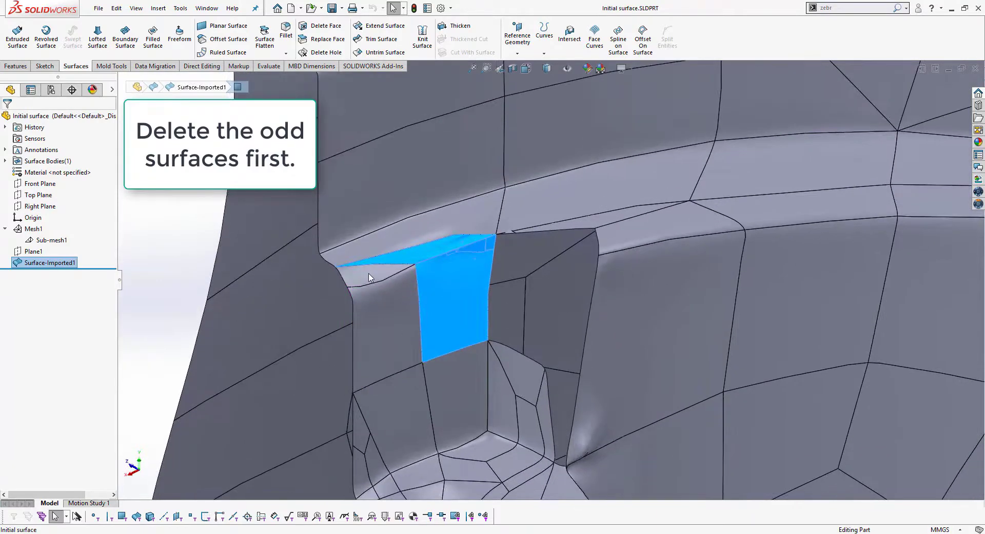
pyautogui.keyDown('ctrl'); pyautogui.click(386, 308); pyautogui.keyUp('ctrl')
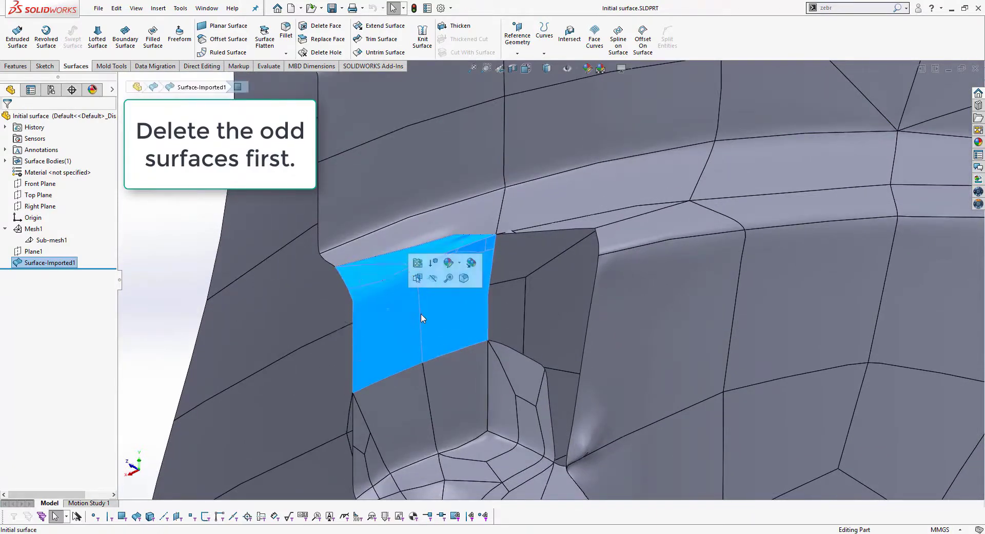
pyautogui.moveTo(421, 313)
pyautogui.mouseDown(button='middle')
pyautogui.moveTo(607, 377)
pyautogui.moveTo(600, 275)
pyautogui.mouseUp(button='middle')
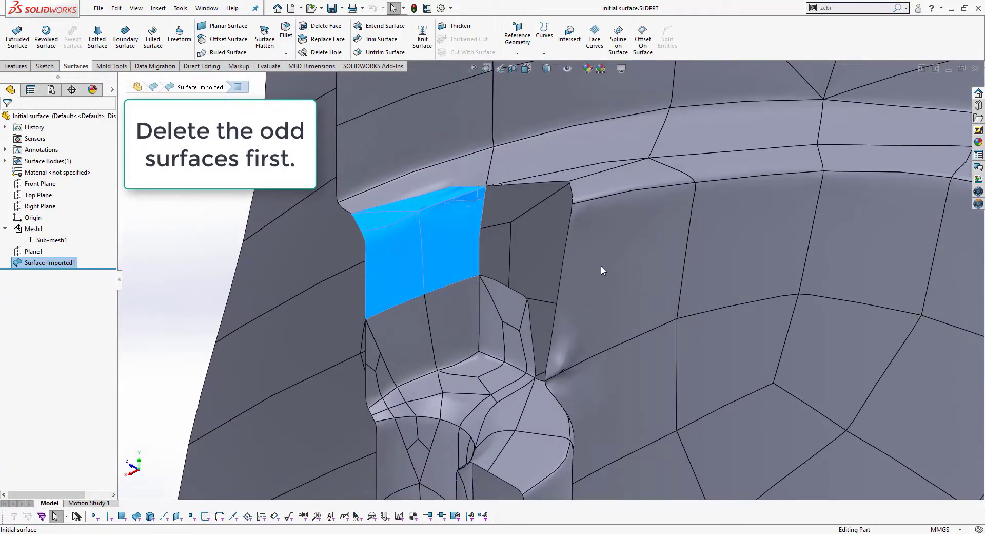
pyautogui.keyDown('ctrl'); pyautogui.click(602, 266); pyautogui.keyUp('ctrl')
pyautogui.keyDown('ctrl'); pyautogui.click(595, 177); pyautogui.keyUp('ctrl')
# Delete the selected faces as DeleteFace1 and inspect the opening.
pyautogui.rightClick(618, 186)
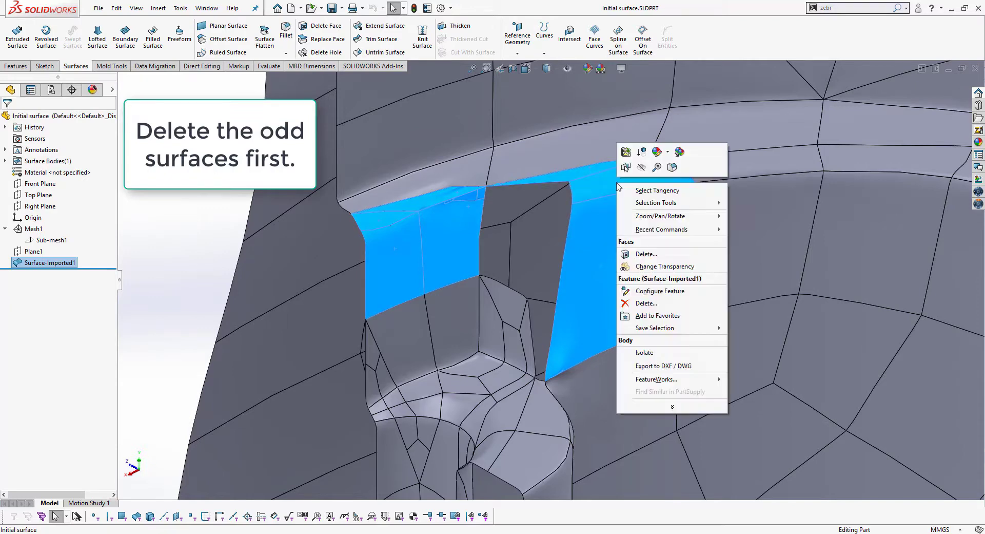
pyautogui.click(641, 253)
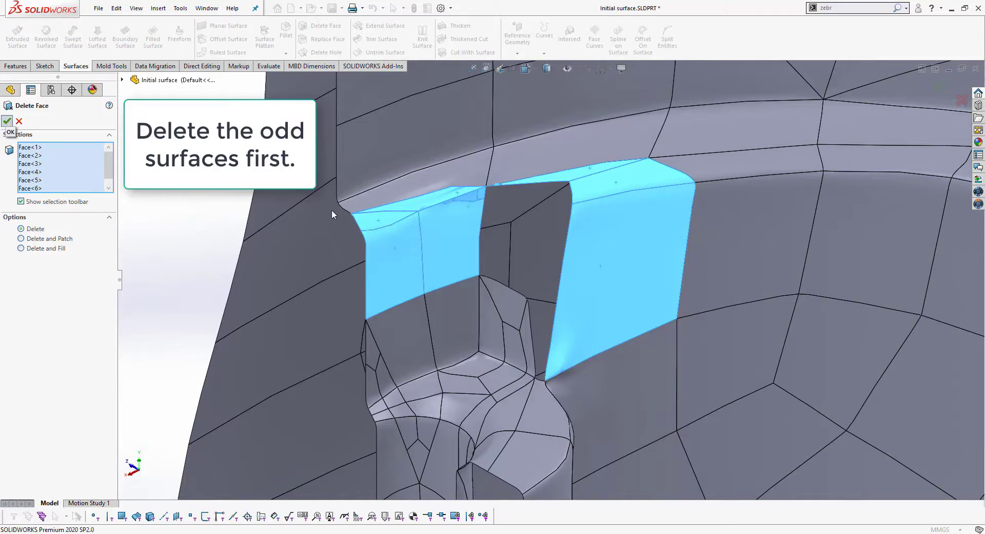
pyautogui.press('Return')
pyautogui.moveTo(547, 256)
pyautogui.mouseDown(button='middle')
pyautogui.moveTo(533, 254)
pyautogui.moveTo(587, 311)
pyautogui.mouseUp(button='middle')
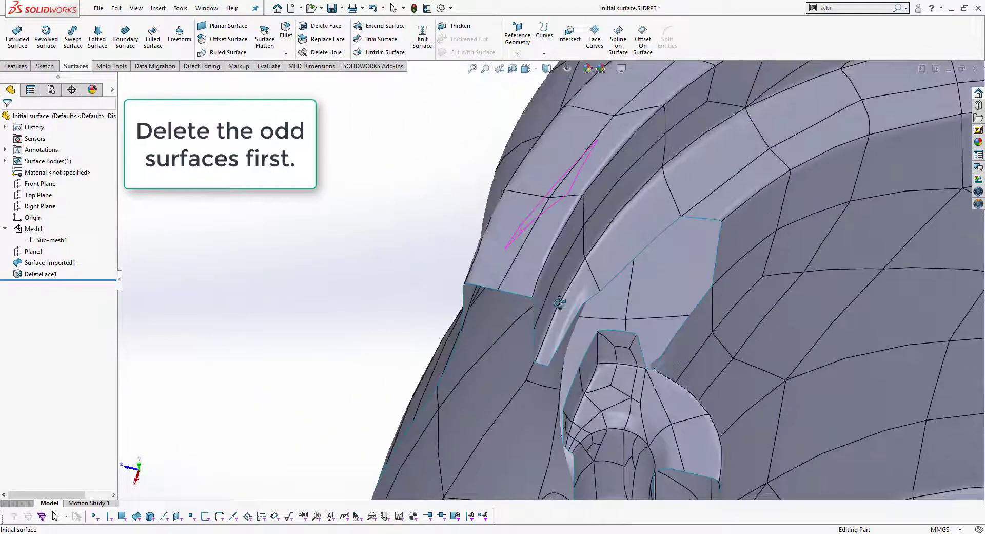
# Delete the sliver face beside the notch as DeleteFace2.
pyautogui.scroll(-5, 587, 311)
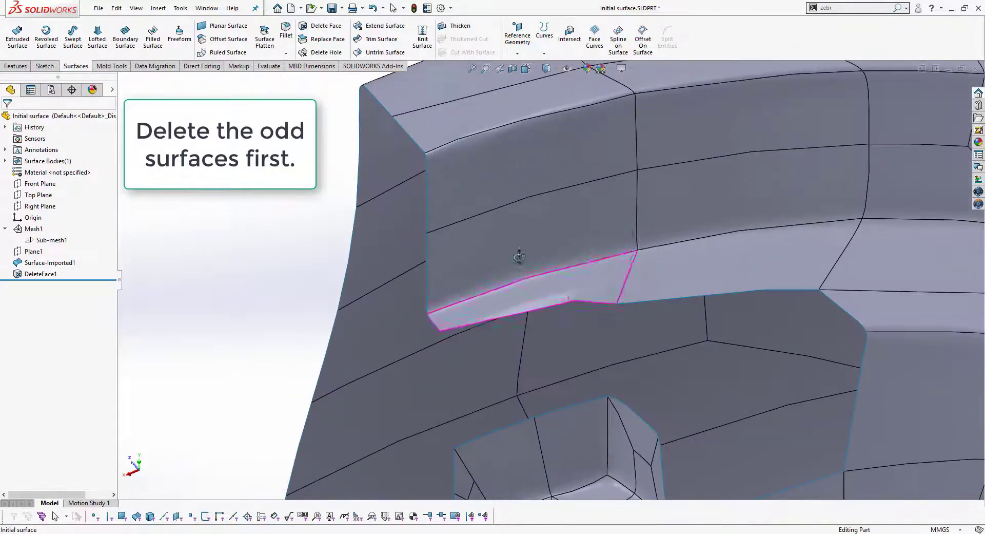
pyautogui.rightClick(589, 274)
pyautogui.click(621, 342)
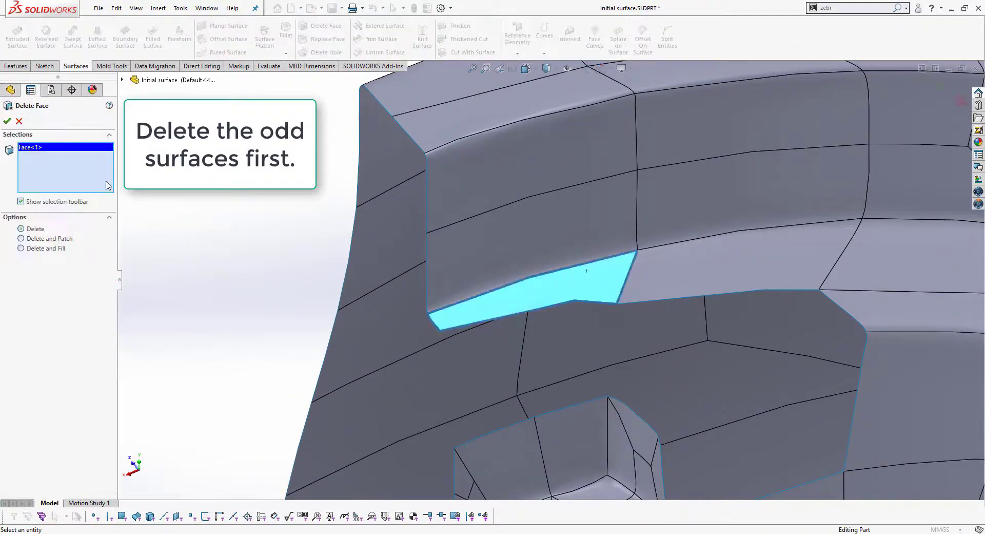
pyautogui.click(7, 121)
pyautogui.scroll(3, 605, 332)
# Delete the stray face on the rim ledge as DeleteFace3.
pyautogui.moveTo(605, 331)
pyautogui.mouseDown(button='middle')
pyautogui.moveTo(666, 344)
pyautogui.moveTo(575, 303)
pyautogui.moveTo(572, 364)
pyautogui.mouseUp(button='middle')
pyautogui.scroll(-2, 563, 330)
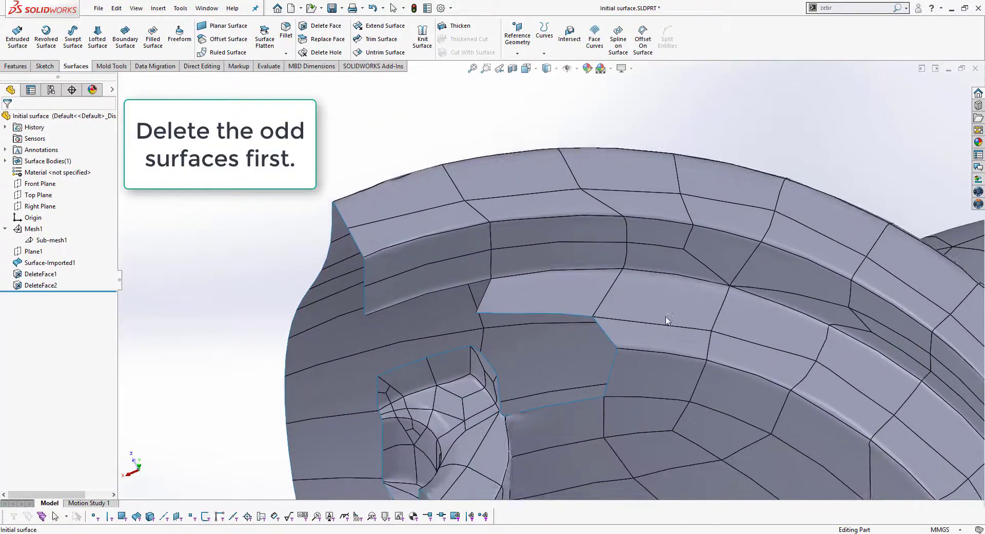
pyautogui.moveTo(620, 380); pyautogui.dragTo(575, 333, button='middle')
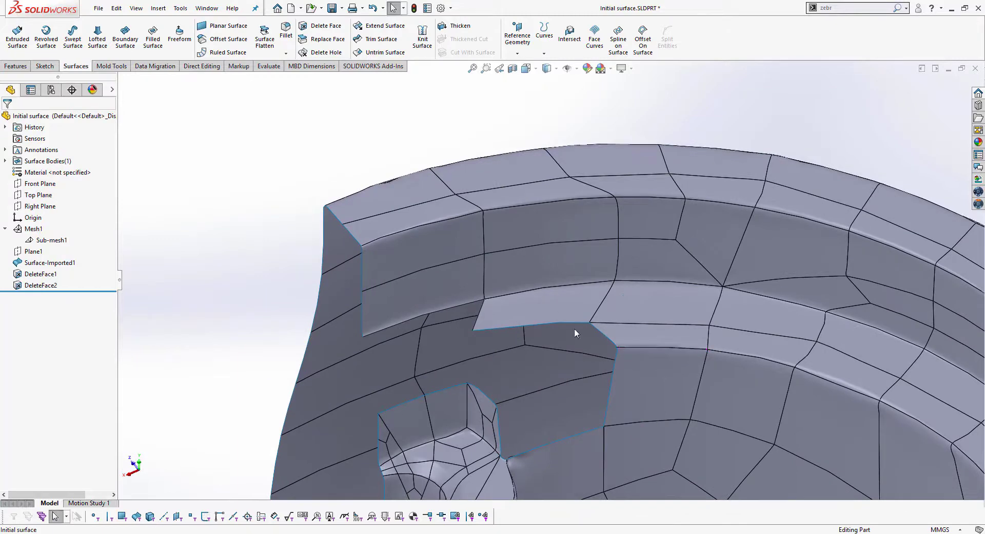
pyautogui.click(572, 318)
pyautogui.rightClick(552, 308)
pyautogui.click(572, 355)
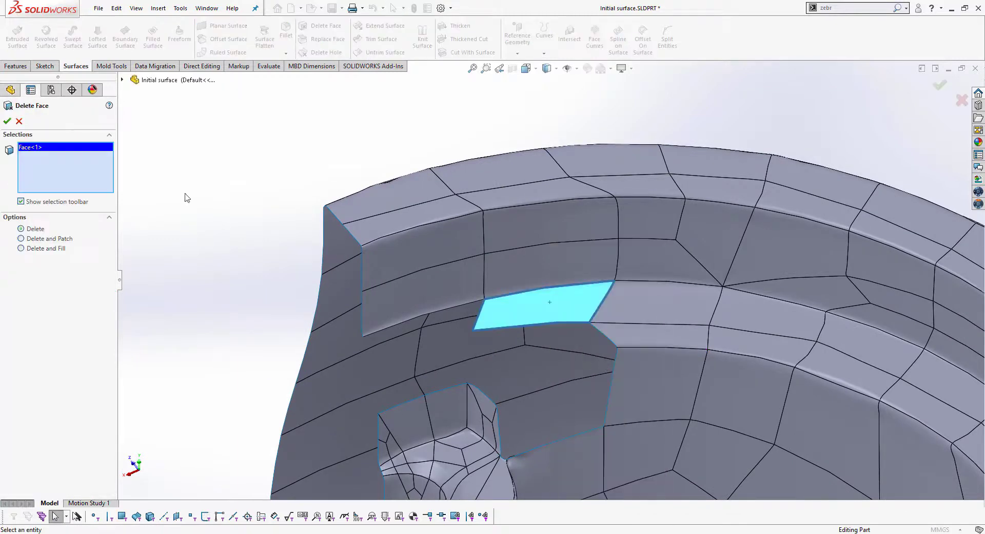
pyautogui.click(7, 121)
pyautogui.scroll(-4, 636, 324)
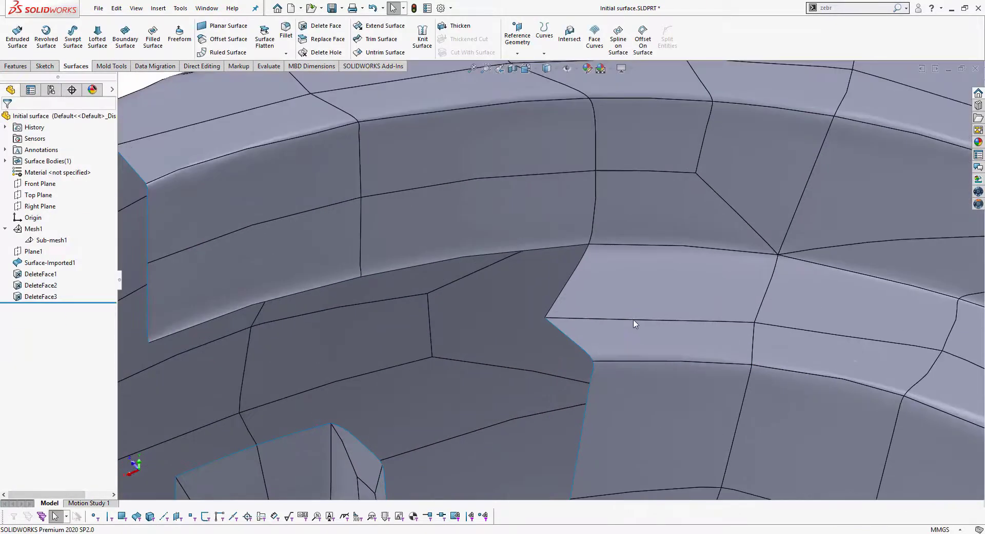
pyautogui.moveTo(636, 324)
pyautogui.mouseDown(button='middle')
pyautogui.moveTo(576, 292)
pyautogui.moveTo(623, 293)
pyautogui.mouseUp(button='middle')
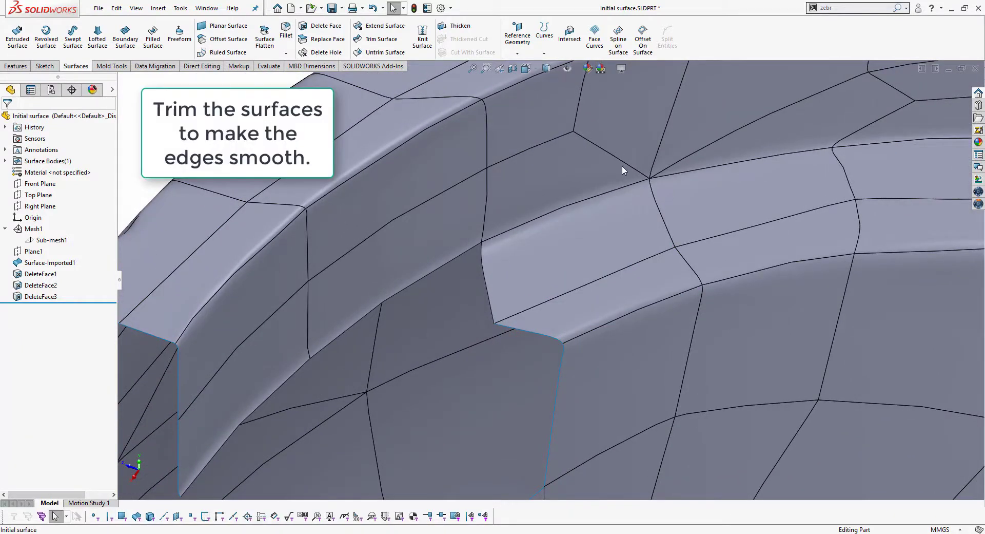
# Draw a spline on the surface between the notch edge's two corner vertices (3DSketch1).
pyautogui.click(618, 37)
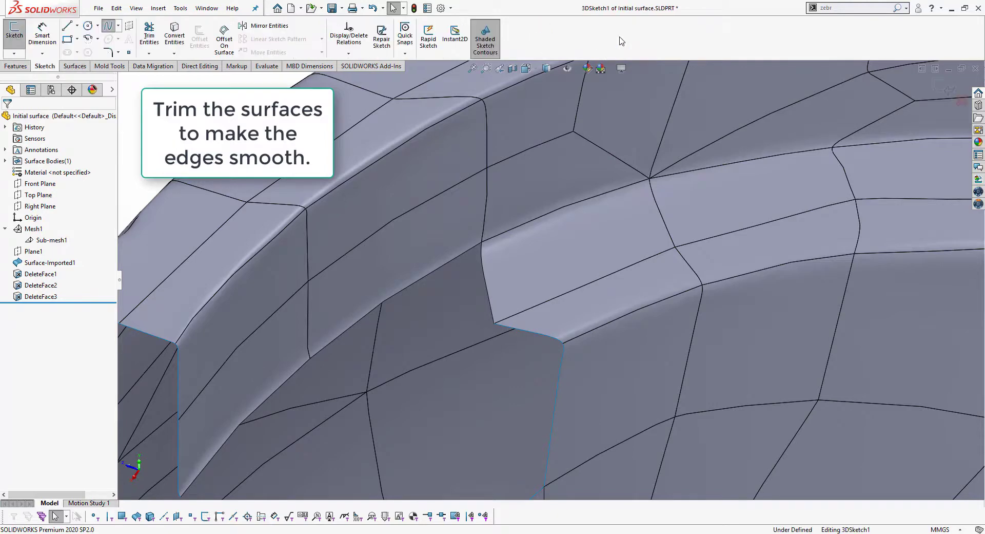
pyautogui.click(482, 242)
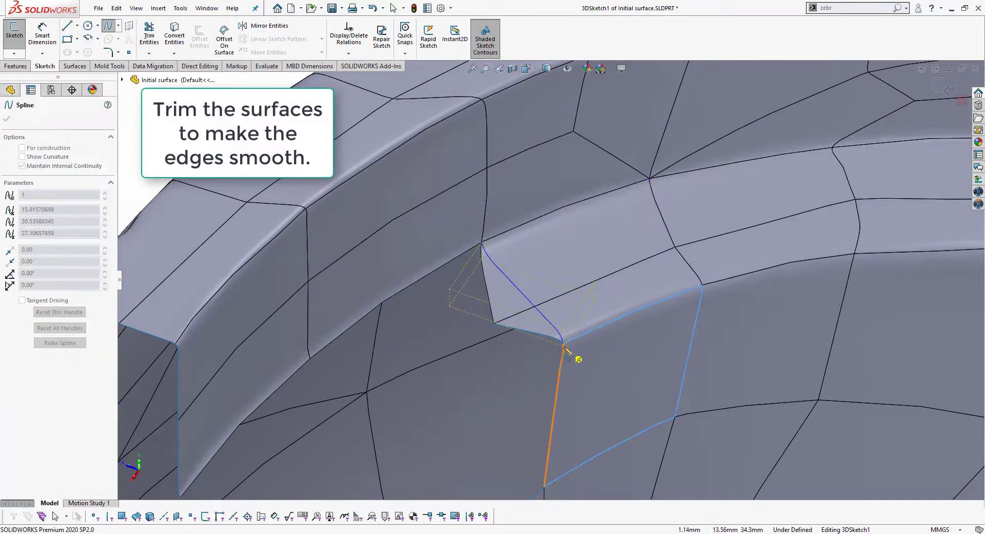
pyautogui.doubleClick(562, 344)
pyautogui.moveTo(567, 341); pyautogui.dragTo(527, 301, button='middle')
# Trim away the triangular corner piece along 3DSketch1 to create Surface-Trim1.
pyautogui.click(76, 67)
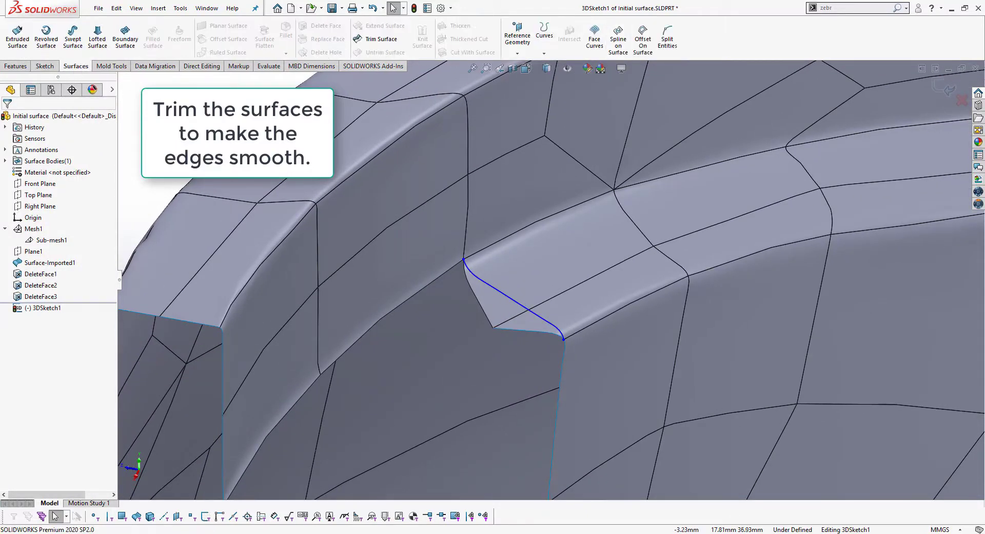
pyautogui.click(381, 39)
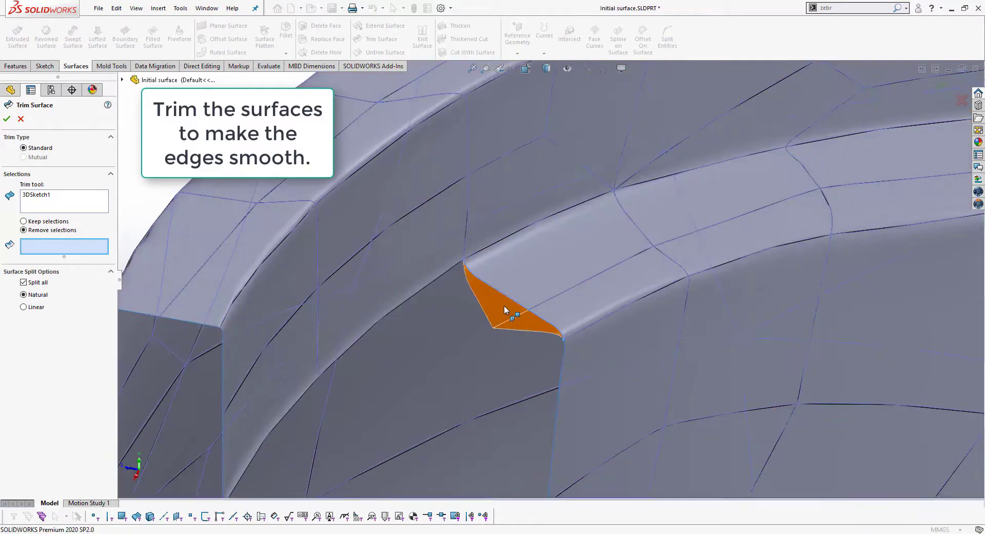
pyautogui.click(504, 307)
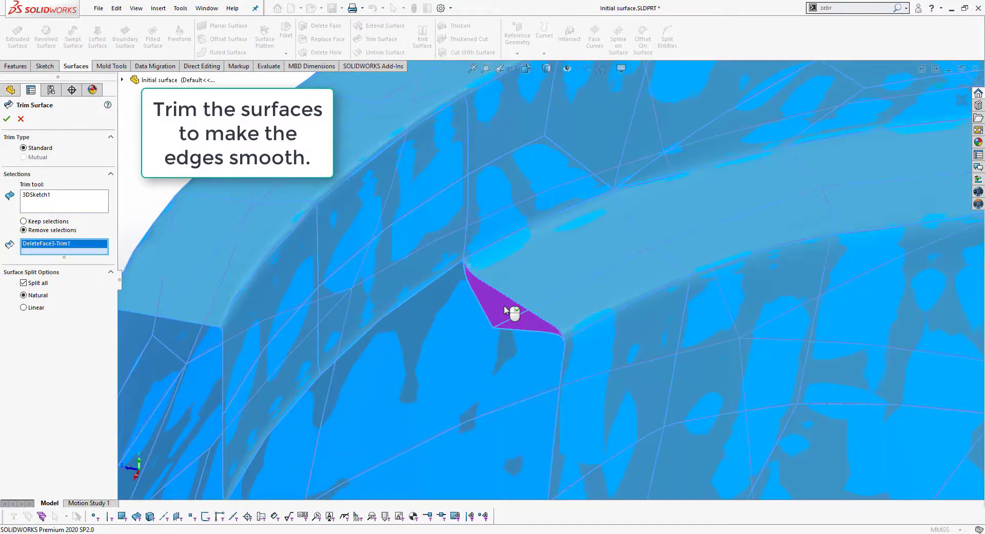
pyautogui.press('Return')
pyautogui.moveTo(503, 307)
pyautogui.mouseDown(button='middle')
pyautogui.moveTo(576, 320)
pyautogui.moveTo(533, 308)
pyautogui.mouseUp(button='middle')
pyautogui.scroll(5, 521, 334)
# Pick the square face beside the boxed cutout on the ring's inner wall.
pyautogui.scroll(-3, 502, 336)
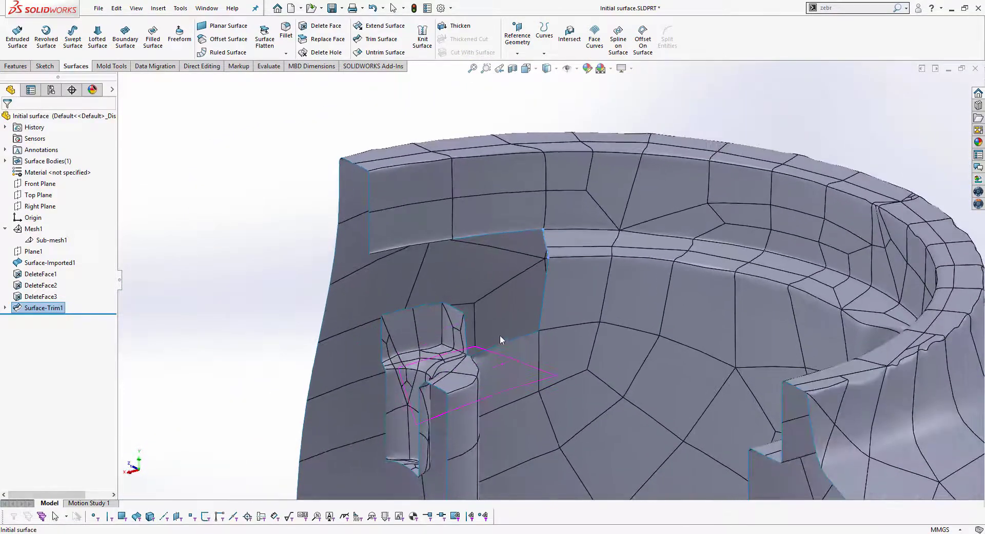
pyautogui.scroll(-3, 499, 335)
pyautogui.moveTo(497, 337); pyautogui.dragTo(508, 361, button='middle')
pyautogui.scroll(2, 475, 372)
pyautogui.scroll(2, 456, 402)
pyautogui.scroll(-2, 457, 384)
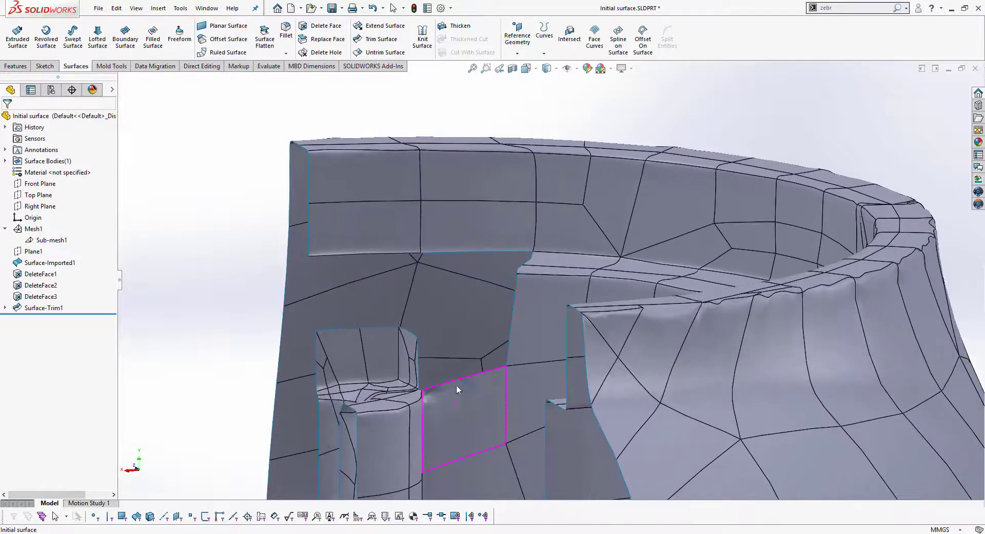
pyautogui.scroll(-4, 443, 381)
pyautogui.scroll(-2, 442, 381)
pyautogui.moveTo(466, 374)
pyautogui.mouseDown(button='middle')
pyautogui.moveTo(446, 386)
pyautogui.moveTo(447, 417)
pyautogui.mouseUp(button='middle')
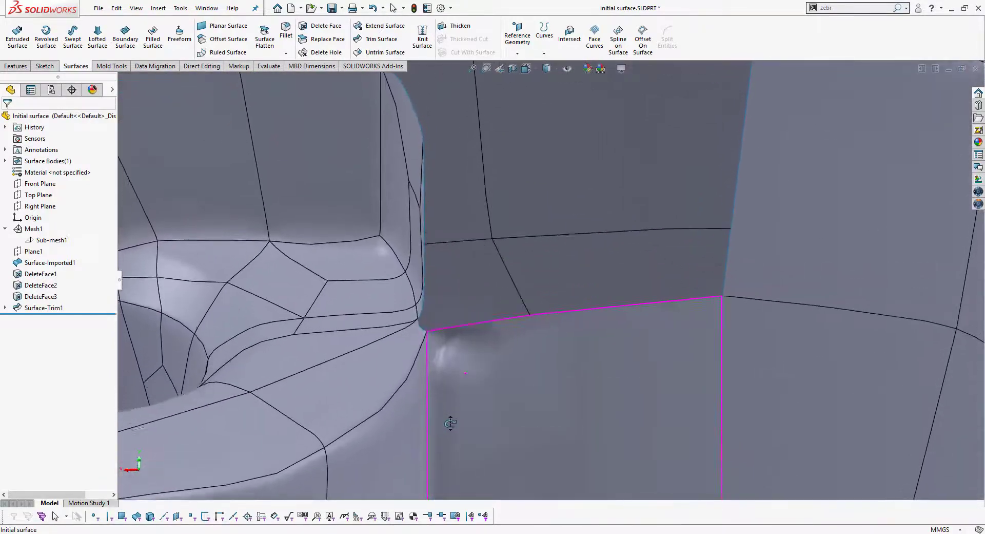
pyautogui.scroll(-2, 498, 364)
pyautogui.click(538, 356)
pyautogui.scroll(2, 544, 359)
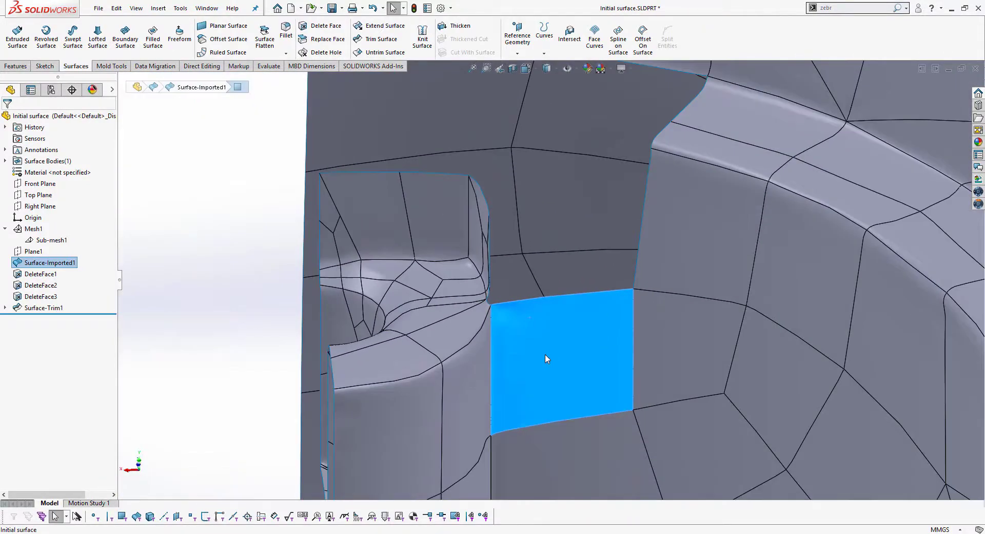
pyautogui.moveTo(546, 341); pyautogui.dragTo(600, 357, button='middle')
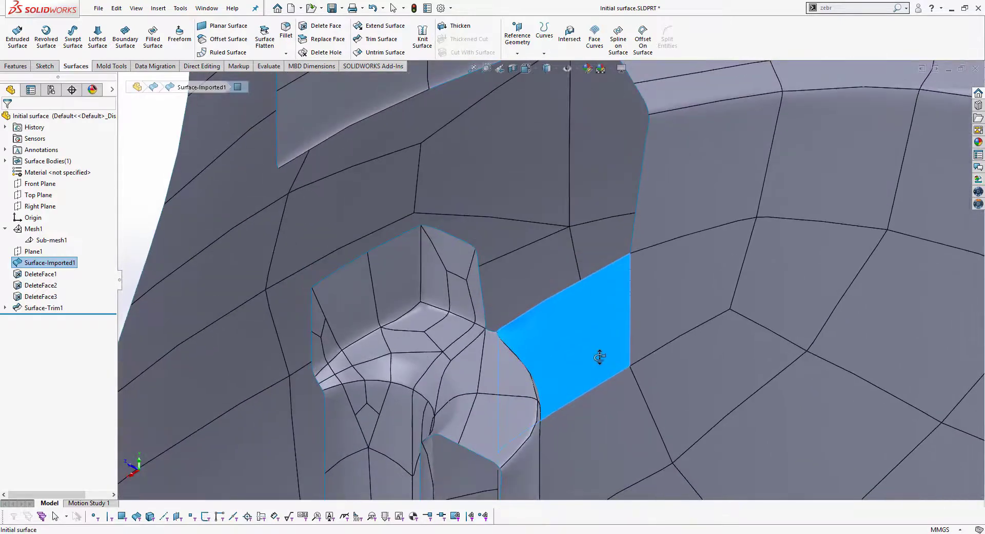
pyautogui.scroll(3, 599, 357)
pyautogui.scroll(-1, 568, 284)
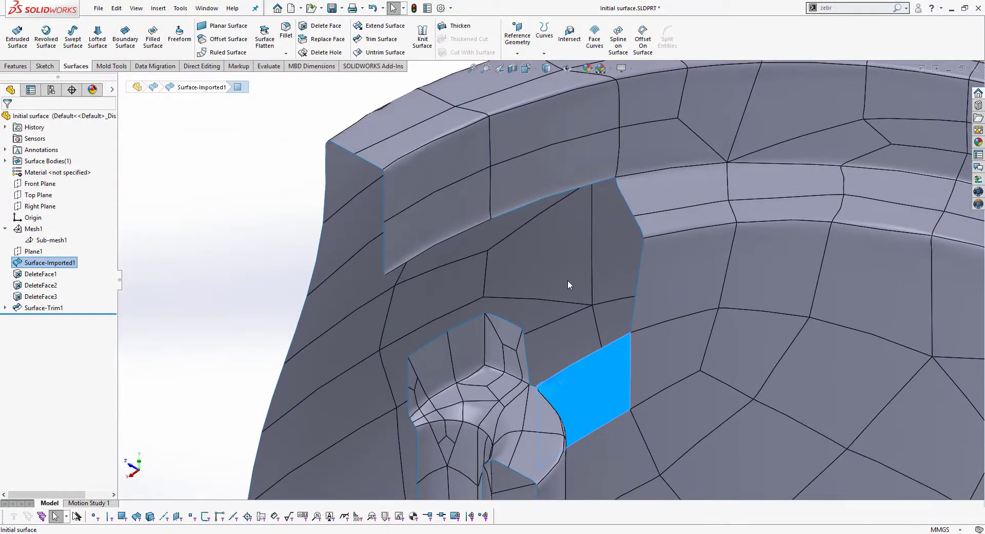
pyautogui.scroll(2, 723, 244)
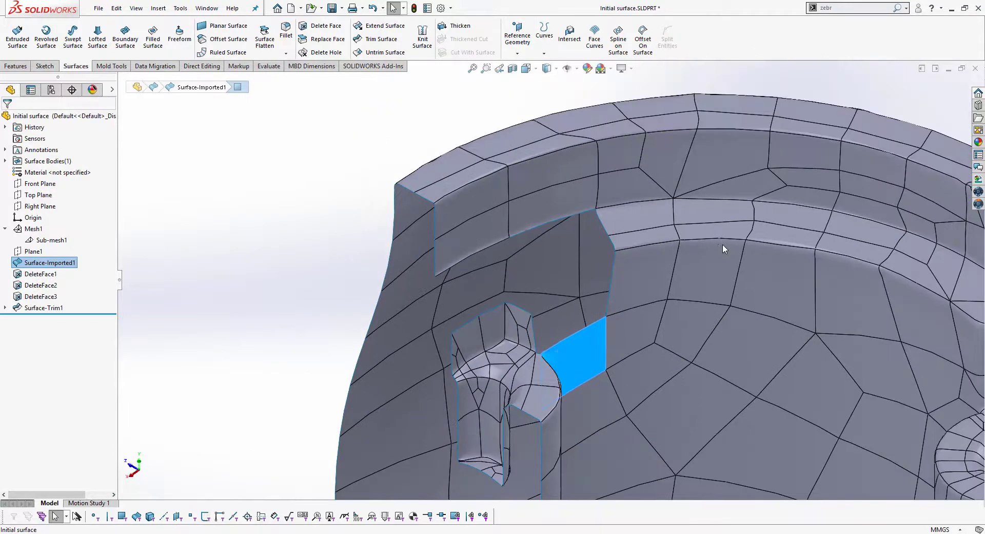
pyautogui.scroll(2, 452, 221)
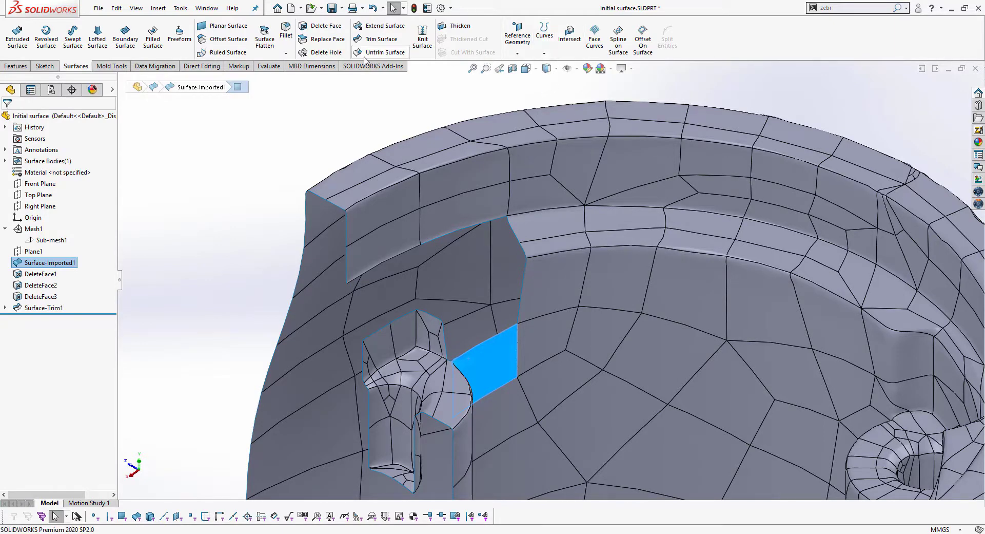
# Start 3DSketch2 and draw a spline from the notch's upper corner to the boss corner.
pyautogui.click(49, 69)
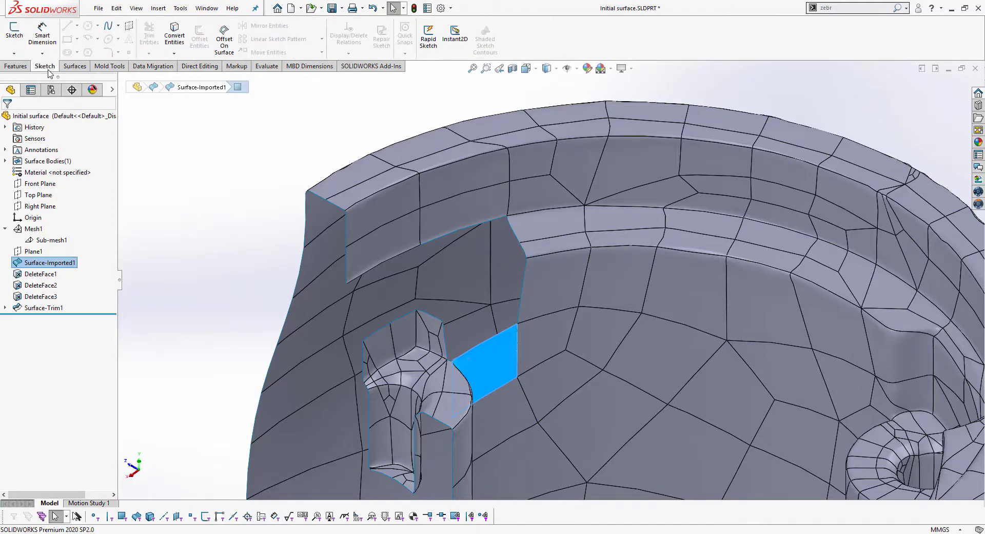
pyautogui.click(14, 53)
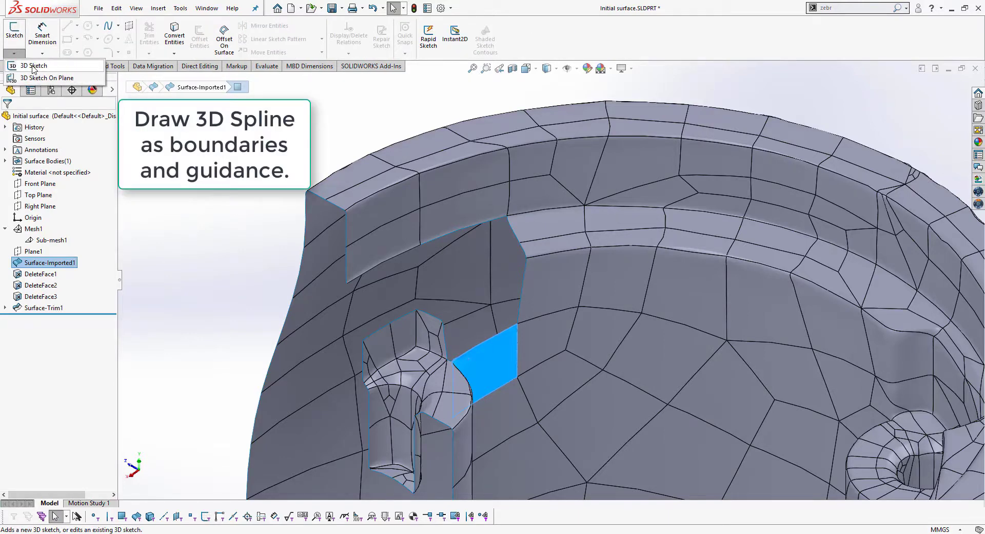
pyautogui.click(33, 66)
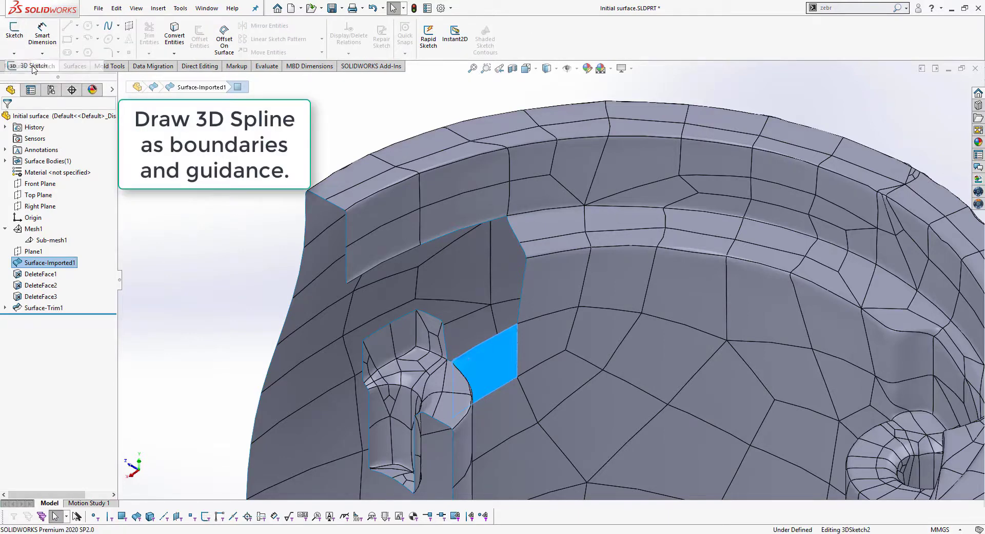
pyautogui.click(109, 25)
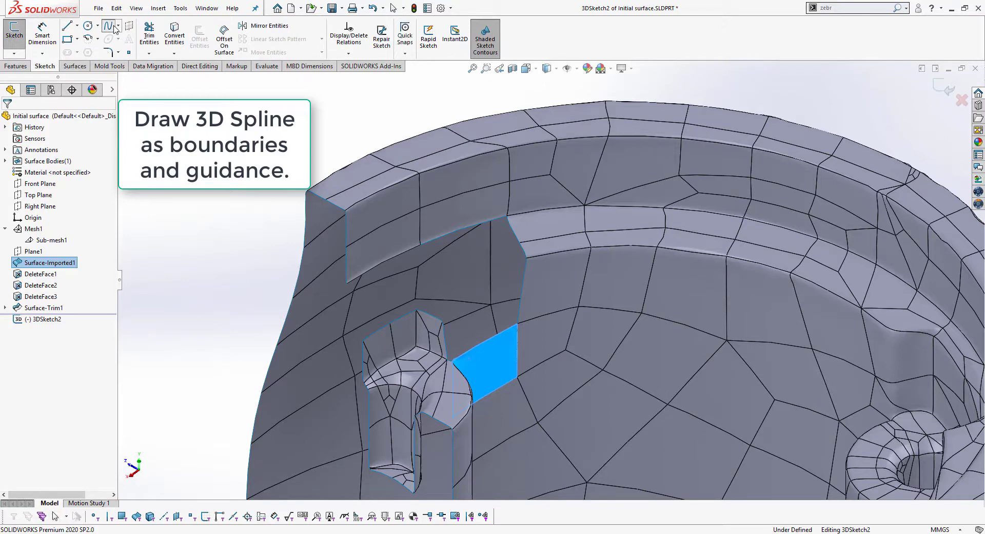
pyautogui.click(526, 258)
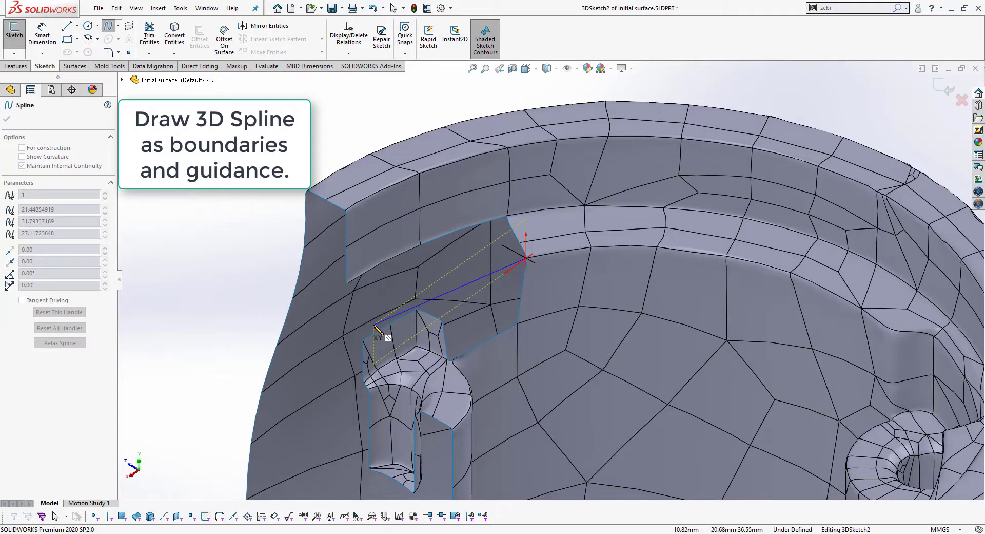
pyautogui.moveTo(378, 329); pyautogui.dragTo(395, 326, button='middle')
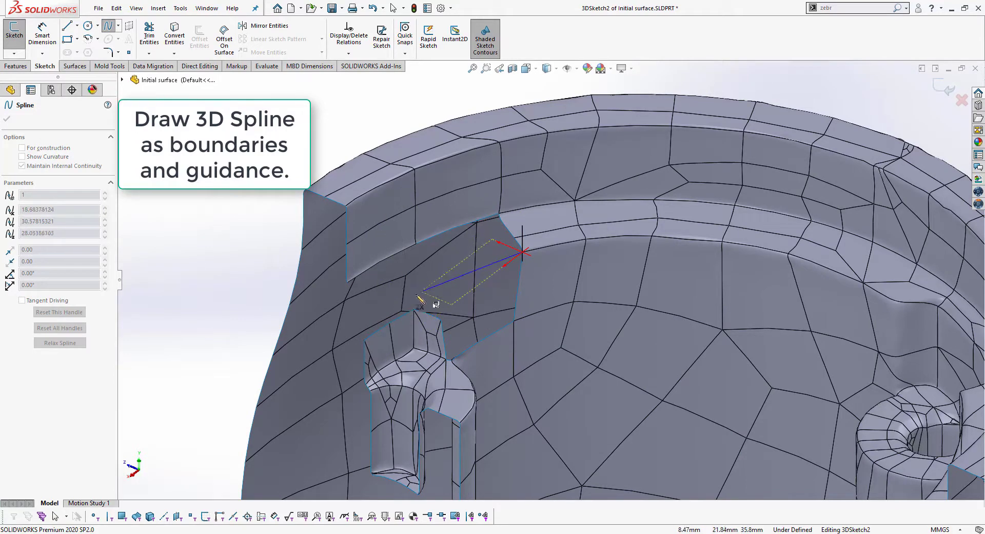
pyautogui.doubleClick(374, 314)
pyautogui.keyDown('ctrl'); pyautogui.moveTo(560, 251); pyautogui.dragTo(545, 261, button='middle'); pyautogui.keyUp('ctrl')
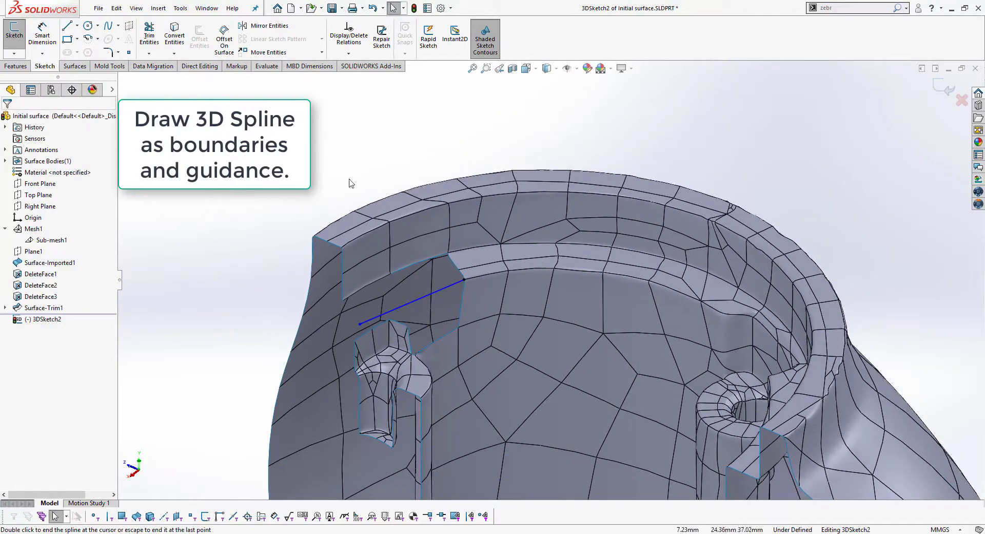
pyautogui.moveTo(299, 146); pyautogui.dragTo(299, 146, button='right')
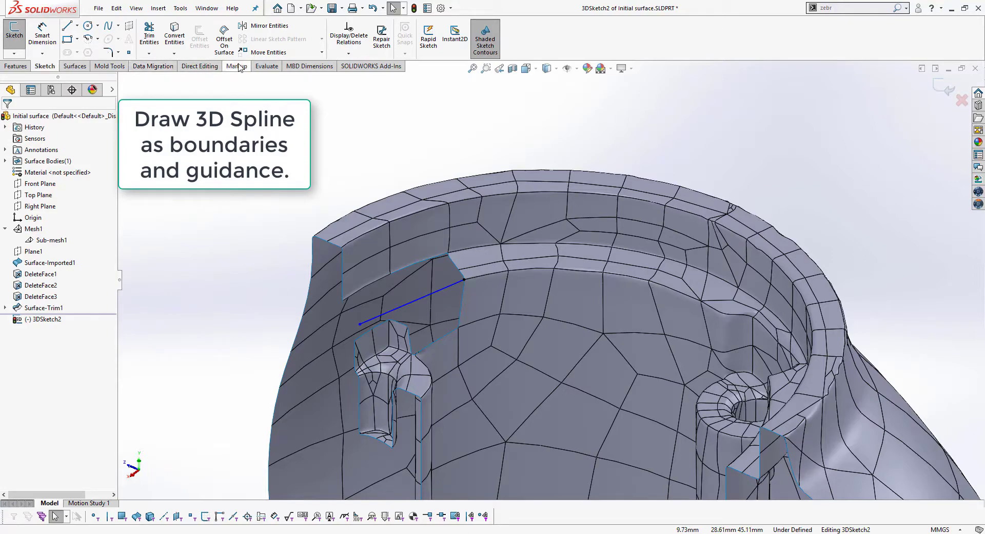
pyautogui.click(267, 65)
pyautogui.click(79, 35)
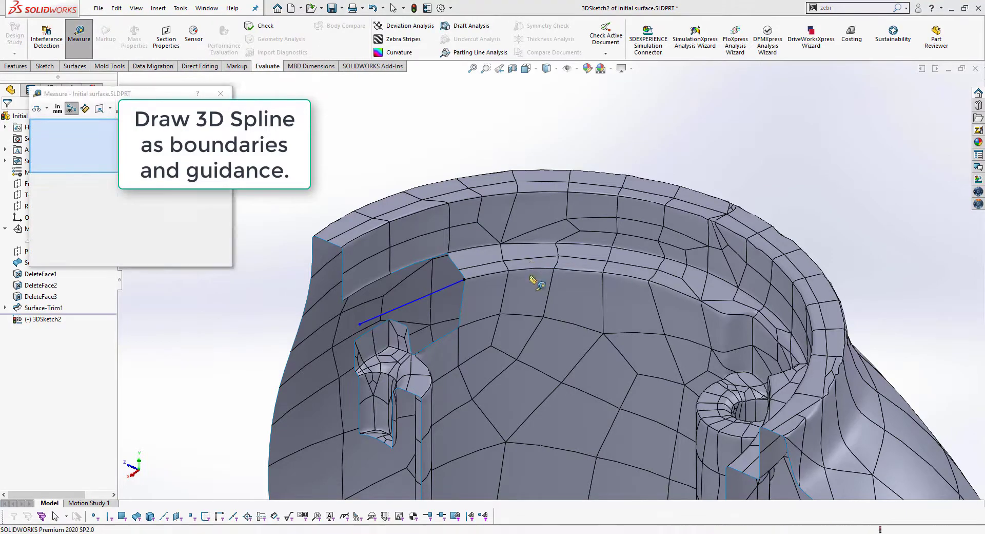
pyautogui.moveTo(535, 279)
pyautogui.mouseDown(button='middle')
pyautogui.moveTo(517, 279)
pyautogui.moveTo(521, 253)
pyautogui.mouseUp(button='middle')
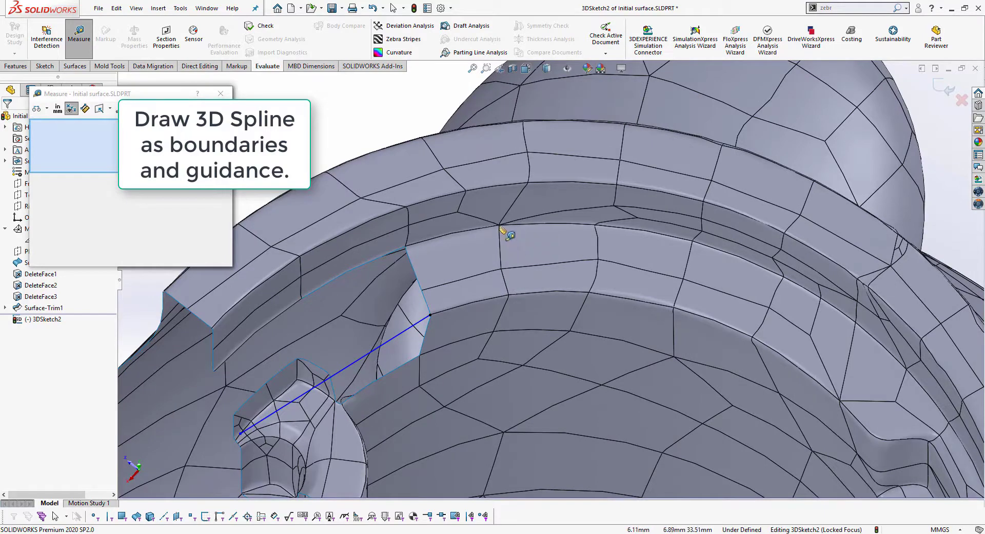
pyautogui.click(500, 226)
pyautogui.click(508, 294)
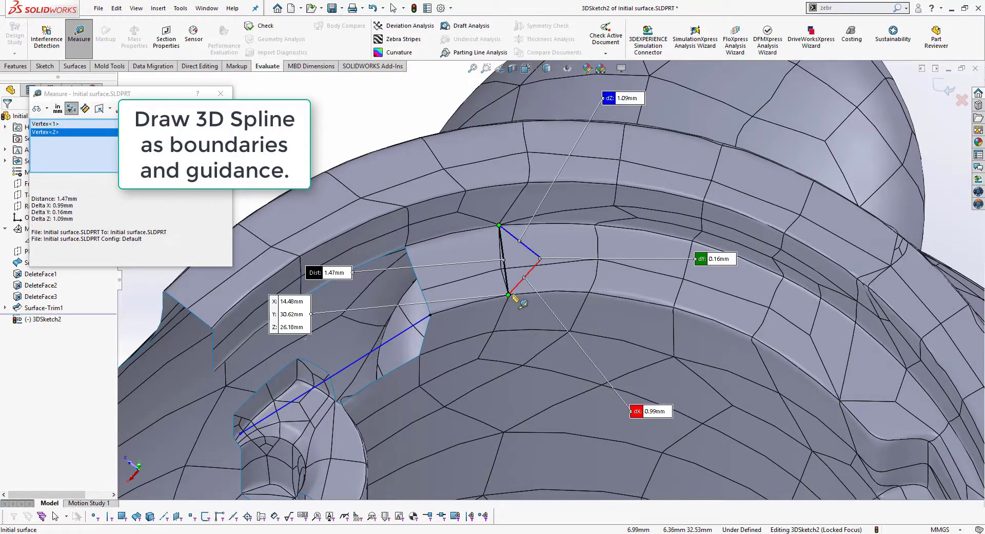
pyautogui.scroll(-2, 525, 286)
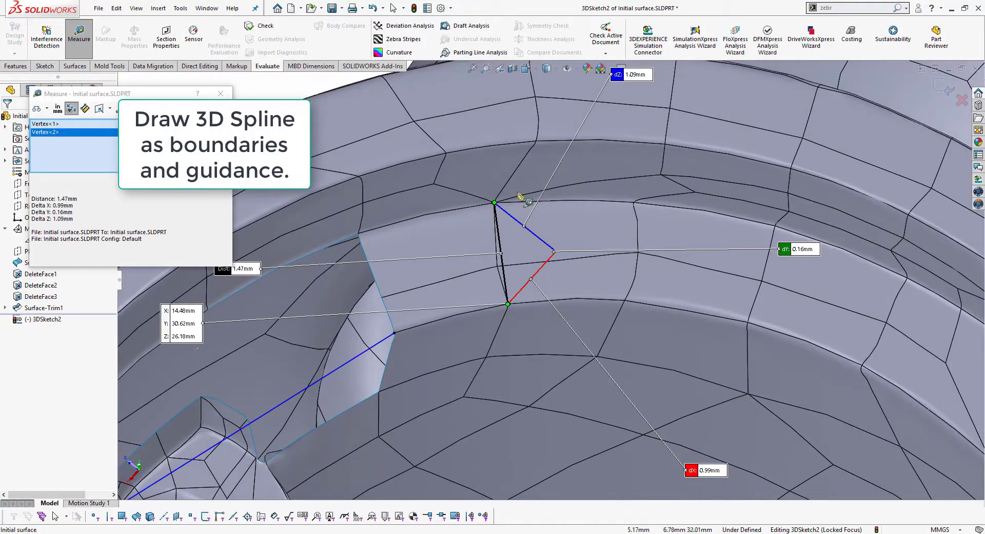
pyautogui.scroll(3, 431, 208)
pyautogui.press('Escape')
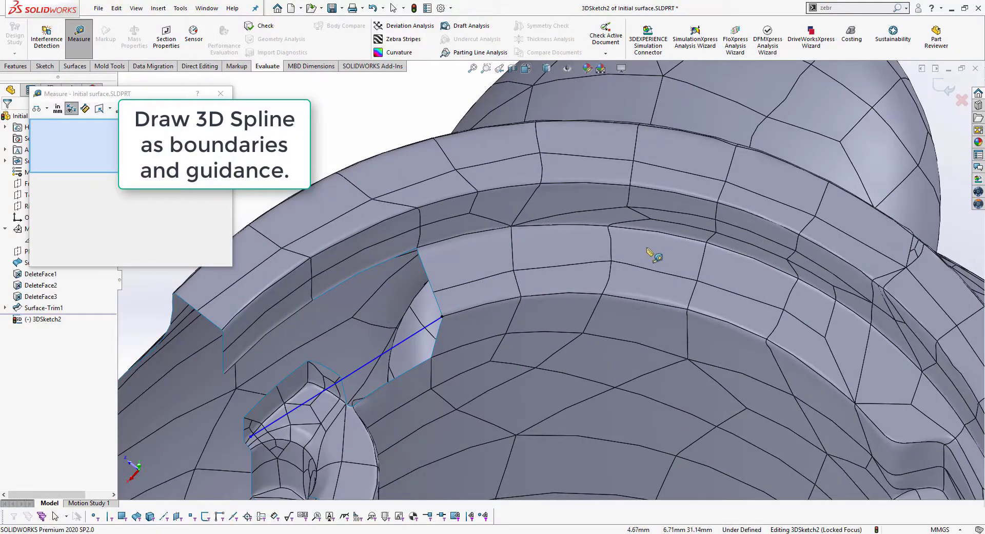
pyautogui.click(708, 243)
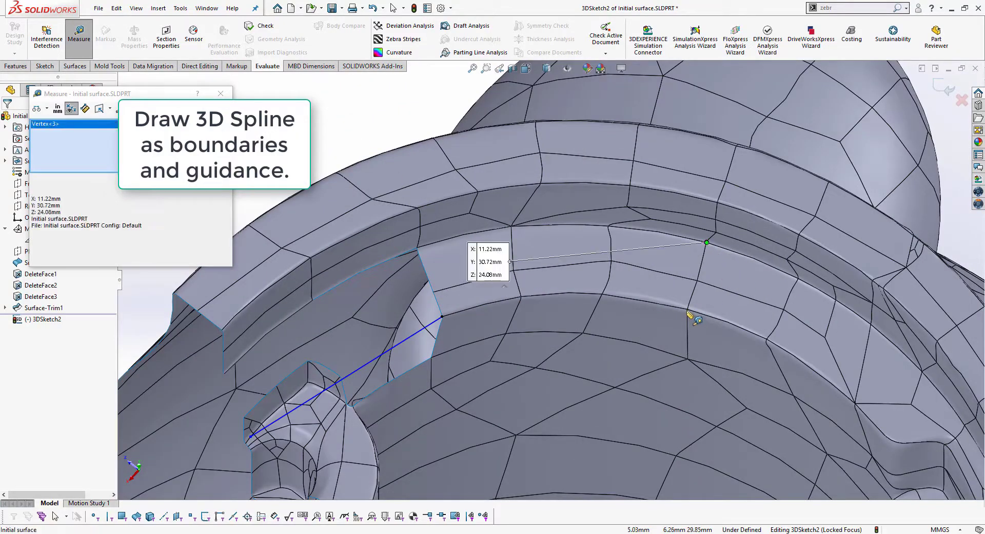
pyautogui.click(688, 310)
pyautogui.scroll(-2, 712, 321)
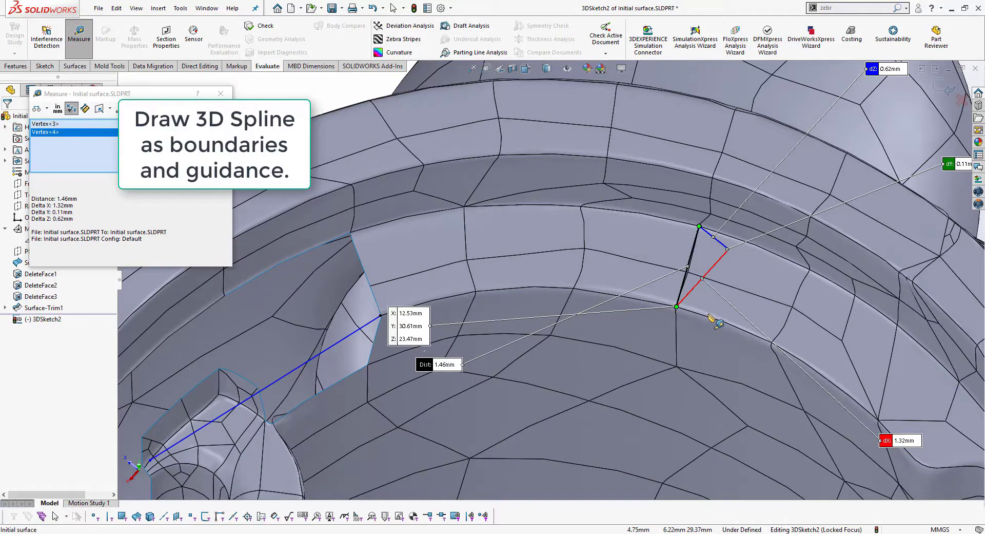
pyautogui.press('Escape')
pyautogui.moveTo(611, 343); pyautogui.dragTo(429, 345, button='middle')
# Drag the spline's lower endpoint beside the top of the boss and confirm the point.
pyautogui.scroll(-3, 429, 345)
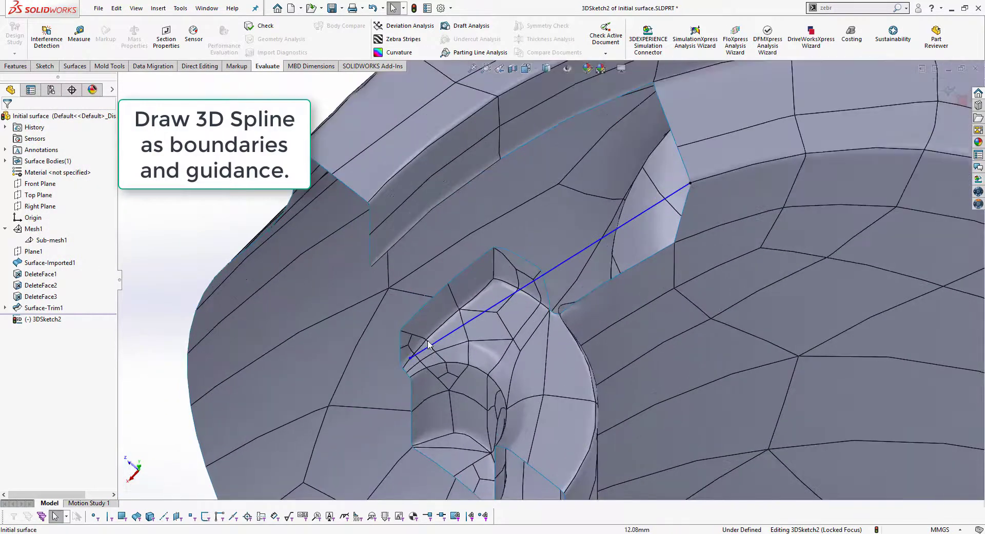
pyautogui.moveTo(411, 357); pyautogui.dragTo(444, 351)
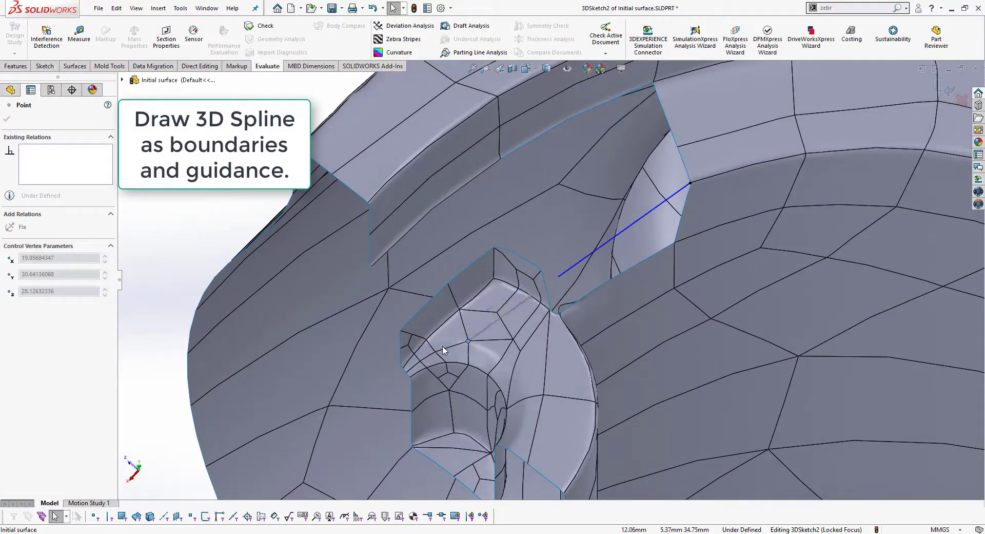
pyautogui.moveTo(468, 343); pyautogui.dragTo(319, 238, button='middle')
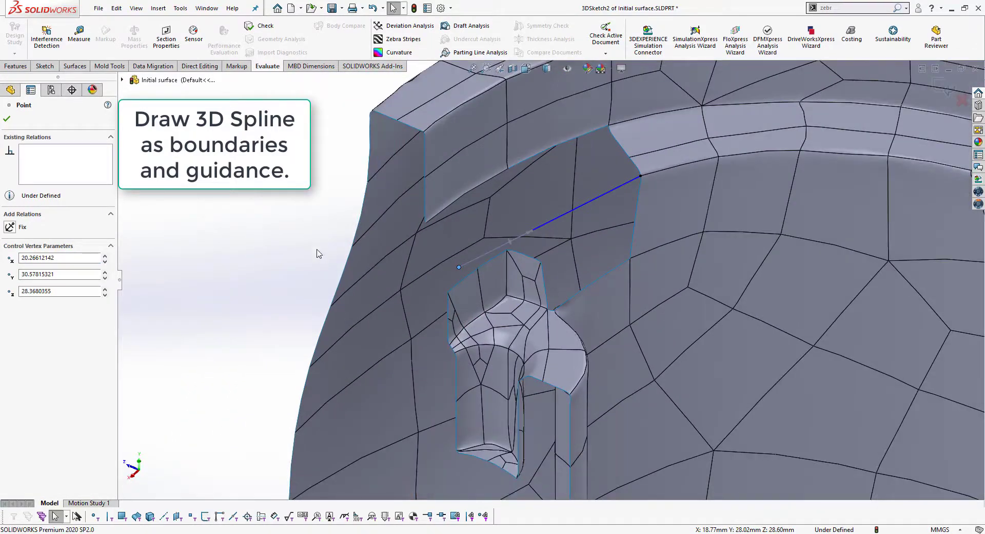
pyautogui.click(274, 242)
# View from Top, then select the surface face and mesh vertex next to the spline end.
pyautogui.scroll(3, 280, 267)
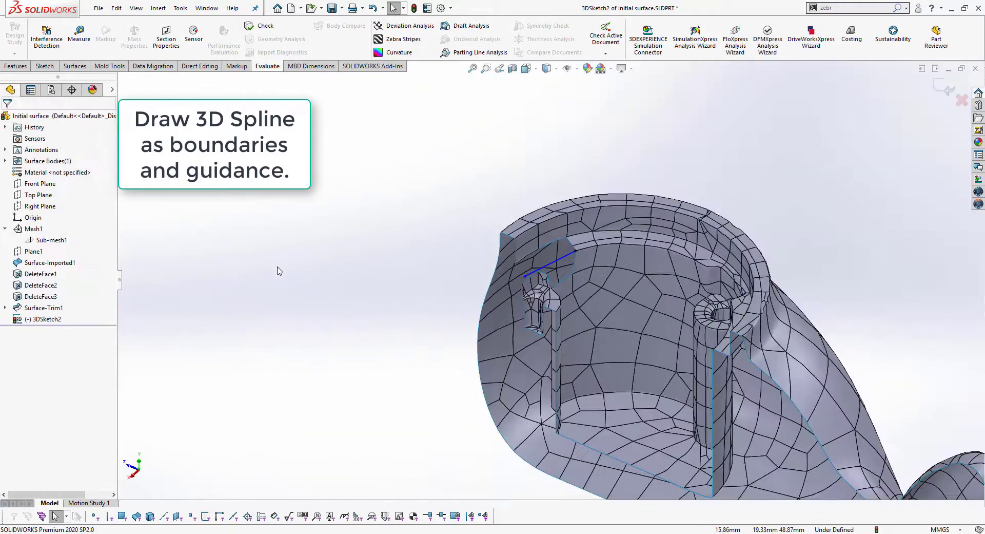
pyautogui.hotkey('ctrl', '5')
pyautogui.scroll(5, 513, 406)
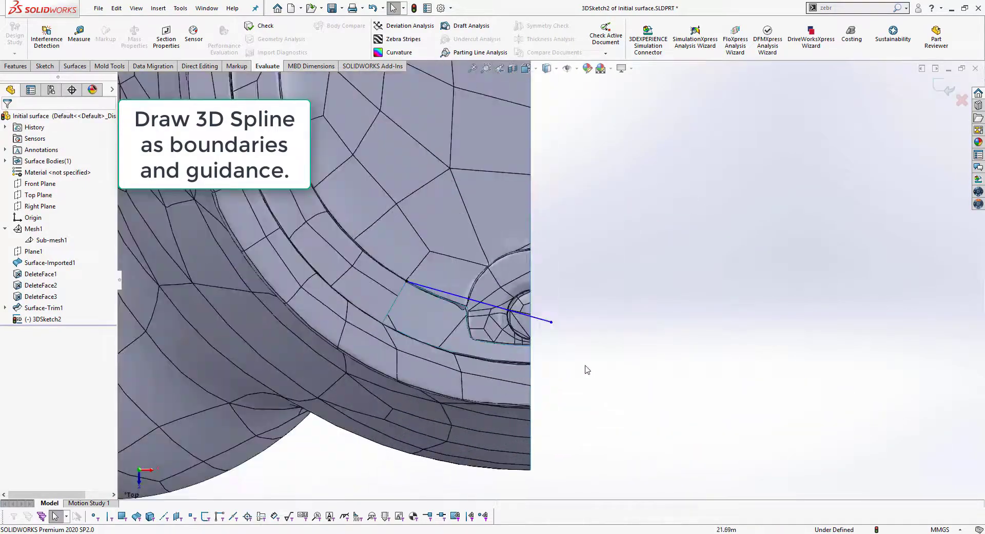
pyautogui.scroll(3, 518, 344)
pyautogui.moveTo(521, 366); pyautogui.dragTo(487, 407, button='middle')
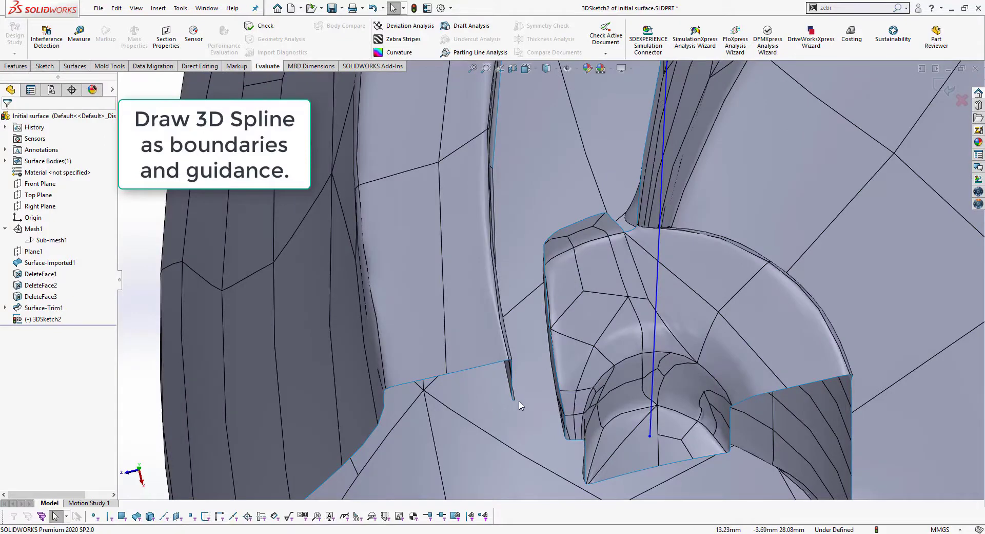
pyautogui.click(520, 419)
pyautogui.click(512, 400)
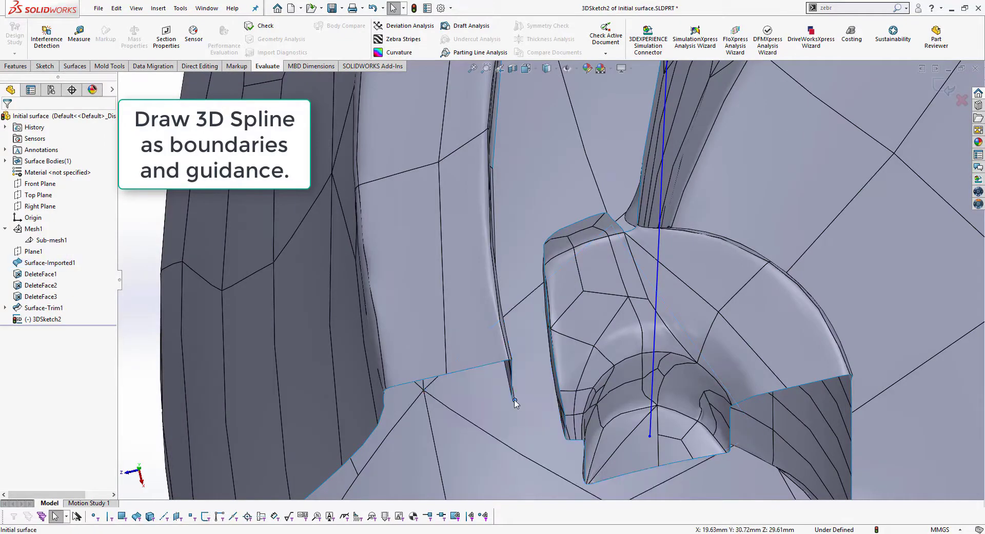
# Select the spline endpoint together with the mesh vertex.
pyautogui.doubleClick(649, 438)
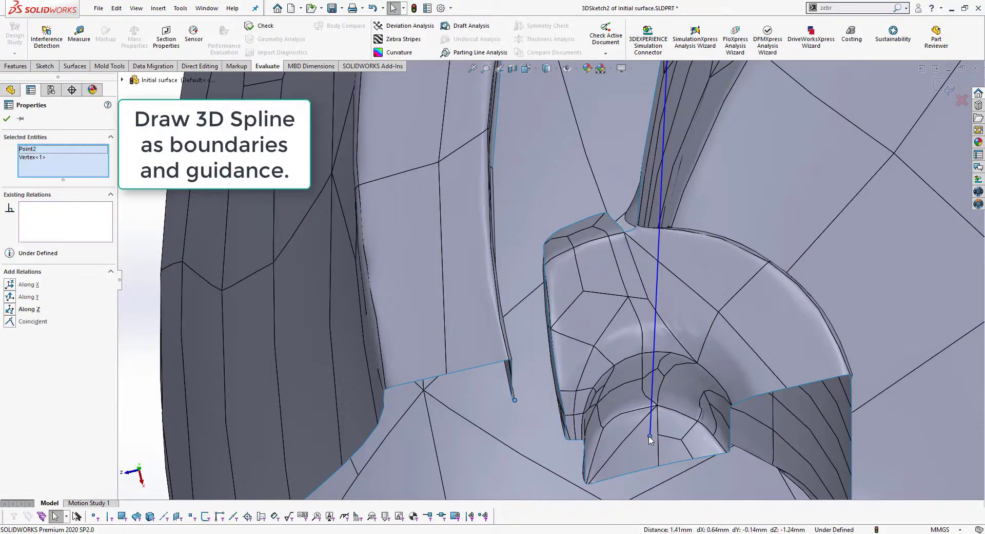
pyautogui.moveTo(649, 439); pyautogui.dragTo(585, 433, button='middle')
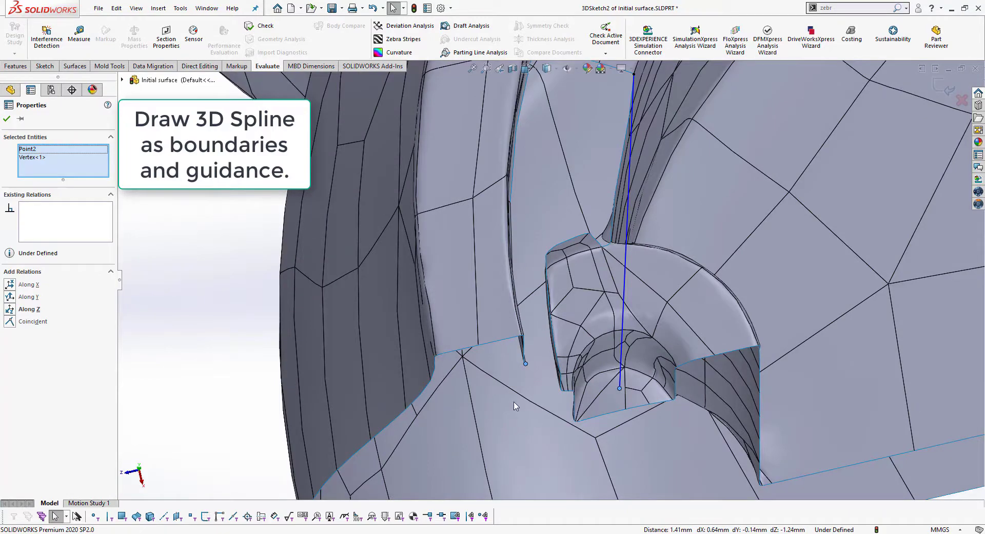
pyautogui.moveTo(516, 405)
pyautogui.mouseDown(button='middle')
pyautogui.moveTo(764, 433)
pyautogui.moveTo(730, 381)
pyautogui.mouseUp(button='middle')
pyautogui.press('z')
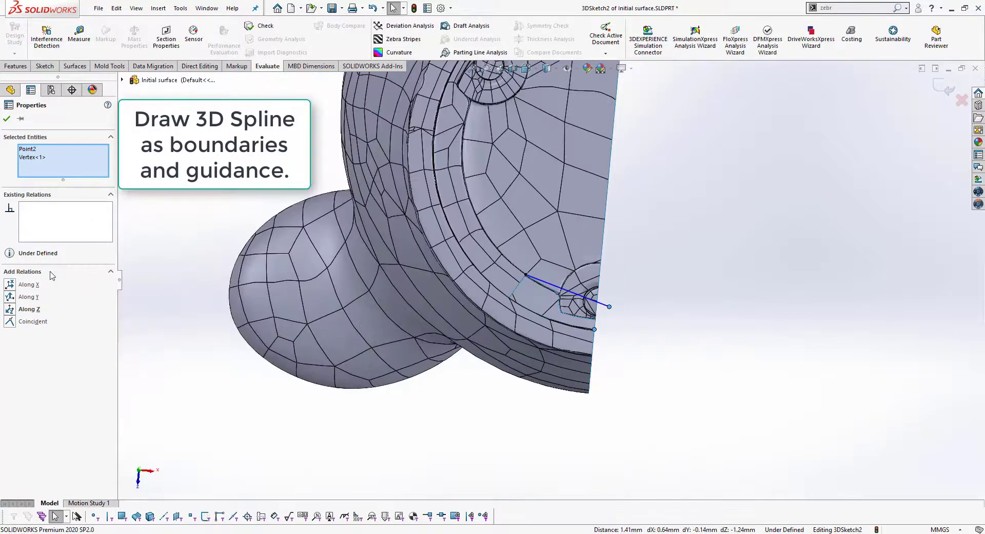
# Try Along X and Along Y, undo, then apply an Along Z relation between endpoint and vertex.
pyautogui.click(15, 286)
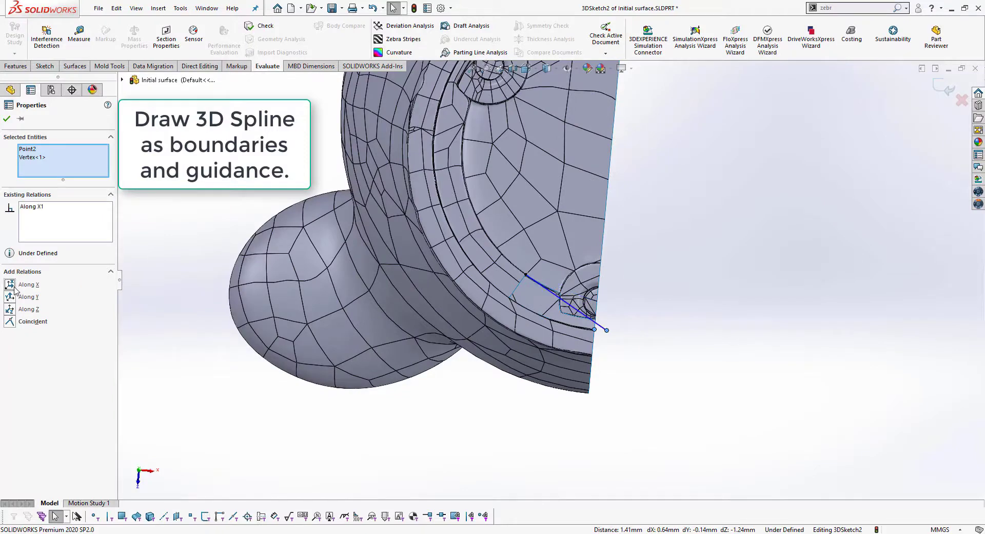
pyautogui.click(15, 298)
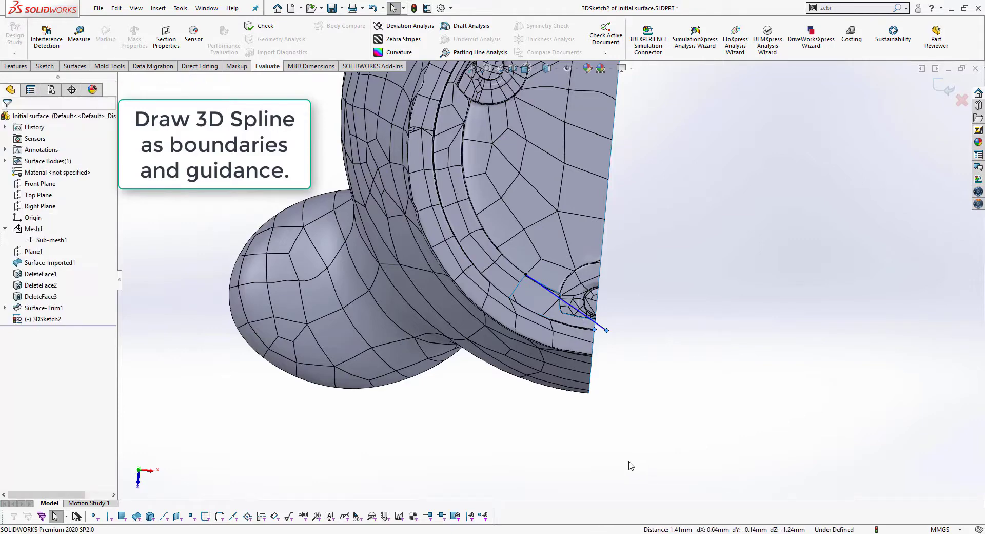
pyautogui.click(631, 465)
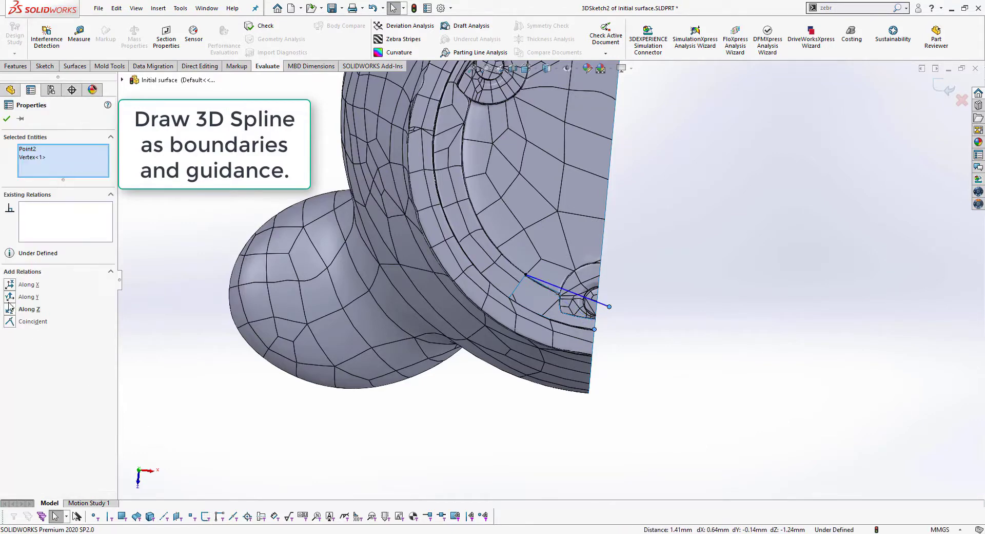
pyautogui.click(10, 298)
pyautogui.hotkey('ctrl', 'z')
pyautogui.click(10, 310)
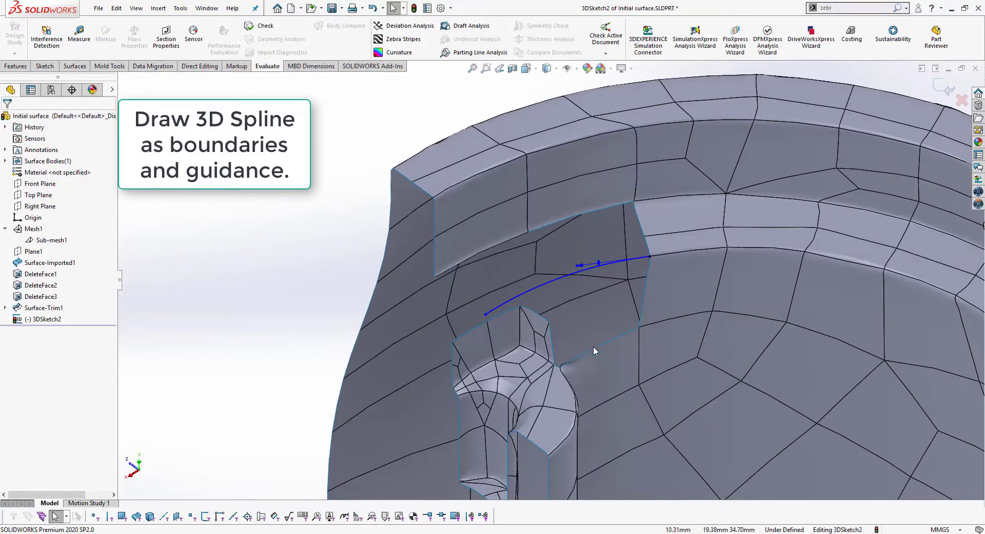
pyautogui.moveTo(594, 347)
pyautogui.mouseDown(button='middle')
pyautogui.moveTo(516, 293)
pyautogui.moveTo(527, 286)
pyautogui.mouseUp(button='middle')
pyautogui.press('Escape')
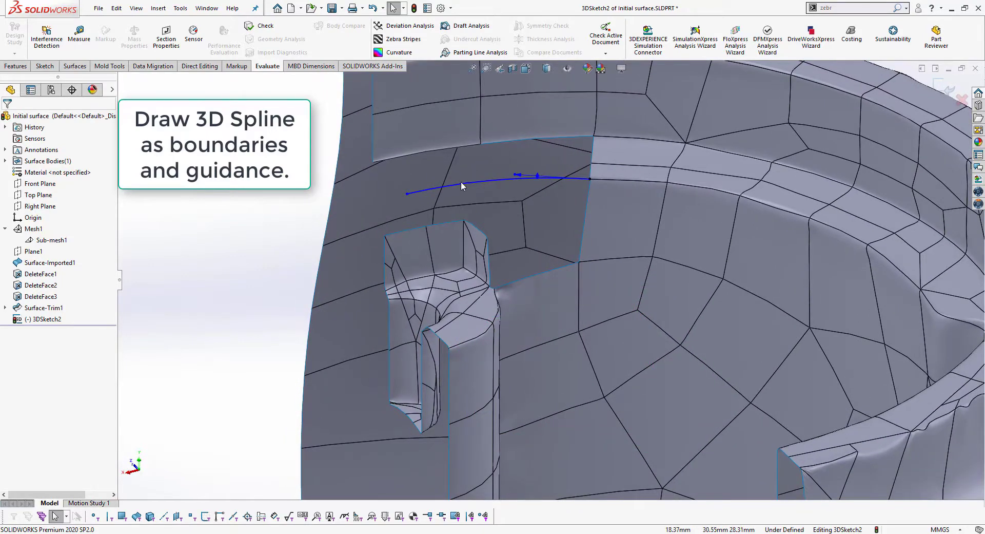
# Draw a spline from the vertex on the notch's upper edge down to the existing curve.
pyautogui.scroll(-2, 460, 181)
pyautogui.click(44, 66)
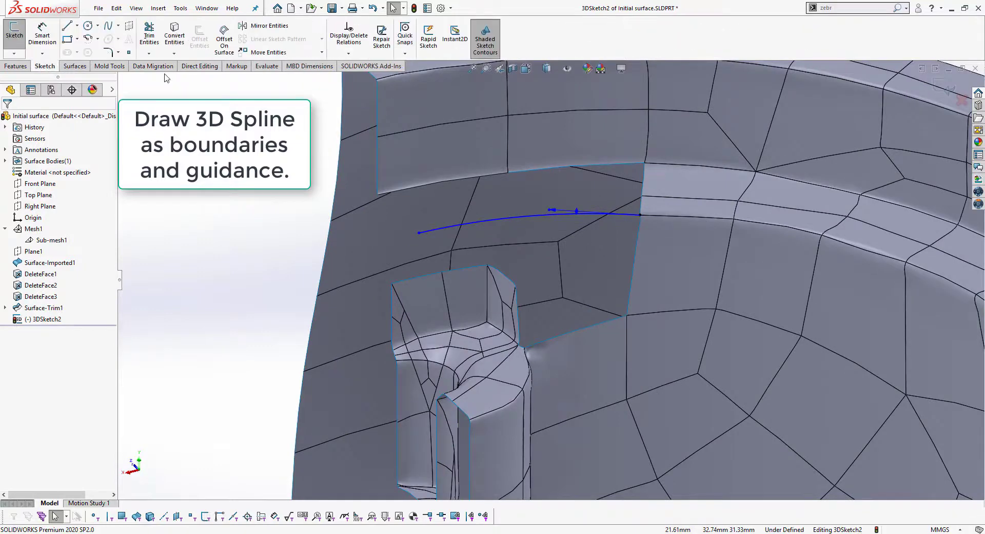
pyautogui.click(108, 25)
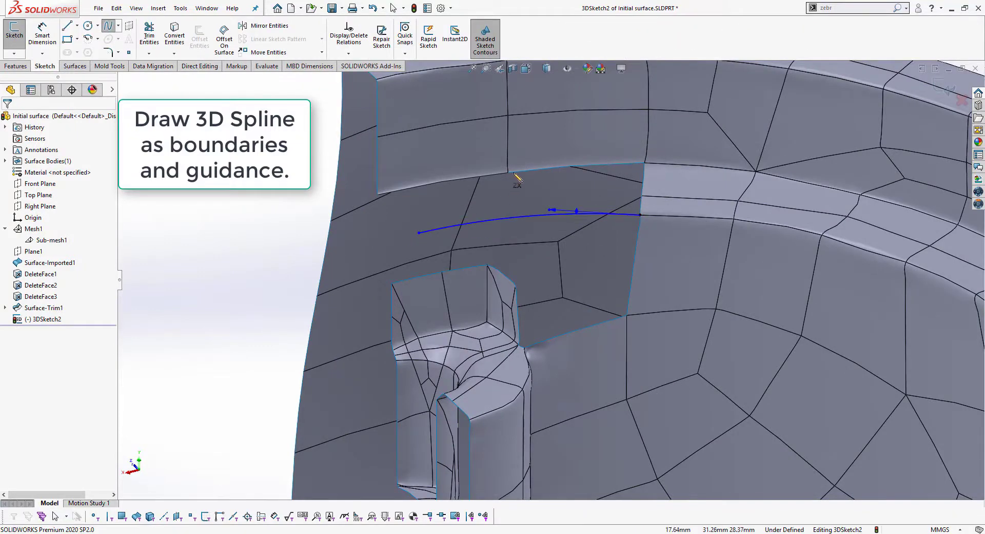
pyautogui.moveTo(513, 180); pyautogui.dragTo(531, 215, button='middle')
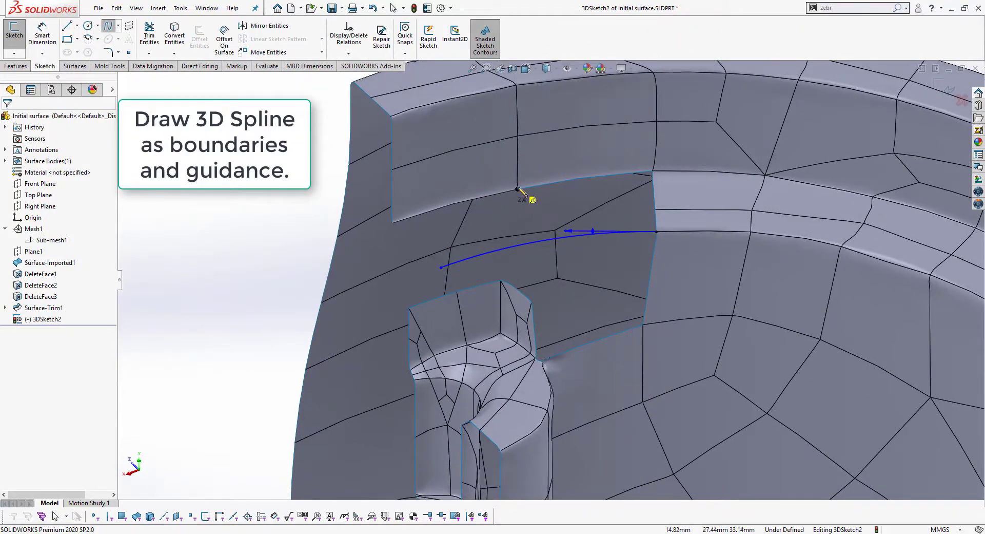
pyautogui.scroll(-3, 517, 189)
pyautogui.click(524, 207)
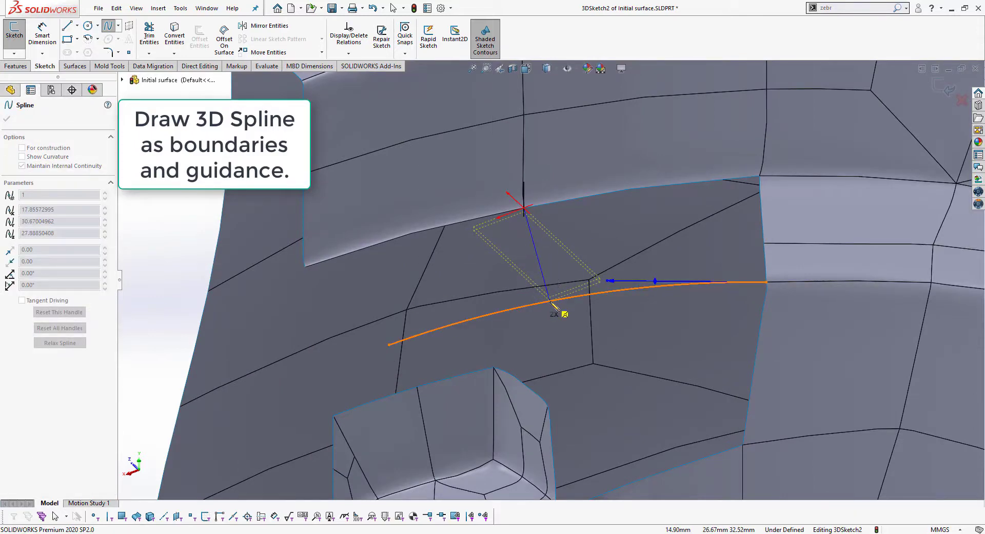
pyautogui.doubleClick(551, 301)
pyautogui.press('Escape')
pyautogui.scroll(2, 552, 302)
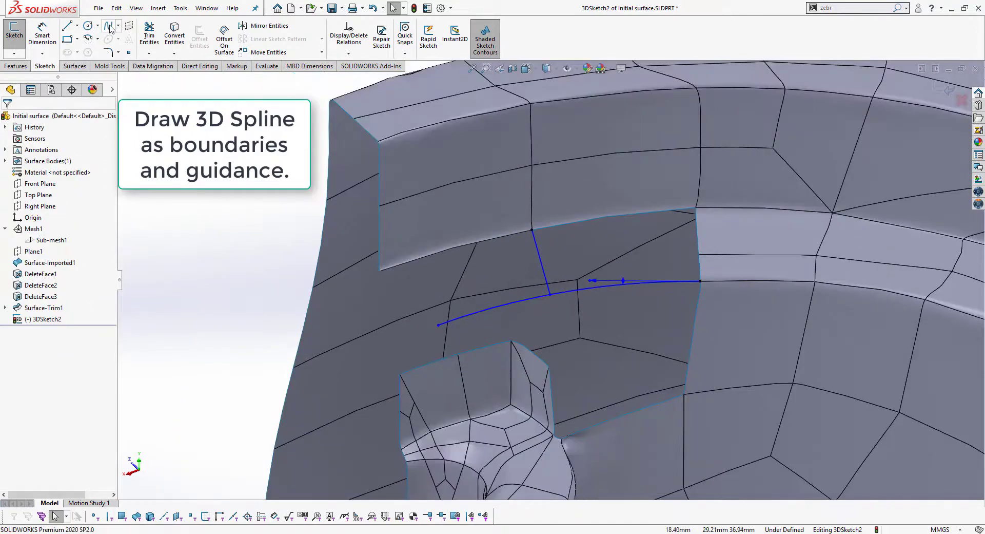
# Add a spline from the first spline's end to the face's left corner, then exit 3DSketch2.
pyautogui.click(109, 26)
pyautogui.scroll(-3, 383, 273)
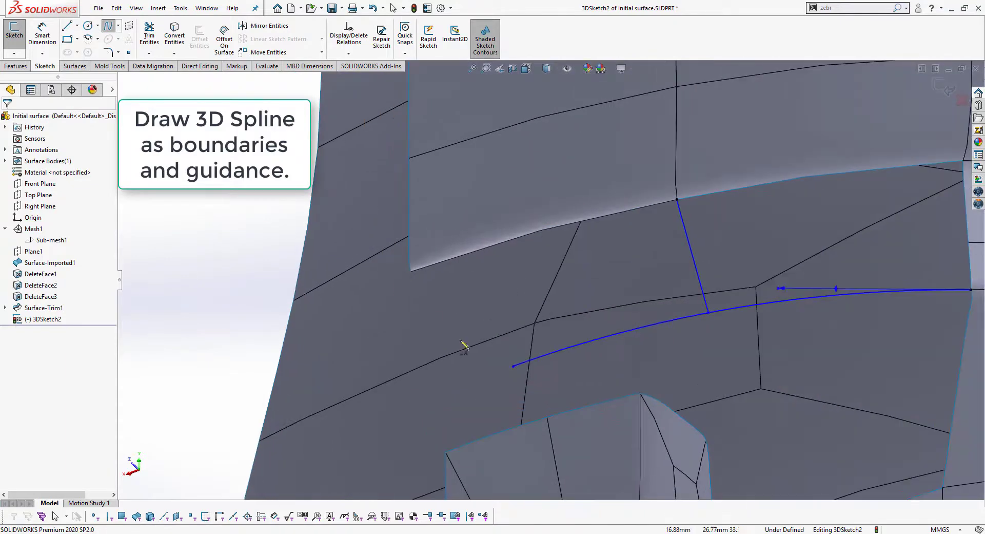
pyautogui.click(514, 367)
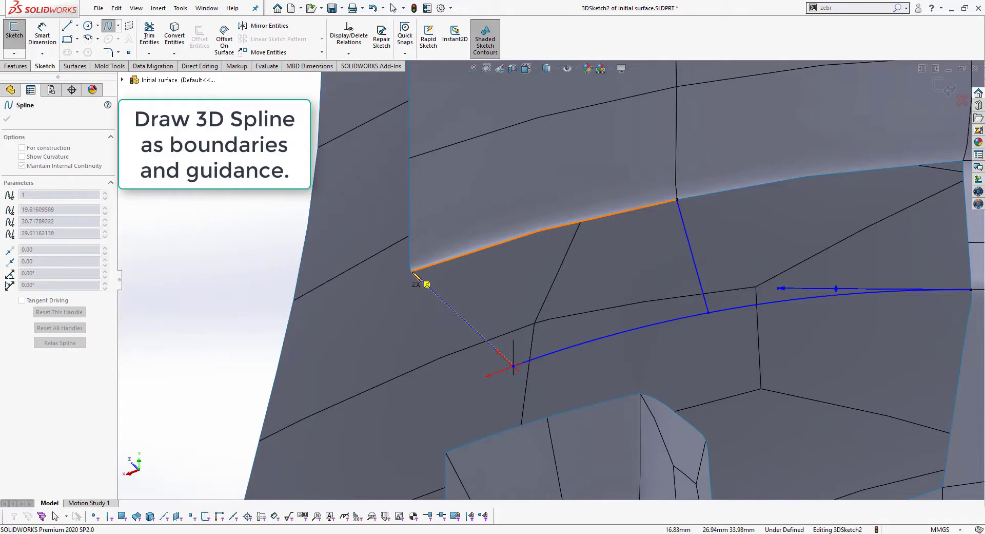
pyautogui.doubleClick(411, 271)
pyautogui.scroll(3, 640, 322)
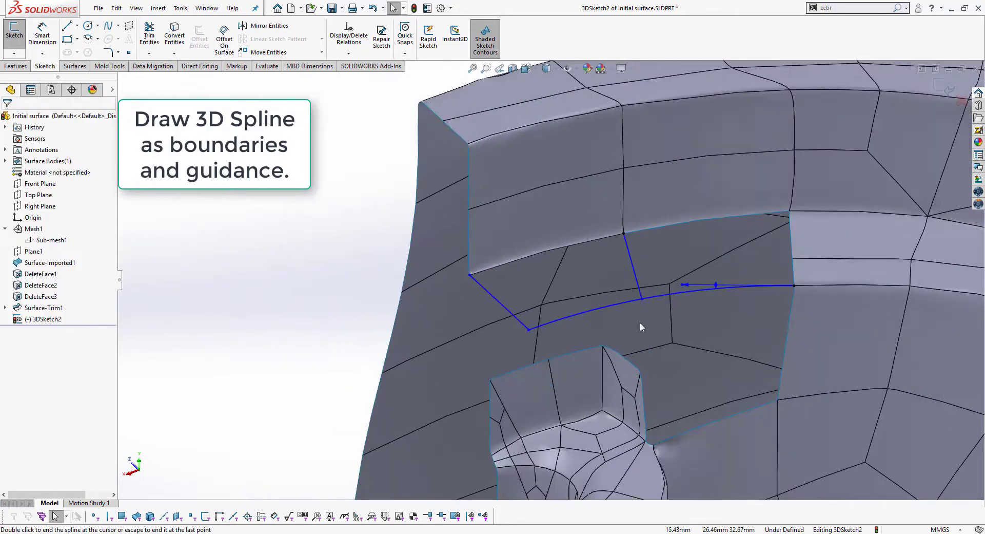
pyautogui.scroll(3, 456, 275)
pyautogui.moveTo(456, 275); pyautogui.dragTo(449, 251, button='middle')
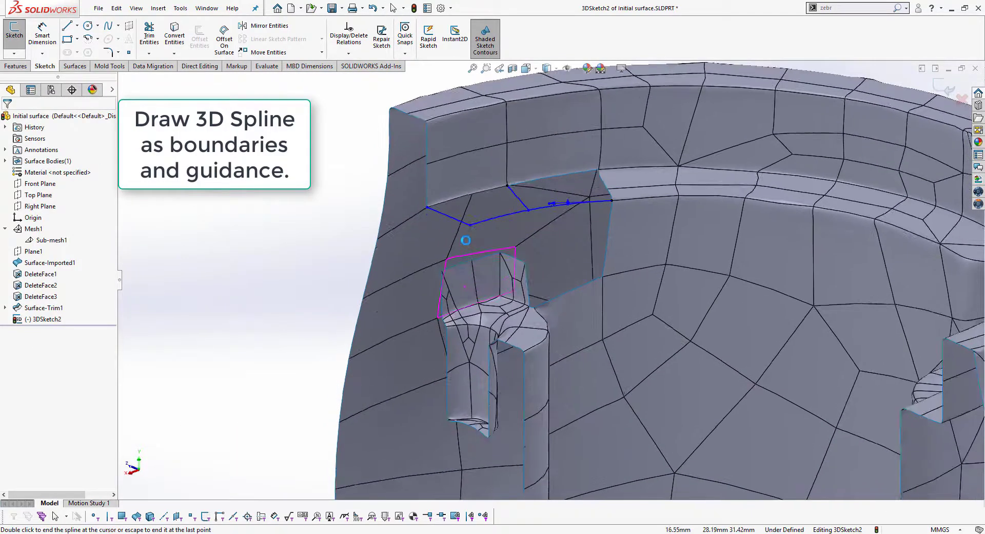
pyautogui.moveTo(547, 268); pyautogui.dragTo(590, 205, button='middle')
pyautogui.scroll(-2, 589, 204)
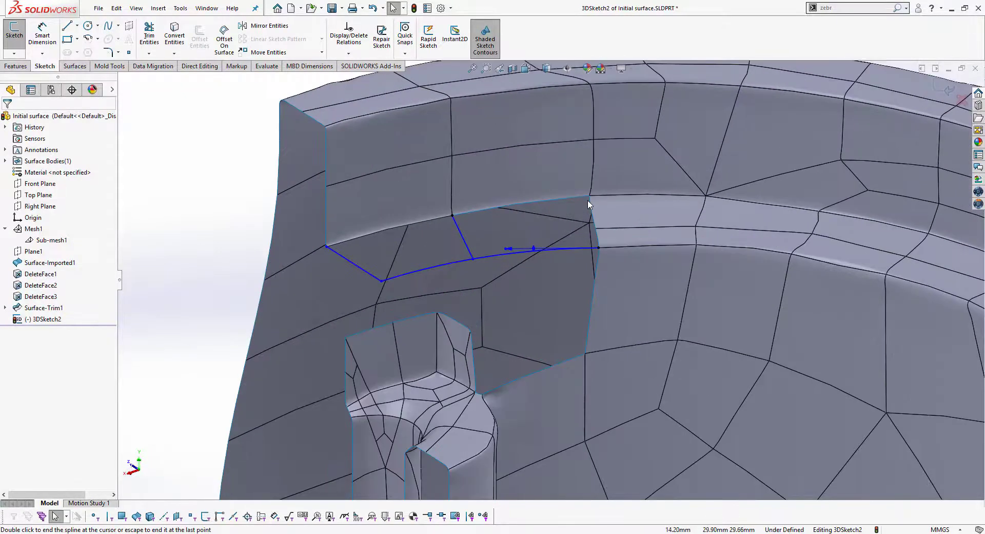
pyautogui.press('Escape')
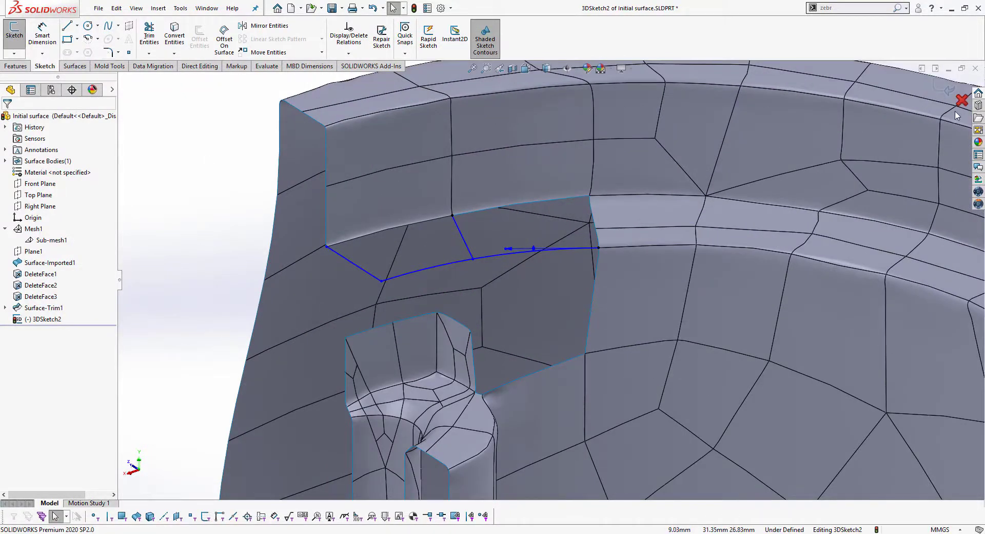
pyautogui.click(948, 91)
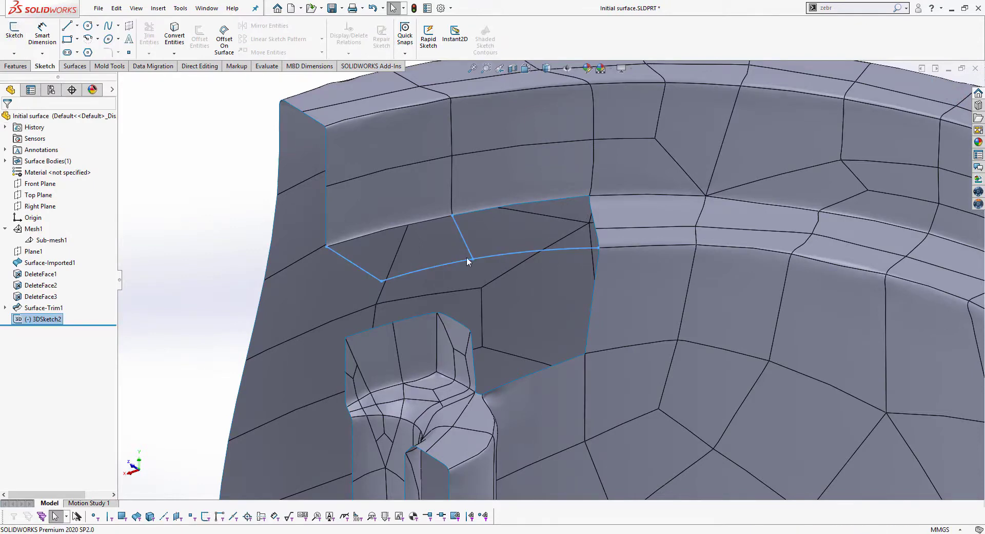
# Delete the faces on the protruding post as DeleteFace4.
pyautogui.moveTo(493, 293)
pyautogui.mouseDown(button='middle')
pyautogui.moveTo(513, 217)
pyautogui.moveTo(455, 281)
pyautogui.moveTo(499, 248)
pyautogui.moveTo(540, 299)
pyautogui.moveTo(500, 270)
pyautogui.moveTo(471, 312)
pyautogui.moveTo(492, 304)
pyautogui.mouseUp(button='middle')
pyautogui.scroll(-3, 571, 316)
pyautogui.scroll(-2, 577, 314)
pyautogui.click(472, 228)
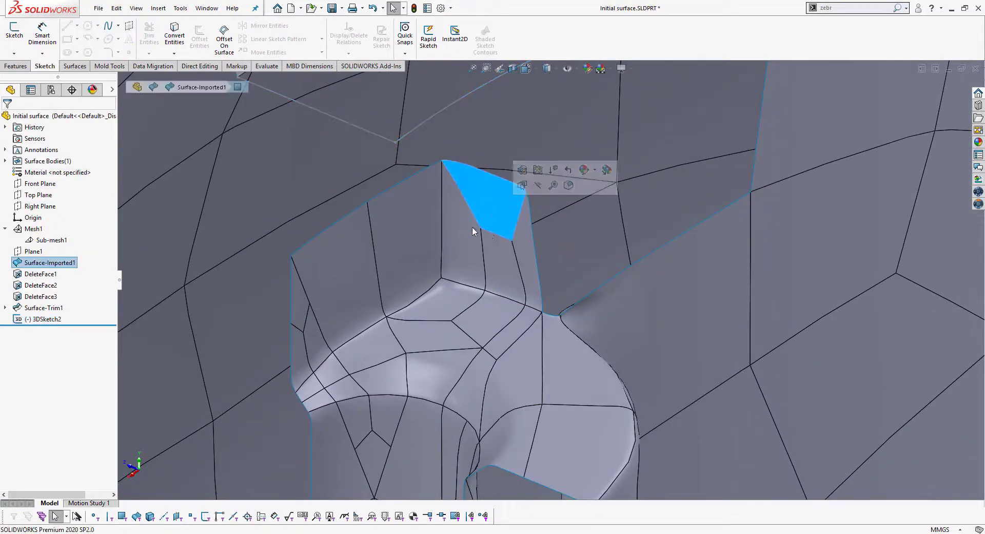
pyautogui.keyDown('ctrl'); pyautogui.click(473, 231); pyautogui.keyUp('ctrl')
pyautogui.keyDown('ctrl'); pyautogui.click(501, 258); pyautogui.keyUp('ctrl')
pyautogui.rightClick(528, 245)
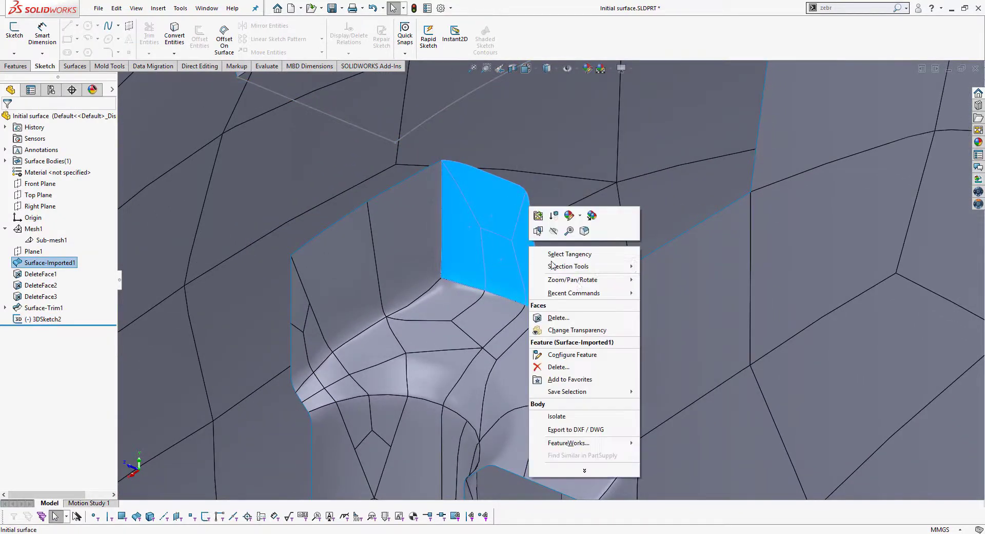
pyautogui.click(557, 318)
pyautogui.click(7, 121)
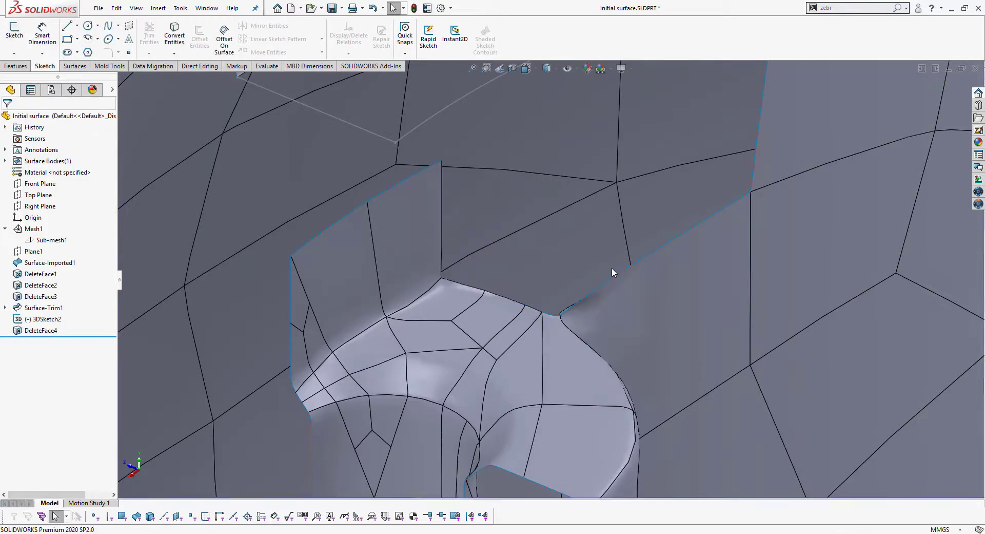
# Delete the face beside the post as DeleteFace5.
pyautogui.scroll(-2, 611, 248)
pyautogui.scroll(-2, 583, 337)
pyautogui.scroll(-2, 547, 395)
pyautogui.moveTo(547, 396); pyautogui.dragTo(488, 374, button='middle')
pyautogui.click(530, 377)
pyautogui.rightClick(546, 364)
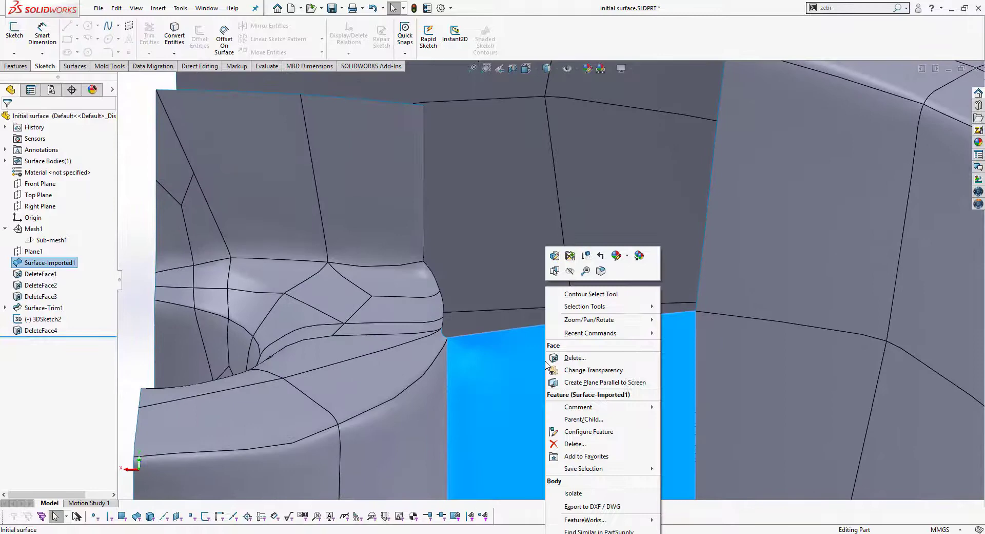
pyautogui.click(576, 358)
pyautogui.click(7, 121)
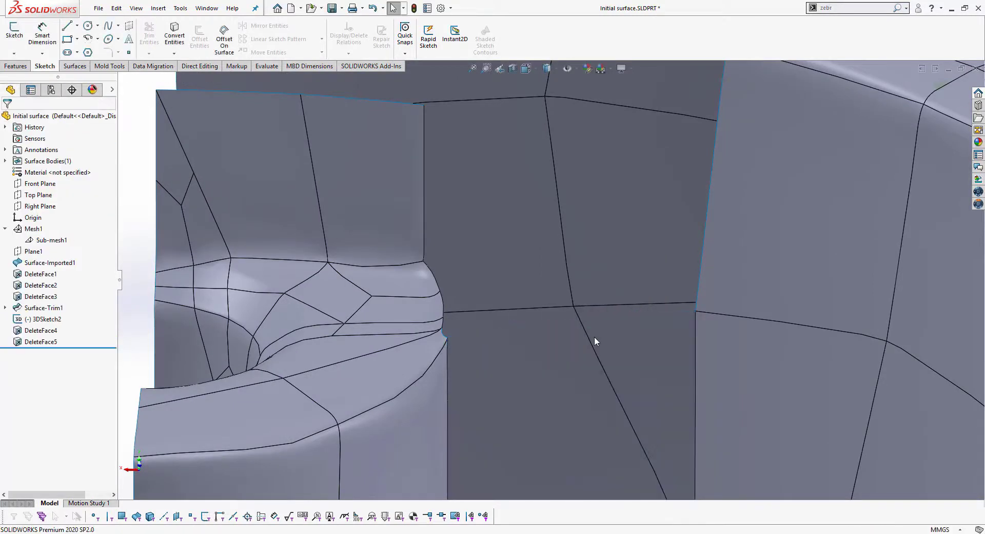
# Orbit and zoom around the cleared opening beside the post and its magenta sketch outline to inspect it.
pyautogui.moveTo(593, 341)
pyautogui.mouseDown(button='middle')
pyautogui.moveTo(526, 347)
pyautogui.moveTo(534, 368)
pyautogui.mouseUp(button='middle')
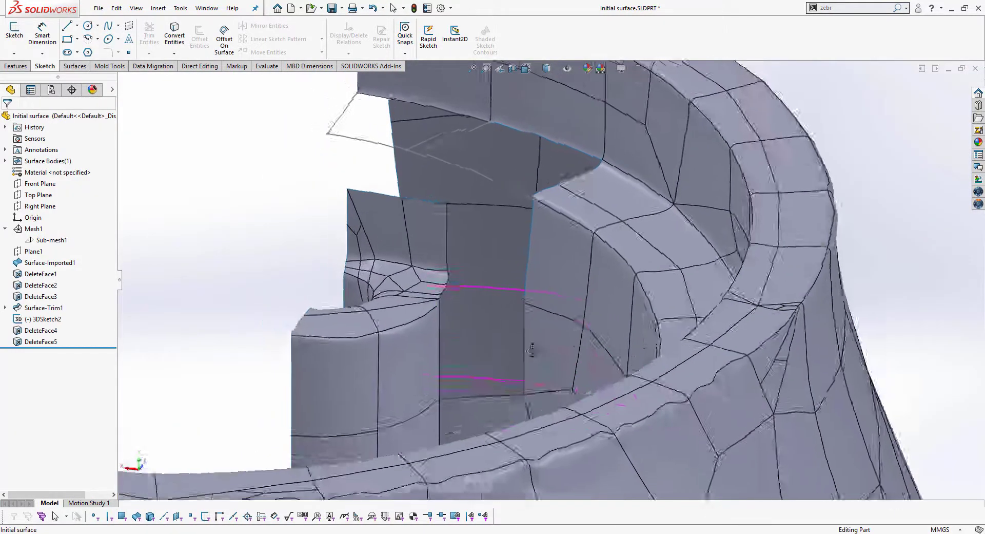
pyautogui.scroll(-3, 498, 325)
pyautogui.scroll(-2, 499, 325)
pyautogui.scroll(-2, 498, 325)
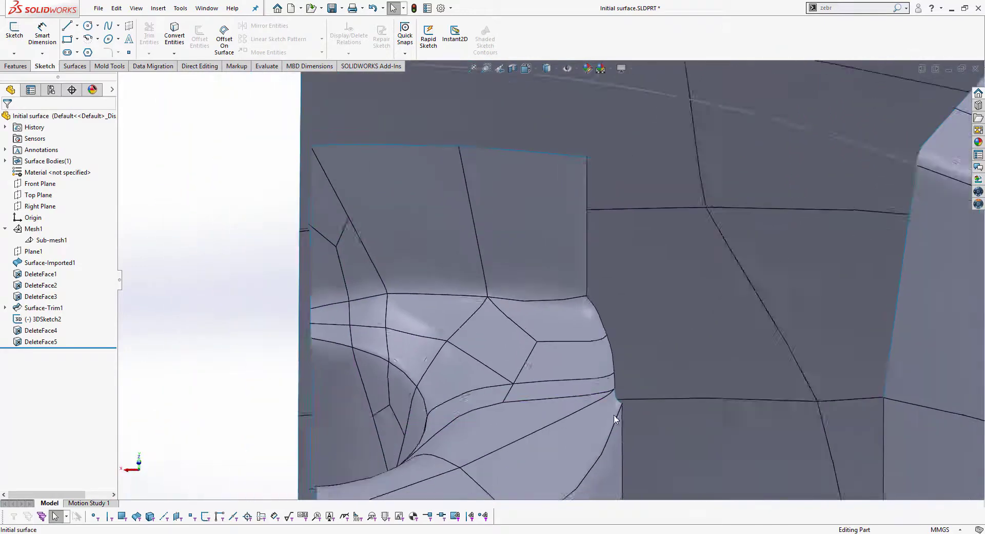
pyautogui.scroll(-2, 539, 331)
pyautogui.scroll(-2, 580, 336)
pyautogui.scroll(3, 564, 334)
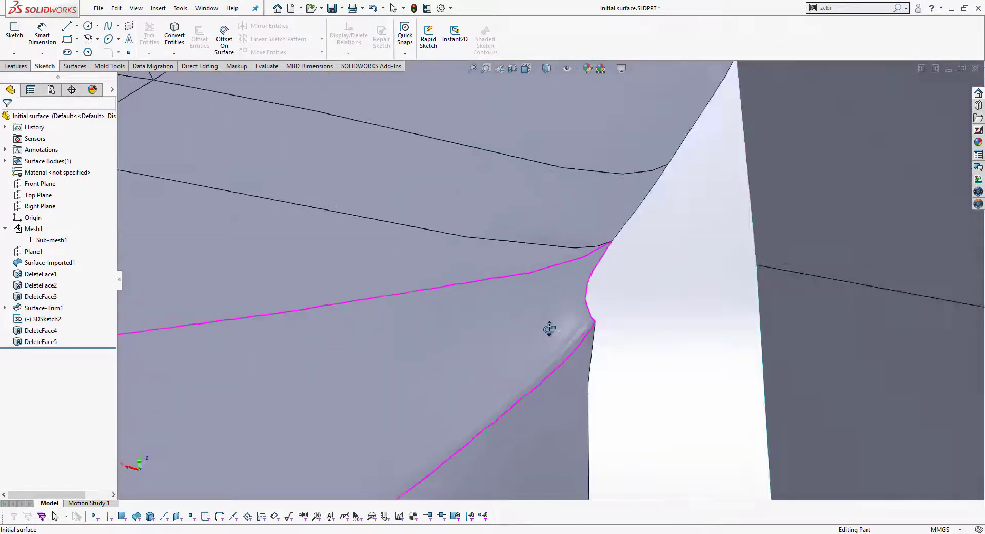
pyautogui.moveTo(549, 328)
pyautogui.mouseDown(button='middle')
pyautogui.moveTo(554, 310)
pyautogui.moveTo(579, 315)
pyautogui.mouseUp(button='middle')
pyautogui.scroll(-3, 585, 338)
pyautogui.scroll(3, 589, 356)
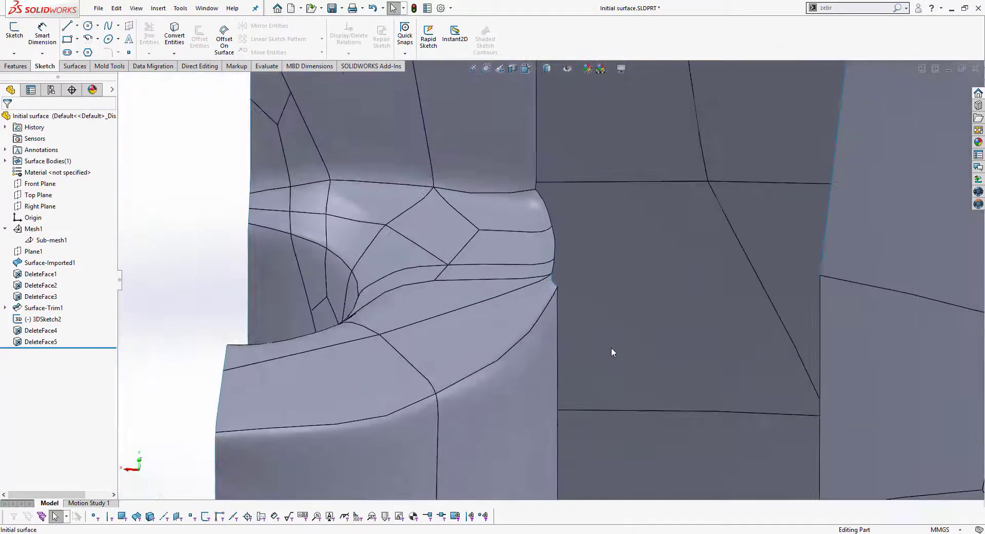
pyautogui.moveTo(611, 351)
pyautogui.mouseDown(button='middle')
pyautogui.moveTo(668, 257)
pyautogui.moveTo(534, 322)
pyautogui.mouseUp(button='middle')
pyautogui.scroll(-2, 513, 282)
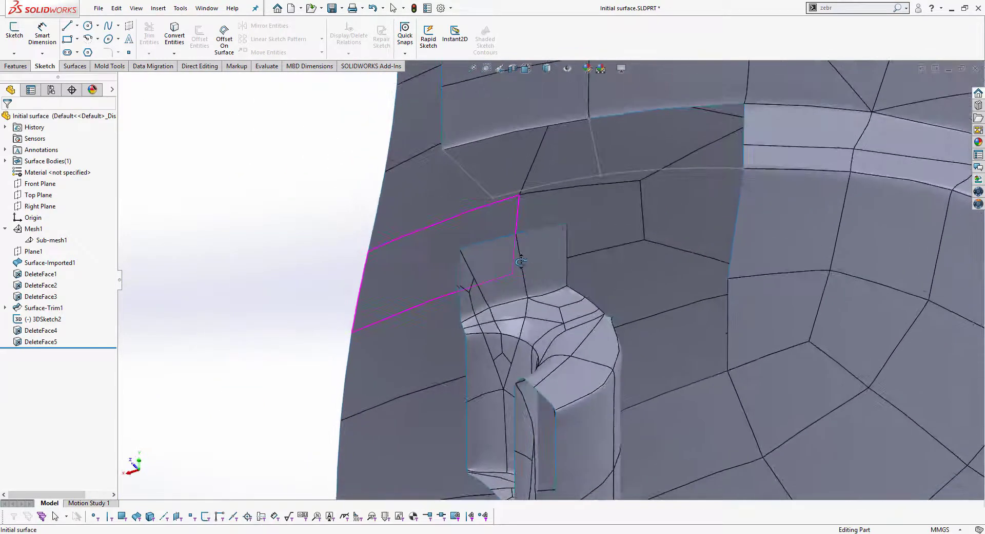
pyautogui.moveTo(506, 264)
pyautogui.mouseDown(button='middle')
pyautogui.moveTo(528, 264)
pyautogui.moveTo(483, 256)
pyautogui.mouseUp(button='middle')
pyautogui.press('Escape')
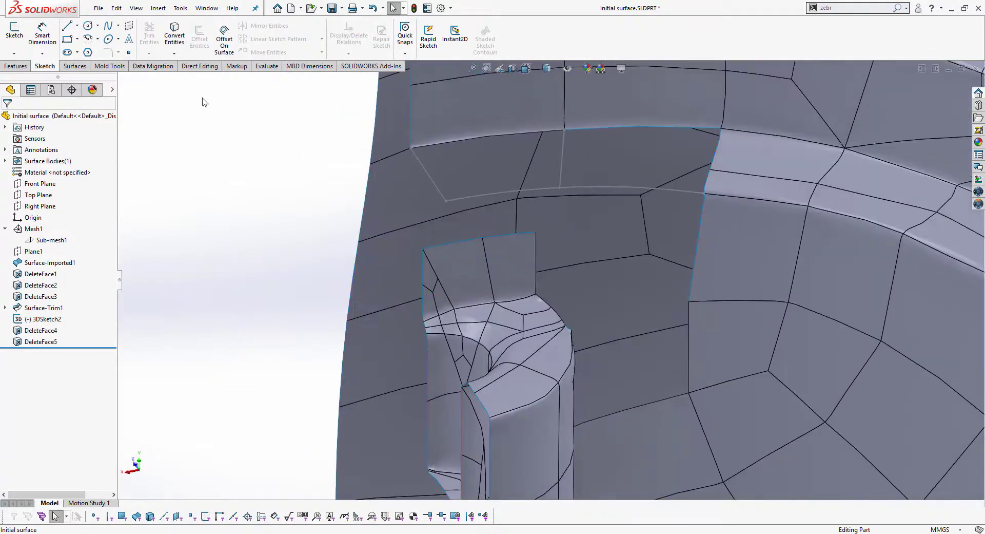
# Start a 3D sketch and draw a spline from the existing upper curve to the post's corner.
pyautogui.click(15, 55)
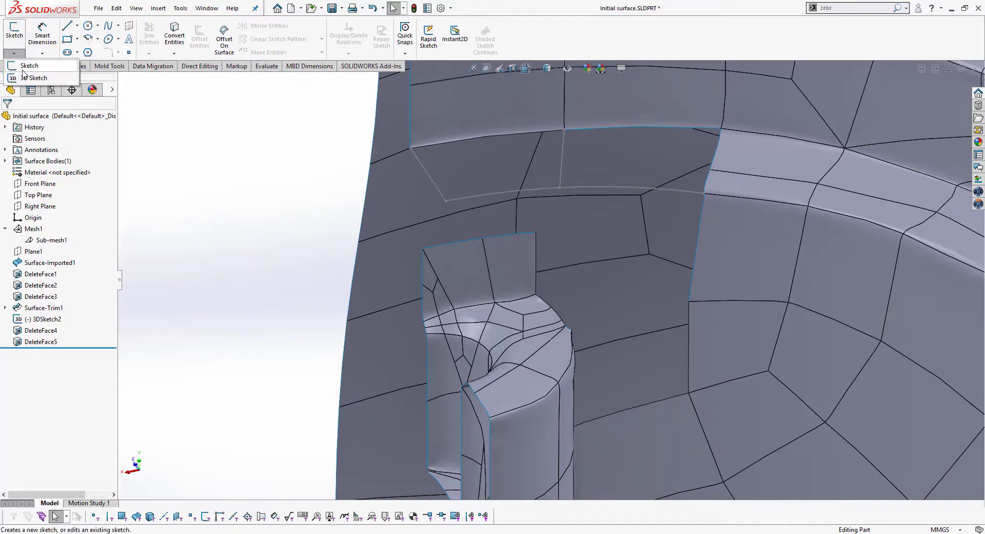
pyautogui.click(23, 78)
pyautogui.click(108, 30)
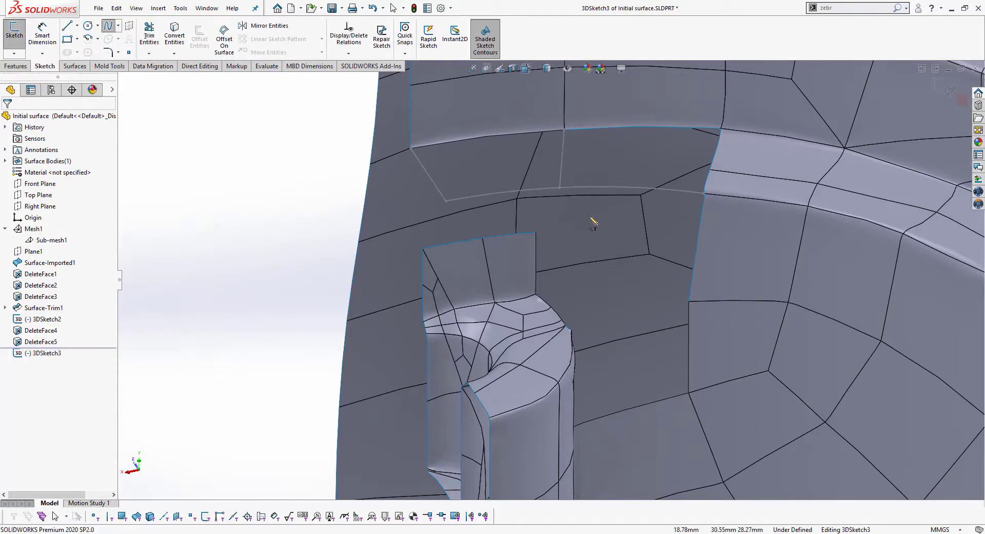
pyautogui.click(572, 198)
pyautogui.scroll(-3, 587, 340)
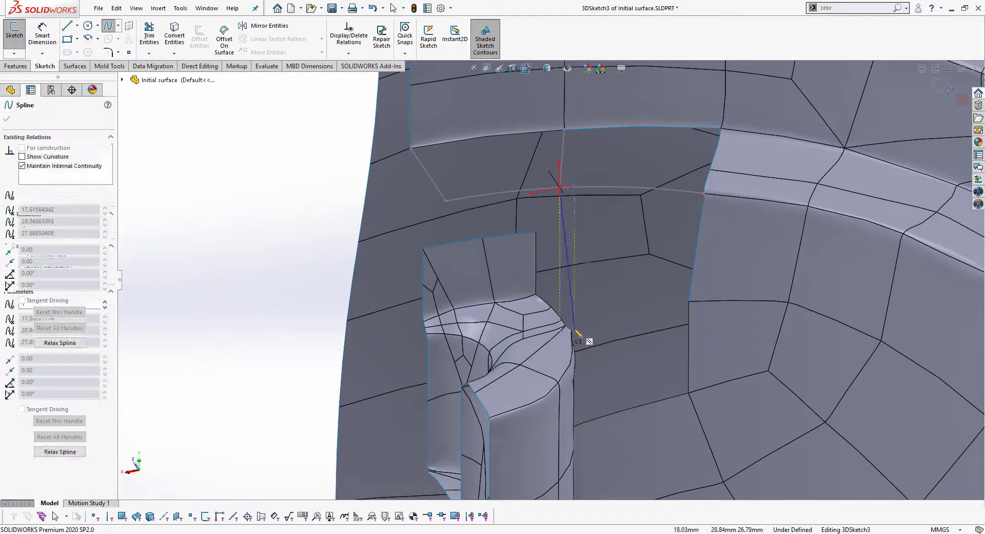
pyautogui.scroll(-3, 589, 339)
pyautogui.scroll(-3, 588, 340)
pyautogui.scroll(-3, 472, 341)
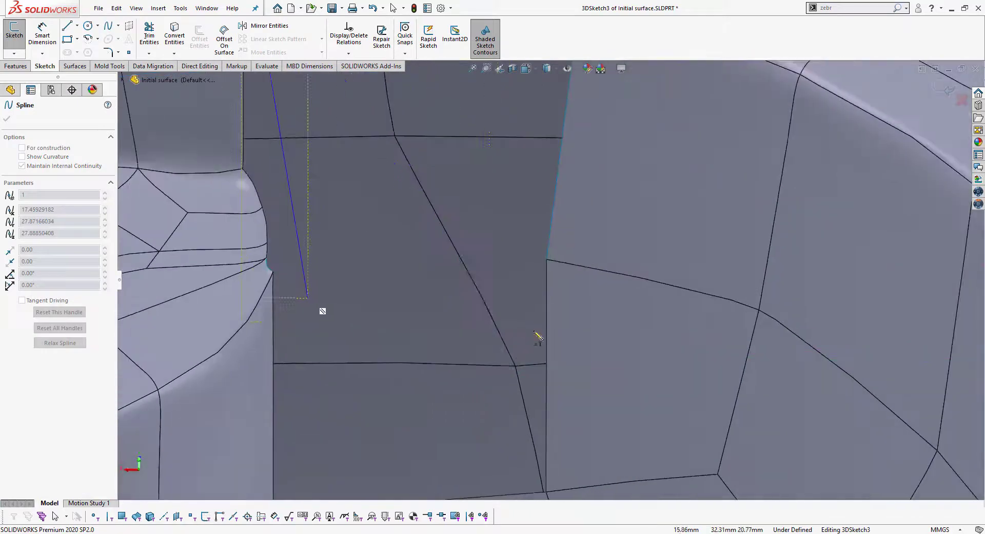
pyautogui.doubleClick(274, 271)
# Orbit to check the new spline, then exit the sketch as 3DSketch3.
pyautogui.scroll(3, 409, 286)
pyautogui.scroll(2, 497, 303)
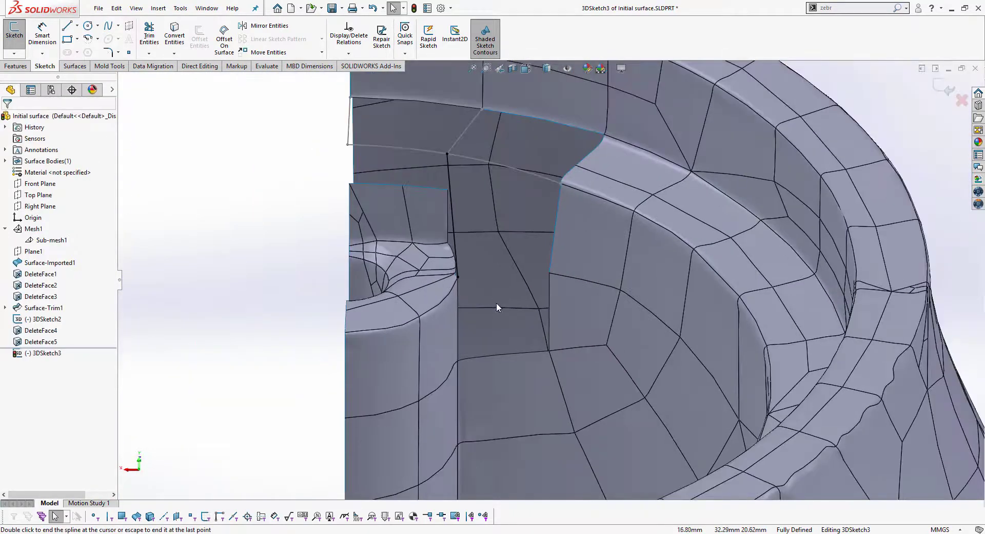
pyautogui.moveTo(497, 303)
pyautogui.mouseDown(button='middle')
pyautogui.moveTo(509, 281)
pyautogui.moveTo(577, 250)
pyautogui.mouseUp(button='middle')
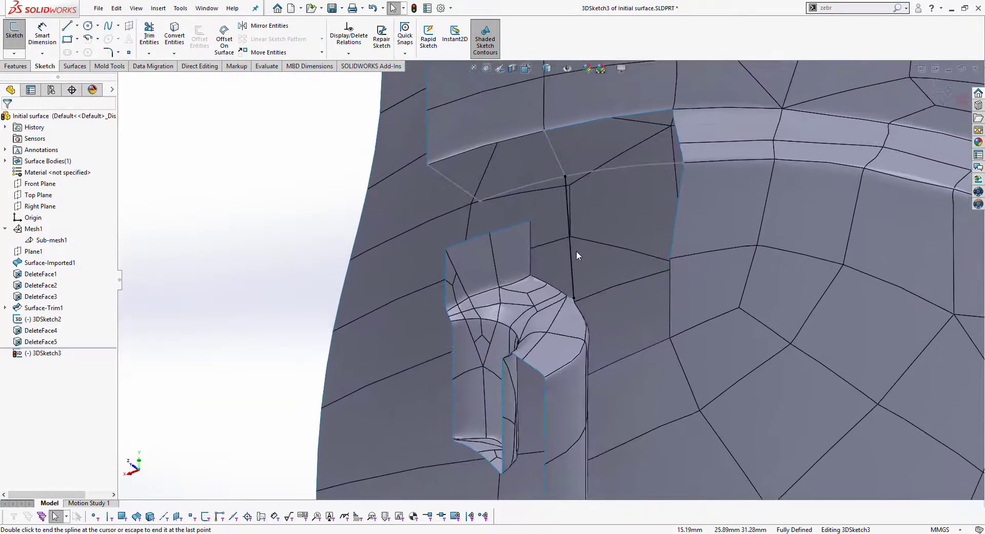
pyautogui.click(944, 90)
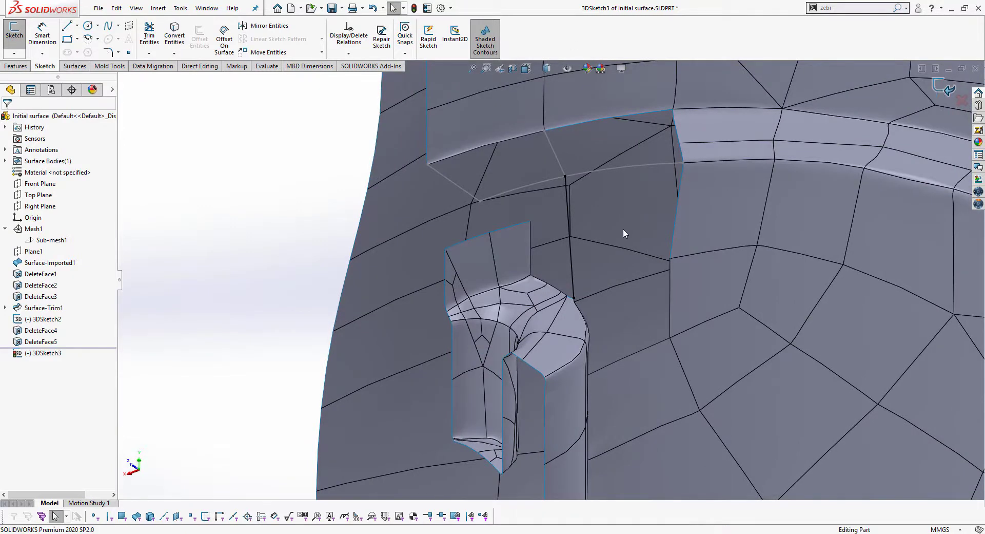
pyautogui.click(26, 66)
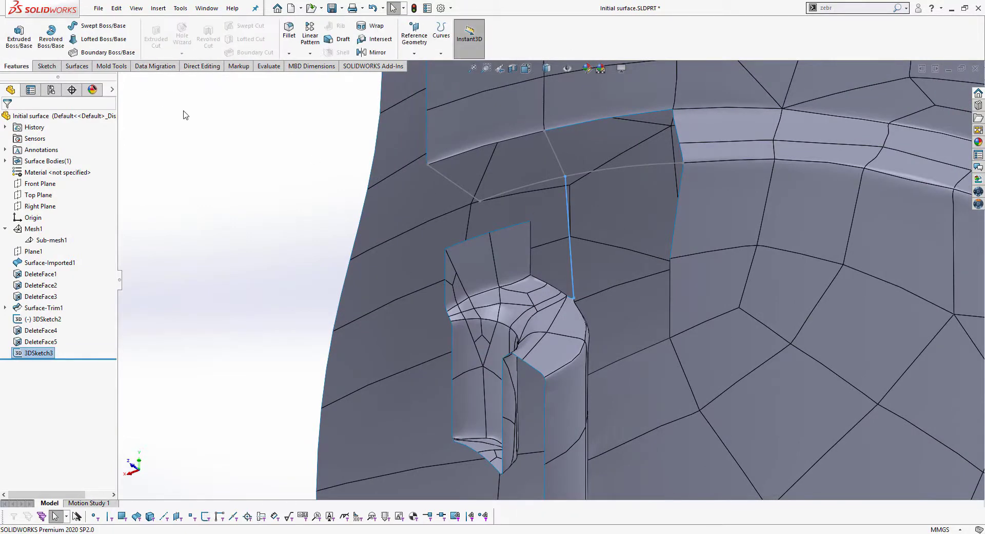
# Start a Fill Surface with 3DSketch2 and four opening edges as the patch boundary.
pyautogui.click(76, 66)
pyautogui.click(152, 38)
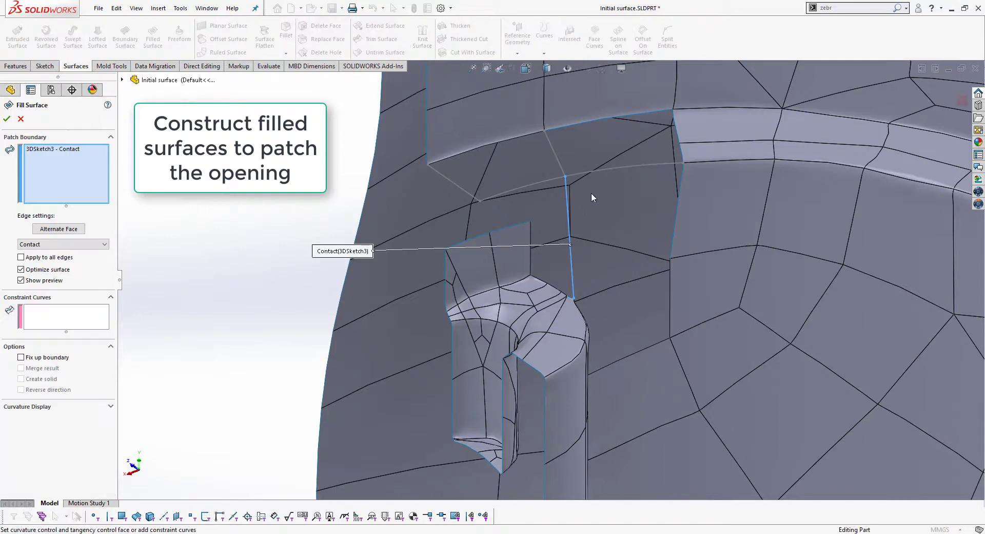
pyautogui.click(605, 174)
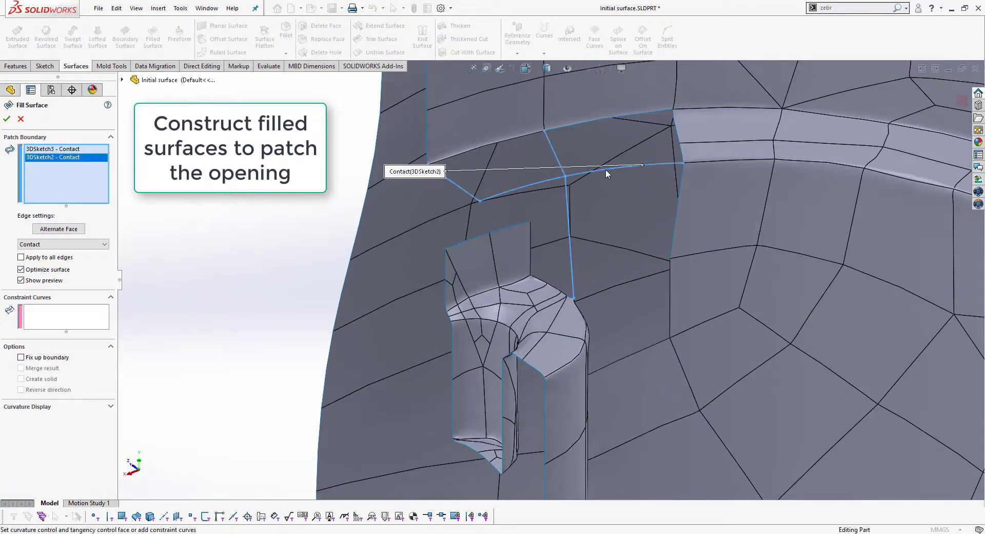
pyautogui.click(682, 181)
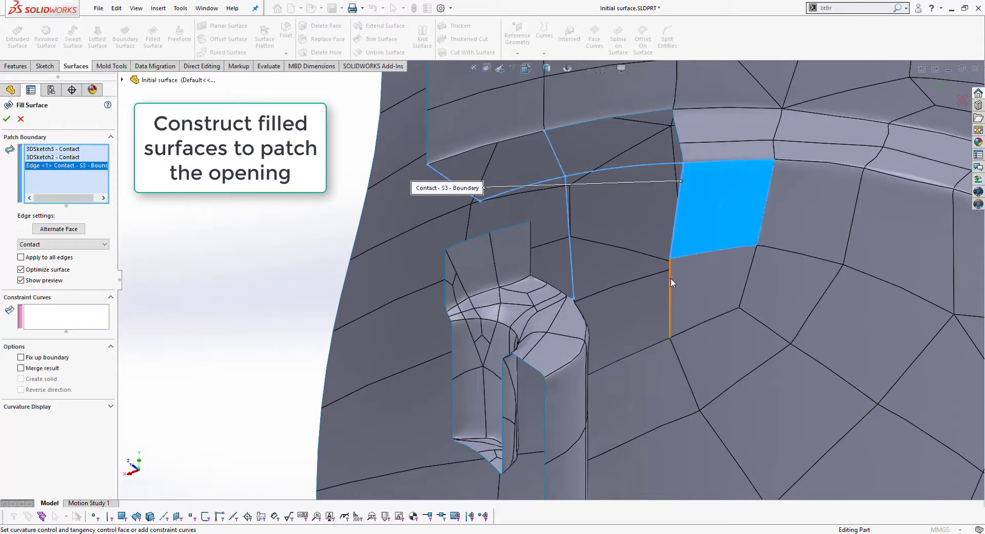
pyautogui.click(670, 278)
pyautogui.moveTo(654, 362); pyautogui.dragTo(619, 368, button='middle')
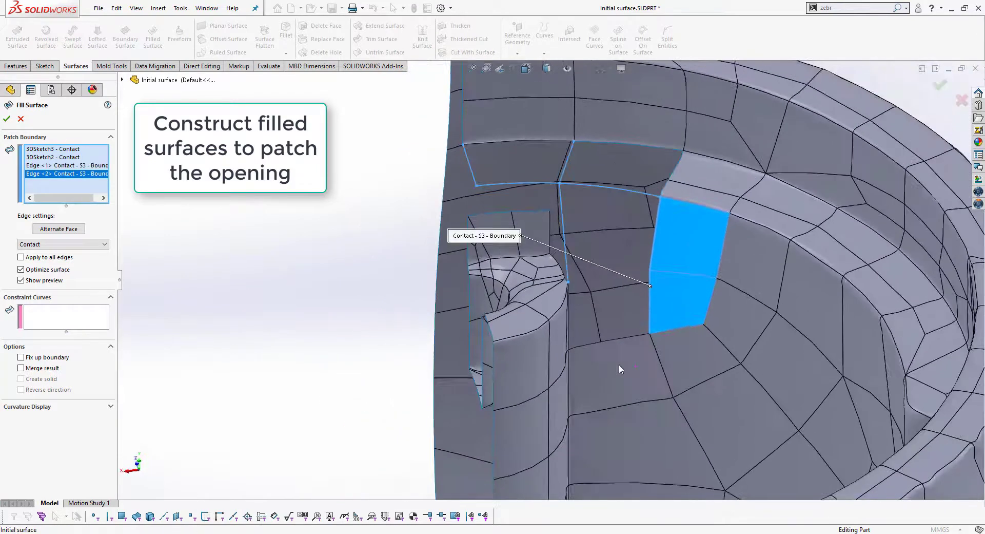
pyautogui.click(636, 337)
pyautogui.moveTo(636, 336); pyautogui.dragTo(524, 314, button='middle')
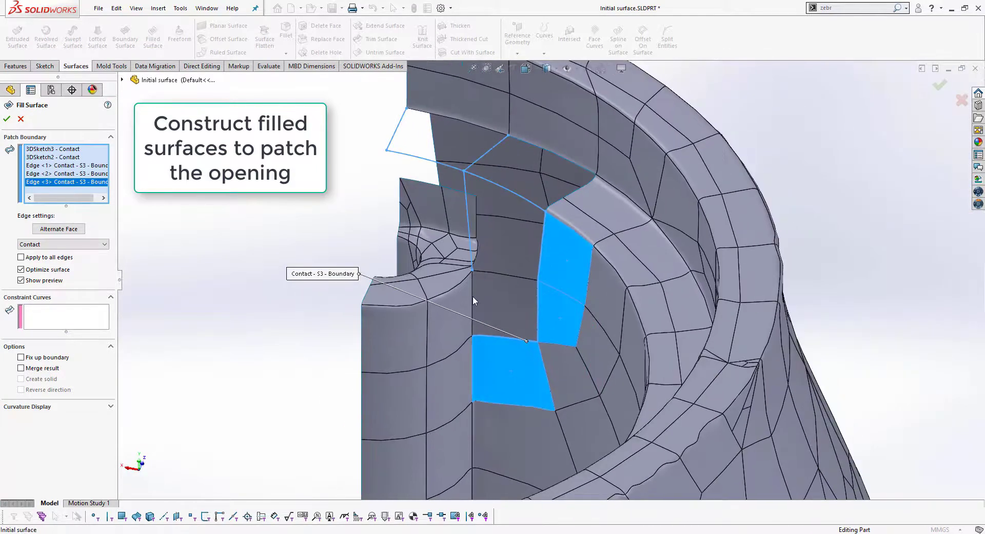
pyautogui.click(472, 295)
pyautogui.moveTo(476, 295); pyautogui.dragTo(513, 277, button='middle')
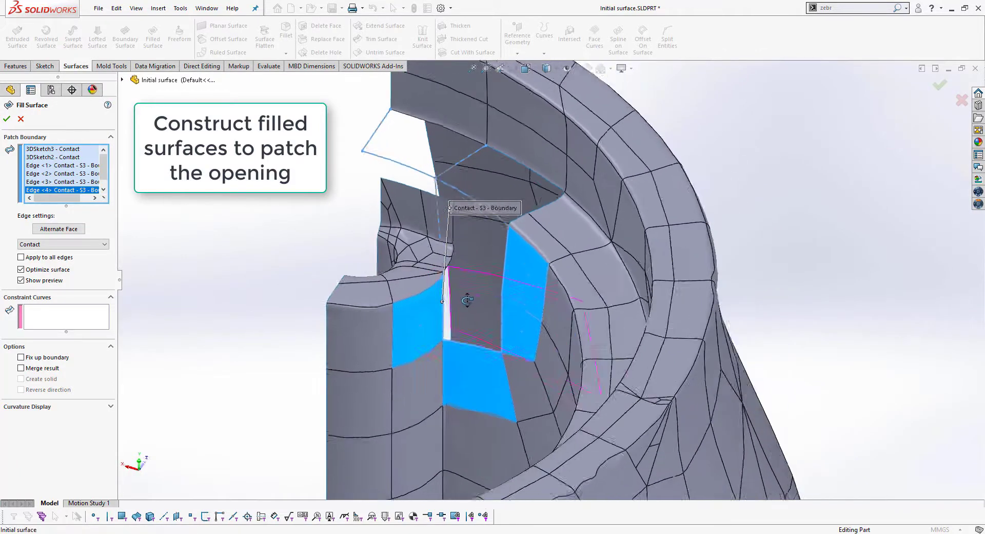
pyautogui.scroll(-4, 574, 248)
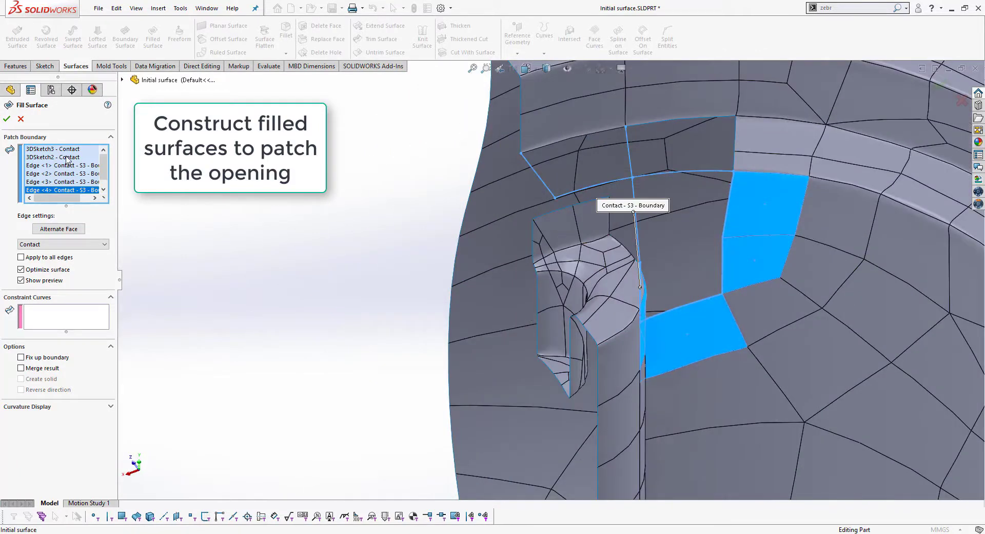
# Remove 3DSketch2 from the patch boundary, enable Fix up boundary, and inspect the fill preview.
pyautogui.rightClick(66, 161)
pyautogui.click(90, 173)
pyautogui.scroll(1, 267, 258)
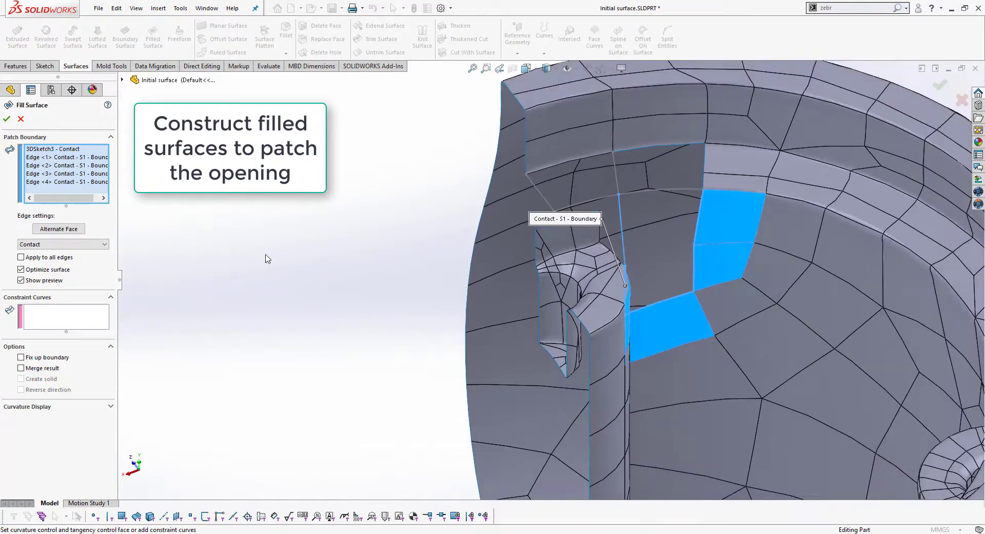
pyautogui.click(56, 357)
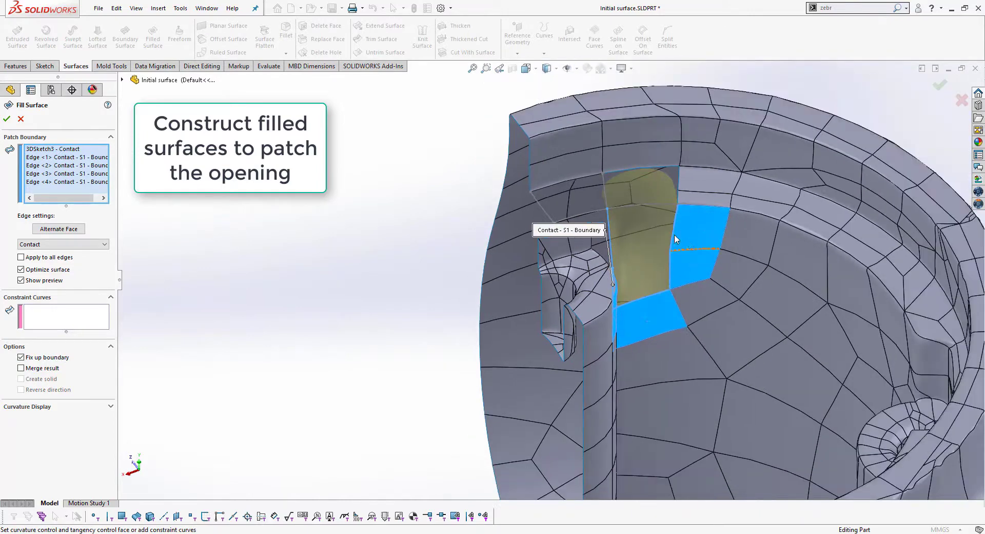
pyautogui.scroll(-2, 593, 229)
pyautogui.scroll(-3, 594, 230)
pyautogui.moveTo(561, 295)
pyautogui.mouseDown(button='middle')
pyautogui.moveTo(596, 341)
pyautogui.moveTo(534, 336)
pyautogui.mouseUp(button='middle')
pyautogui.scroll(5, 535, 336)
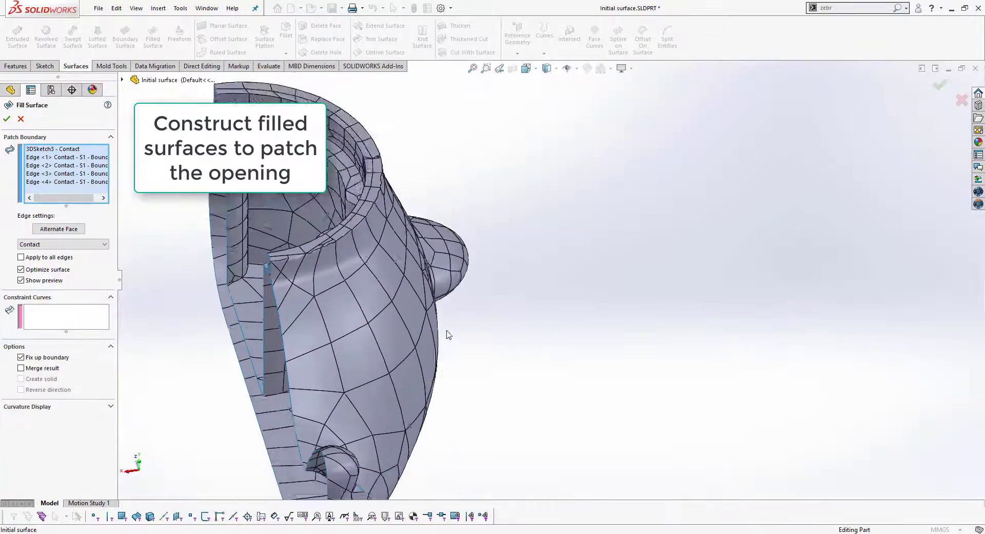
pyautogui.scroll(3, 447, 329)
pyautogui.scroll(-3, 478, 220)
pyautogui.scroll(-2, 478, 219)
pyautogui.scroll(-2, 510, 260)
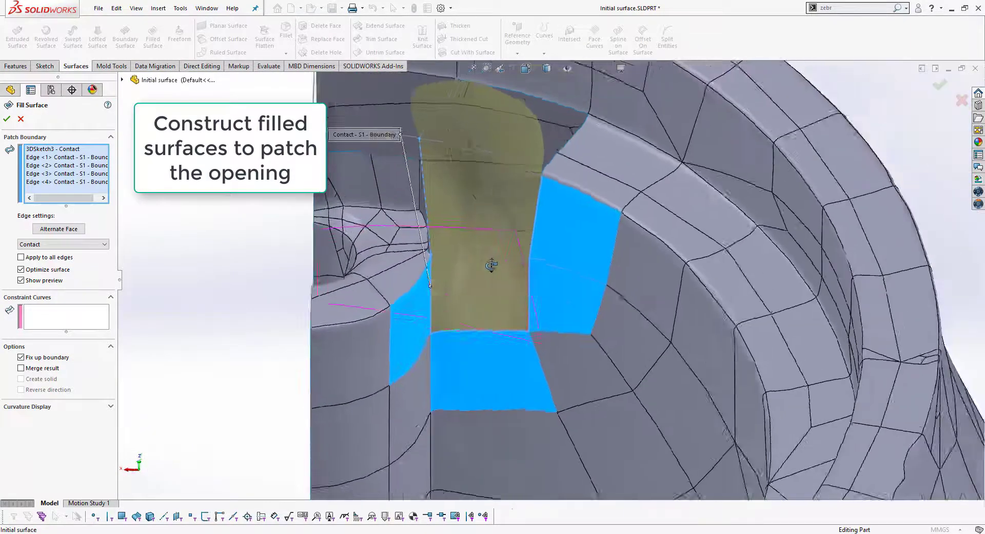
pyautogui.scroll(1, 477, 269)
pyautogui.scroll(-2, 424, 259)
pyautogui.scroll(-2, 470, 290)
pyautogui.scroll(-2, 462, 287)
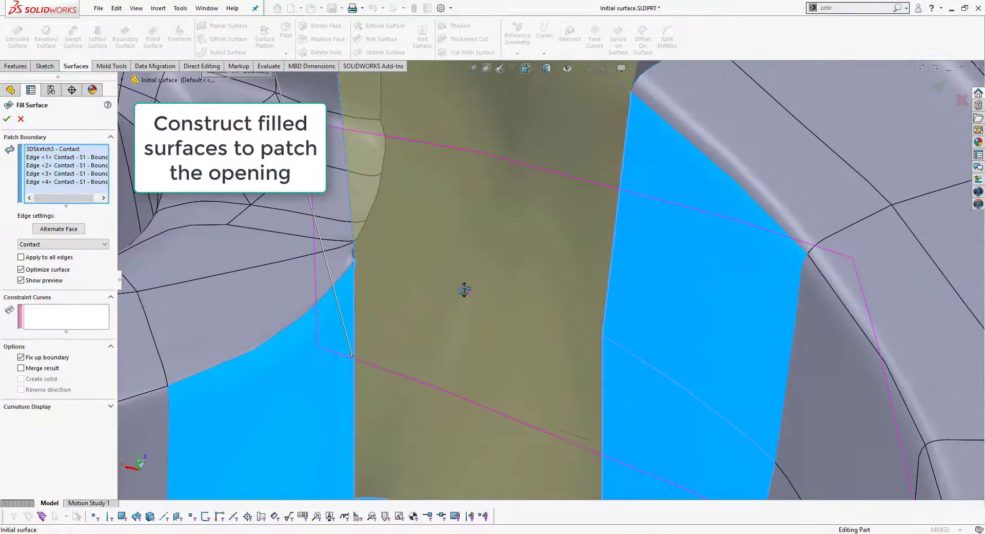
pyautogui.scroll(2, 451, 285)
pyautogui.scroll(-3, 442, 277)
# Cancel the fill surface and orbit around the remaining notch opening.
pyautogui.press('Escape')
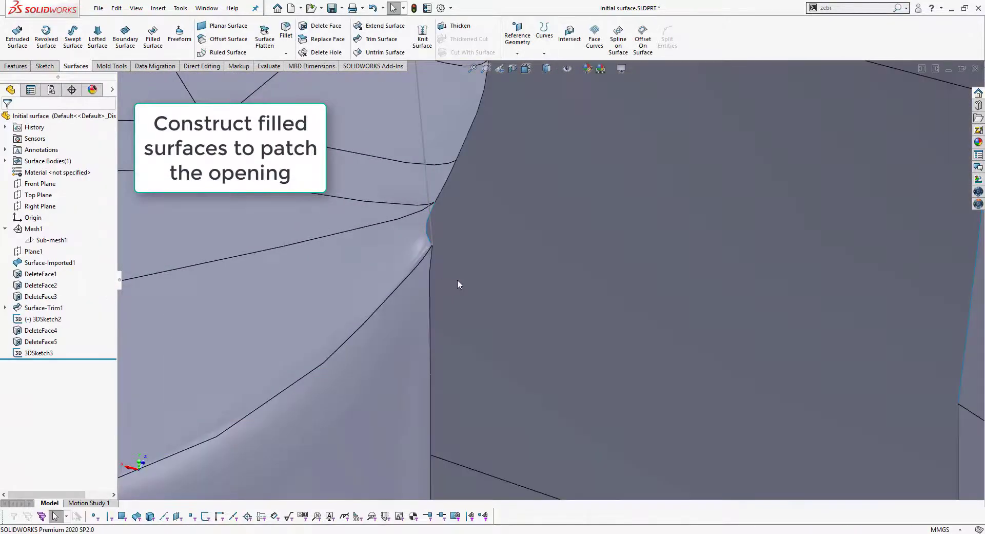
pyautogui.moveTo(458, 279)
pyautogui.mouseDown(button='middle')
pyautogui.moveTo(442, 264)
pyautogui.moveTo(455, 248)
pyautogui.mouseUp(button='middle')
pyautogui.scroll(3, 491, 316)
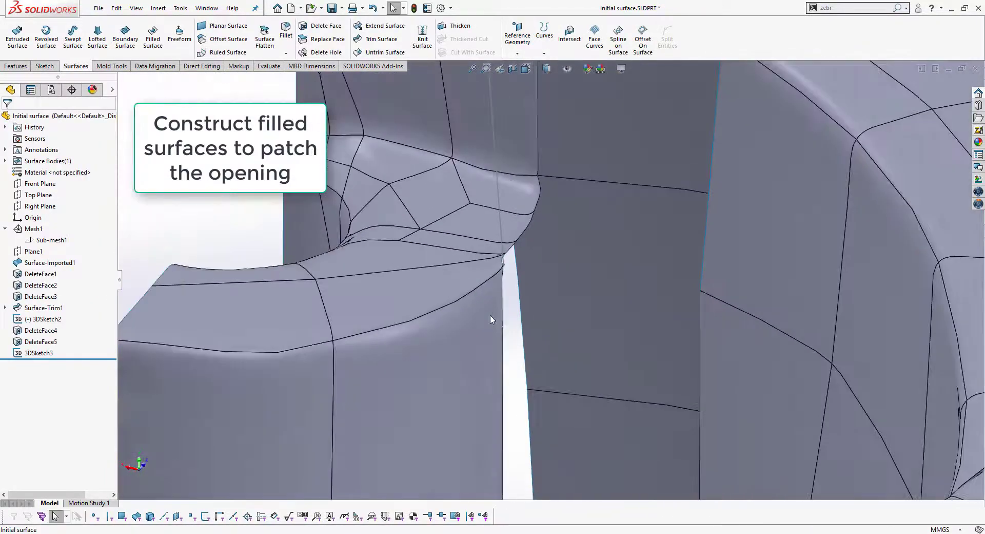
pyautogui.scroll(2, 490, 315)
pyautogui.scroll(-3, 519, 304)
pyautogui.moveTo(520, 306)
pyautogui.mouseDown(button='middle')
pyautogui.moveTo(488, 310)
pyautogui.moveTo(528, 323)
pyautogui.moveTo(655, 331)
pyautogui.moveTo(557, 330)
pyautogui.moveTo(580, 286)
pyautogui.moveTo(516, 328)
pyautogui.moveTo(556, 297)
pyautogui.mouseUp(button='middle')
pyautogui.scroll(2, 555, 297)
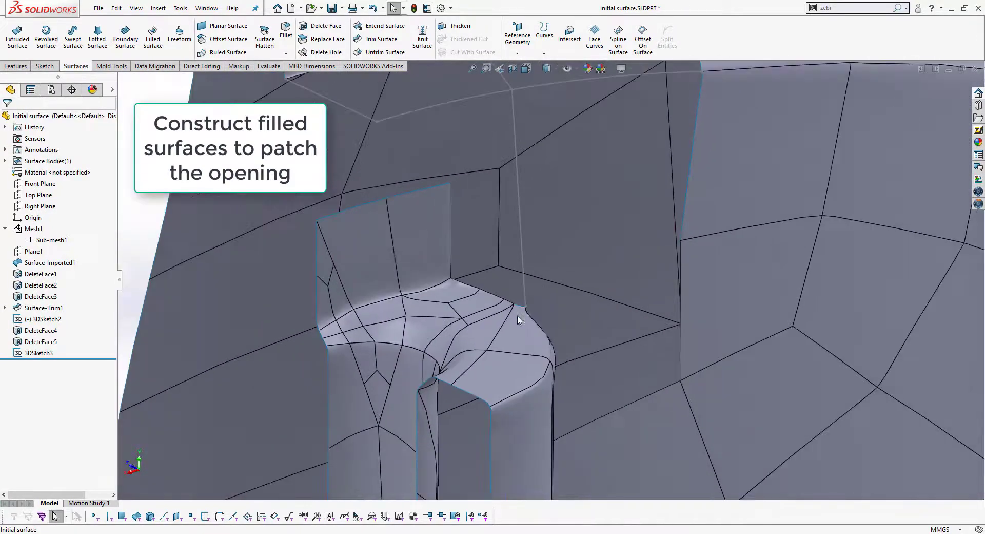
pyautogui.scroll(2, 555, 298)
pyautogui.scroll(2, 459, 294)
pyautogui.scroll(-1, 459, 294)
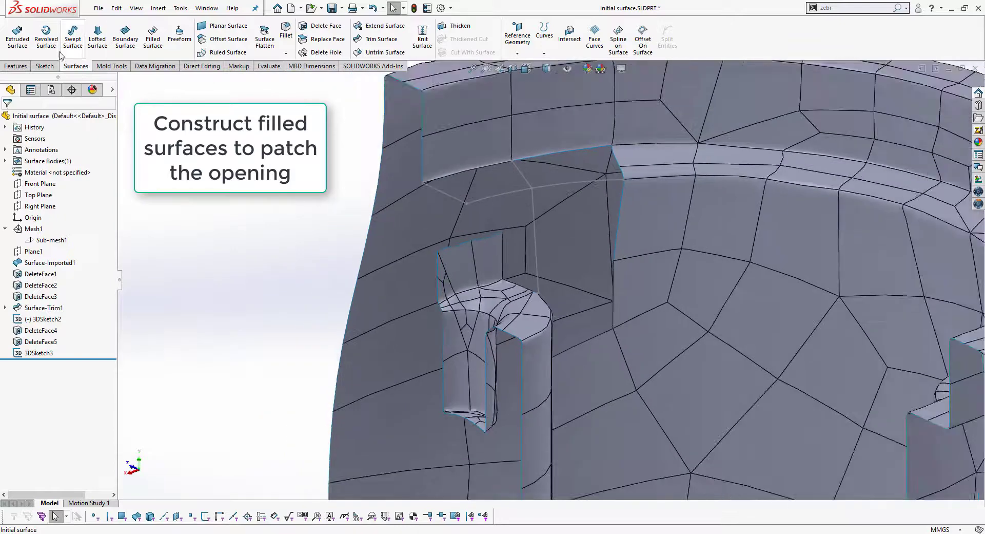
# Go to the Sketch tab and expand the Sketch dropdown to reveal 3D Sketch.
pyautogui.click(15, 66)
pyautogui.click(45, 66)
pyautogui.click(14, 53)
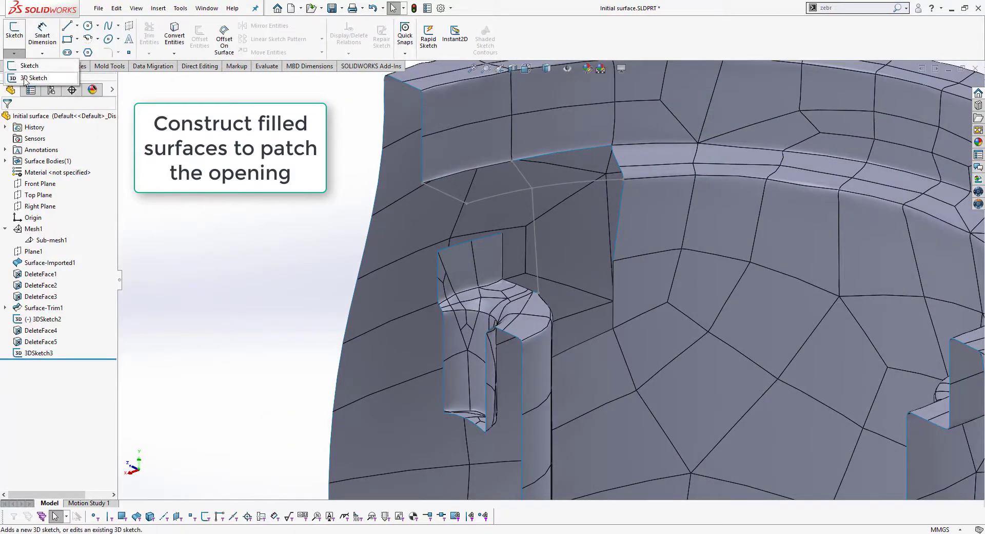
# Start a 3D sketch and draw a spline from the pillar corner vertex to the far upper edge.
pyautogui.click(28, 81)
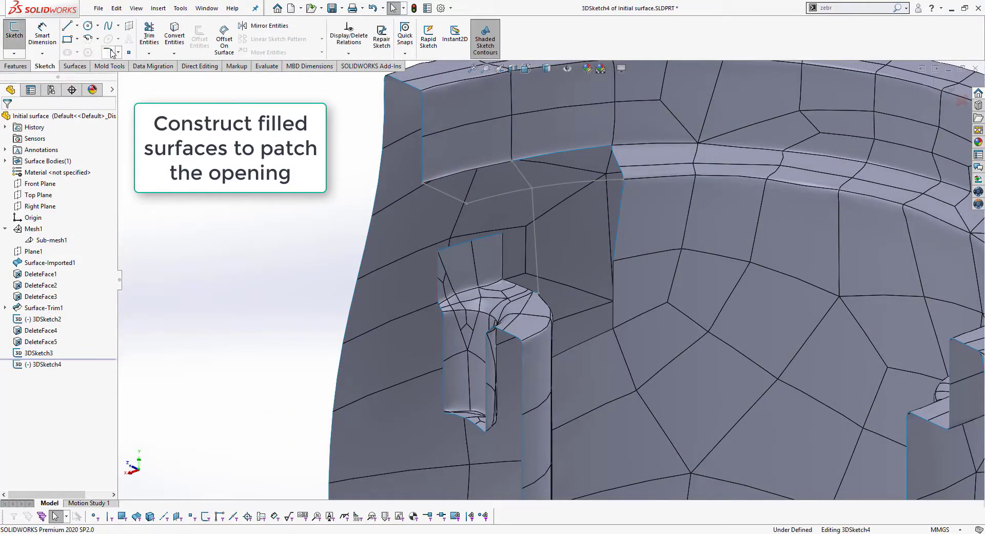
pyautogui.click(612, 261)
pyautogui.moveTo(631, 275); pyautogui.dragTo(469, 336, button='middle')
pyautogui.scroll(-3, 446, 314)
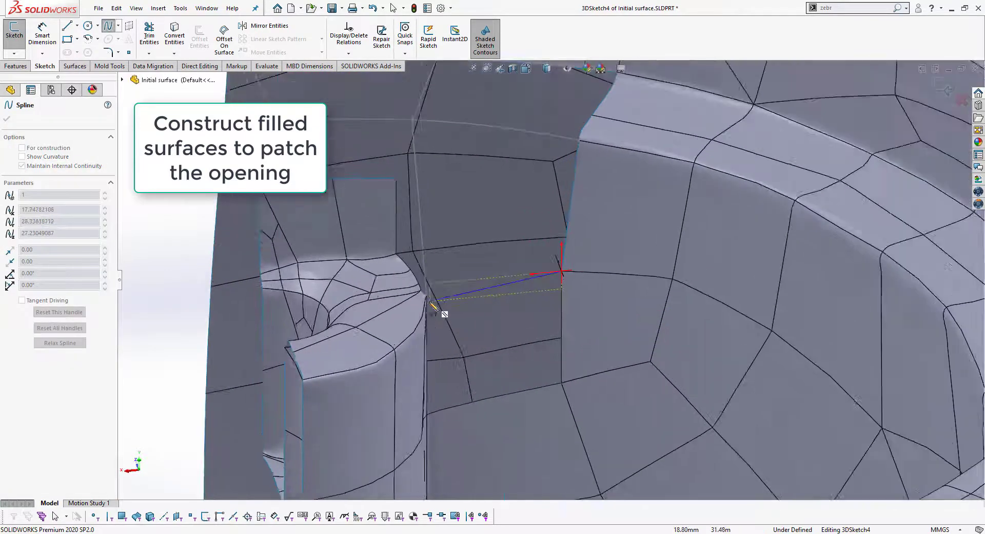
pyautogui.click(437, 296)
pyautogui.press('Escape')
pyautogui.scroll(2, 532, 329)
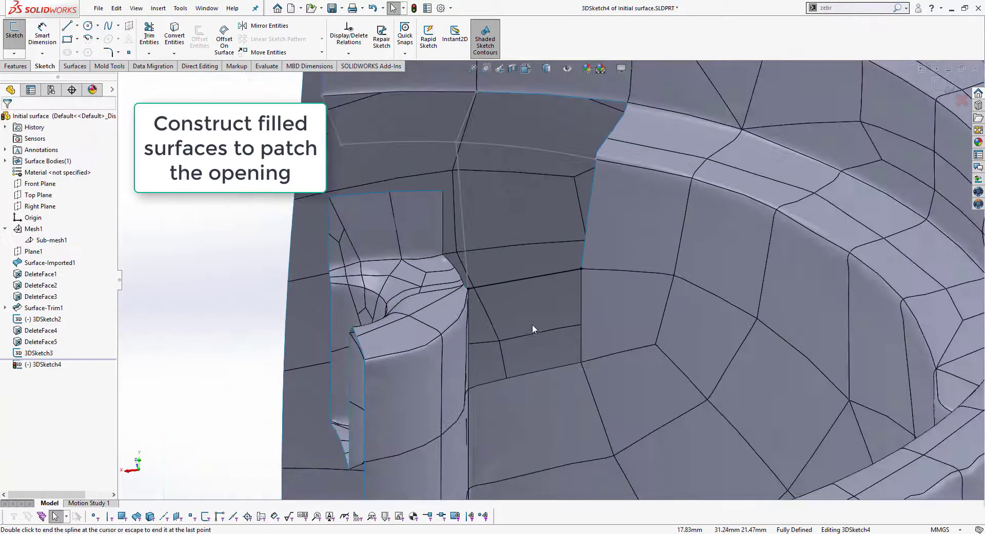
pyautogui.moveTo(432, 241)
pyautogui.mouseDown(button='middle')
pyautogui.moveTo(498, 275)
pyautogui.moveTo(518, 215)
pyautogui.mouseUp(button='middle')
pyautogui.scroll(-2, 546, 162)
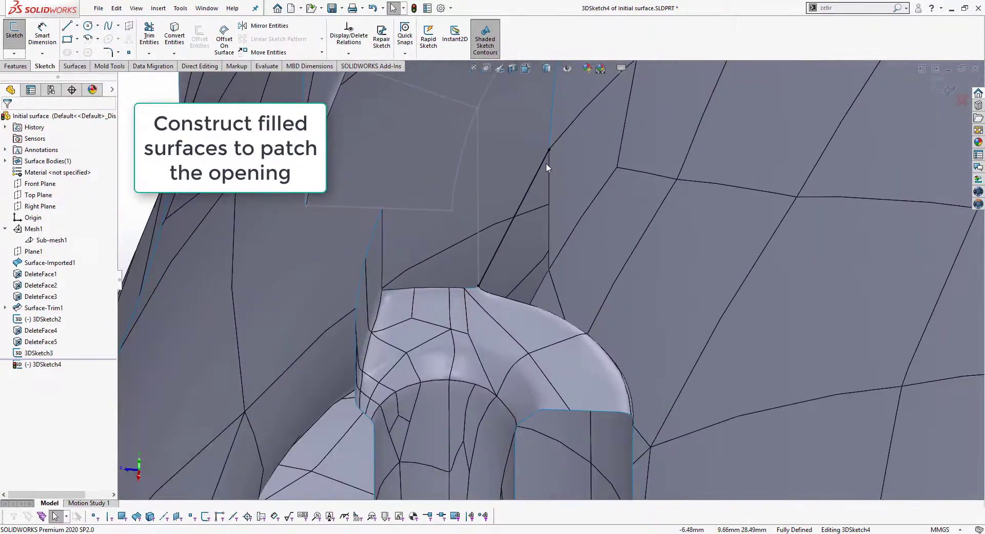
# Bend the spline via its end tangent handle, then add and undo a Tangent relation.
pyautogui.click(540, 172)
pyautogui.moveTo(539, 168); pyautogui.dragTo(522, 187)
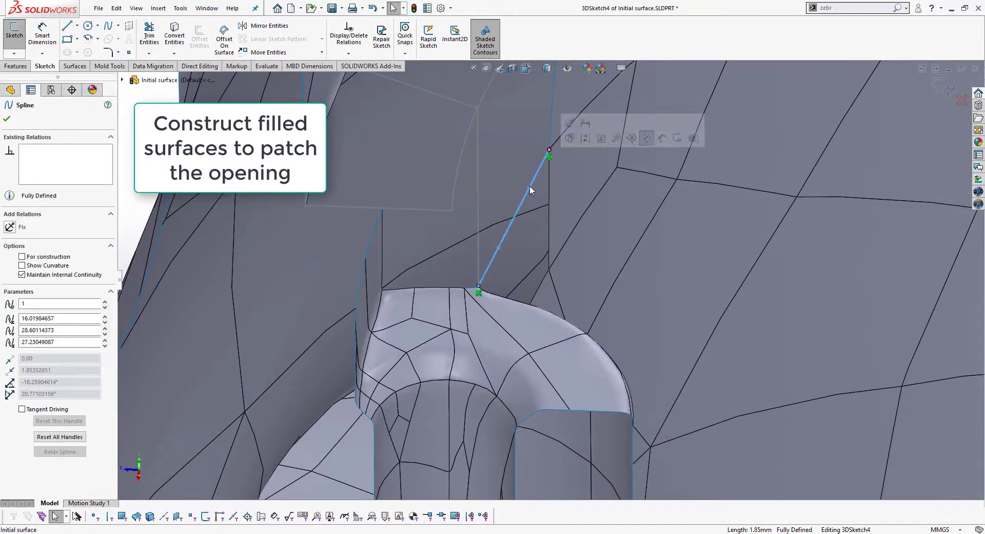
pyautogui.keyDown('ctrl'); pyautogui.click(557, 142); pyautogui.keyUp('ctrl')
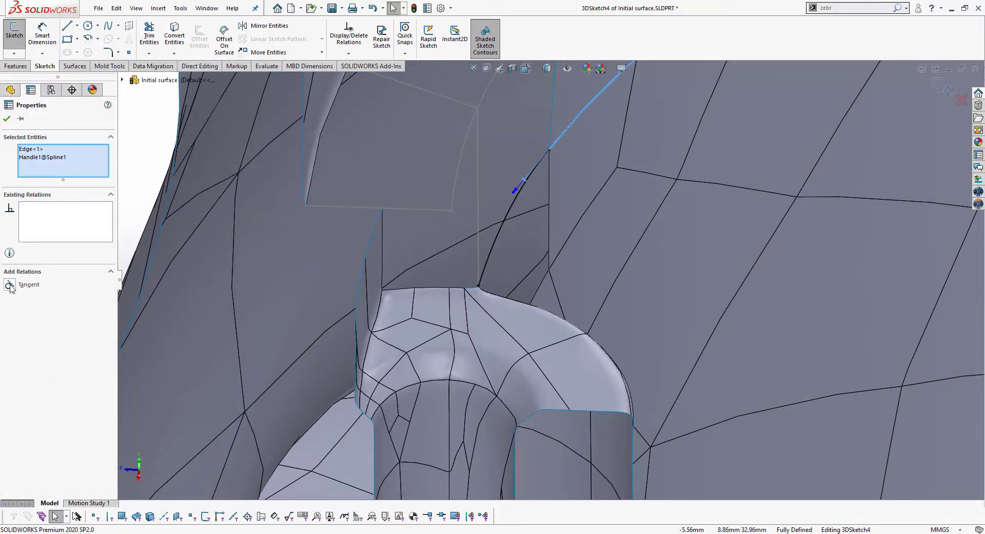
pyautogui.click(9, 285)
pyautogui.hotkey('ctrl', 'z')
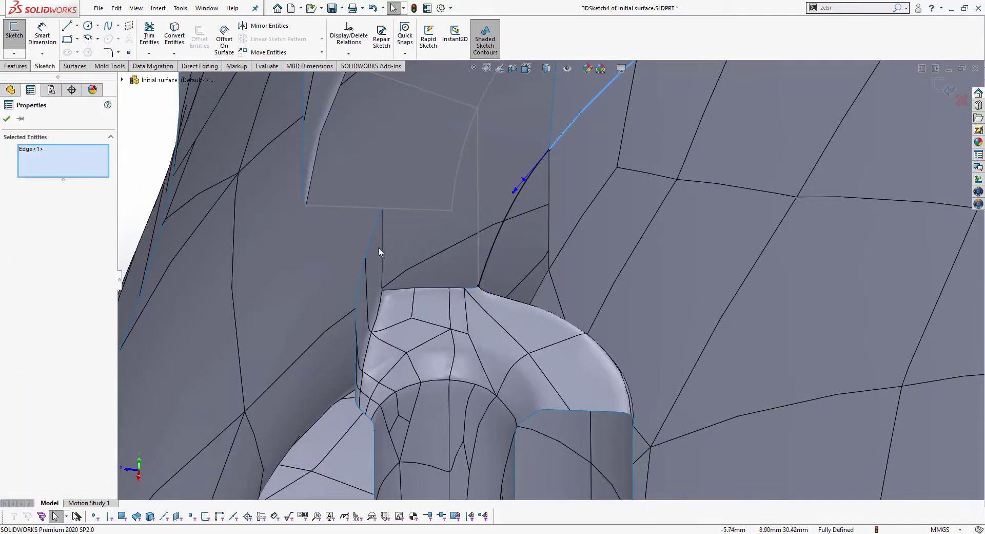
# Close the edge properties panel and exit the sketch as 3DSketch4.
pyautogui.click(14, 67)
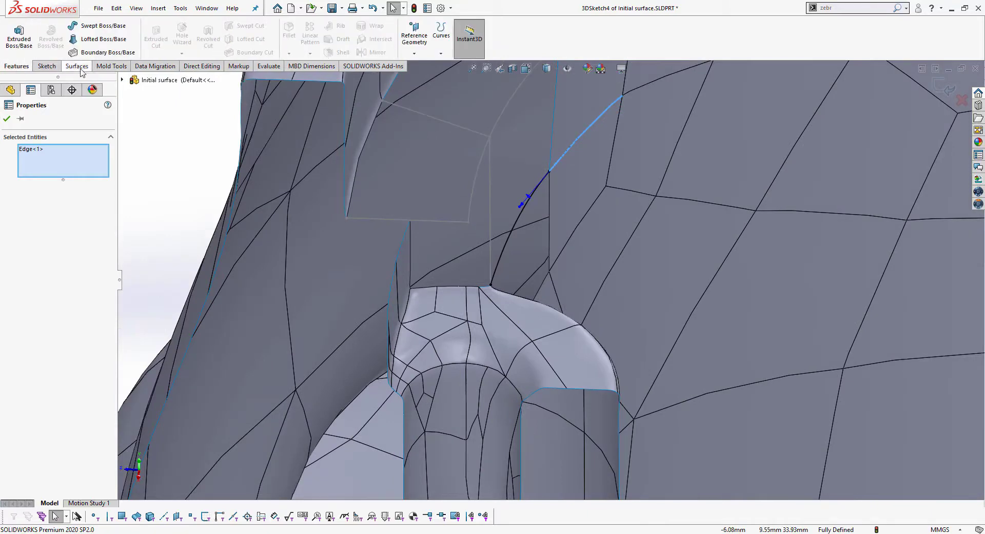
pyautogui.click(77, 67)
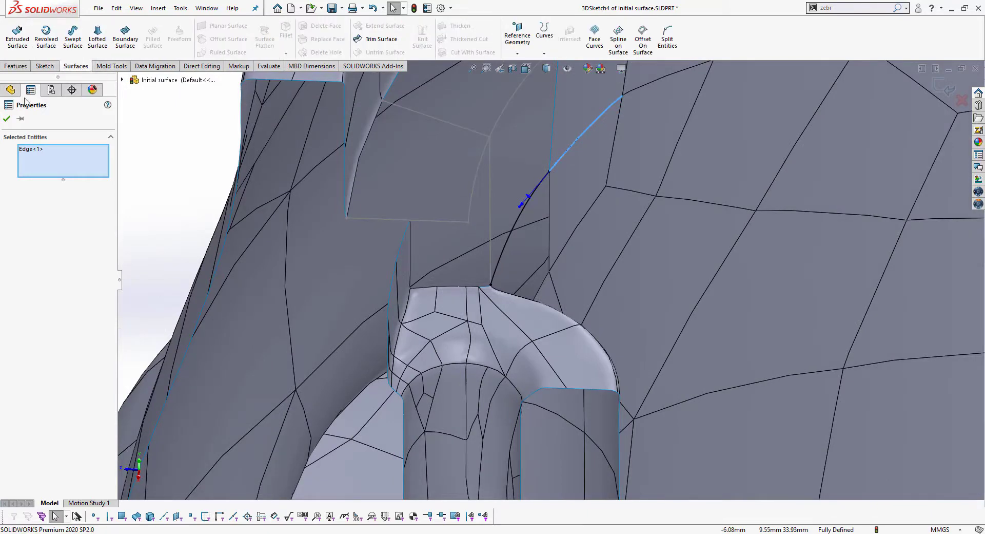
pyautogui.click(6, 120)
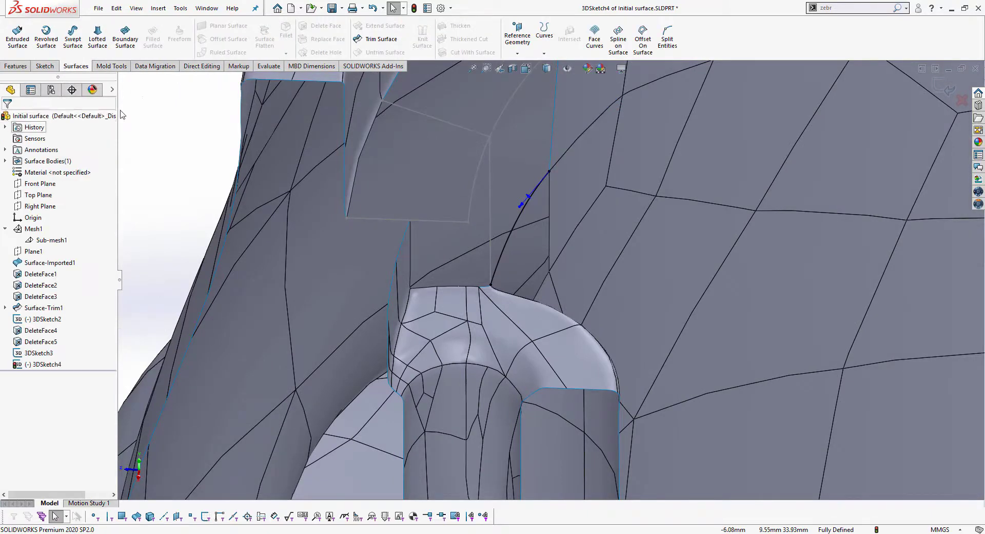
pyautogui.click(946, 100)
# Create Surface-Fill1 bounded by 3DSketch4 and three gap edges, then inspect the new patch.
pyautogui.click(153, 39)
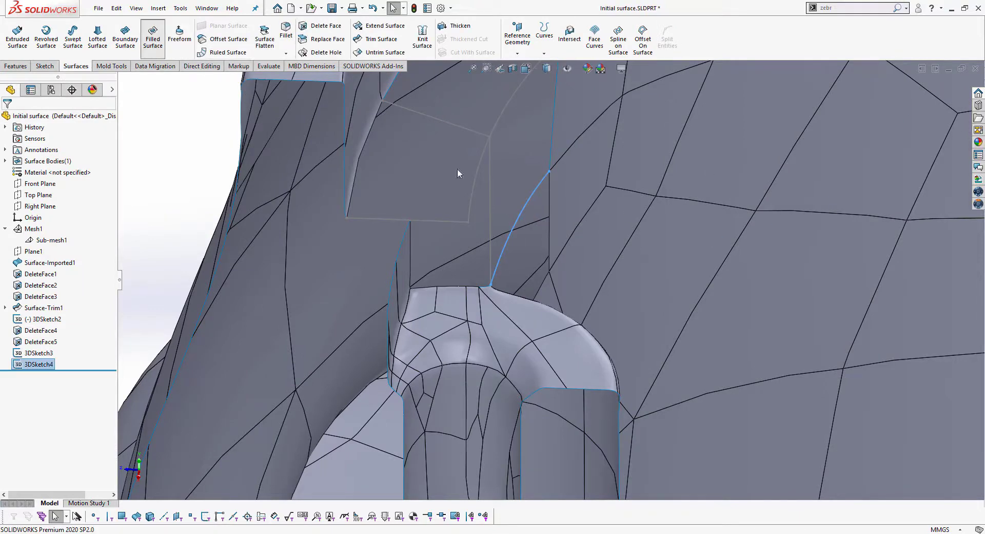
pyautogui.click(550, 199)
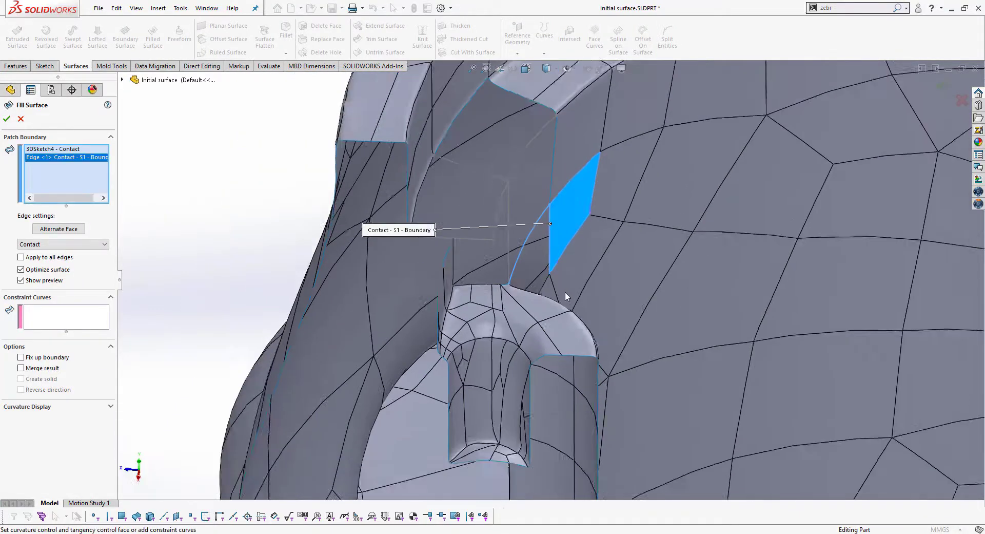
pyautogui.moveTo(565, 292)
pyautogui.mouseDown(button='middle')
pyautogui.moveTo(249, 178)
pyautogui.moveTo(452, 308)
pyautogui.mouseUp(button='middle')
pyautogui.click(501, 269)
pyautogui.click(271, 127)
pyautogui.scroll(-5, 476, 299)
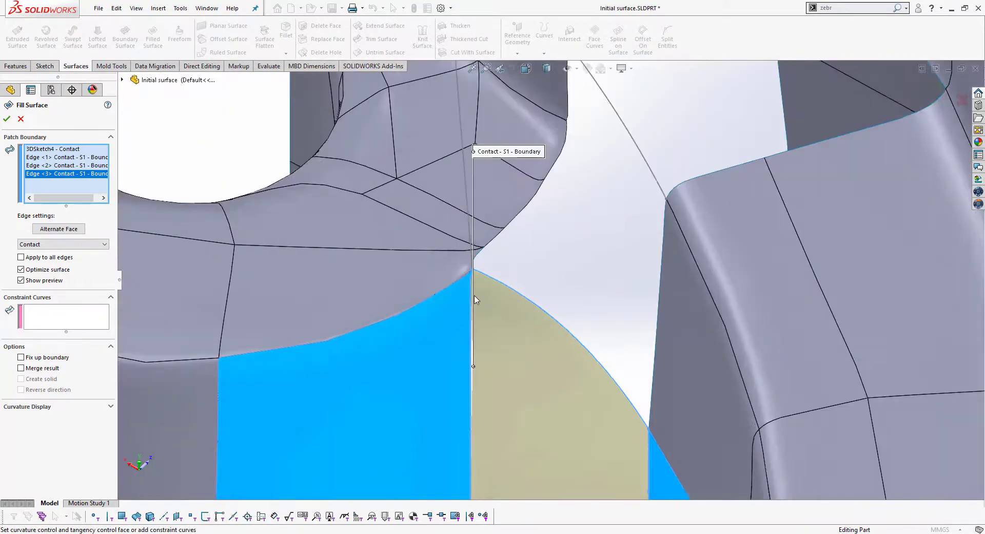
pyautogui.click(6, 120)
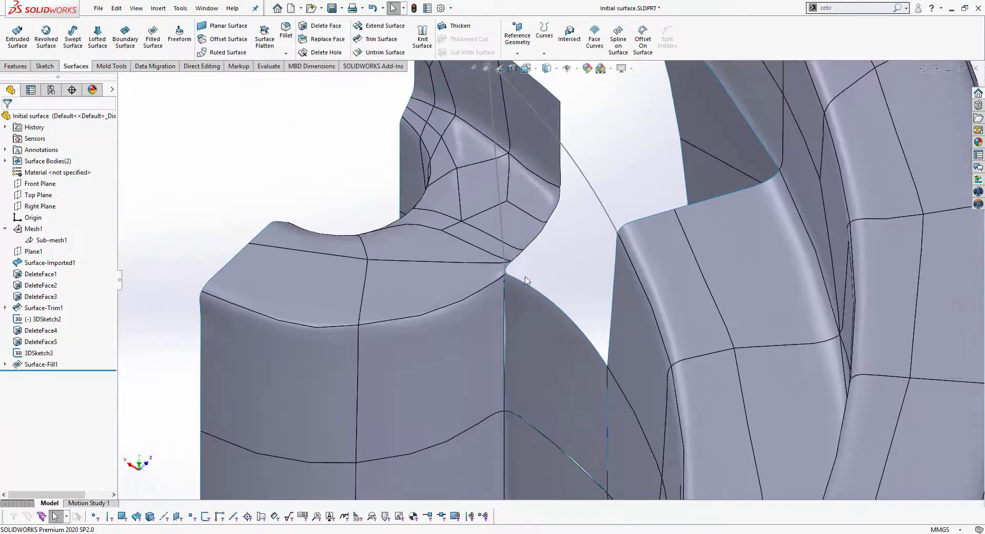
pyautogui.moveTo(536, 267)
pyautogui.mouseDown(button='middle')
pyautogui.moveTo(606, 263)
pyautogui.moveTo(613, 308)
pyautogui.mouseUp(button='middle')
pyautogui.scroll(-3, 606, 263)
pyautogui.click(153, 39)
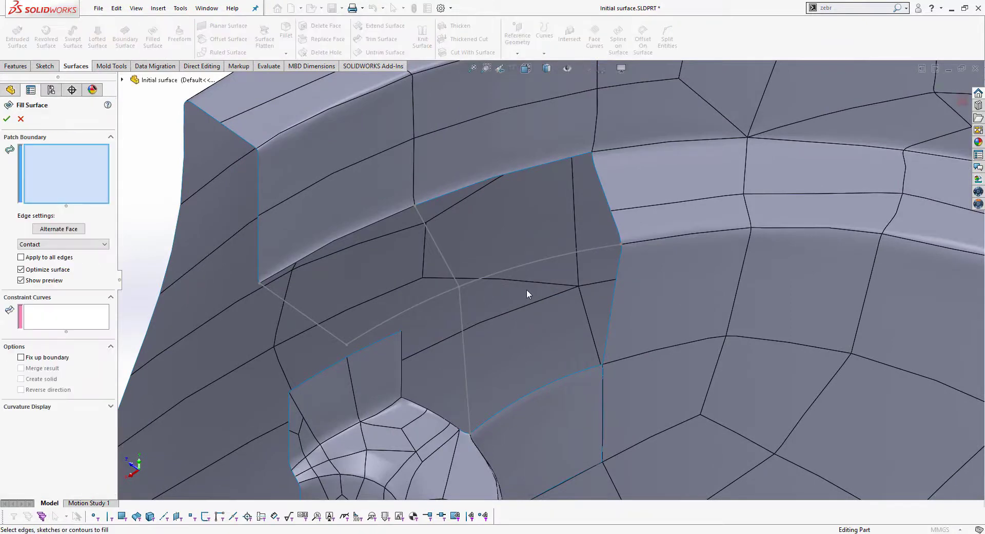
# Try a fill patch from 3DSketch3 and two edges with Fix up boundary, then cancel it.
pyautogui.click(465, 362)
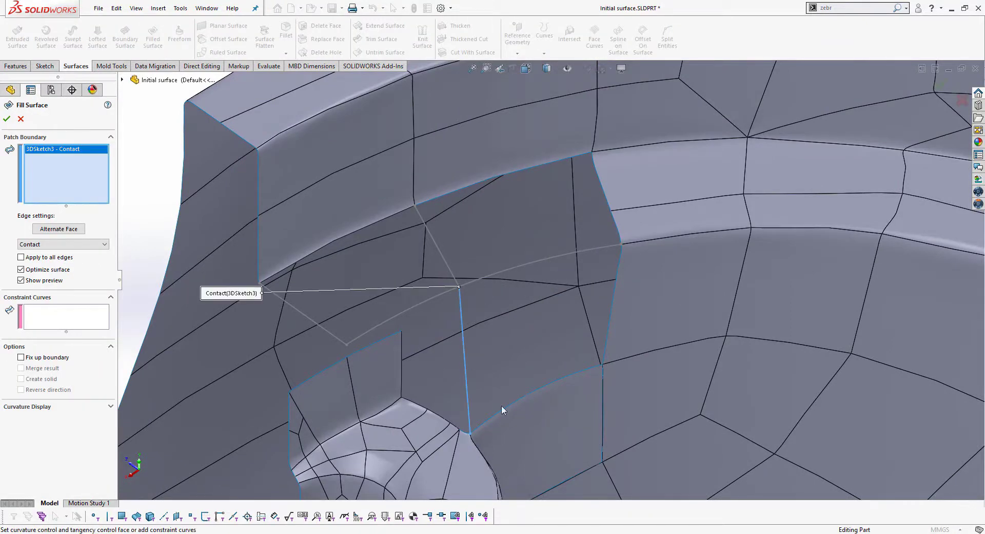
pyautogui.click(531, 394)
pyautogui.click(611, 314)
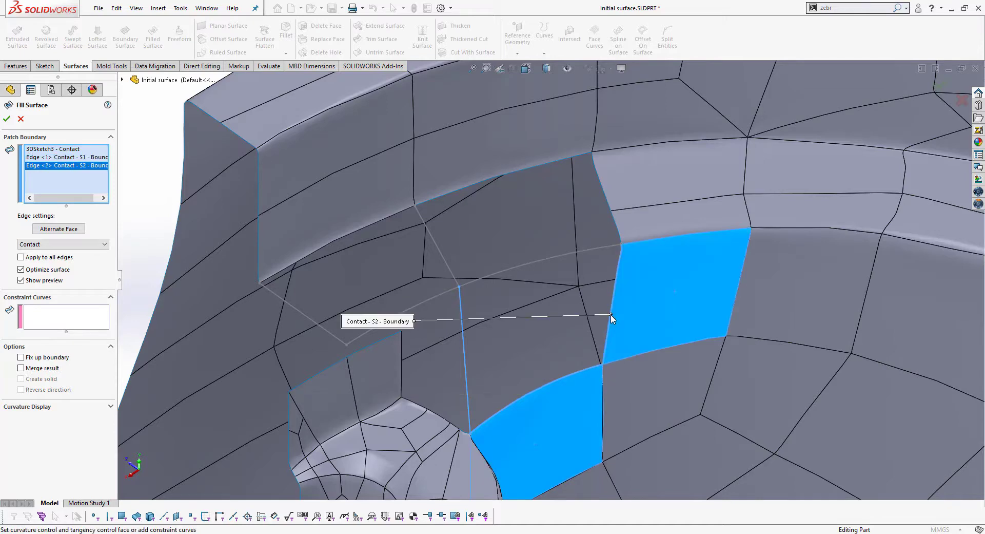
pyautogui.click(56, 359)
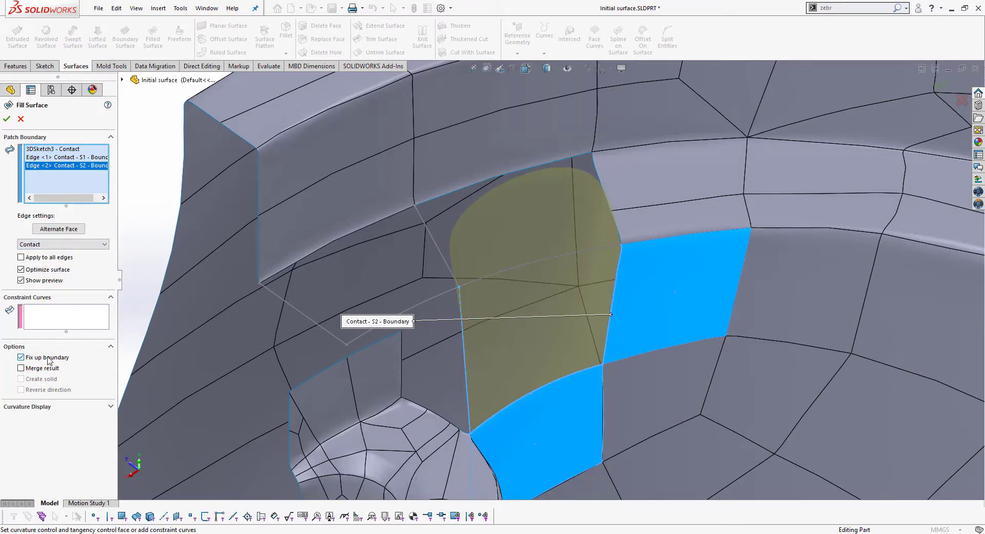
pyautogui.press('z')
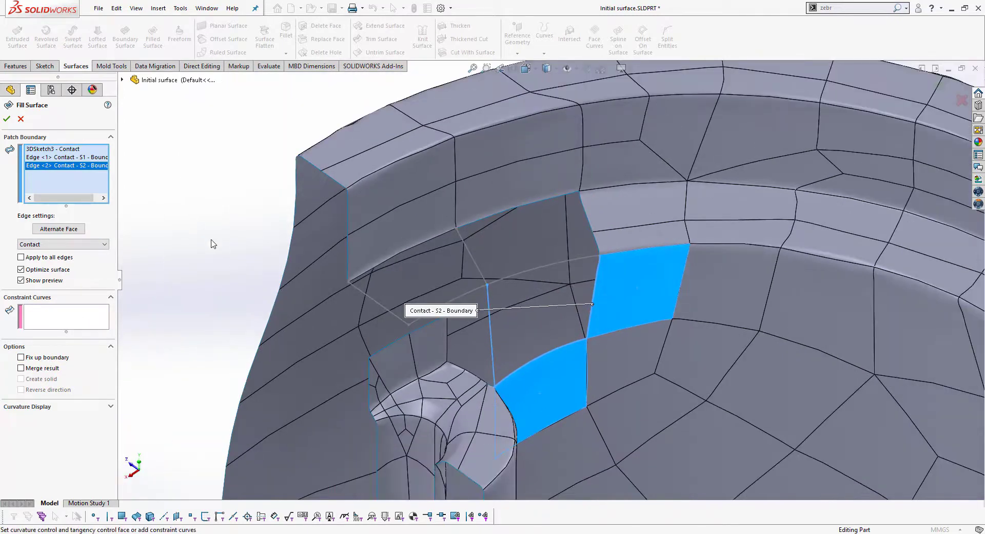
pyautogui.rightClick(185, 237)
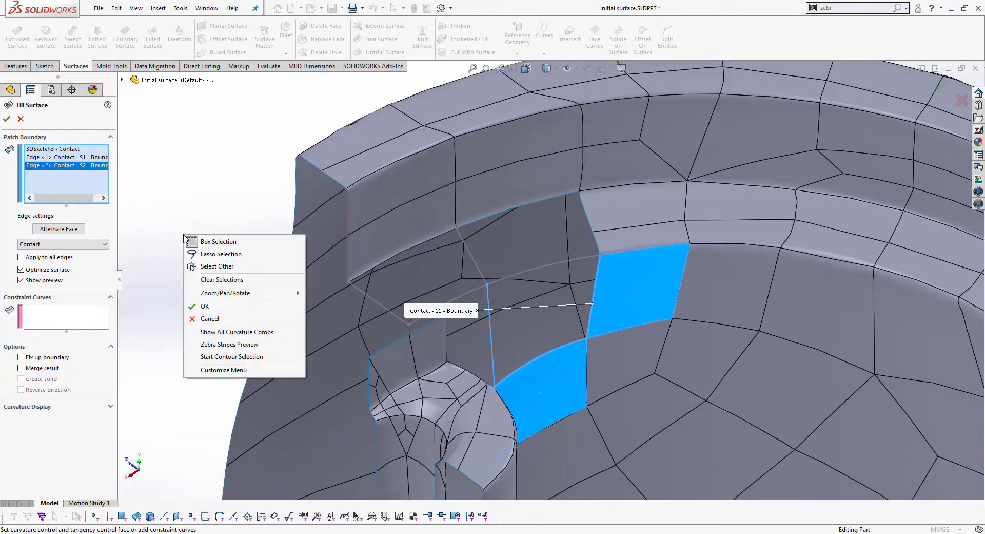
pyautogui.rightClick(62, 185)
pyautogui.click(48, 183)
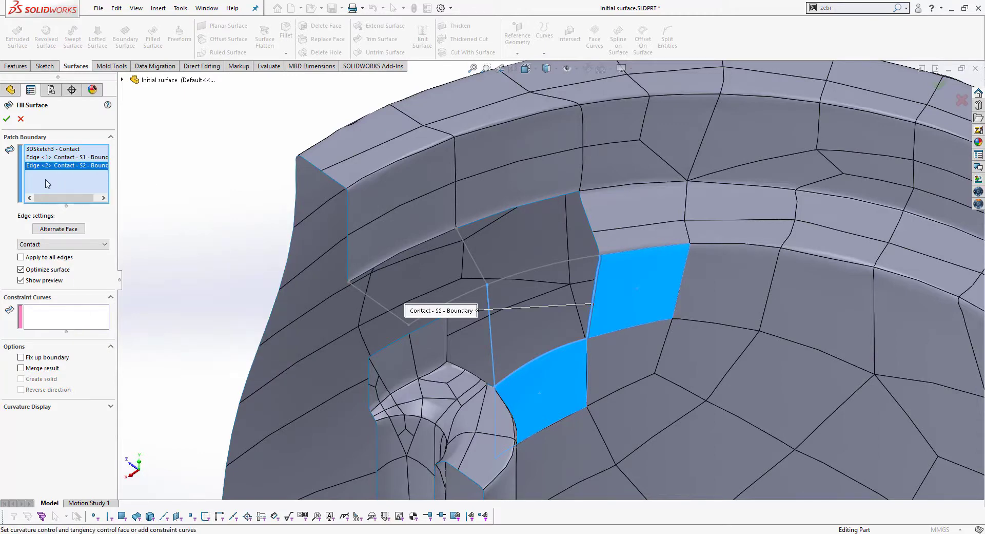
pyautogui.rightClick(47, 183)
pyautogui.click(196, 209)
pyautogui.click(530, 271)
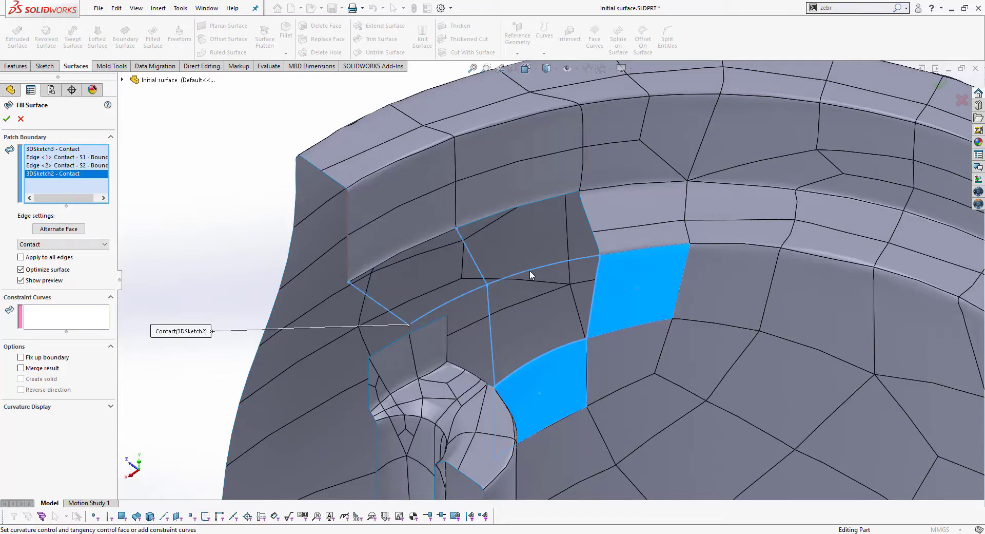
pyautogui.click(530, 271)
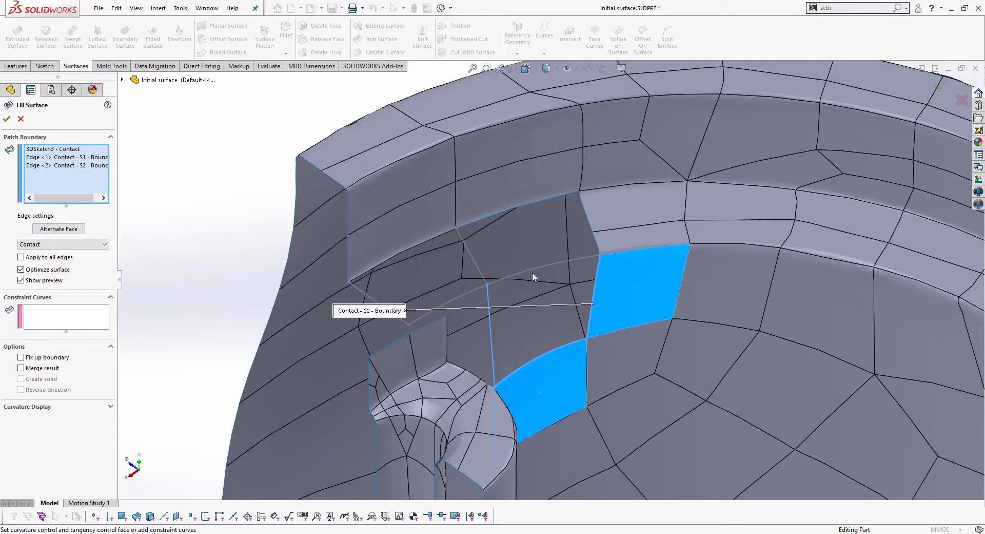
pyautogui.press('Return')
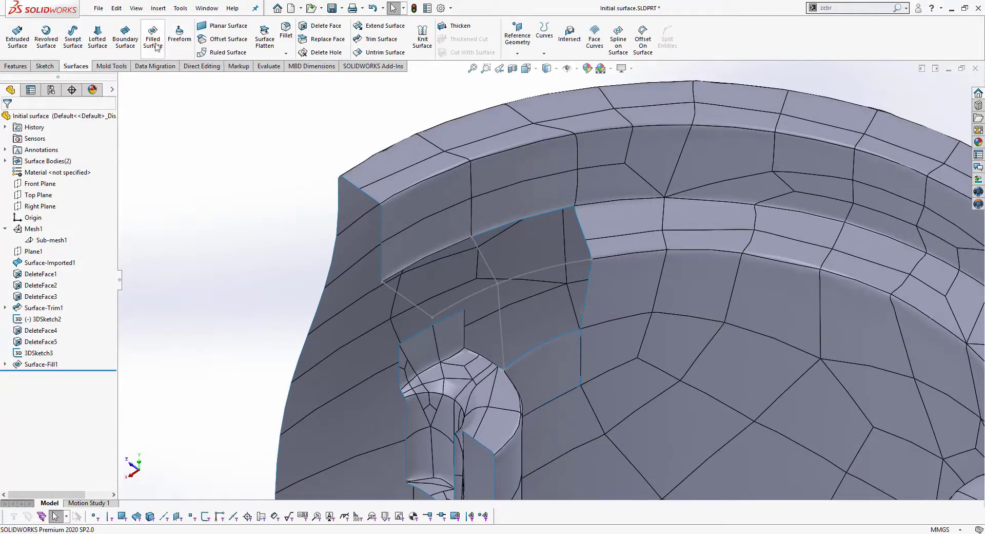
# Create Surface-Fill2 bounded by three rim edges and 3DSketch2, then inspect the notch.
pyautogui.click(152, 41)
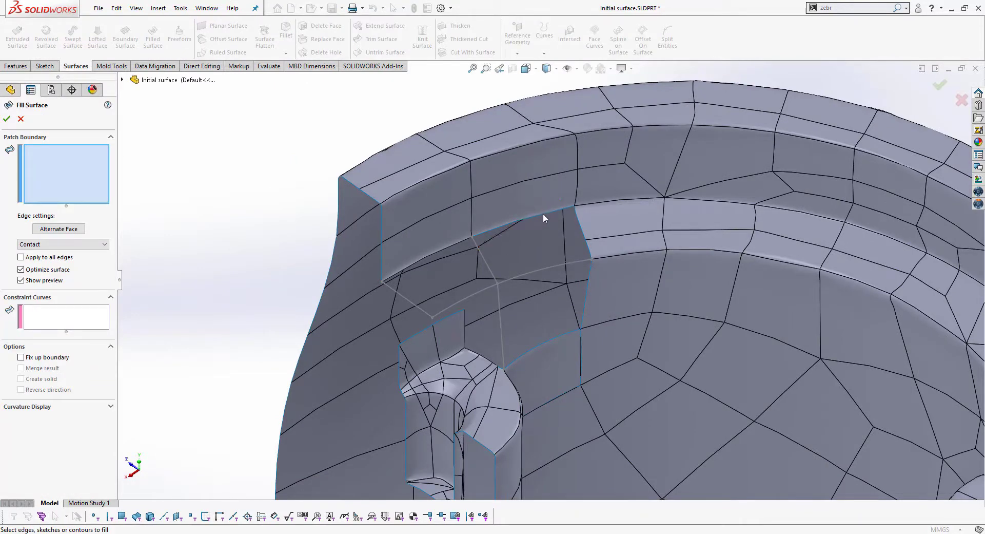
pyautogui.moveTo(564, 220); pyautogui.dragTo(619, 257, button='middle')
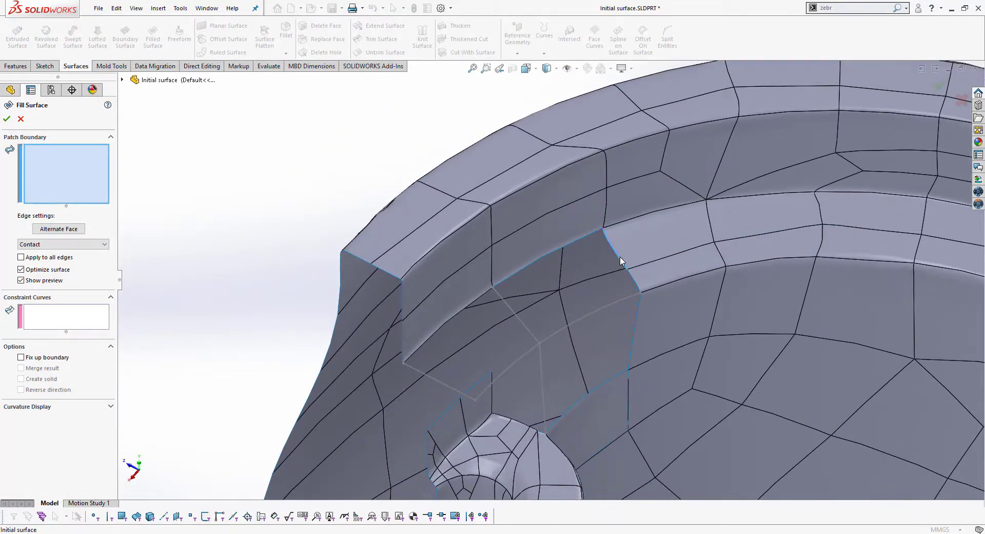
pyautogui.click(620, 260)
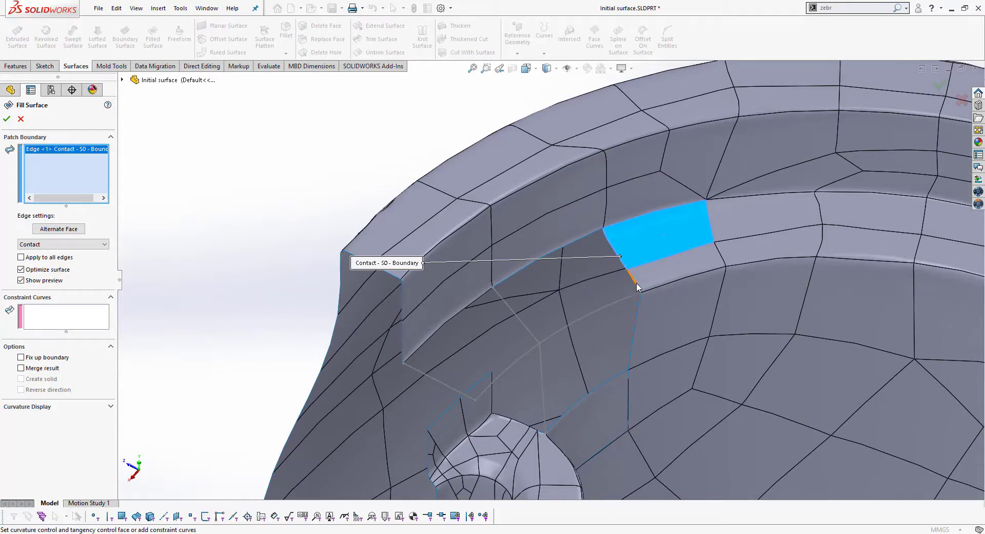
pyautogui.click(637, 286)
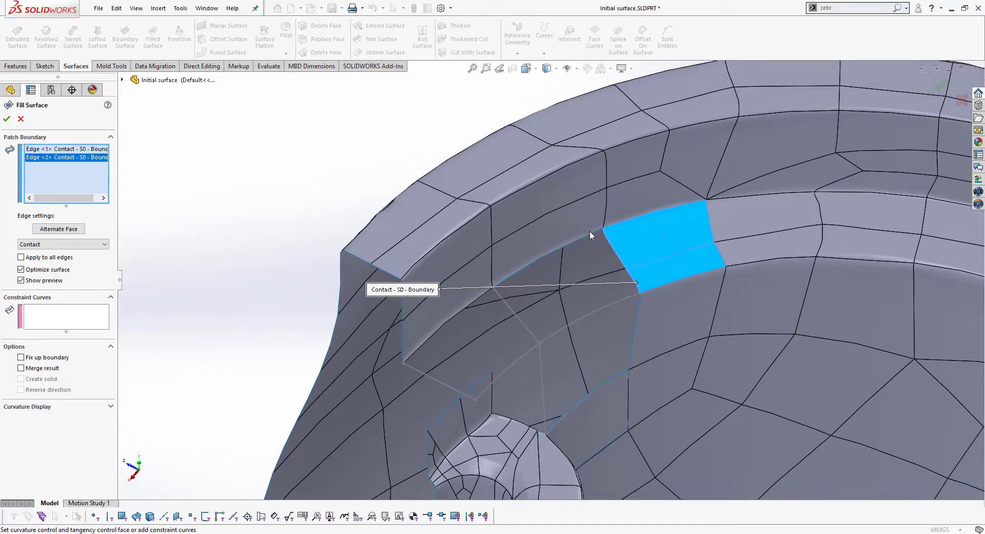
pyautogui.click(590, 232)
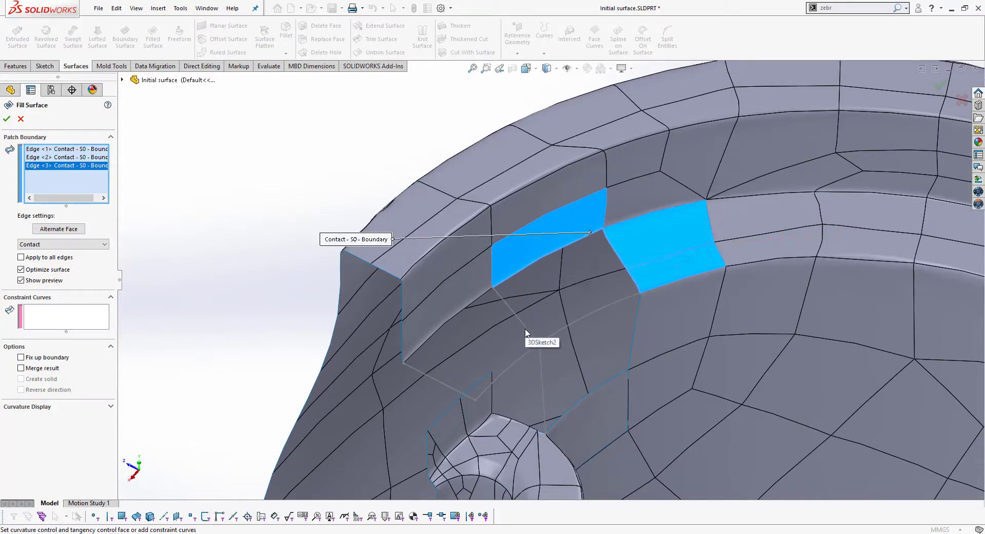
pyautogui.click(527, 328)
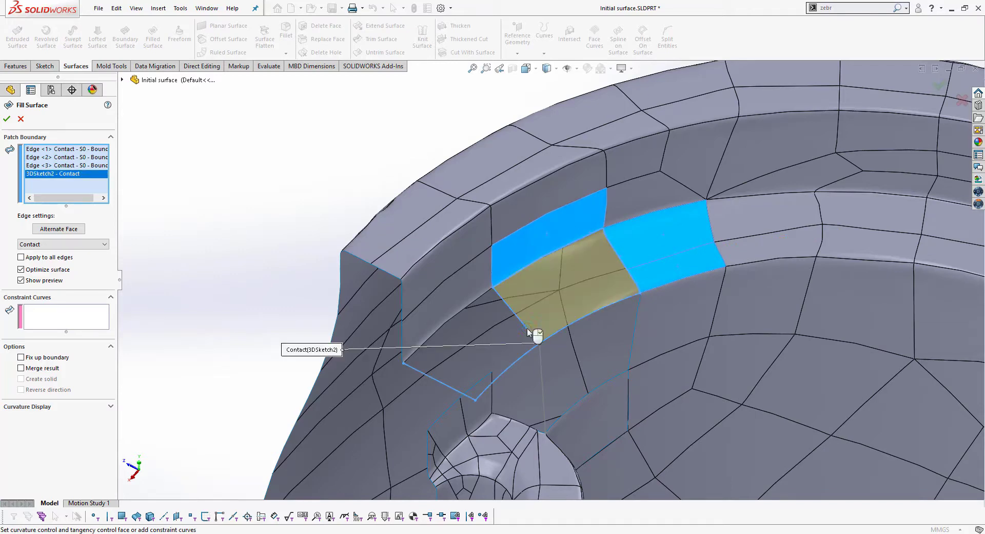
pyautogui.rightClick(528, 328)
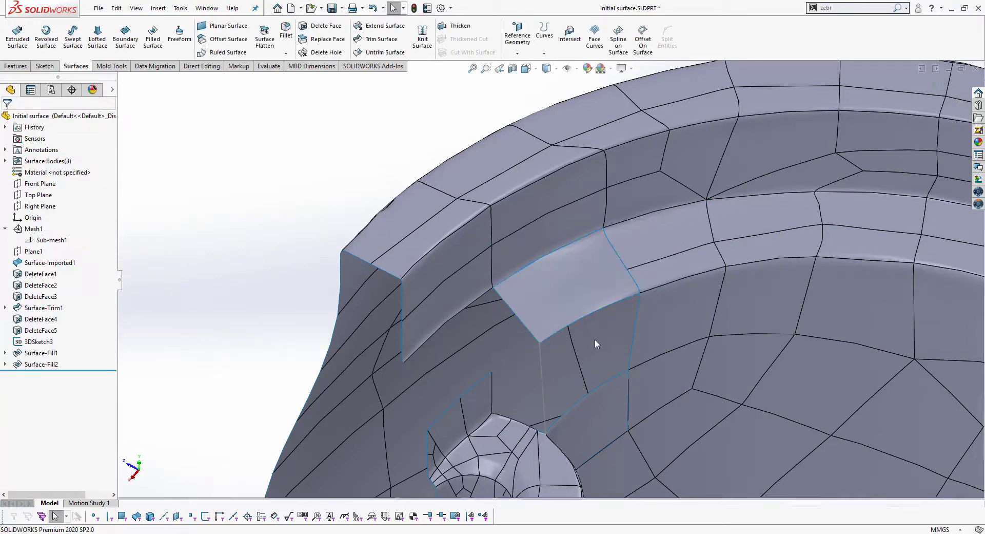
pyautogui.moveTo(595, 339)
pyautogui.mouseDown(button='middle')
pyautogui.moveTo(605, 350)
pyautogui.moveTo(512, 371)
pyautogui.mouseUp(button='middle')
pyautogui.keyDown('ctrl'); pyautogui.moveTo(496, 325); pyautogui.dragTo(480, 365, button='middle'); pyautogui.keyUp('ctrl')
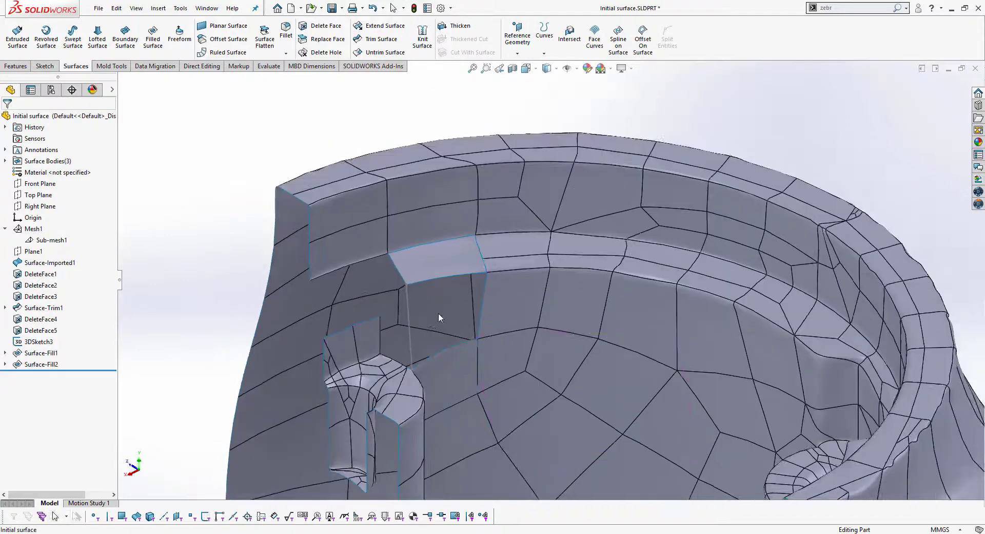
# Create Surface-Fill3 from the rim patch's lower edge, 3DSketch3, the curved lower edge and right vertical edge.
pyautogui.press('Return')
pyautogui.scroll(3, 439, 287)
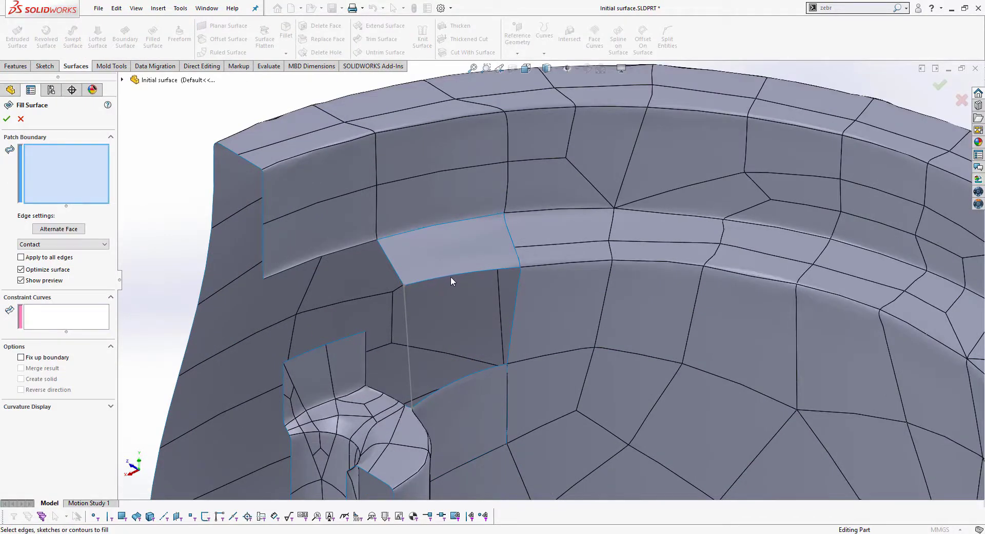
pyautogui.click(452, 274)
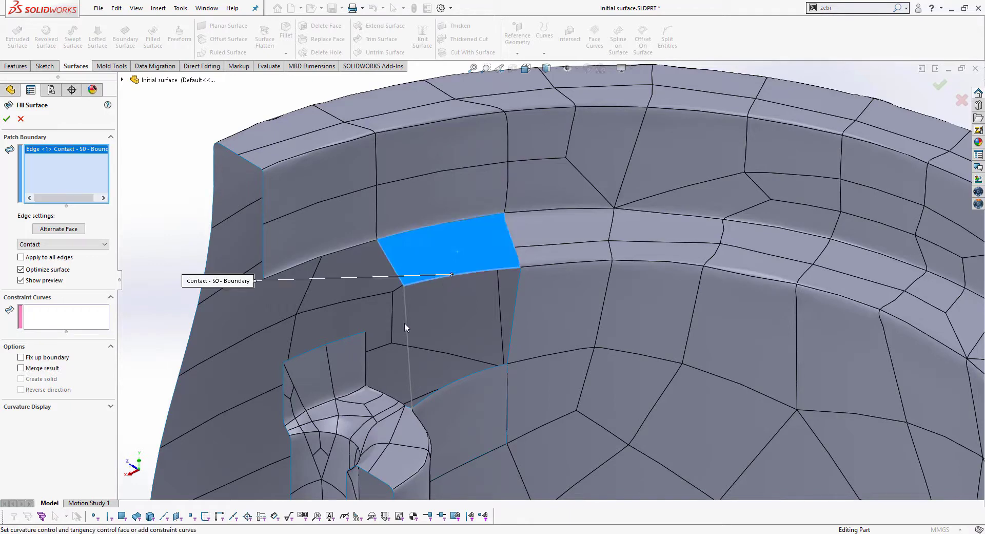
pyautogui.click(407, 323)
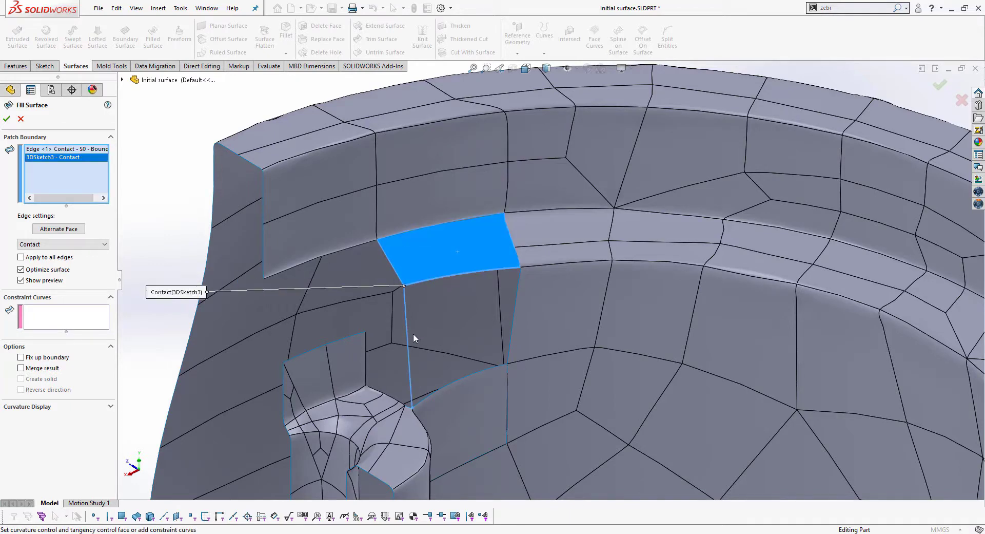
pyautogui.click(457, 381)
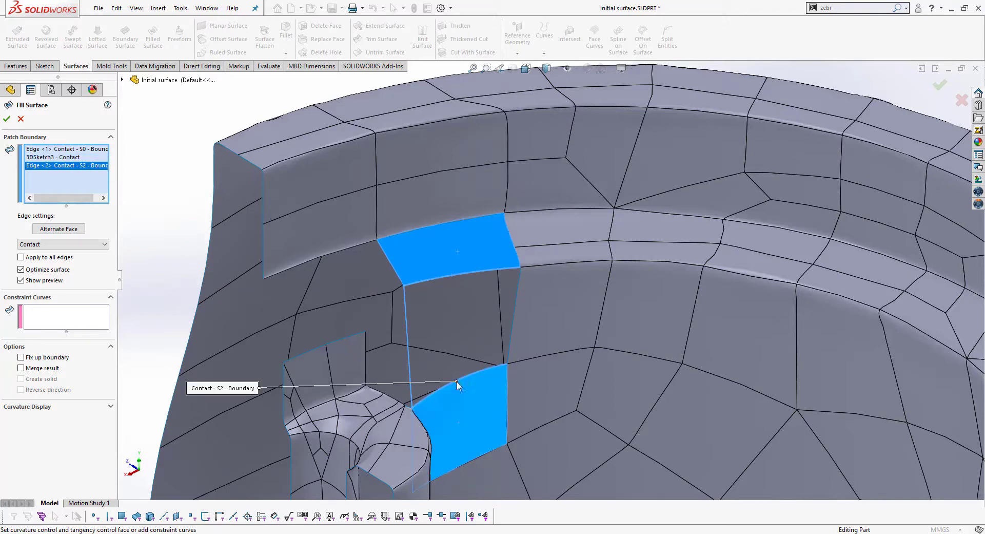
pyautogui.click(512, 334)
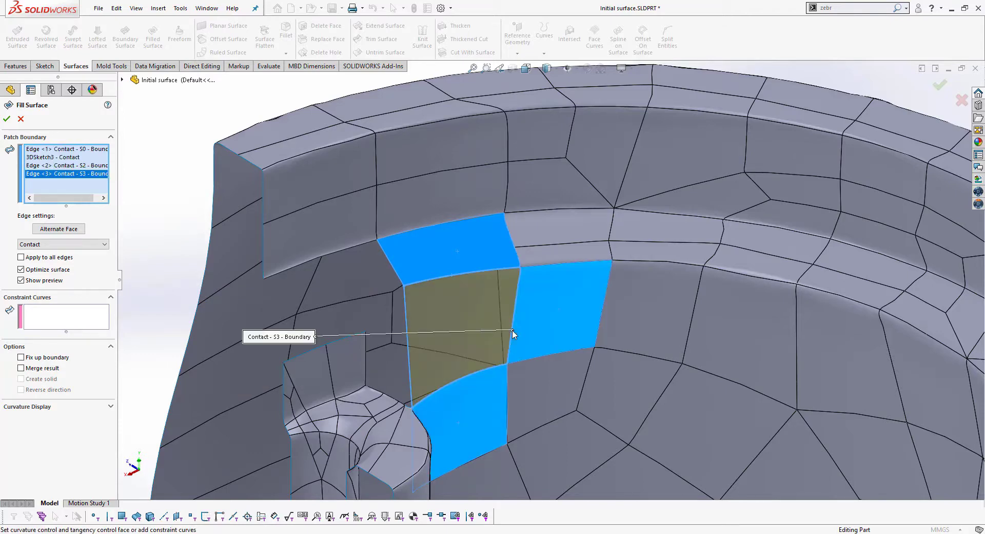
pyautogui.click(6, 118)
pyautogui.scroll(3, 609, 389)
# Start a Filled Surface and pick the seven notch edges, including the rim patch edge, as Contact boundaries.
pyautogui.scroll(3, 586, 396)
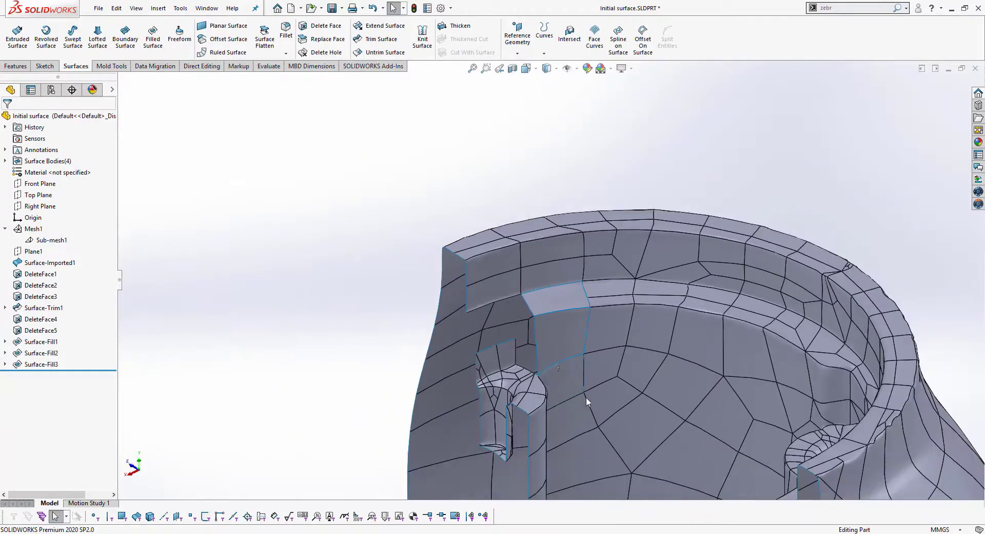
pyautogui.moveTo(586, 396); pyautogui.dragTo(603, 332, button='middle')
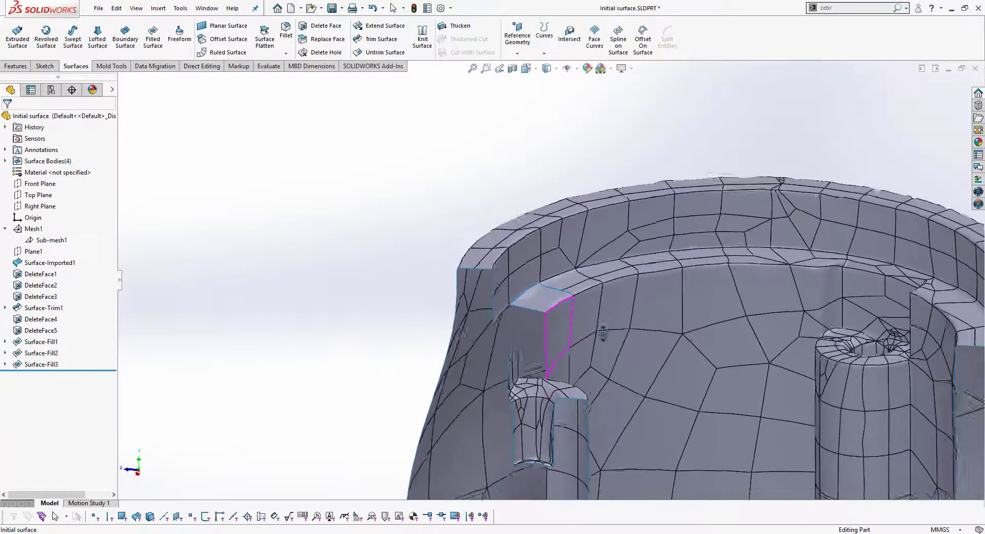
pyautogui.scroll(-2, 529, 354)
pyautogui.scroll(-2, 526, 367)
pyautogui.scroll(-2, 428, 310)
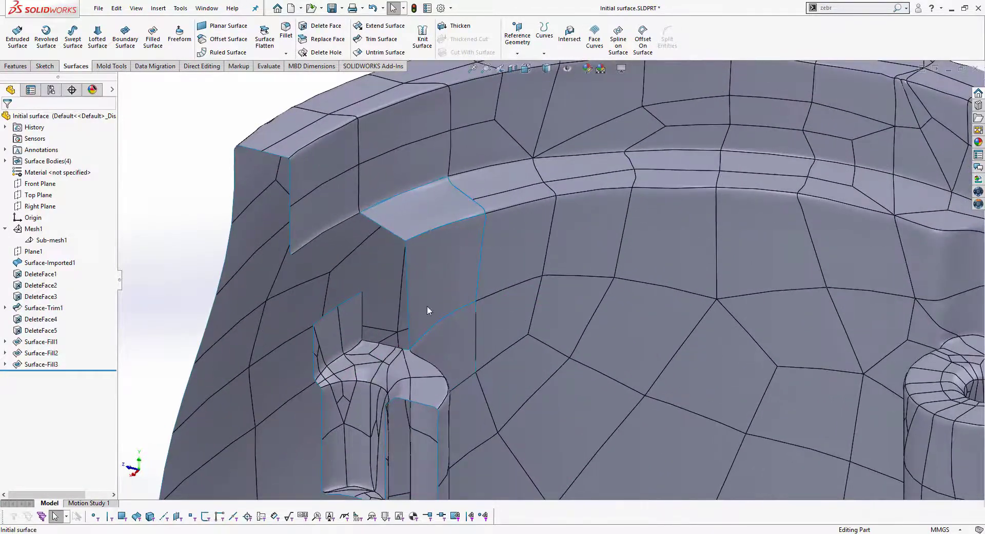
pyautogui.scroll(-2, 429, 310)
pyautogui.scroll(-1, 481, 272)
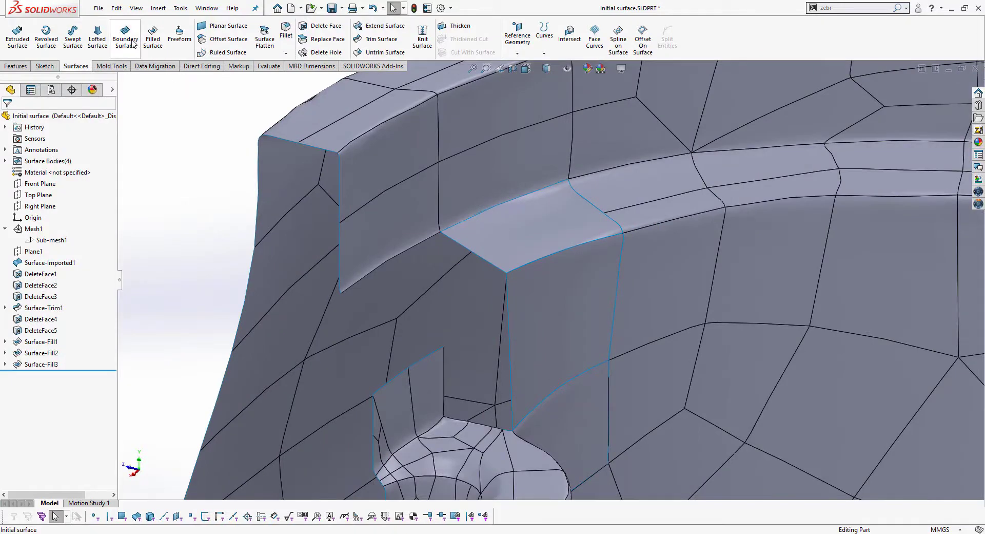
pyautogui.click(153, 35)
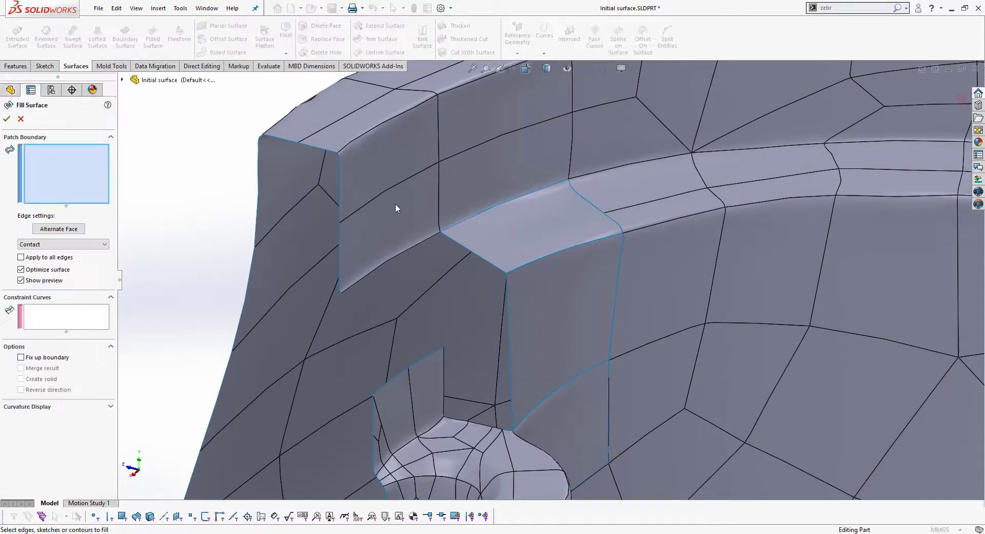
pyautogui.click(444, 365)
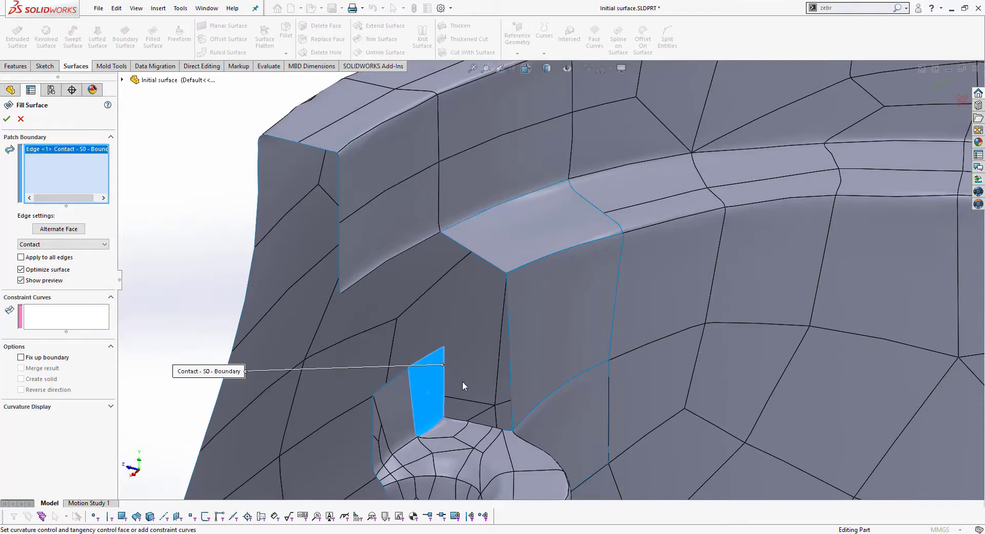
pyautogui.click(457, 421)
pyautogui.click(483, 428)
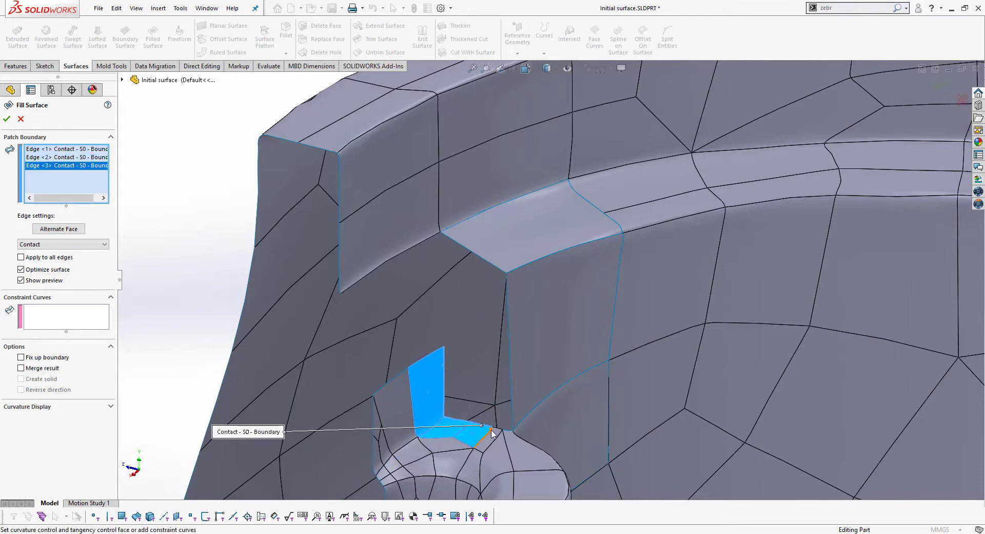
pyautogui.click(500, 430)
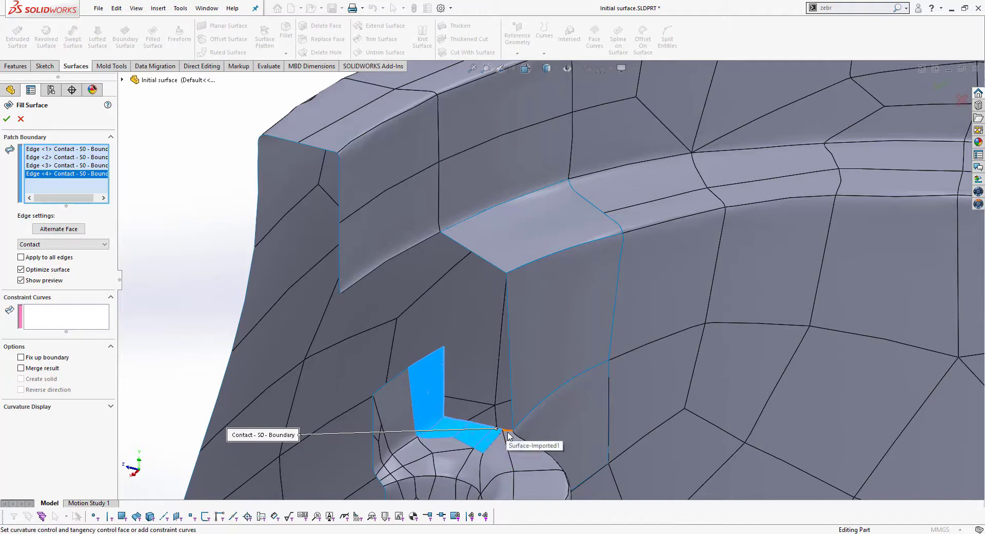
pyautogui.click(508, 432)
pyautogui.click(513, 414)
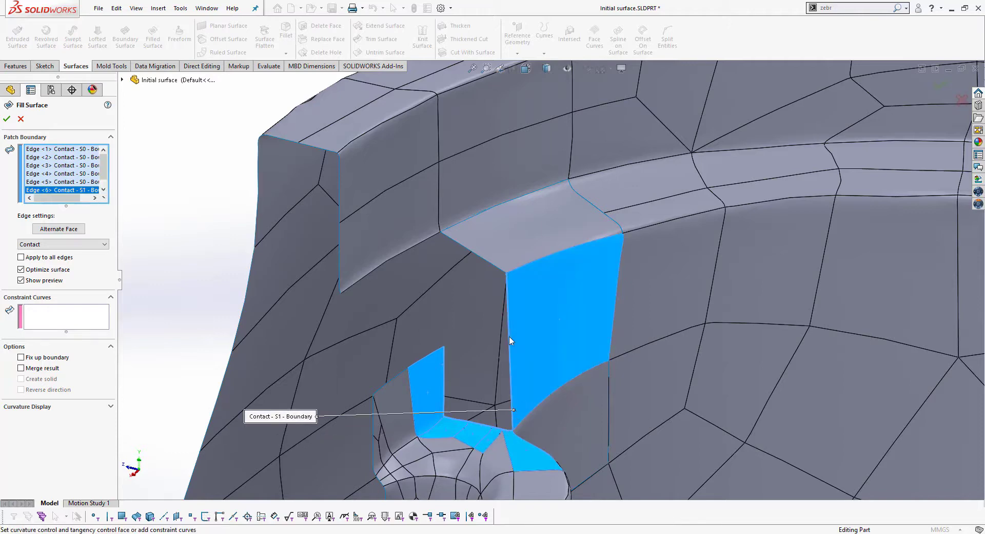
pyautogui.click(497, 266)
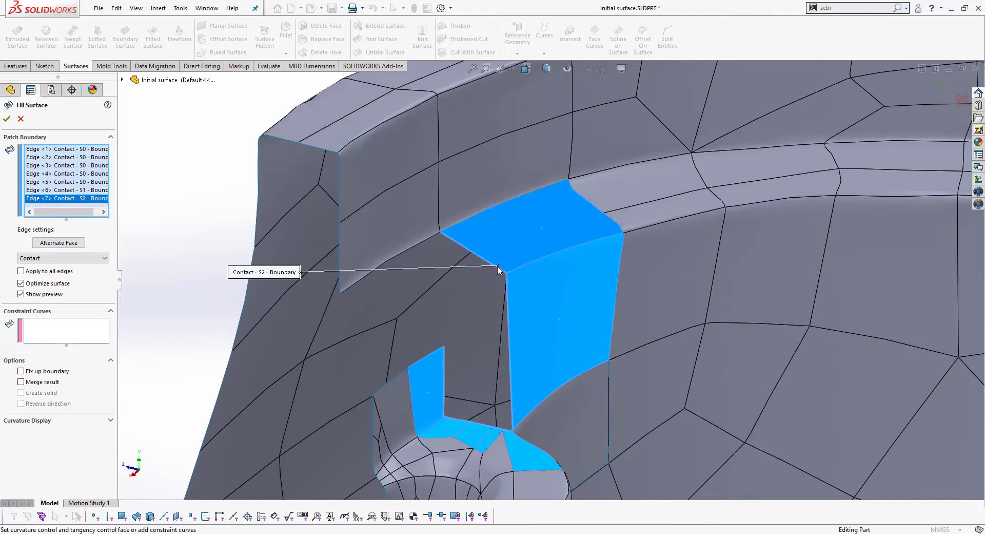
# Turn on automatic boundary fix-up and accept the patch as Surface-Fill3.
pyautogui.click(66, 374)
pyautogui.scroll(-1, 459, 306)
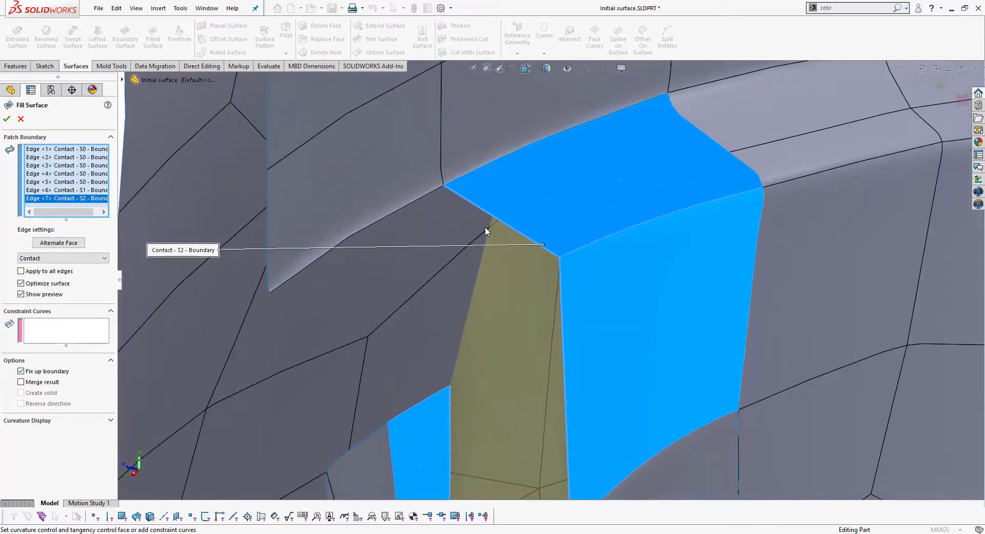
pyautogui.scroll(-1, 485, 226)
pyautogui.scroll(-1, 513, 230)
pyautogui.scroll(-1, 611, 310)
pyautogui.scroll(-1, 587, 251)
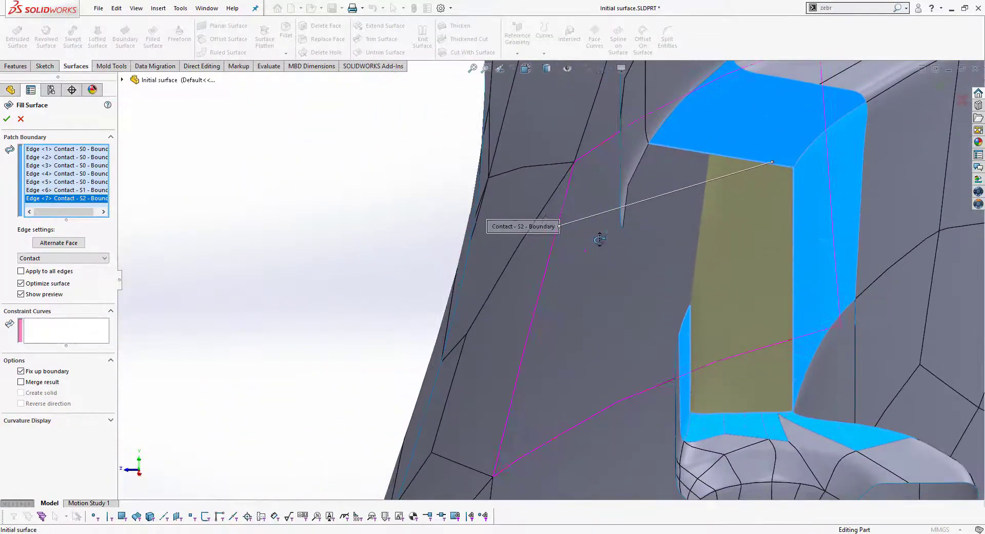
pyautogui.scroll(-1, 586, 250)
pyautogui.scroll(-1, 586, 251)
pyautogui.scroll(-1, 585, 246)
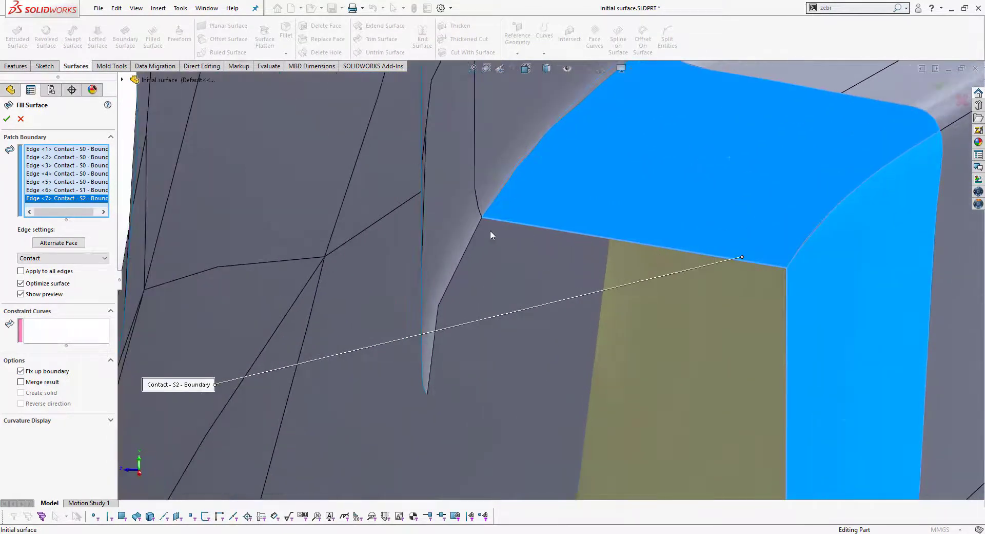
pyautogui.scroll(3, 539, 262)
pyautogui.scroll(2, 575, 300)
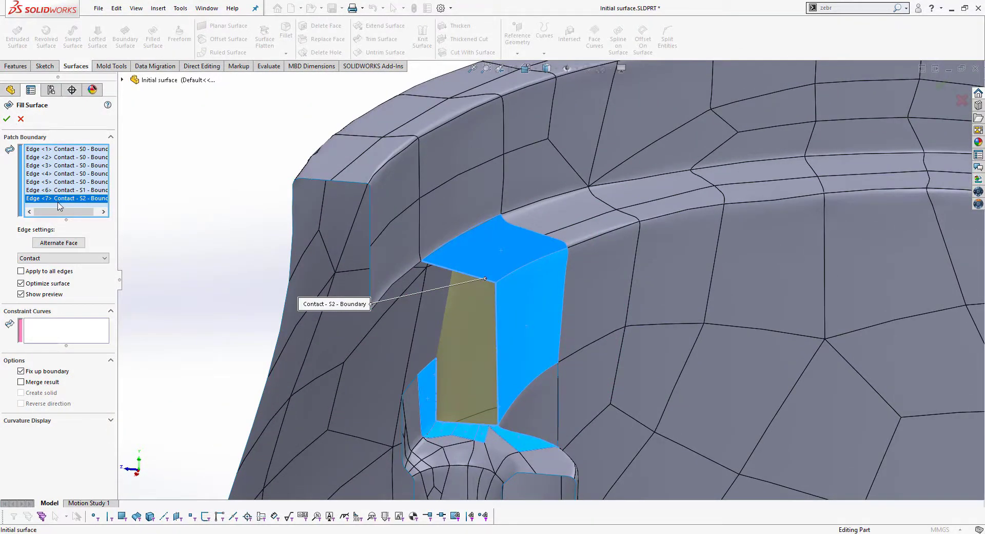
pyautogui.press('Return')
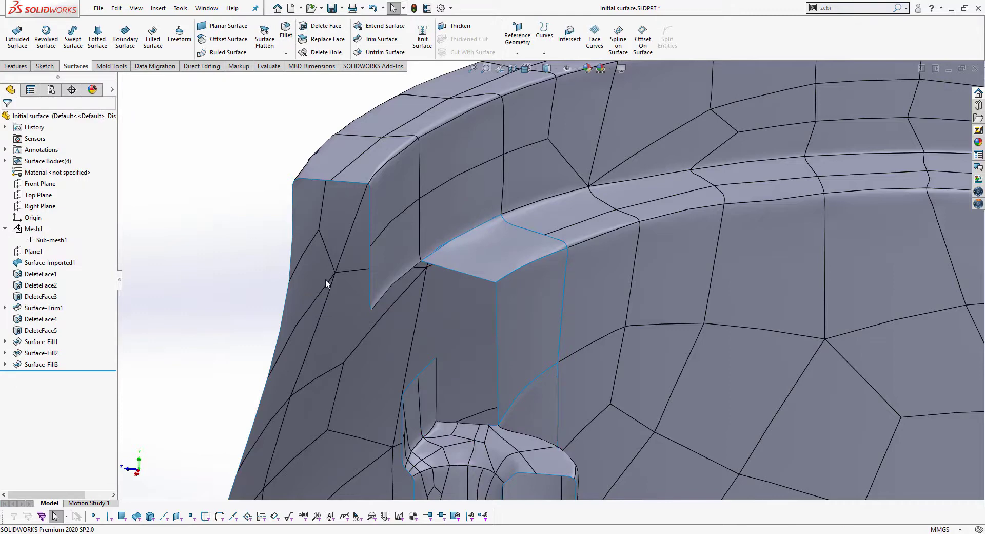
# In a new 3D sketch, draw a spline from the notch's upper corner down to the lower opening.
pyautogui.moveTo(465, 311); pyautogui.dragTo(518, 303, button='middle')
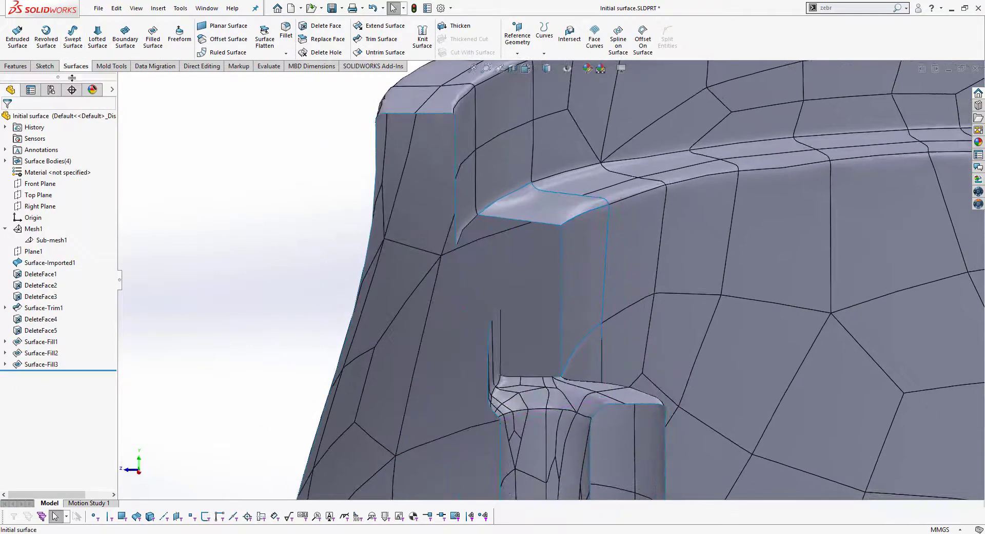
pyautogui.click(44, 66)
pyautogui.click(14, 53)
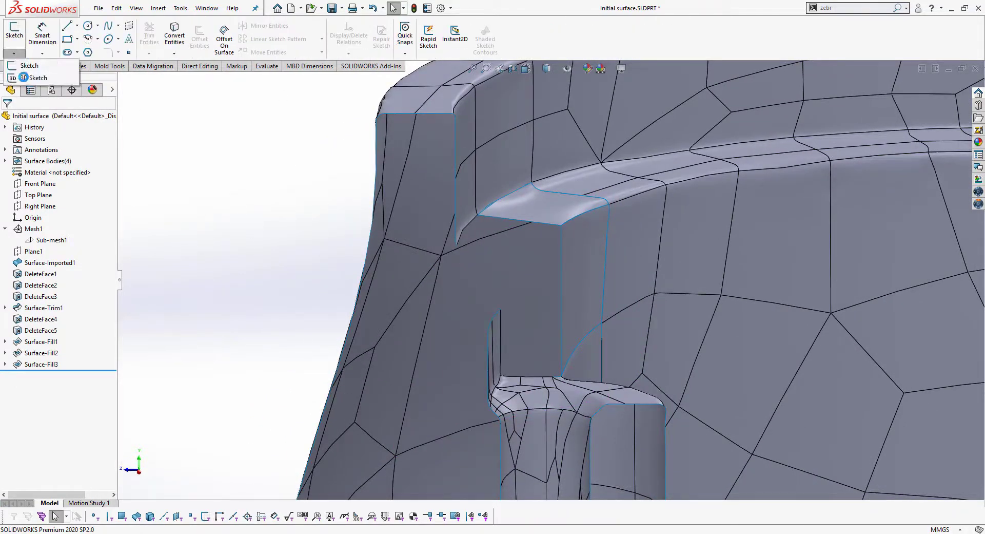
pyautogui.click(35, 78)
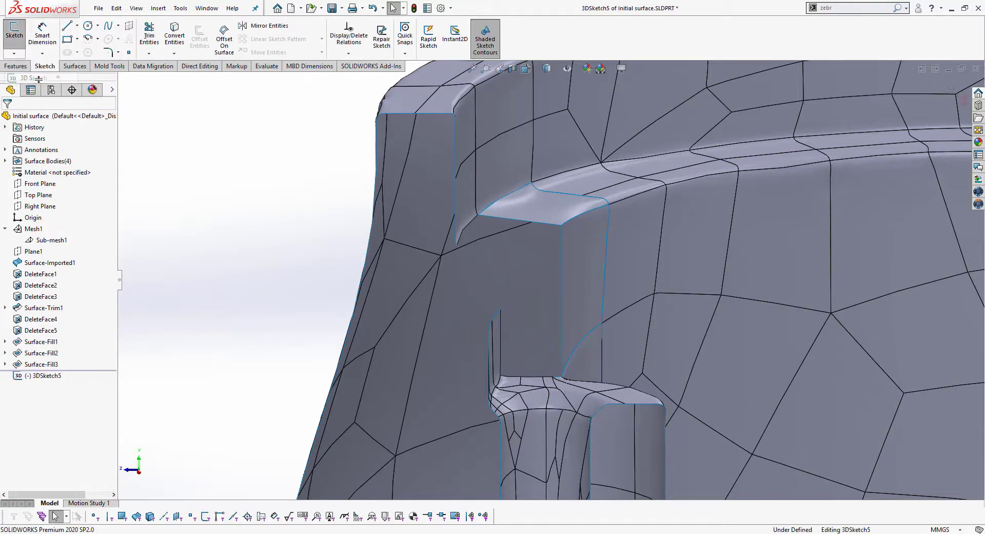
pyautogui.click(108, 25)
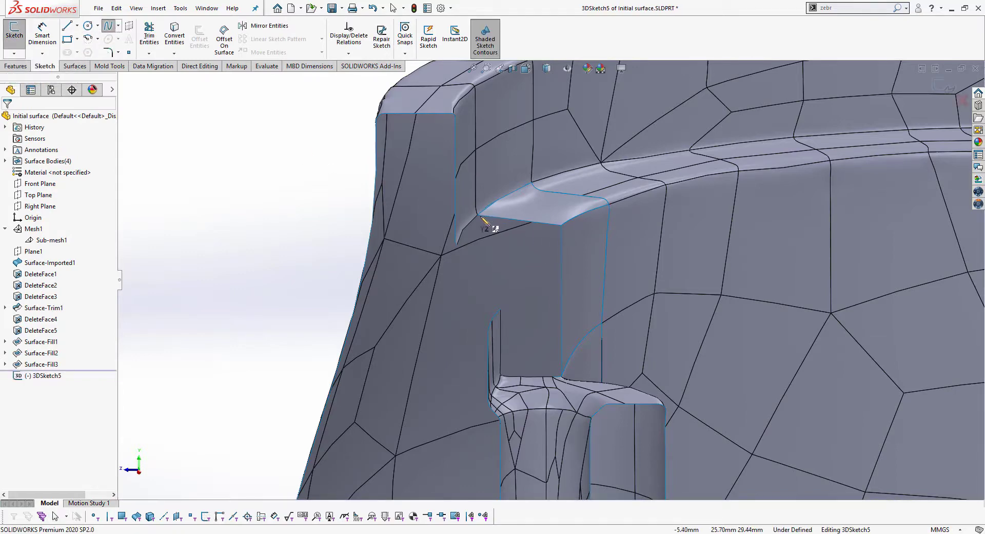
pyautogui.click(478, 214)
pyautogui.moveTo(511, 321); pyautogui.dragTo(450, 321, button='middle')
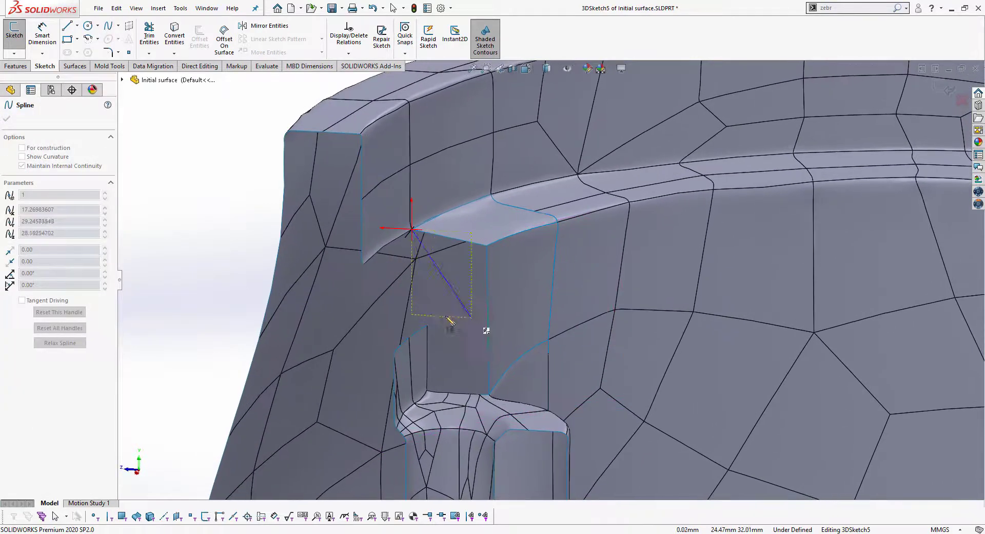
pyautogui.doubleClick(428, 325)
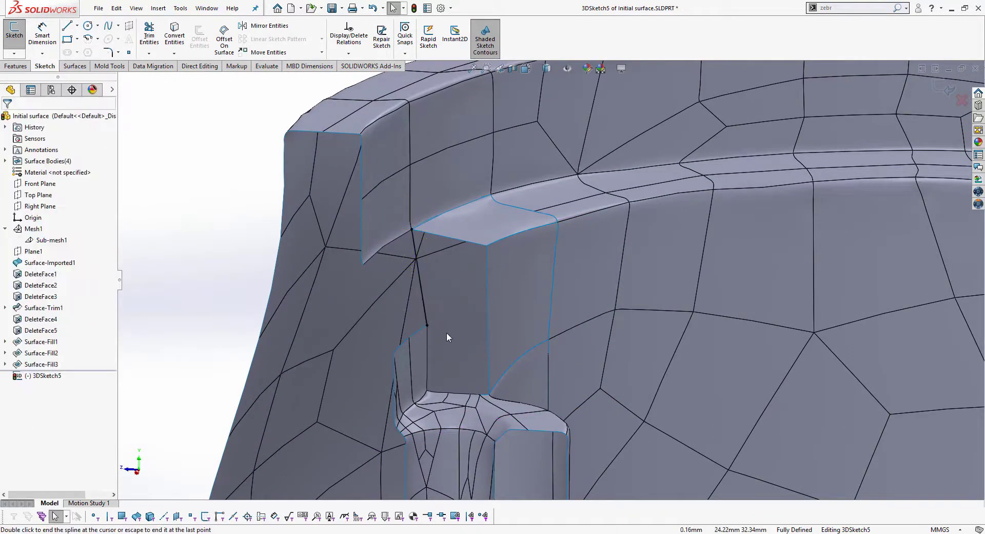
pyautogui.scroll(-2, 445, 332)
pyautogui.scroll(-2, 435, 298)
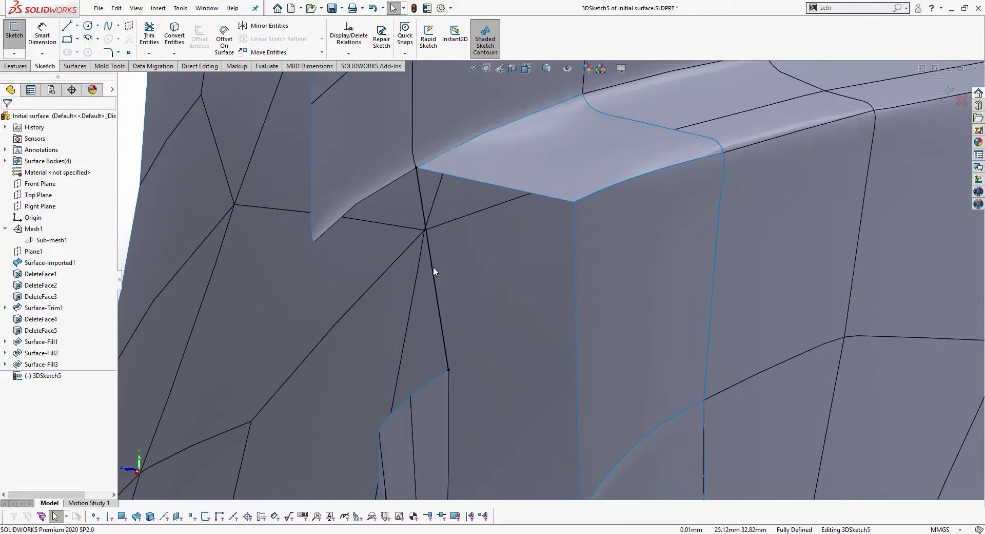
# Adjust the spline's lower and upper tangents to follow the surface, then close 3DSketch5.
pyautogui.click(433, 267)
pyautogui.moveTo(440, 319); pyautogui.dragTo(453, 314)
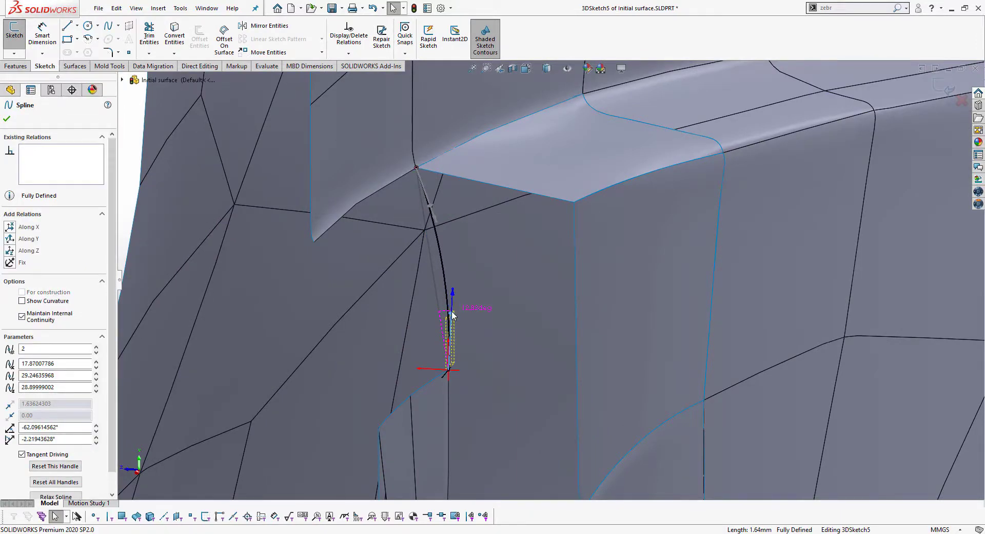
pyautogui.moveTo(452, 314); pyautogui.dragTo(449, 314)
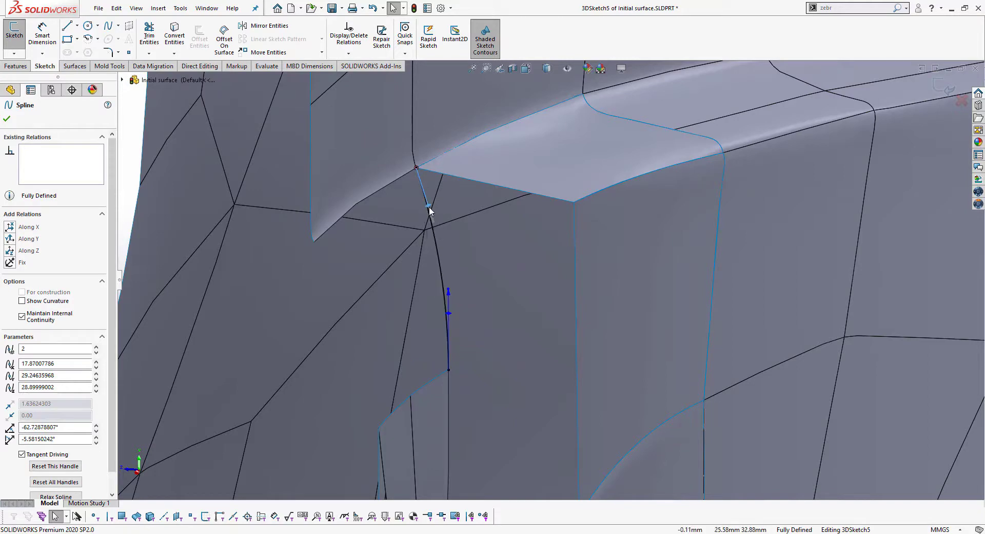
pyautogui.moveTo(429, 207); pyautogui.dragTo(418, 210)
pyautogui.press('Escape')
pyautogui.scroll(5, 484, 270)
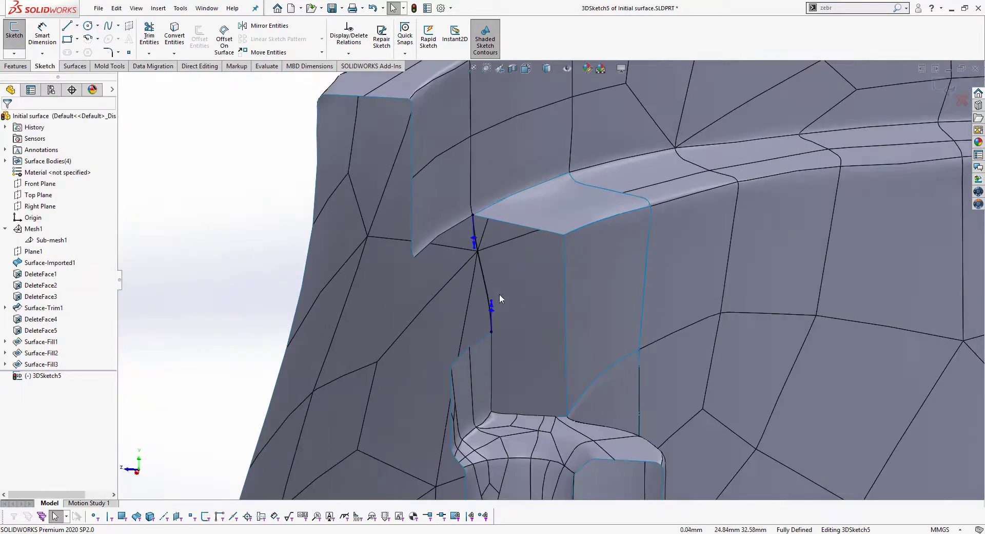
pyautogui.moveTo(500, 294); pyautogui.dragTo(480, 285, button='middle')
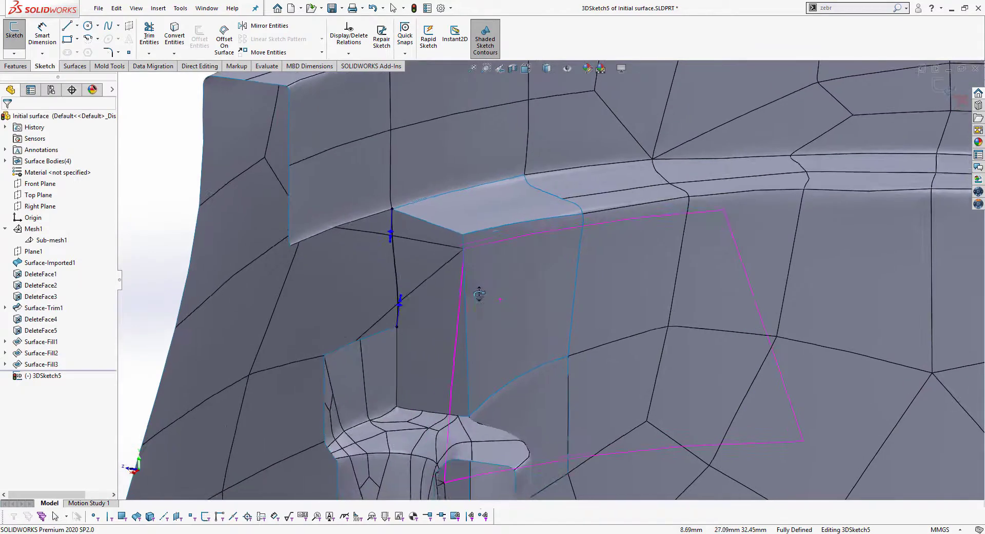
pyautogui.click(943, 94)
# Start a Filled Surface on 3DSketch5 and add seven surrounding edges as Contact boundaries.
pyautogui.click(75, 71)
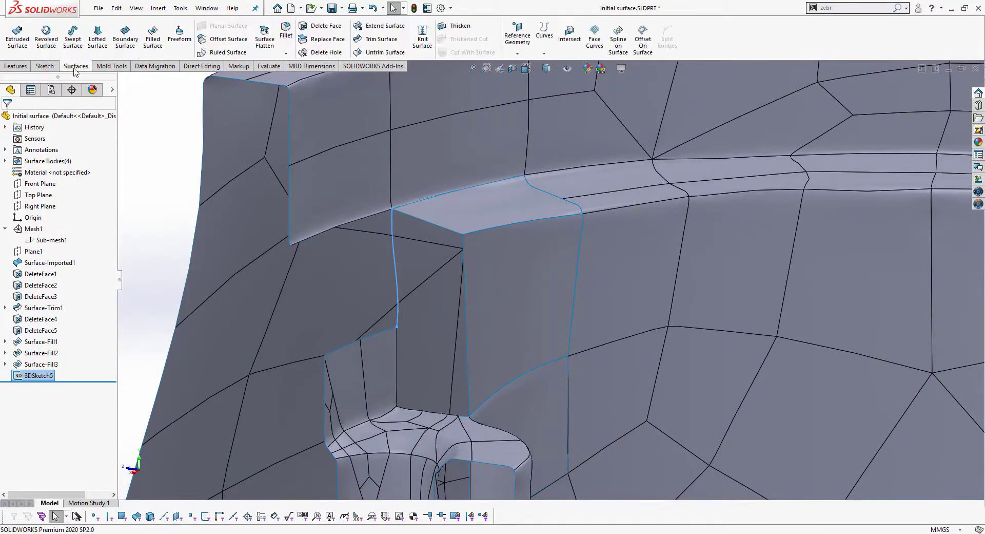
pyautogui.click(153, 37)
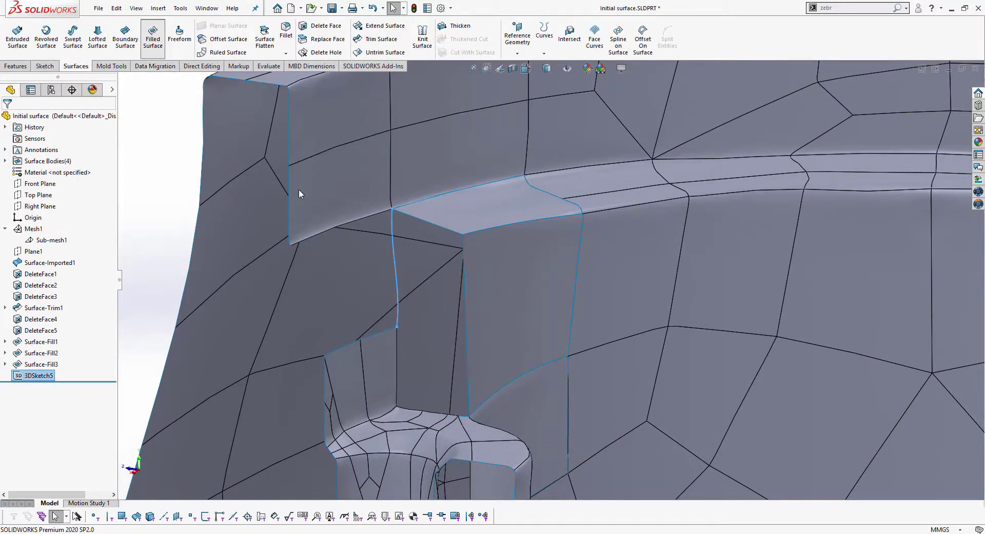
pyautogui.click(395, 355)
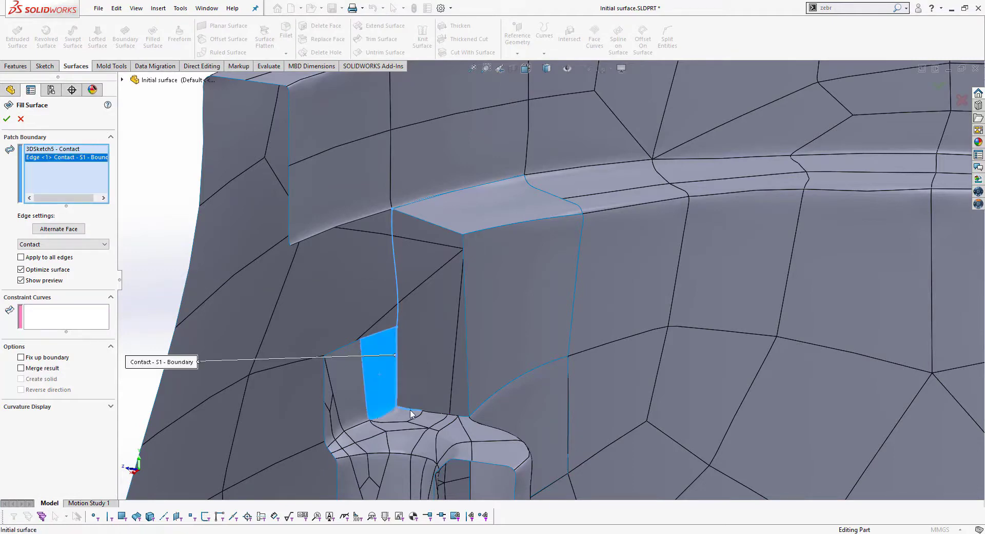
pyautogui.click(413, 414)
pyautogui.click(435, 413)
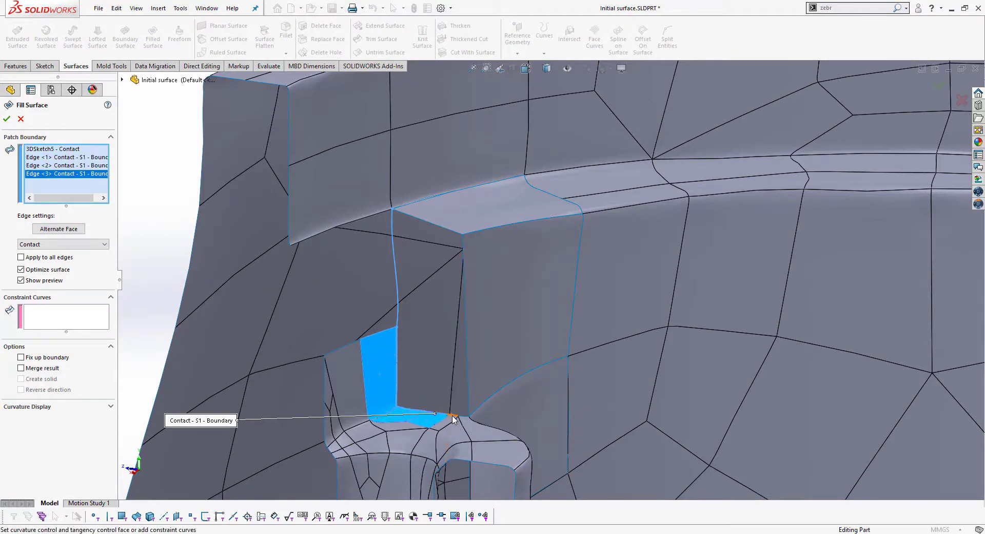
pyautogui.click(459, 414)
pyautogui.scroll(-3, 464, 414)
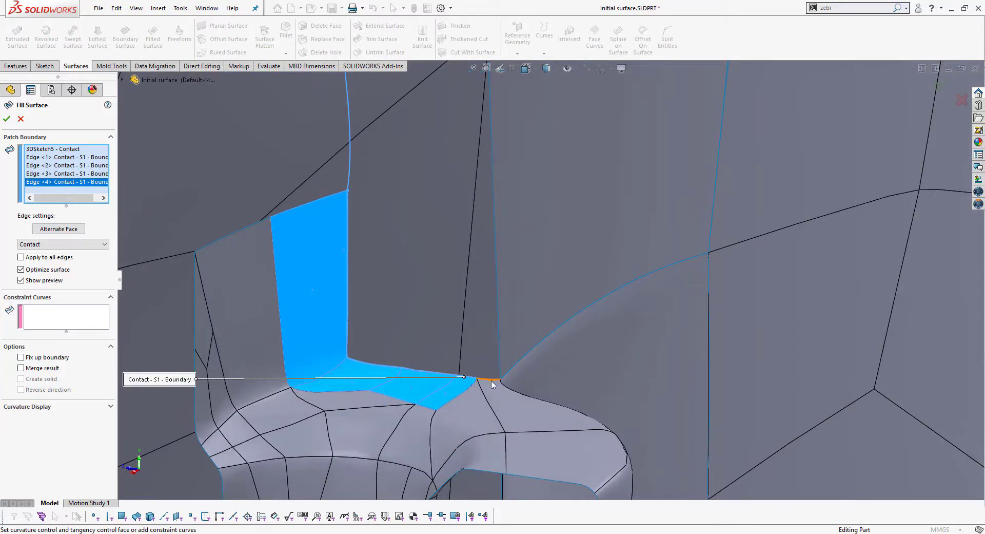
pyautogui.click(491, 381)
pyautogui.click(501, 356)
pyautogui.moveTo(500, 357)
pyautogui.mouseDown(button='middle')
pyautogui.moveTo(488, 162)
pyautogui.moveTo(528, 178)
pyautogui.mouseUp(button='middle')
pyautogui.click(531, 177)
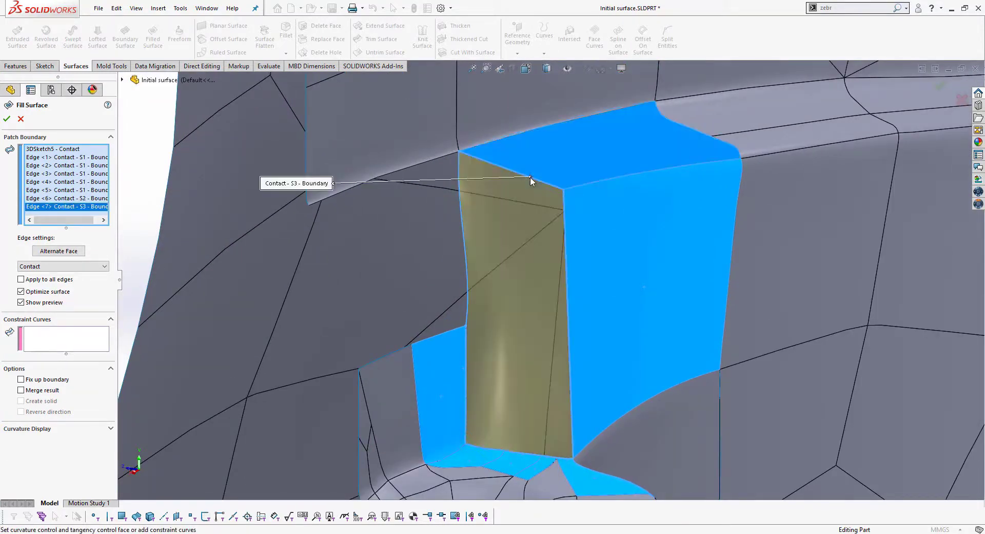
# Check the patch preview from several angles and accept it as Surface-Fill4.
pyautogui.scroll(4, 542, 238)
pyautogui.moveTo(522, 271)
pyautogui.mouseDown(button='middle')
pyautogui.moveTo(474, 250)
pyautogui.moveTo(505, 232)
pyautogui.moveTo(521, 286)
pyautogui.mouseUp(button='middle')
pyautogui.scroll(3, 506, 232)
pyautogui.scroll(-4, 469, 246)
pyautogui.scroll(-3, 472, 246)
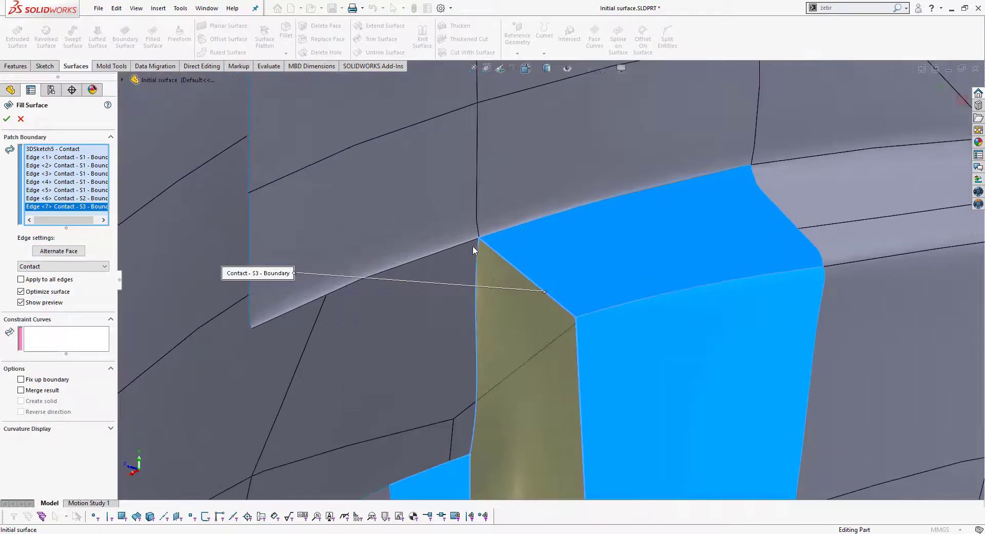
pyautogui.scroll(2, 490, 281)
pyautogui.scroll(2, 490, 280)
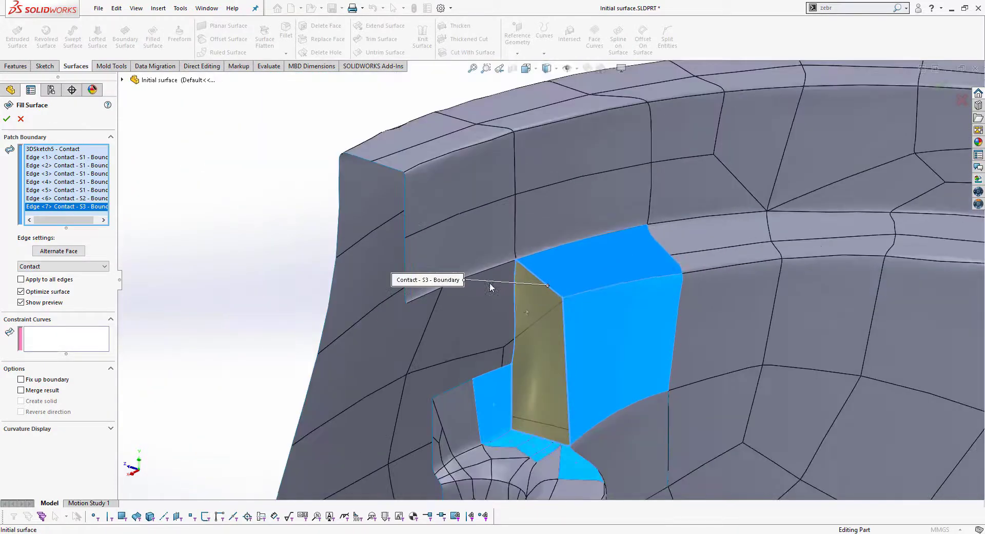
pyautogui.moveTo(527, 311); pyautogui.dragTo(507, 319, button='middle')
pyautogui.scroll(-2, 507, 319)
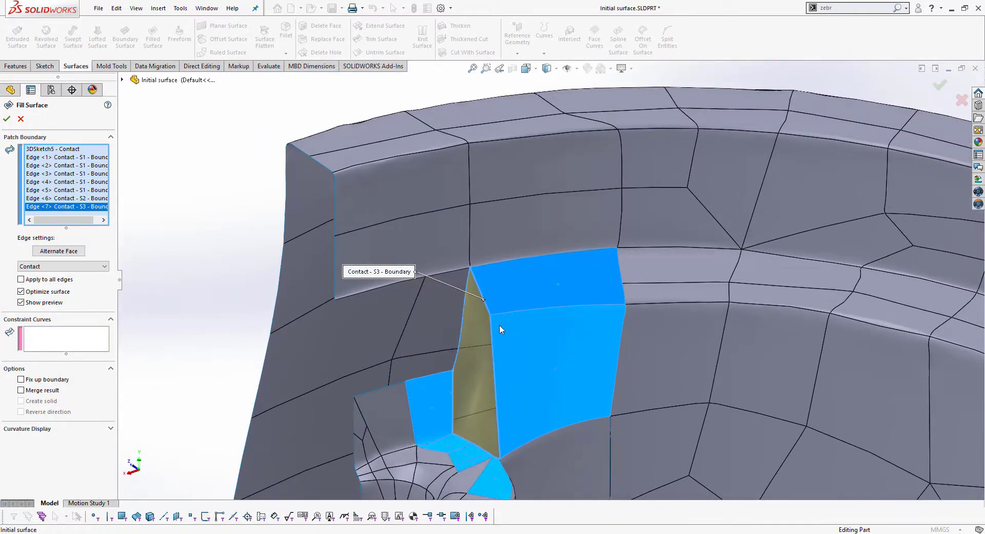
pyautogui.scroll(-1, 433, 325)
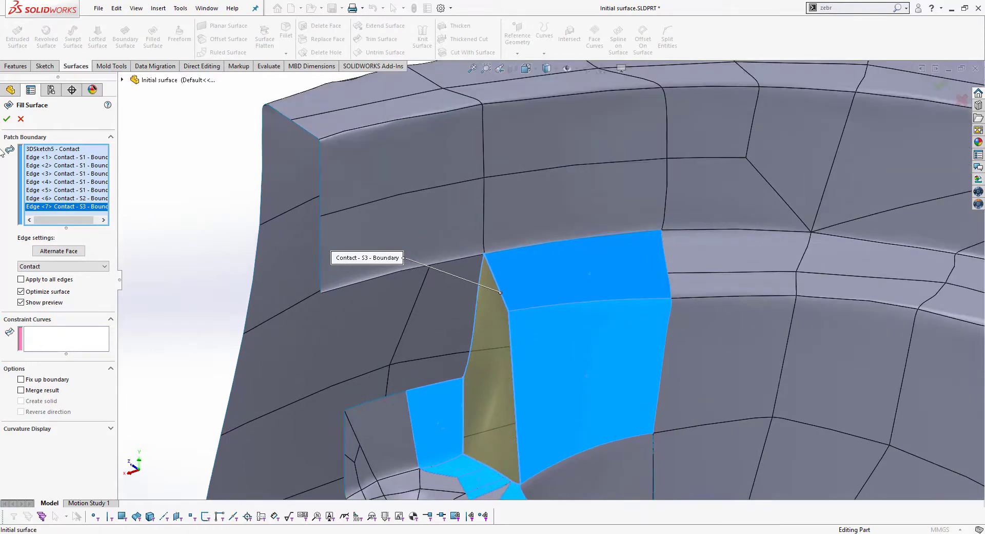
pyautogui.click(6, 121)
# Orbit the model to inspect the new Surface-Fill4 patch.
pyautogui.scroll(2, 500, 326)
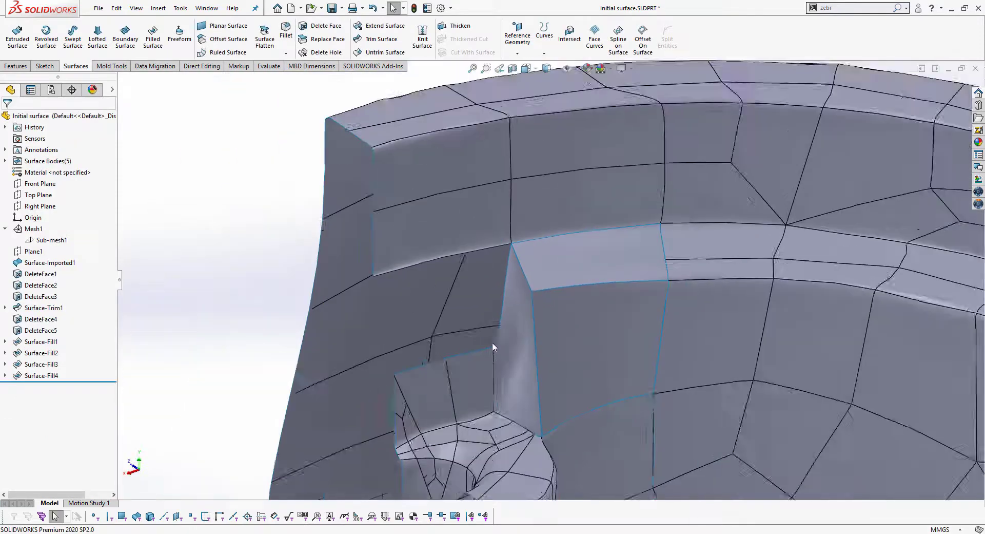
pyautogui.scroll(1, 546, 349)
pyautogui.moveTo(546, 349)
pyautogui.mouseDown(button='middle')
pyautogui.moveTo(553, 305)
pyautogui.moveTo(549, 346)
pyautogui.mouseUp(button='middle')
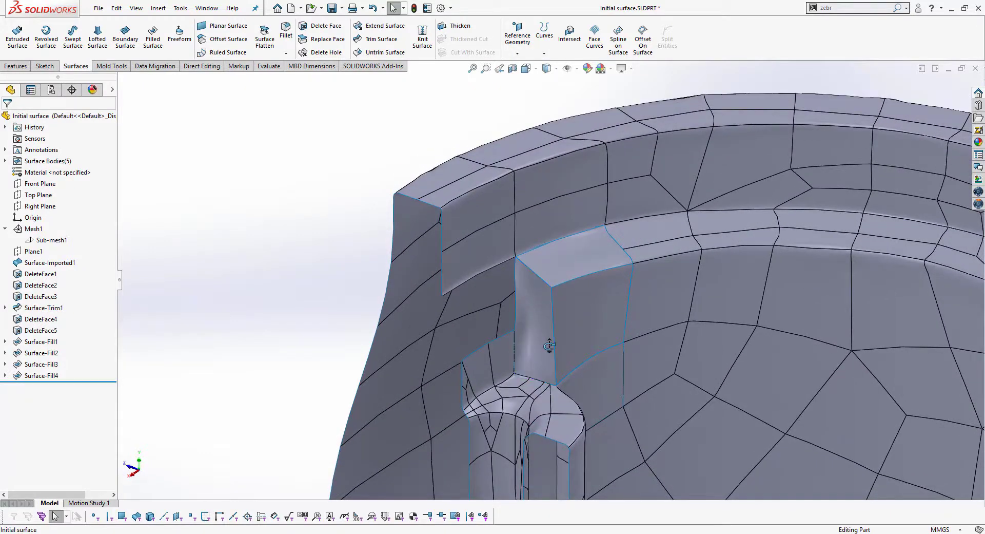
pyautogui.scroll(-2, 521, 334)
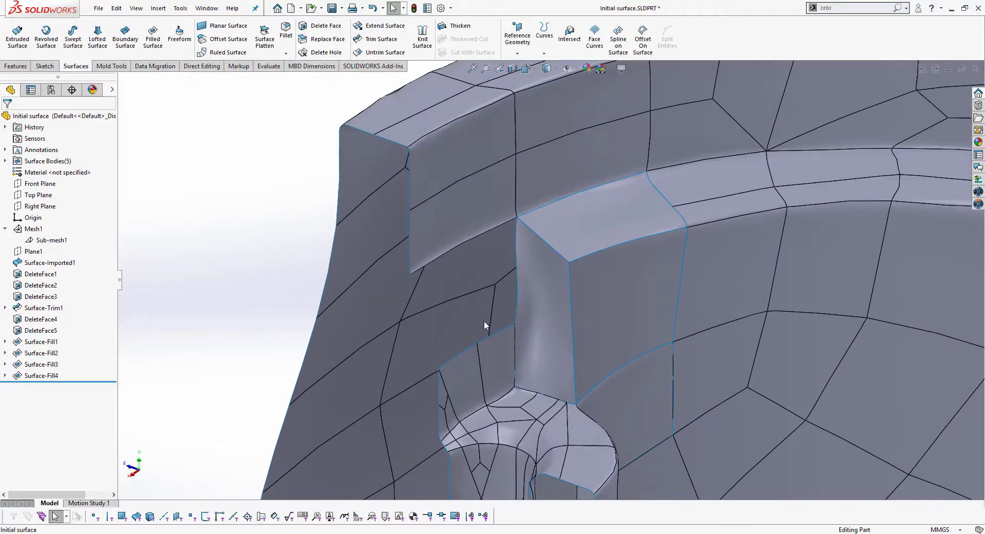
pyautogui.moveTo(484, 321); pyautogui.dragTo(473, 325, button='middle')
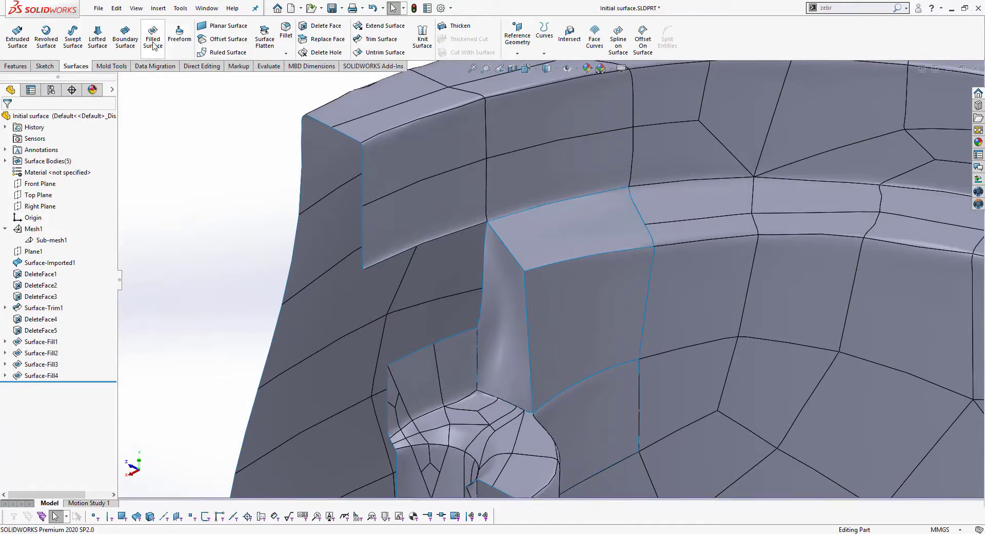
pyautogui.click(43, 66)
# In a new 3D sketch, draw a spline from the vertical edge's lower end to the lower notch edge.
pyautogui.click(14, 53)
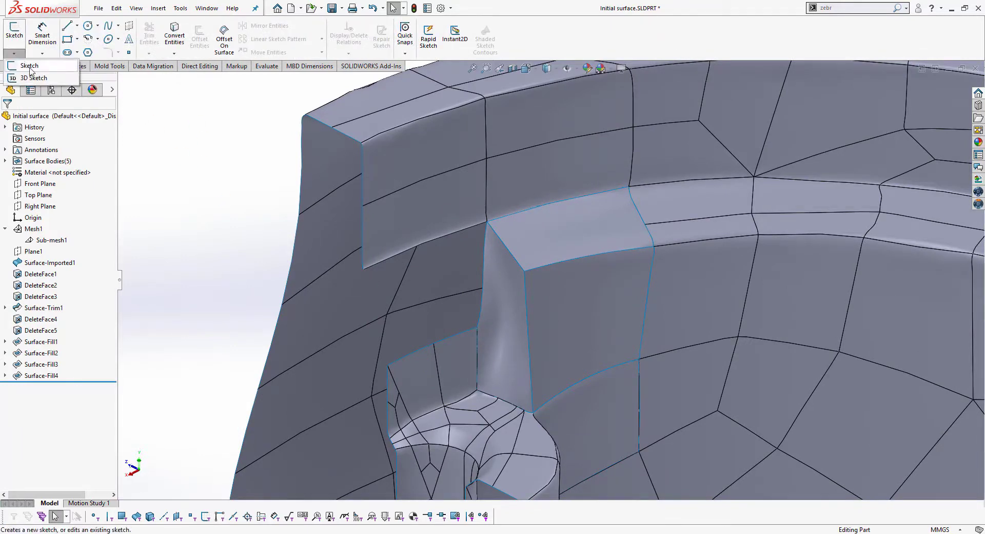
pyautogui.click(24, 77)
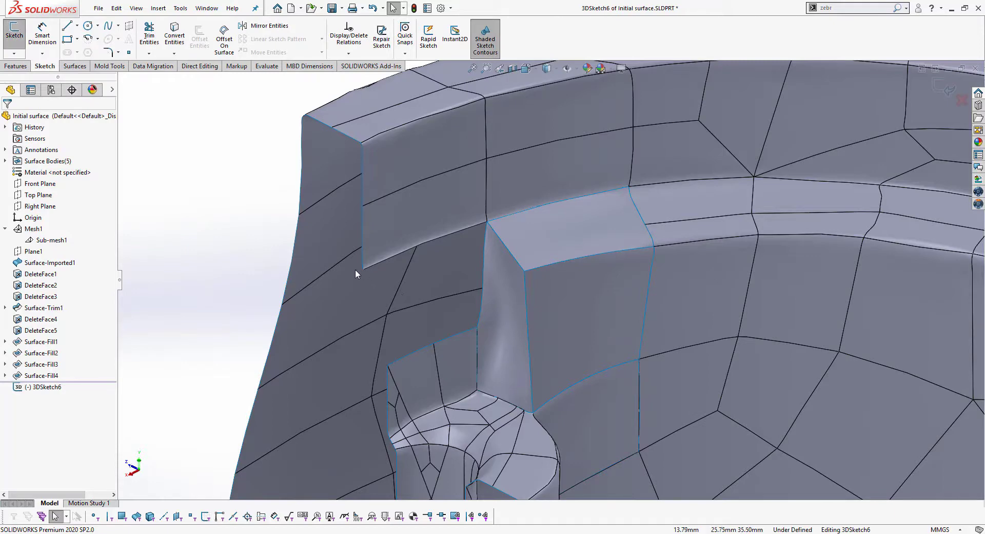
pyautogui.click(108, 26)
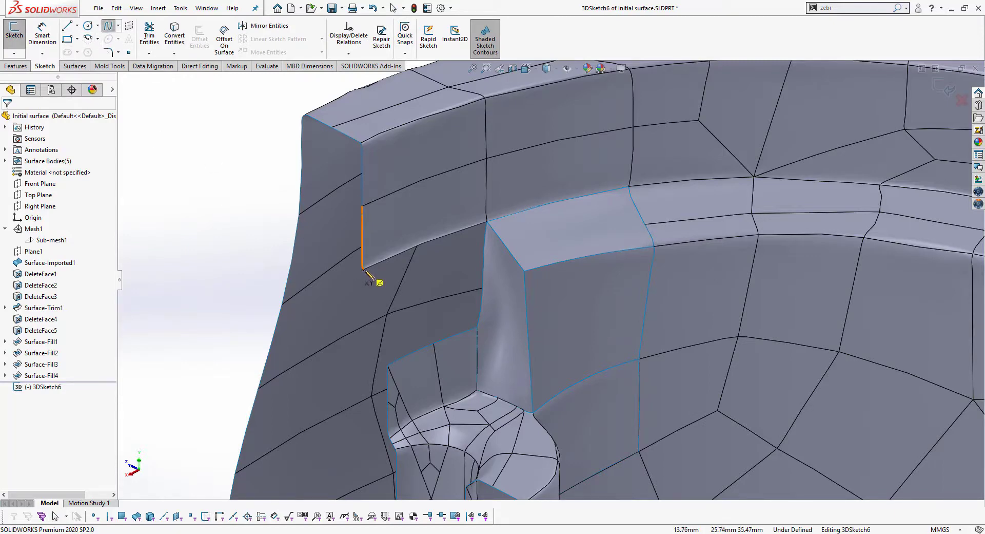
pyautogui.click(363, 268)
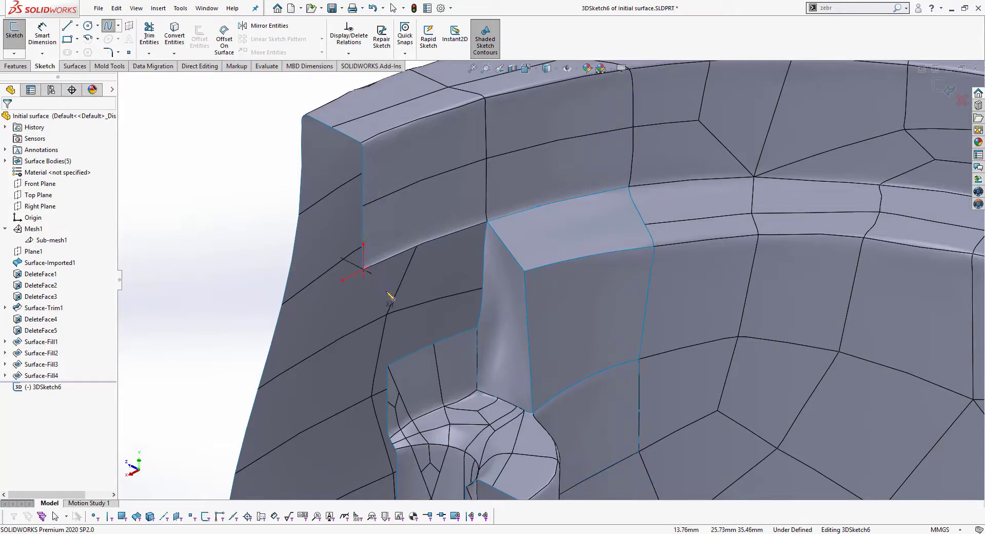
pyautogui.click(388, 364)
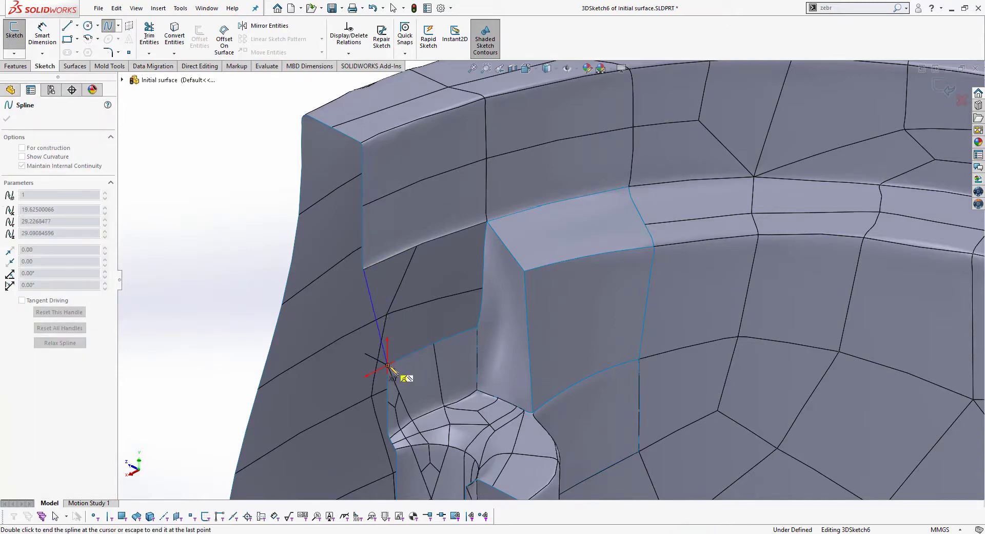
pyautogui.press('Escape')
pyautogui.scroll(-10, 364, 268)
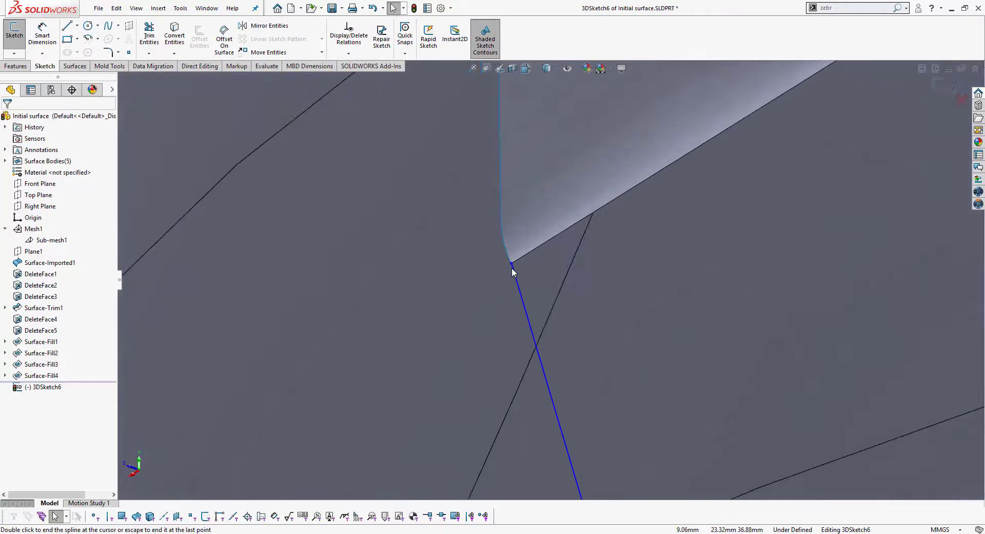
# Make the spline's top endpoint coincident with the corner point.
pyautogui.click(510, 264)
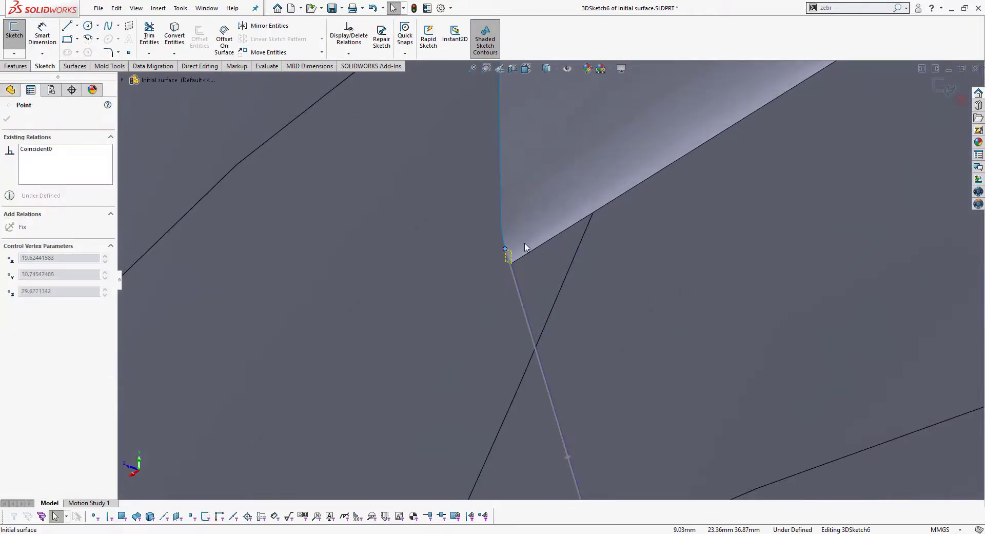
pyautogui.keyDown('ctrl'); pyautogui.click(513, 267); pyautogui.keyUp('ctrl')
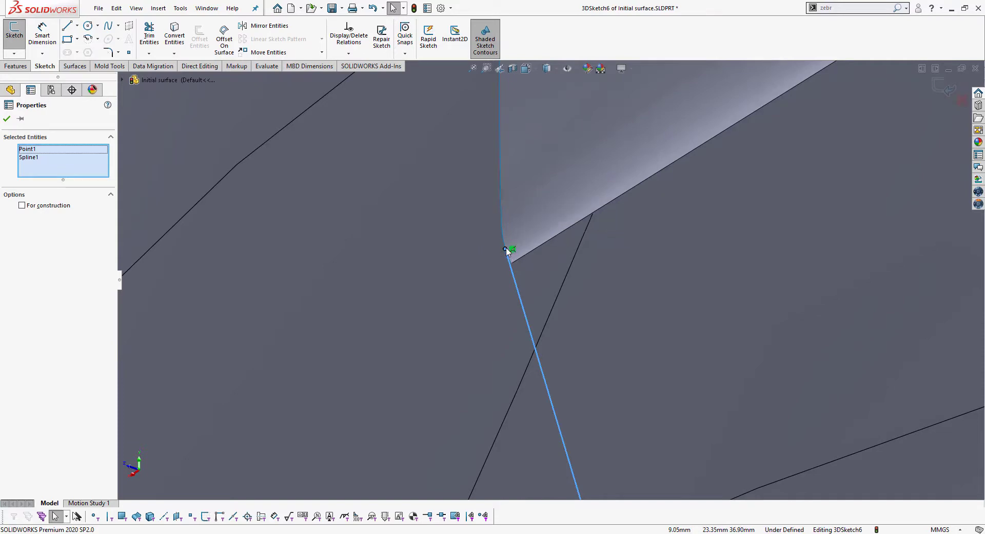
pyautogui.click(507, 250)
pyautogui.scroll(2, 549, 297)
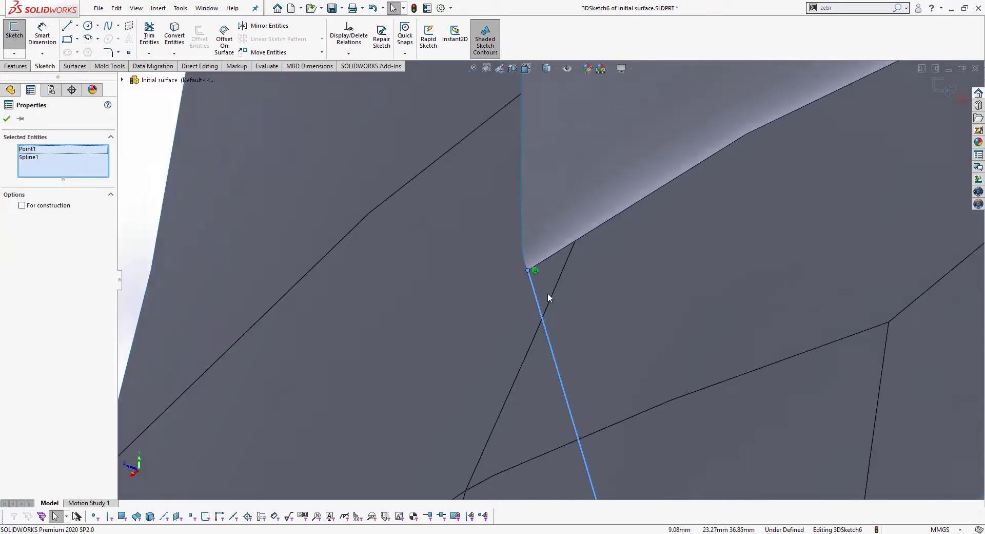
pyautogui.scroll(3, 548, 296)
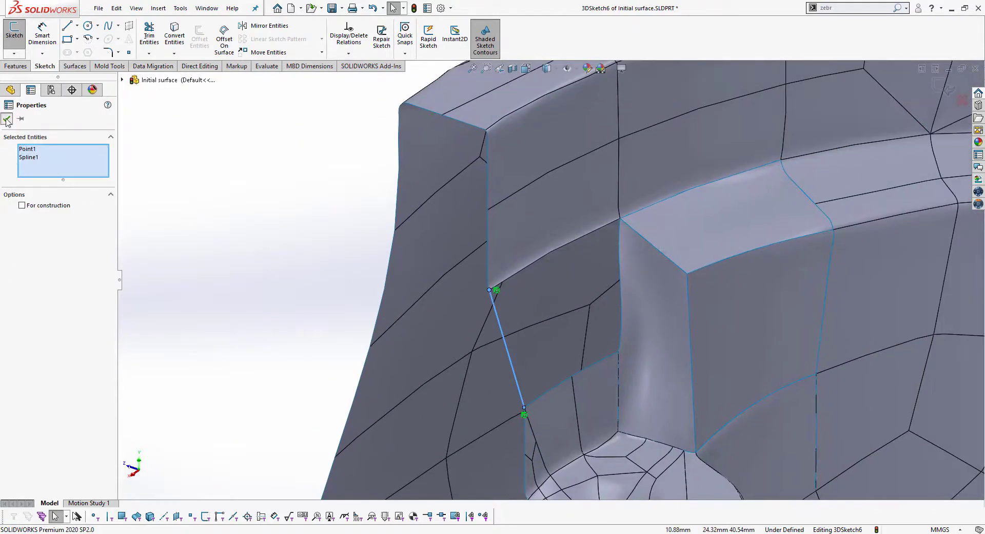
pyautogui.click(8, 120)
pyautogui.scroll(2, 592, 322)
pyautogui.scroll(-2, 455, 358)
pyautogui.scroll(-2, 477, 350)
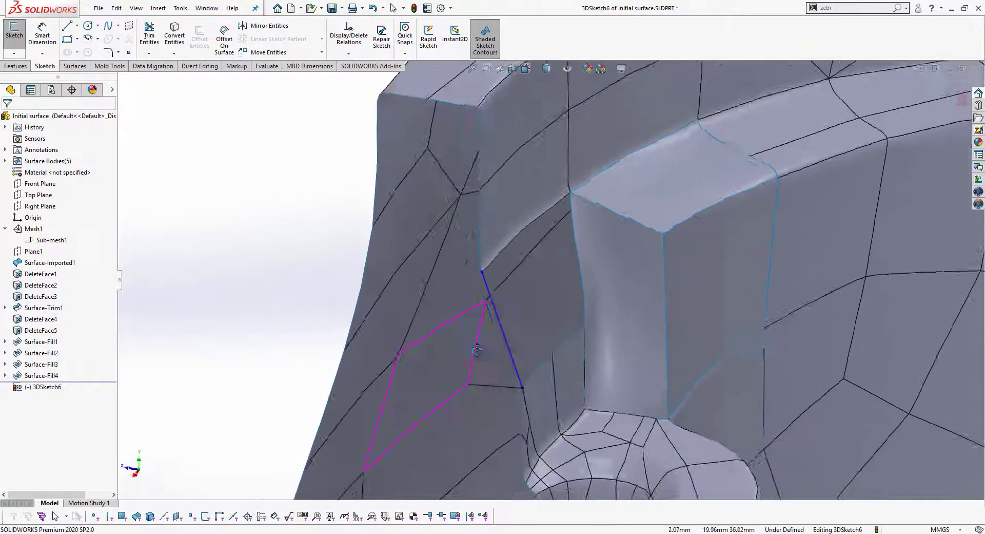
# Bend the spline and swing its top tangent to follow the notch edge, then close 3DSketch6.
pyautogui.moveTo(476, 350)
pyautogui.mouseDown(button='middle')
pyautogui.moveTo(641, 301)
pyautogui.moveTo(578, 294)
pyautogui.mouseUp(button='middle')
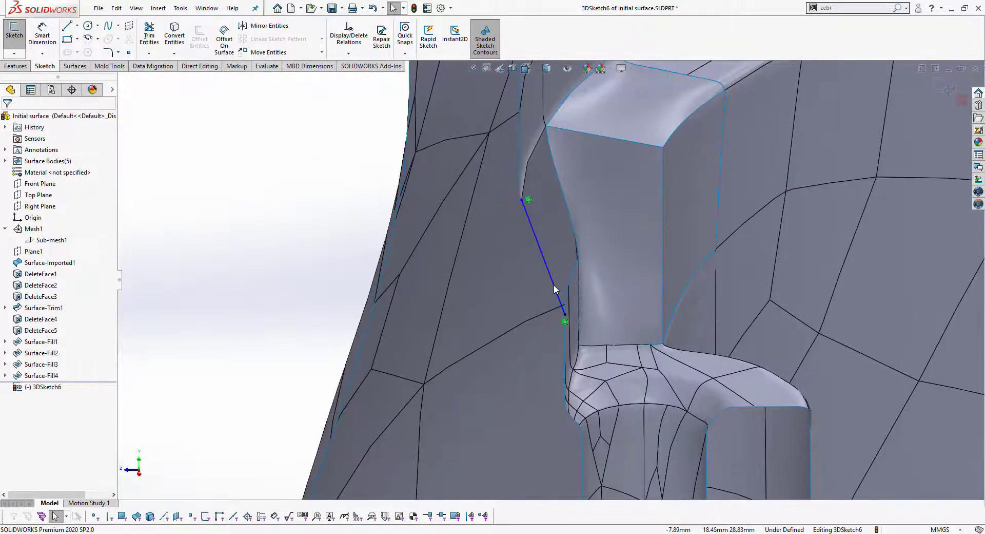
pyautogui.click(554, 289)
pyautogui.scroll(-2, 563, 282)
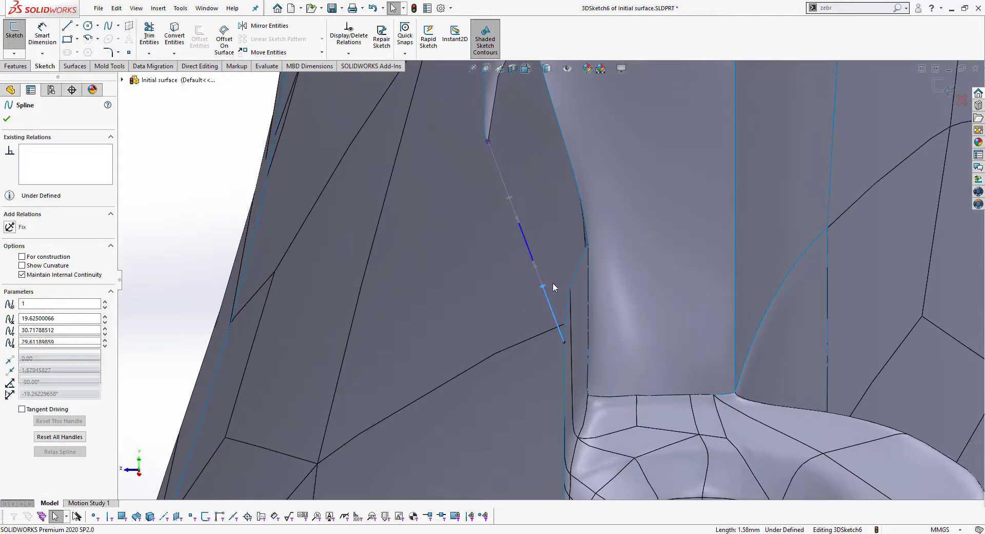
pyautogui.moveTo(554, 288); pyautogui.dragTo(559, 281)
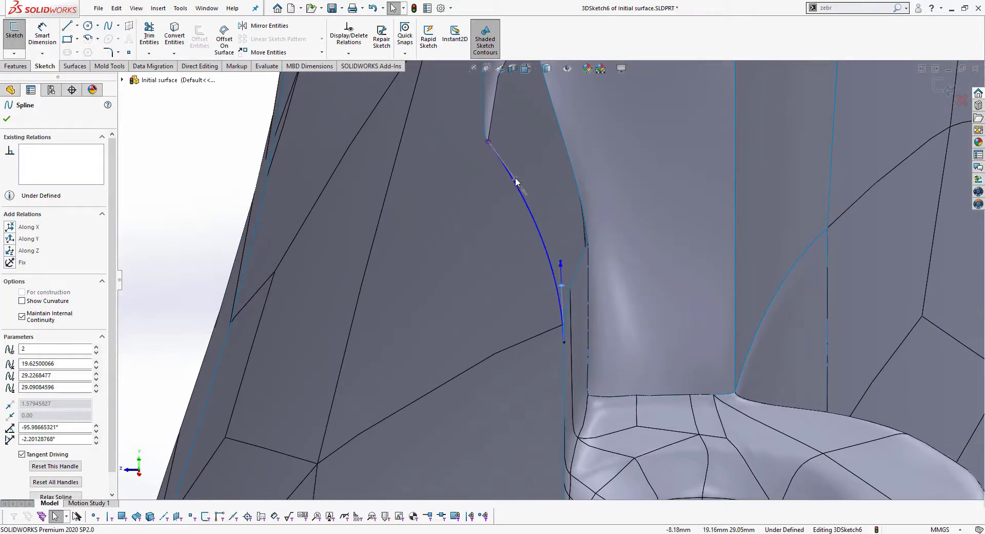
pyautogui.moveTo(514, 174)
pyautogui.mouseDown()
pyautogui.moveTo(505, 154)
pyautogui.moveTo(517, 147)
pyautogui.moveTo(501, 154)
pyautogui.mouseUp()
pyautogui.scroll(-2, 509, 156)
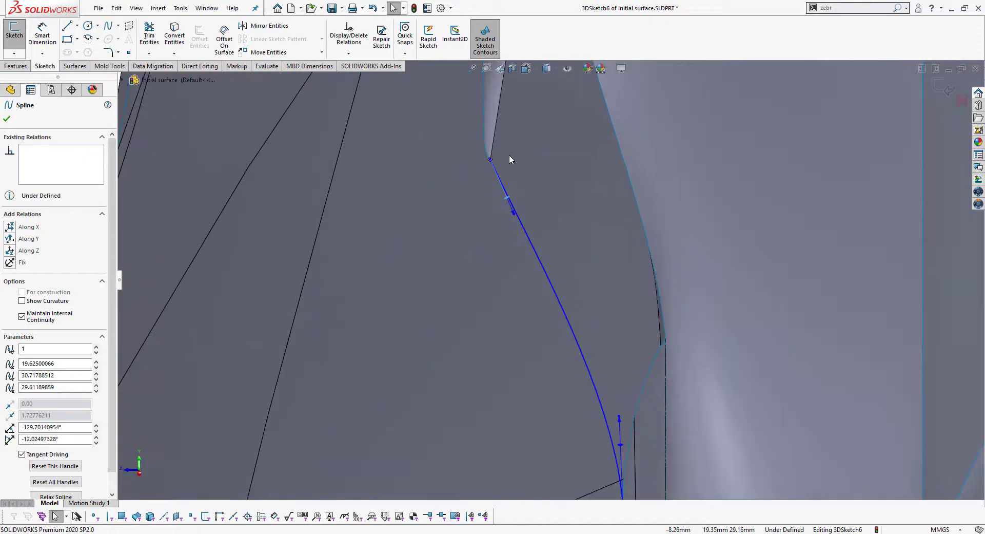
pyautogui.scroll(-2, 509, 156)
pyautogui.moveTo(511, 251); pyautogui.dragTo(497, 187)
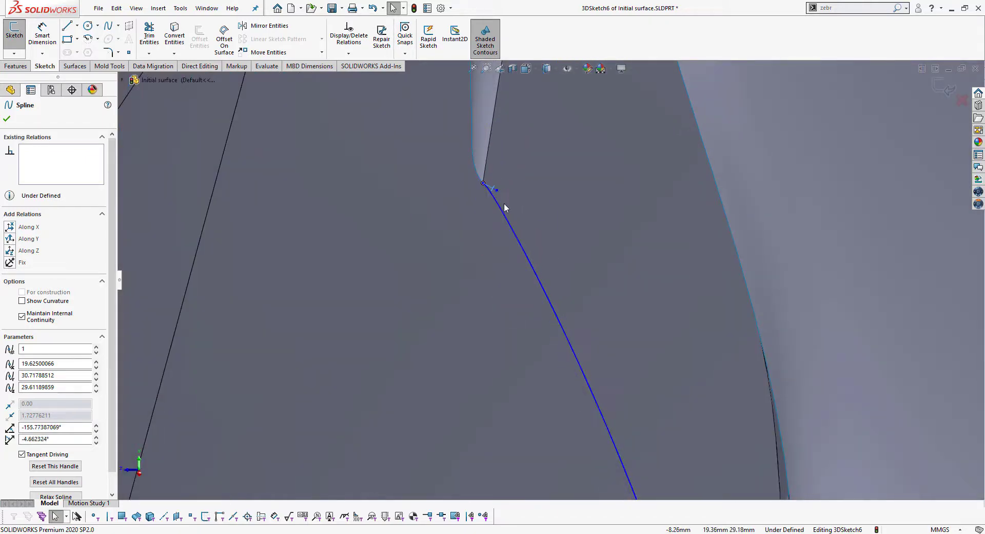
pyautogui.moveTo(497, 185); pyautogui.dragTo(592, 227, button='middle')
pyautogui.scroll(3, 592, 227)
pyautogui.moveTo(609, 273)
pyautogui.mouseDown(button='middle')
pyautogui.moveTo(509, 276)
pyautogui.moveTo(507, 345)
pyautogui.mouseUp(button='middle')
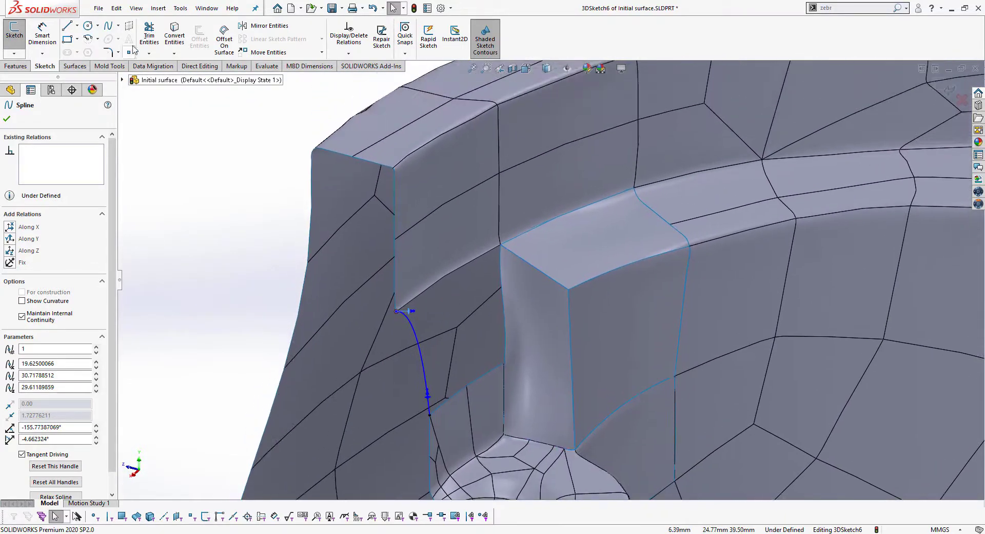
pyautogui.click(962, 98)
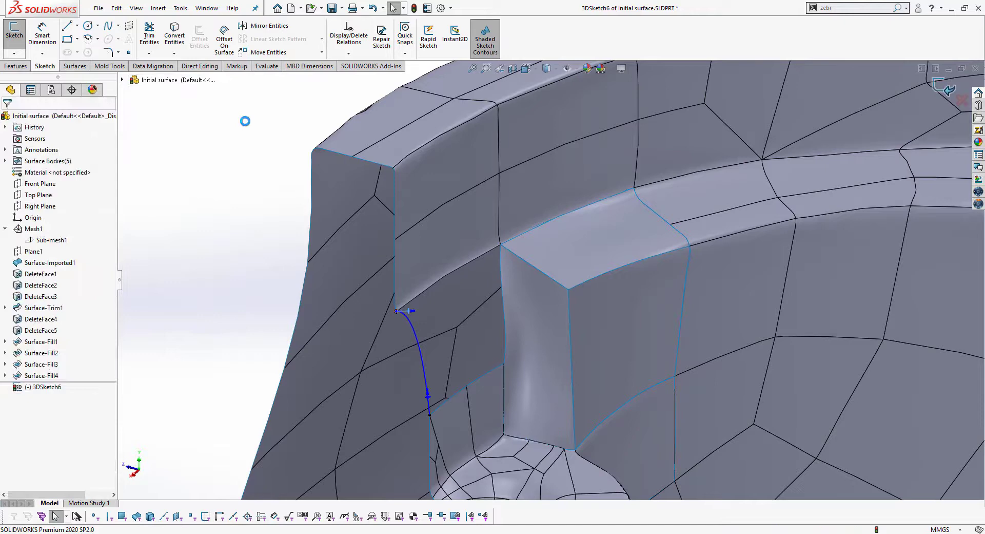
# Fill the last notch opening from 3DSketch6 plus four surrounding edges as Contact boundaries, giving Surface-Fill5.
pyautogui.click(75, 66)
pyautogui.click(153, 39)
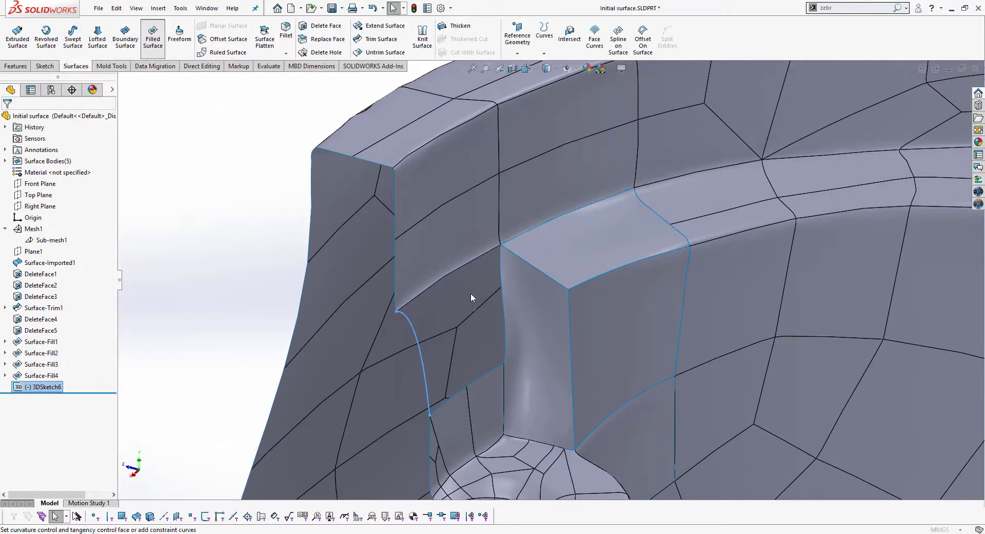
pyautogui.click(457, 267)
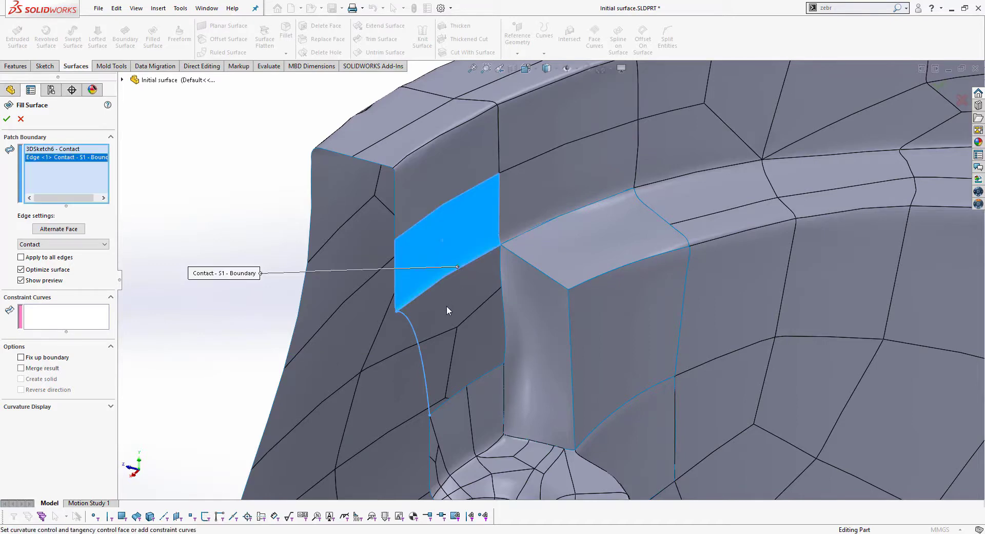
pyautogui.click(503, 287)
pyautogui.click(488, 372)
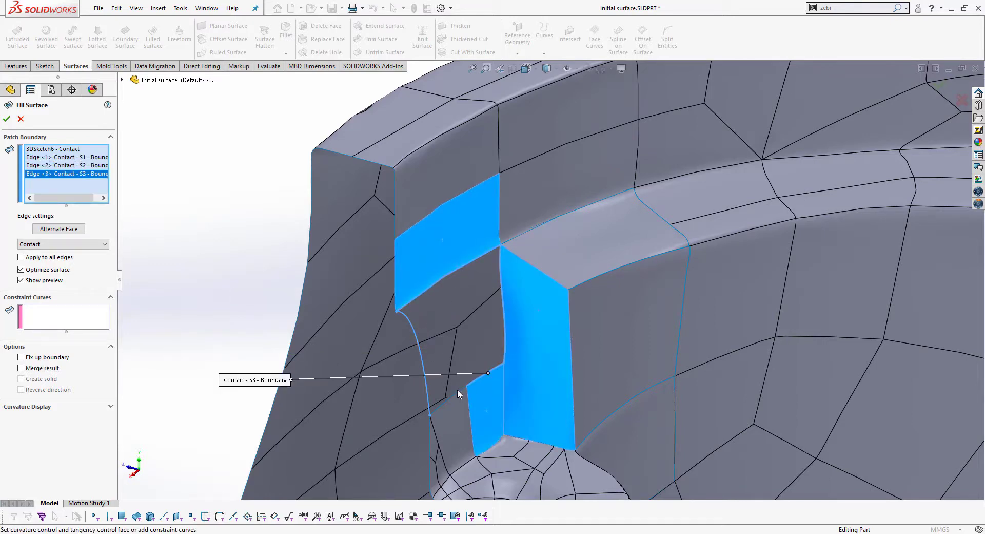
pyautogui.click(457, 393)
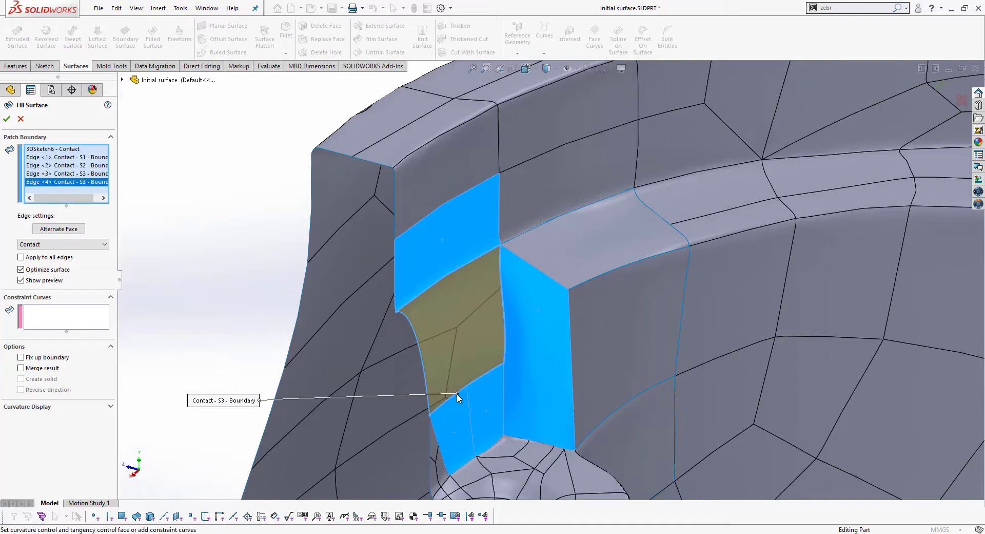
pyautogui.scroll(3, 461, 393)
pyautogui.moveTo(462, 393); pyautogui.dragTo(370, 304, button='middle')
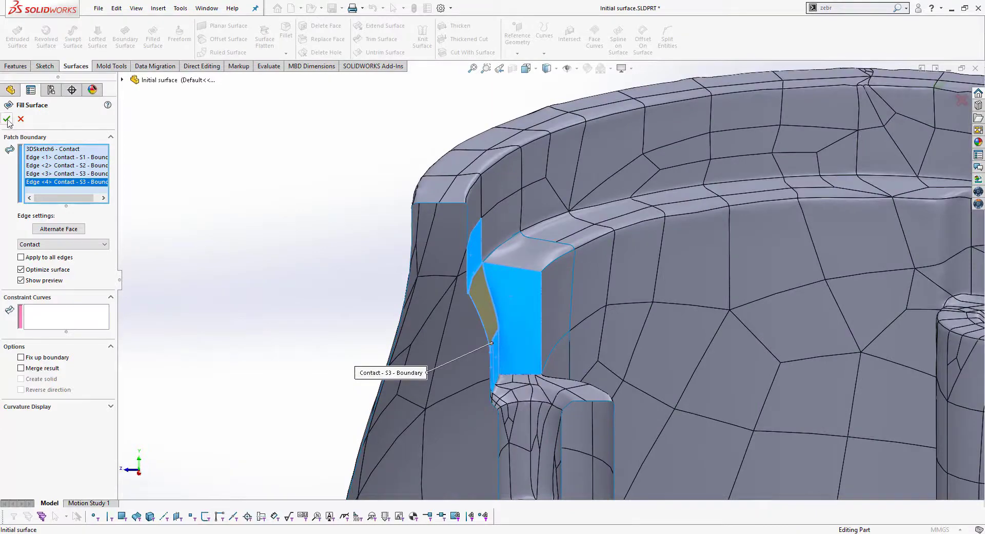
pyautogui.click(7, 119)
pyautogui.moveTo(520, 302)
pyautogui.mouseDown(button='middle')
pyautogui.moveTo(498, 307)
pyautogui.moveTo(518, 242)
pyautogui.mouseUp(button='middle')
pyautogui.scroll(-3, 518, 242)
pyautogui.click(512, 288)
# Knit Surface-Fill2, Surface-Fill3 and Surface-Fill4 into Surface-Knit1 at 0.0025mm tolerance.
pyautogui.keyDown('ctrl'); pyautogui.click(484, 333); pyautogui.keyUp('ctrl')
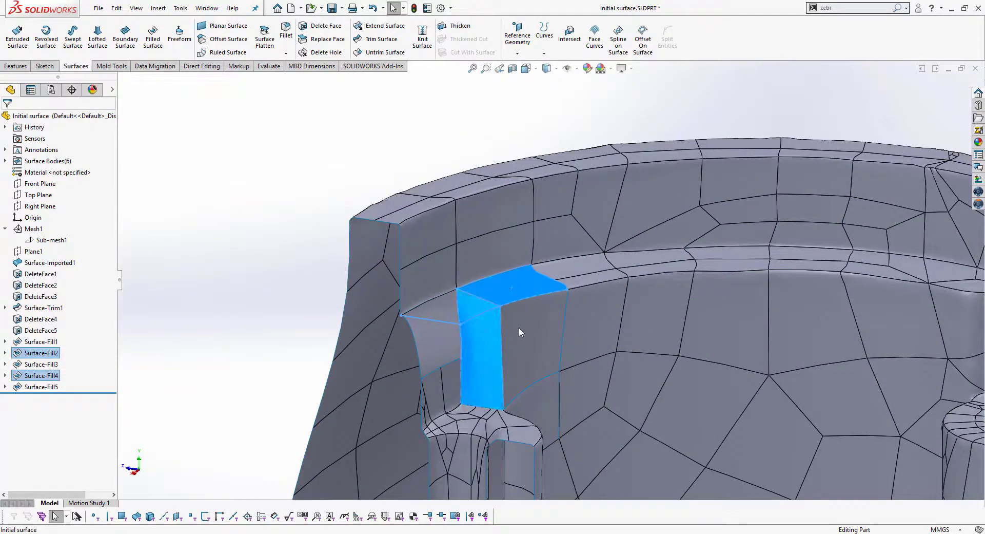
pyautogui.keyDown('ctrl'); pyautogui.click(519, 329); pyautogui.keyUp('ctrl')
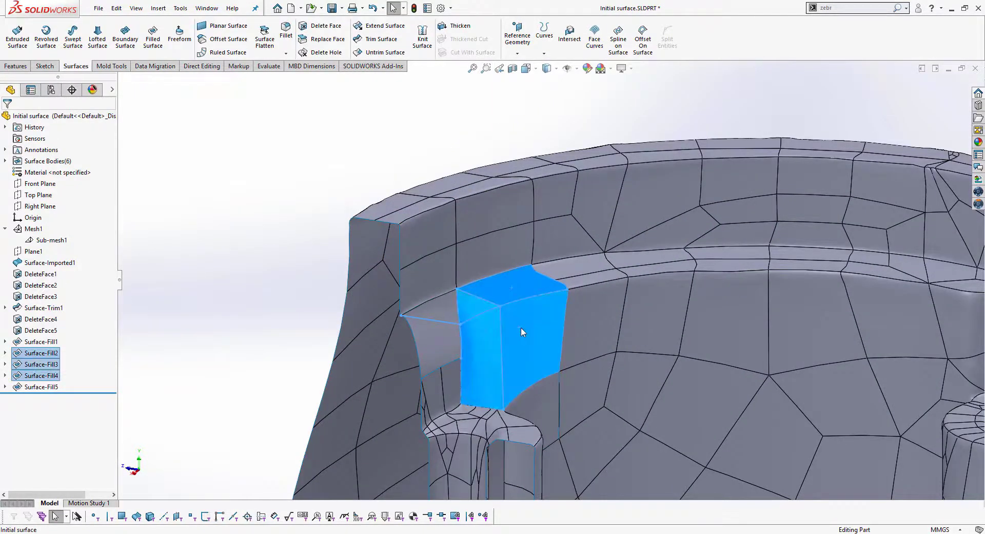
pyautogui.click(422, 43)
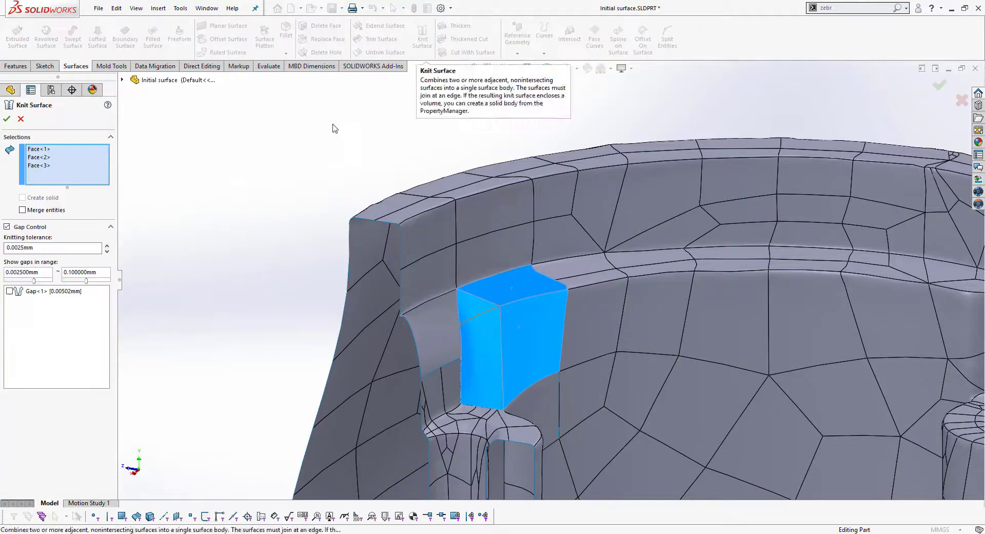
pyautogui.click(7, 119)
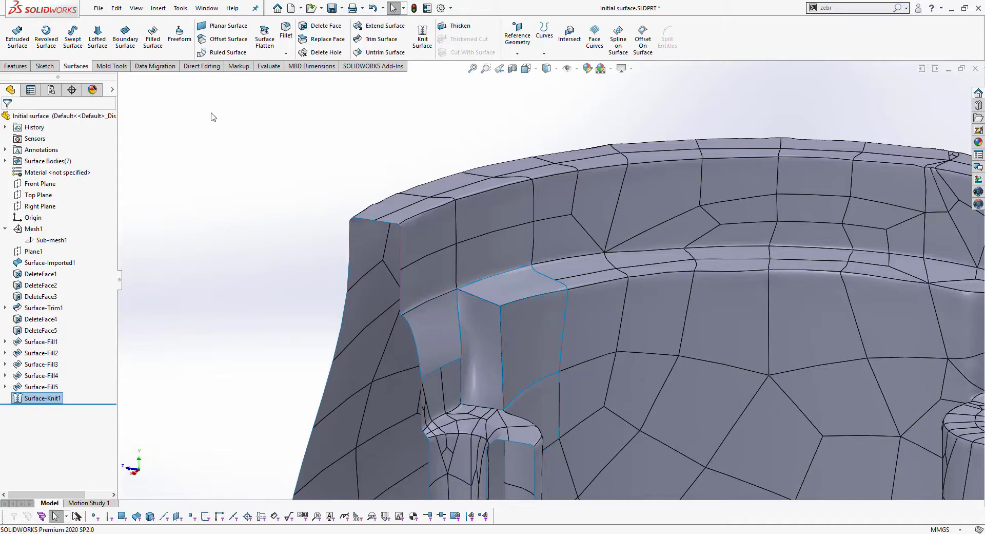
pyautogui.click(286, 30)
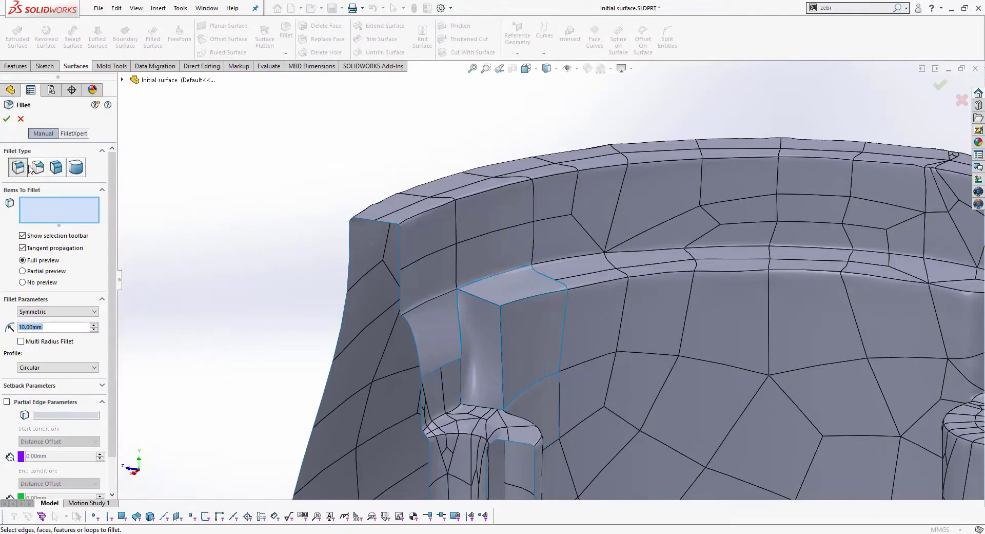
pyautogui.click(490, 304)
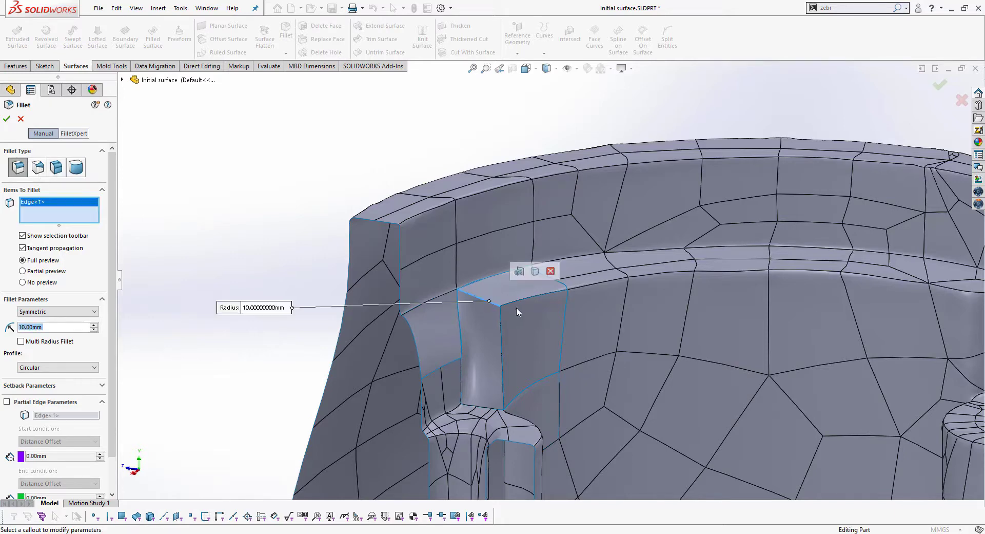
pyautogui.click(502, 328)
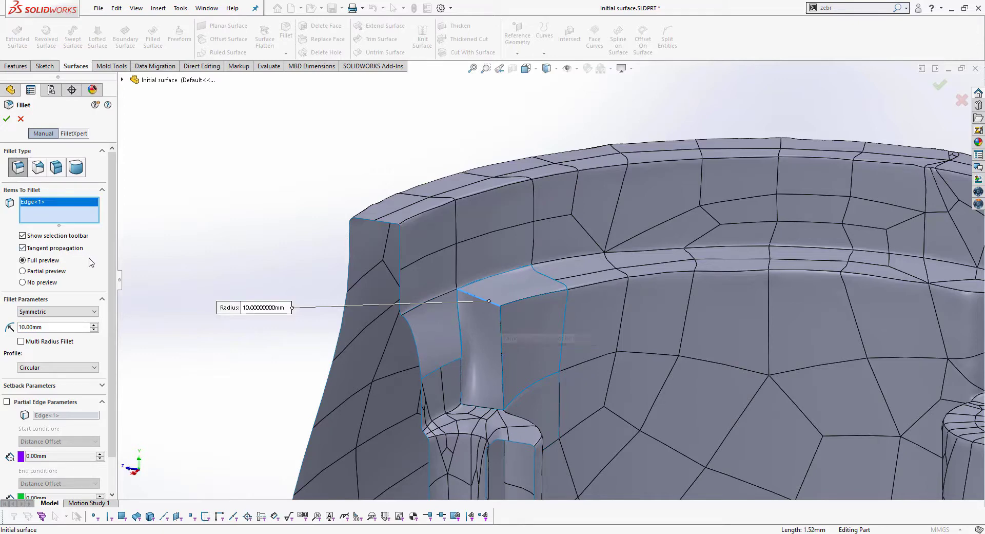
pyautogui.rightClick(44, 215)
pyautogui.click(72, 221)
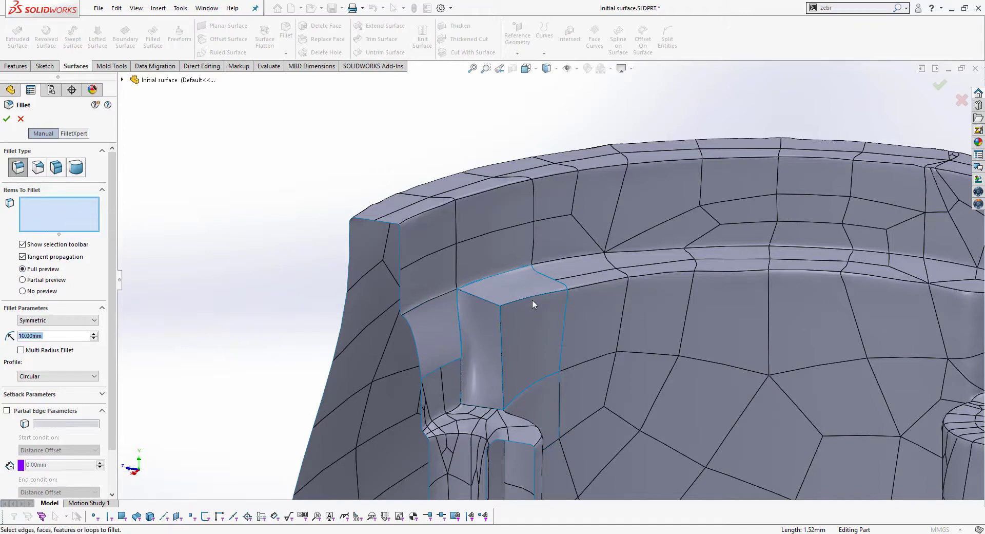
pyautogui.click(525, 299)
pyautogui.scroll(-2, 525, 299)
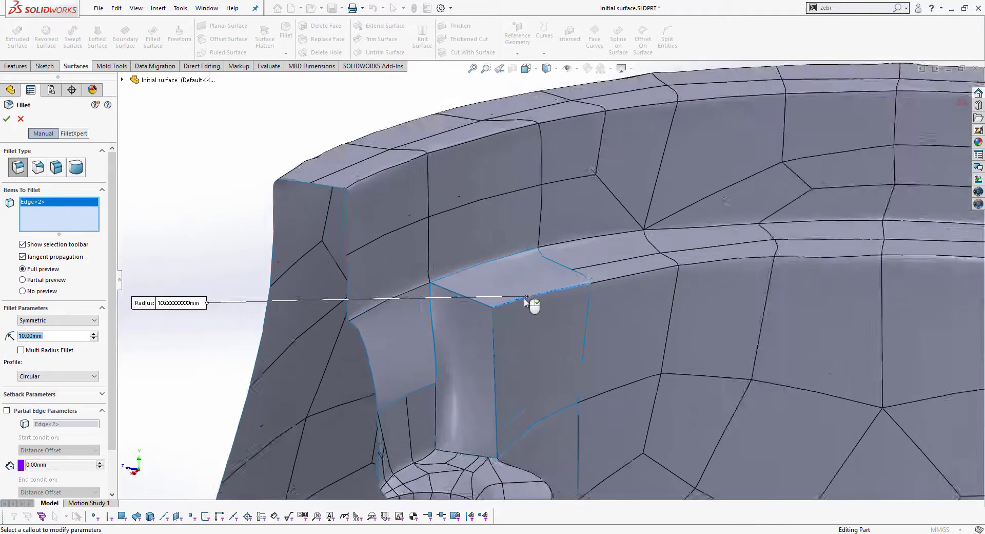
pyautogui.scroll(-2, 525, 299)
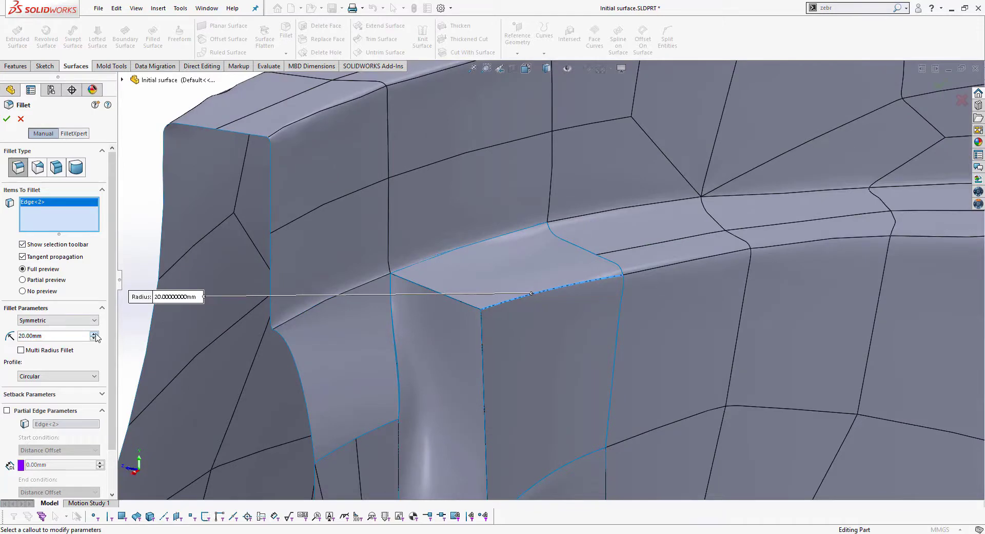
pyautogui.scroll(-2, 559, 300)
pyautogui.scroll(-1, 559, 300)
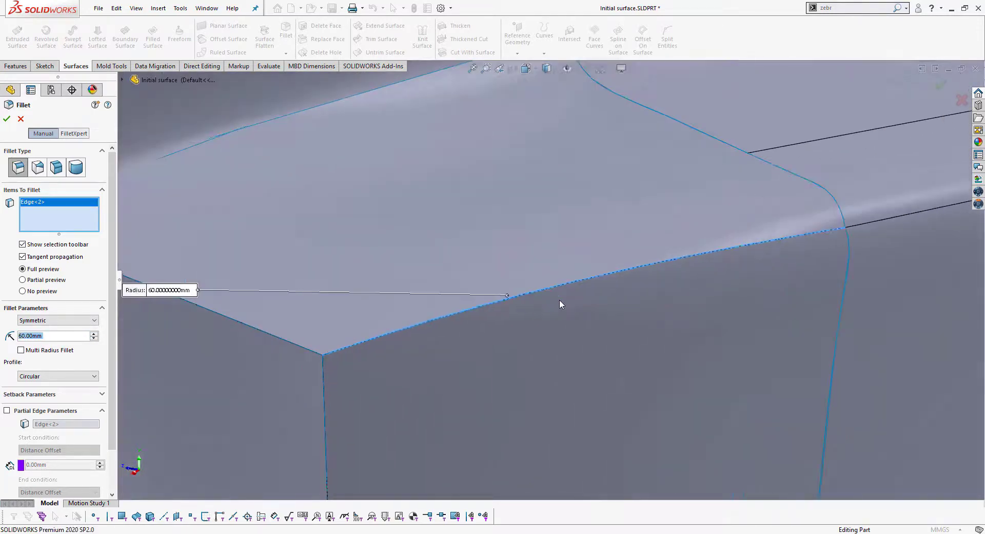
pyautogui.press('Escape')
pyautogui.scroll(3, 417, 356)
pyautogui.scroll(3, 433, 353)
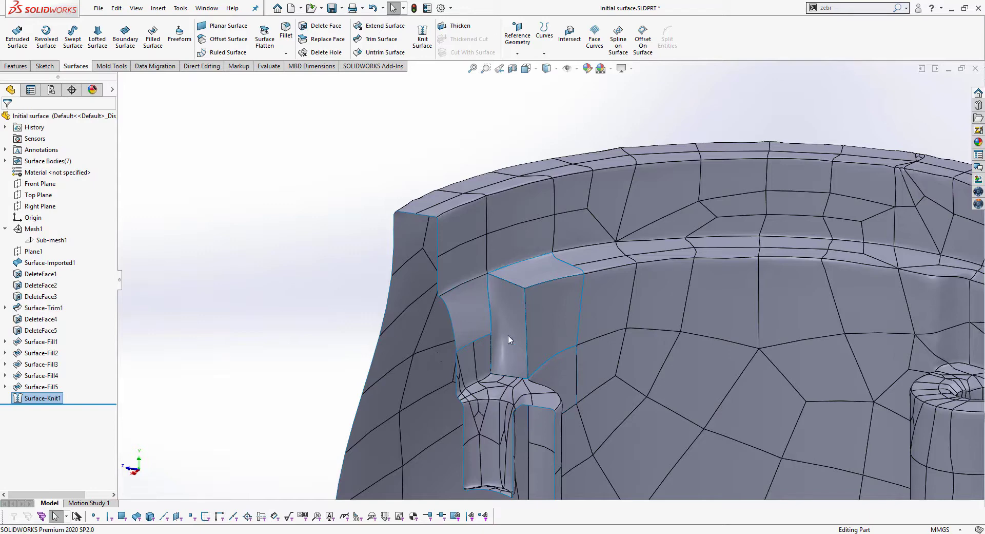
pyautogui.scroll(-3, 571, 290)
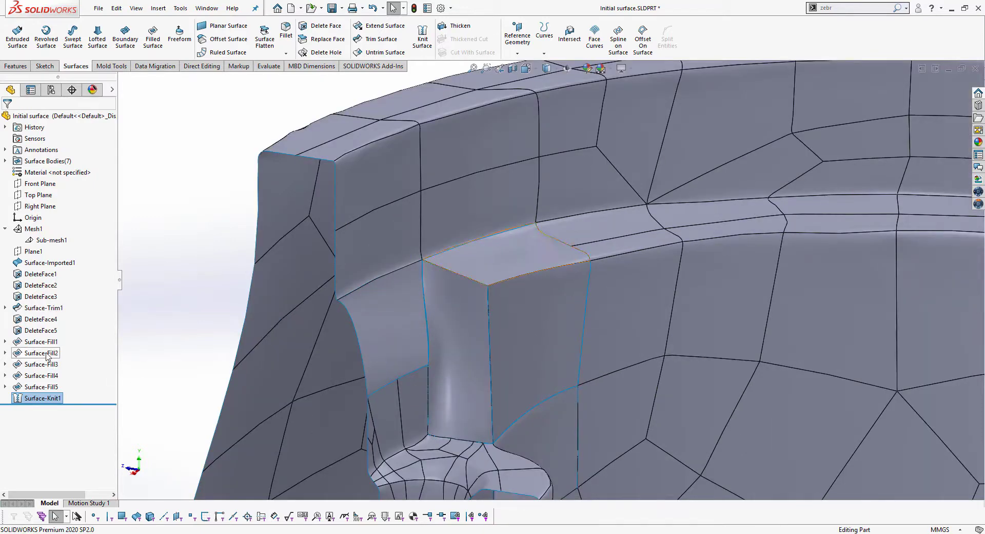
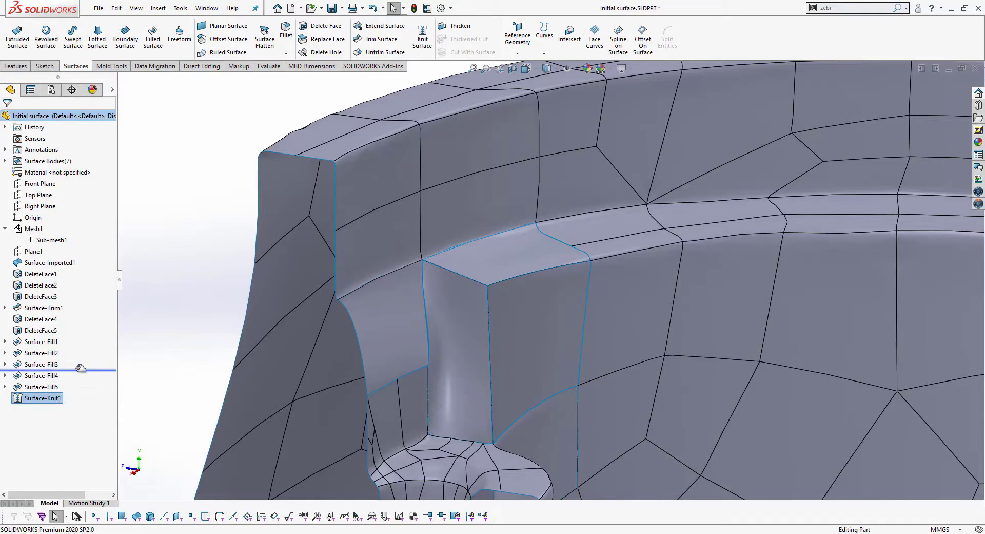
# Drag the rollback bar to just below Surface-Fill2, leaving Surface-Fill3 onward unapplied.
pyautogui.moveTo(75, 403); pyautogui.dragTo(75, 369)
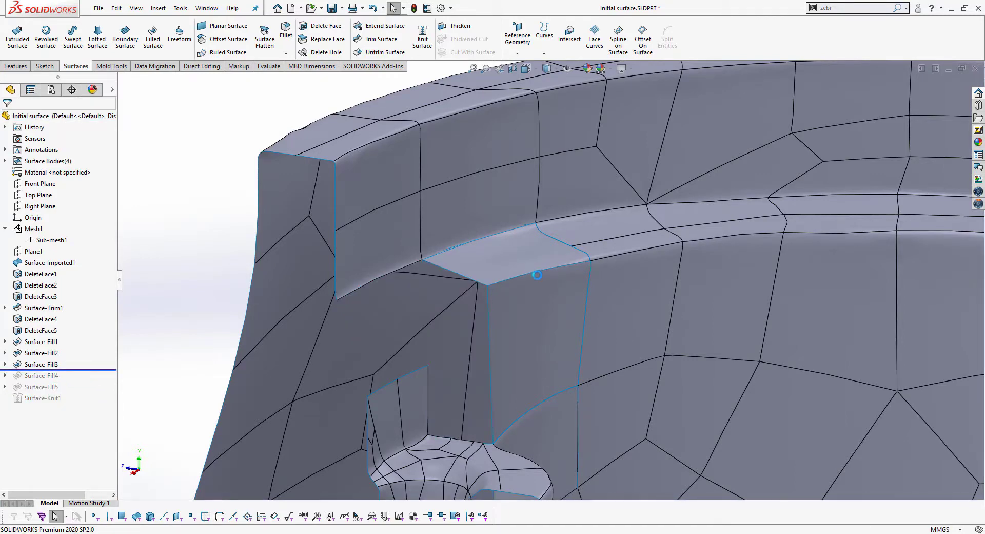
pyautogui.scroll(-1, 537, 274)
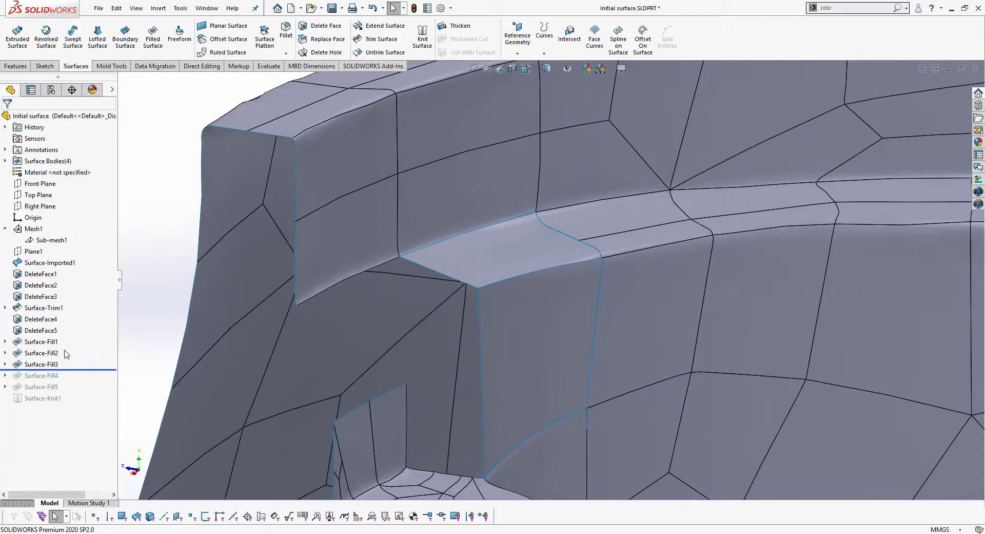
pyautogui.moveTo(75, 369); pyautogui.dragTo(75, 347)
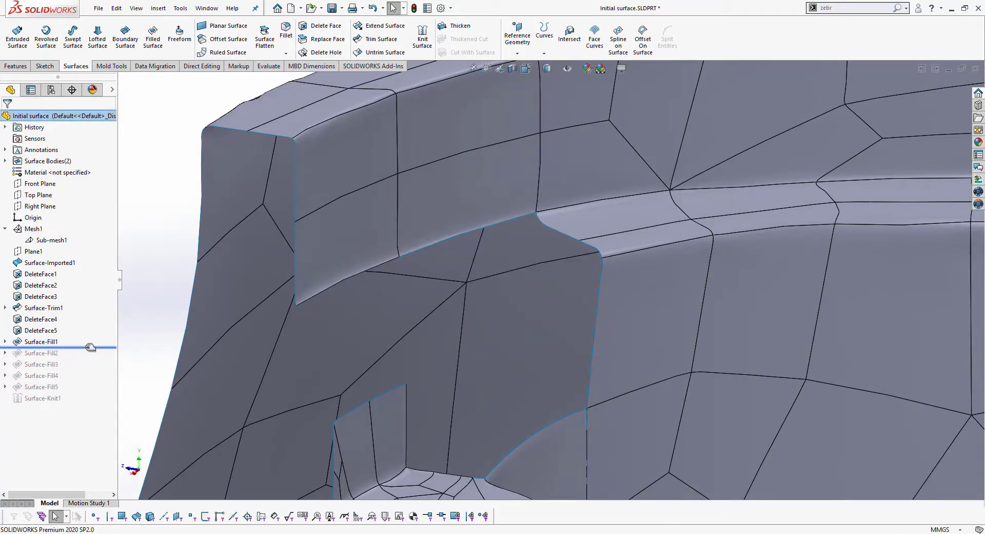
pyautogui.moveTo(91, 351); pyautogui.dragTo(91, 359)
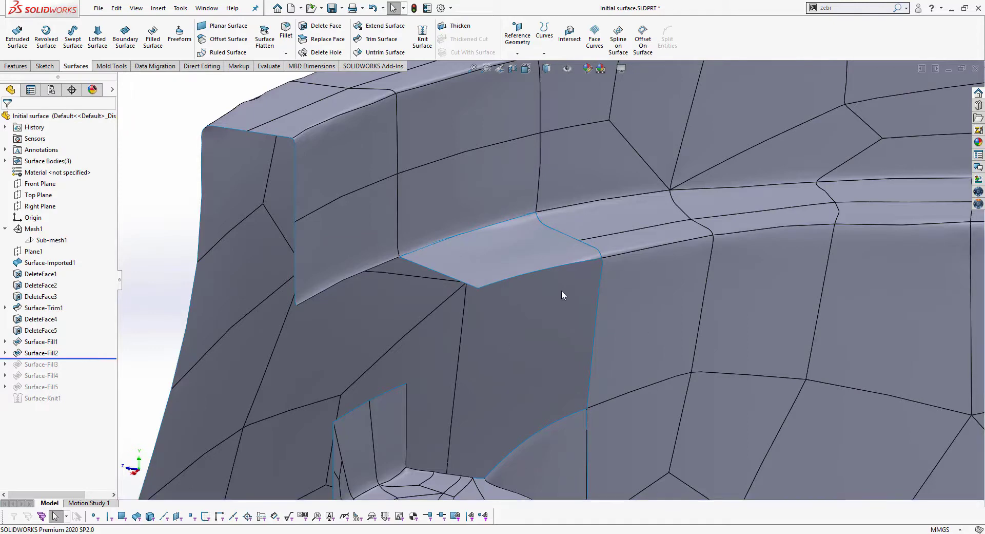
# Select the Surface-Fill2 patch and expand it to reach its 3DSketch2 boundary sketch.
pyautogui.click(482, 270)
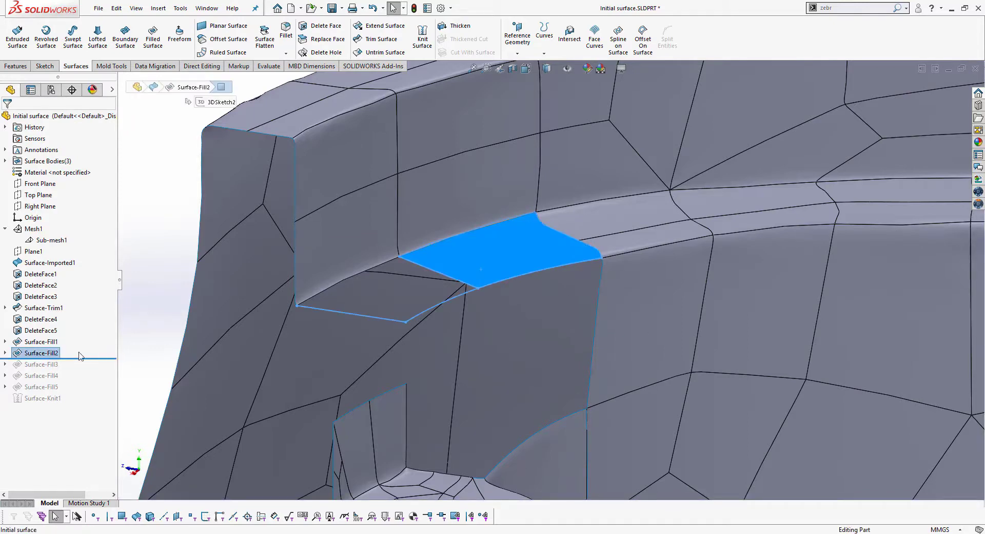
pyautogui.click(5, 353)
pyautogui.click(51, 364)
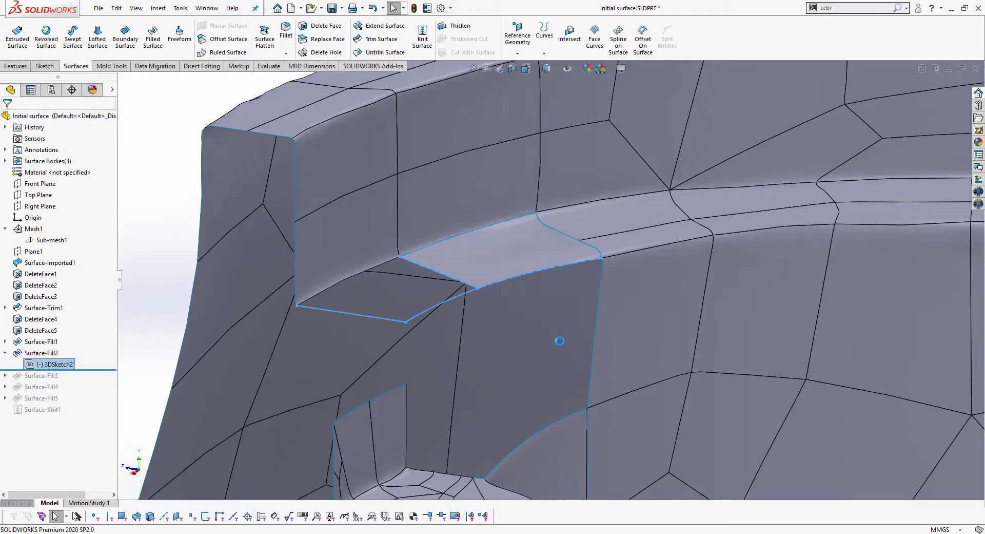
# Orbit around the boundary sketch and select the spline's loose endpoint.
pyautogui.scroll(-2, 494, 284)
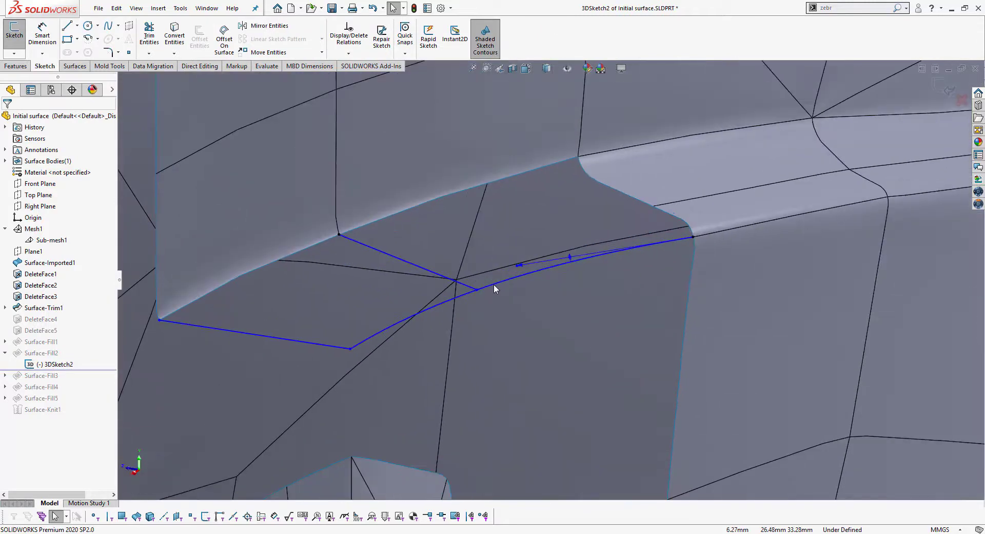
pyautogui.scroll(-2, 506, 291)
pyautogui.scroll(-1, 509, 294)
pyautogui.scroll(-1, 481, 294)
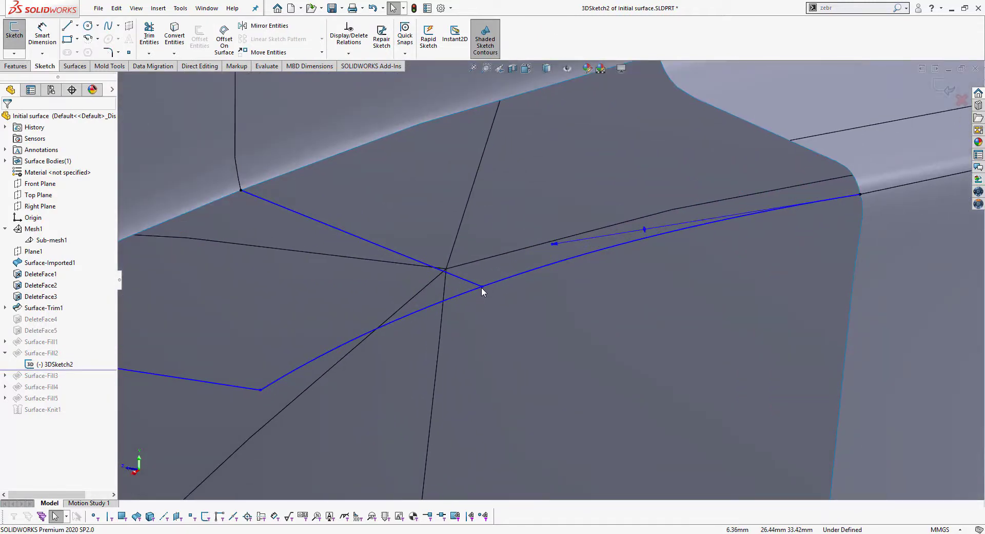
pyautogui.scroll(2, 451, 284)
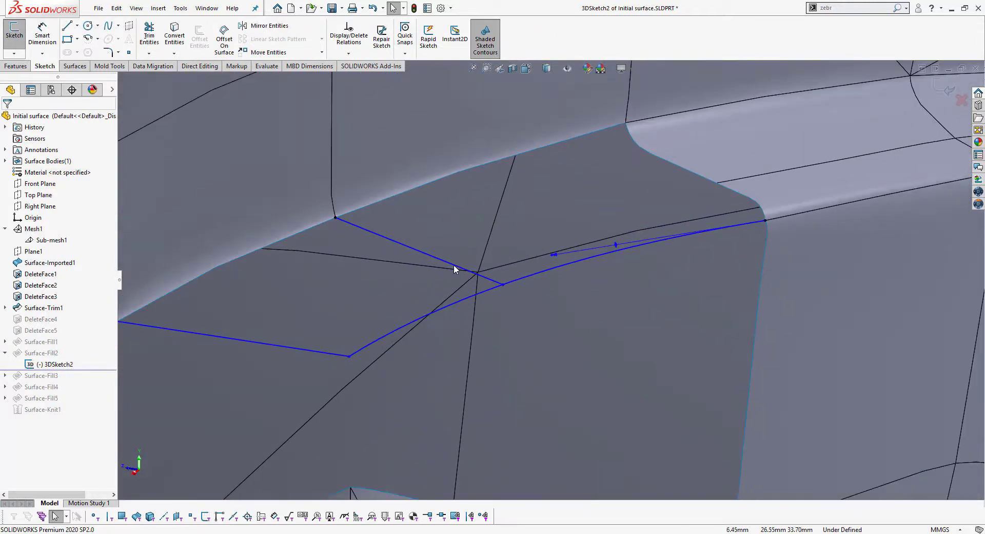
pyautogui.moveTo(451, 327); pyautogui.dragTo(470, 308, button='middle')
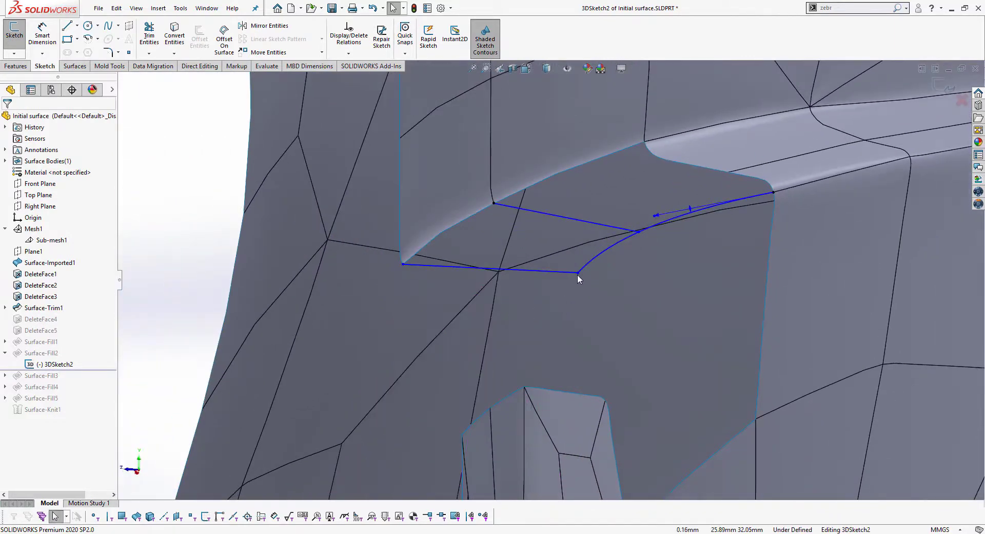
pyautogui.click(579, 273)
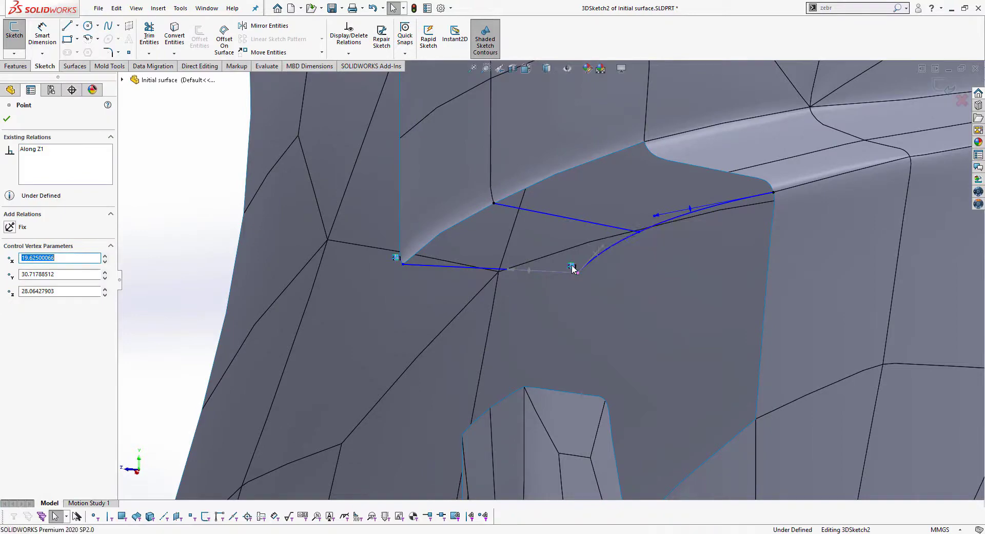
# Check the spline's depth from Top and Right views, then pull its end vertex downward.
pyautogui.hotkey('ctrl', '5')
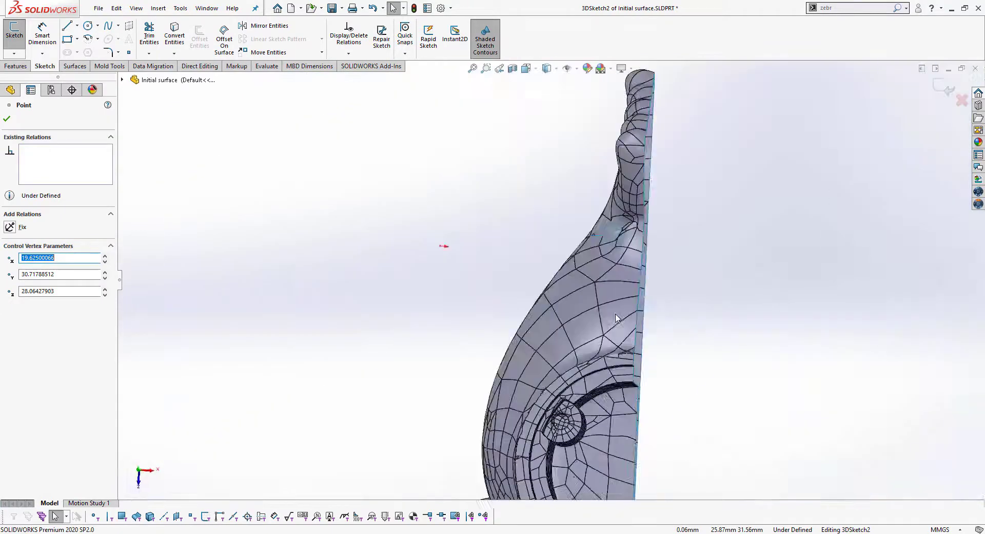
pyautogui.hotkey('ctrl', '4')
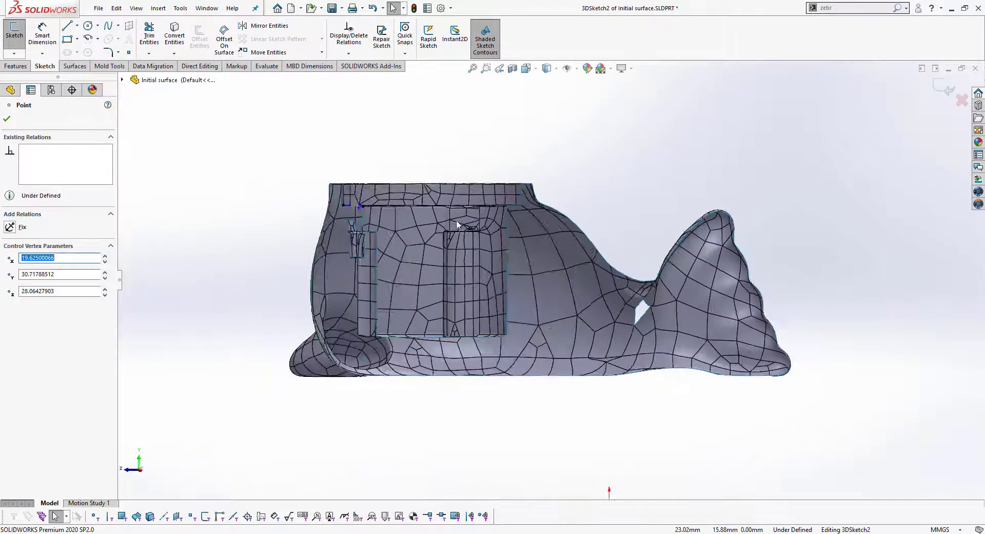
pyautogui.scroll(-5, 423, 244)
pyautogui.scroll(-3, 422, 244)
pyautogui.scroll(-3, 472, 267)
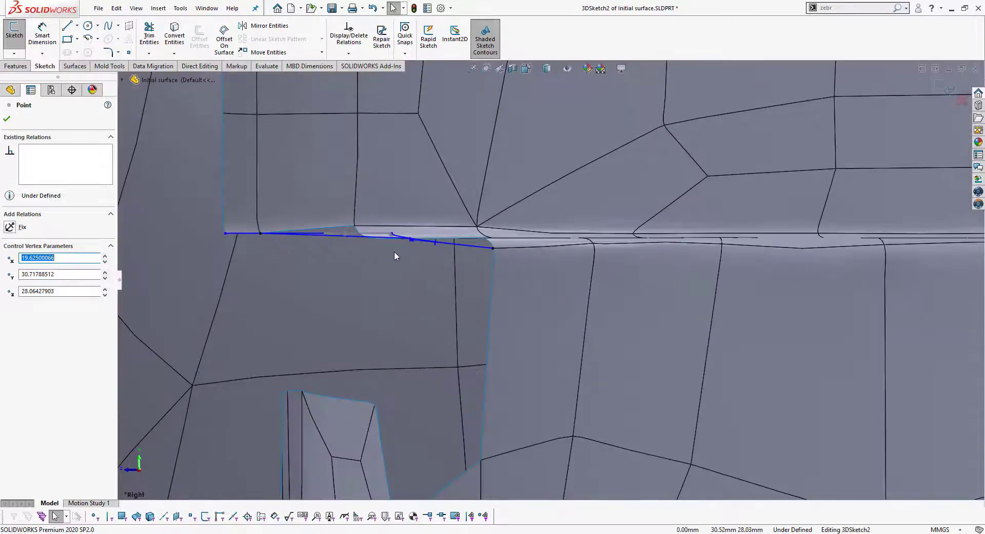
pyautogui.scroll(-3, 394, 255)
pyautogui.scroll(1, 257, 257)
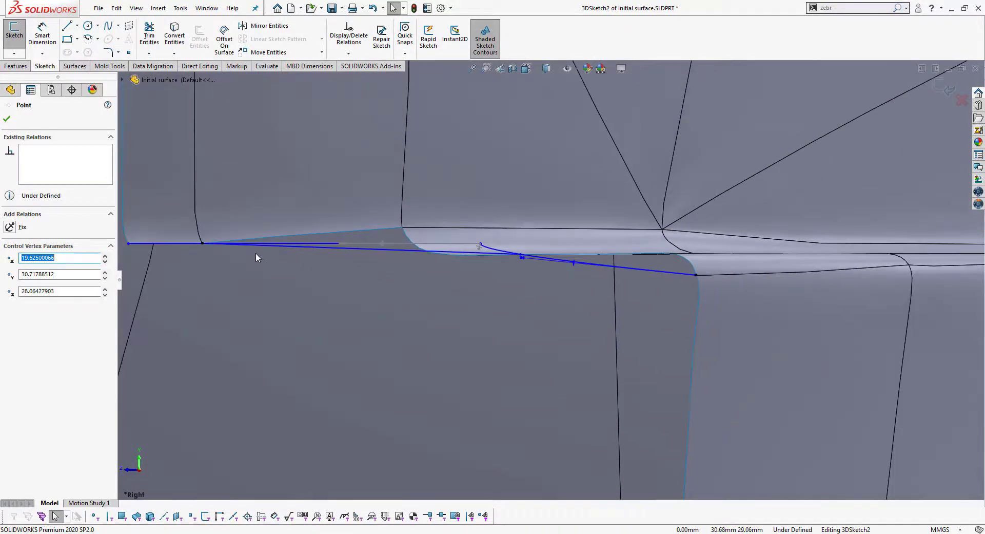
pyautogui.moveTo(372, 263); pyautogui.dragTo(477, 307, button='middle')
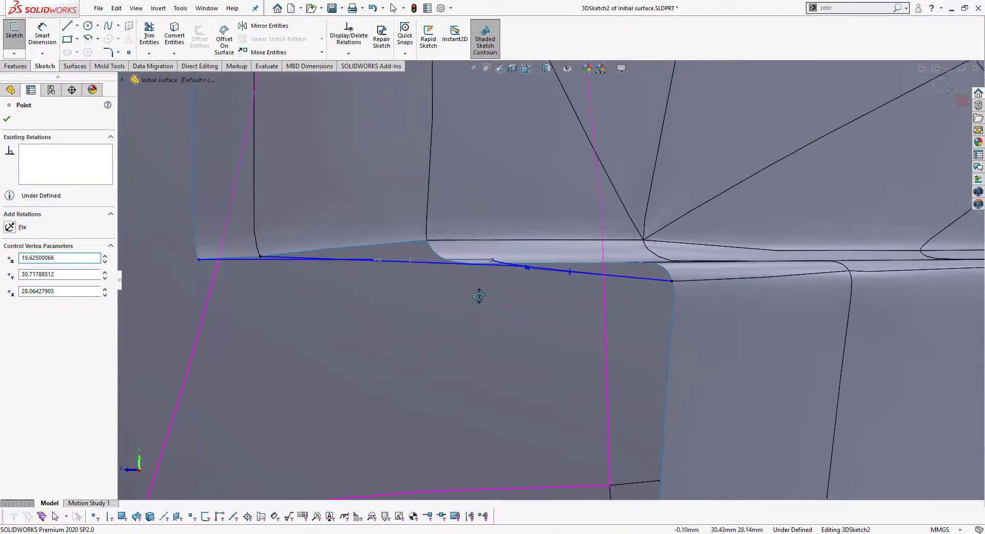
pyautogui.scroll(-2, 446, 375)
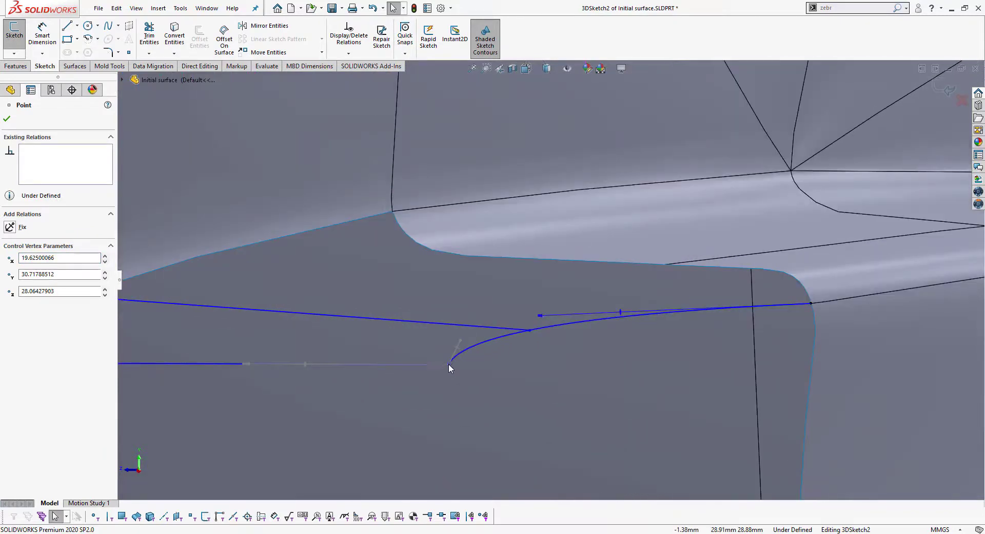
pyautogui.click(449, 365)
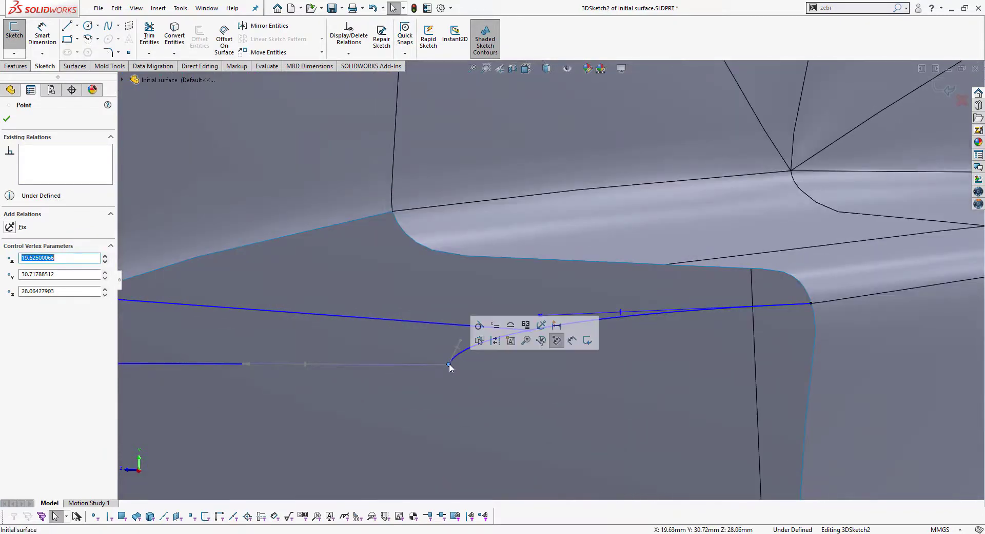
pyautogui.moveTo(450, 376); pyautogui.dragTo(450, 384)
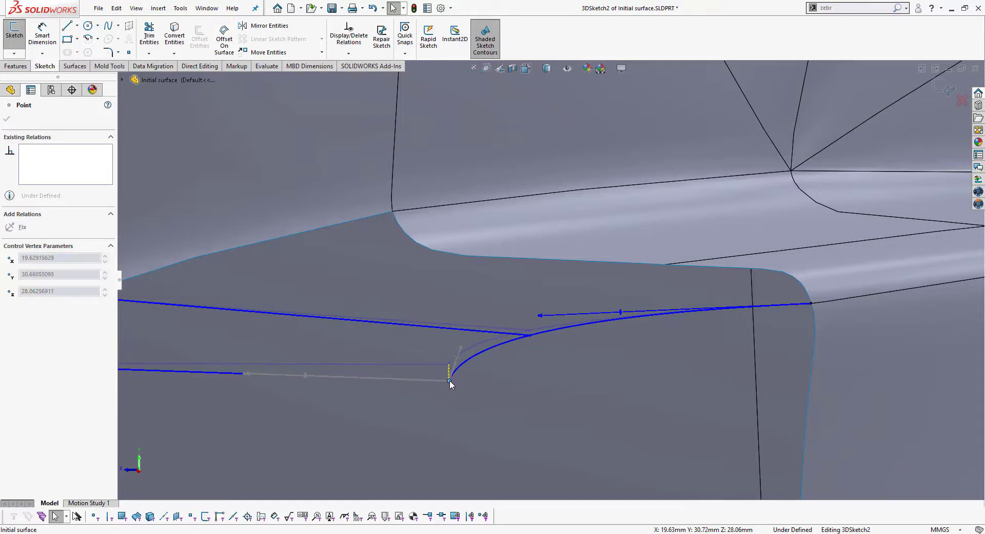
pyautogui.press('BackSpace')
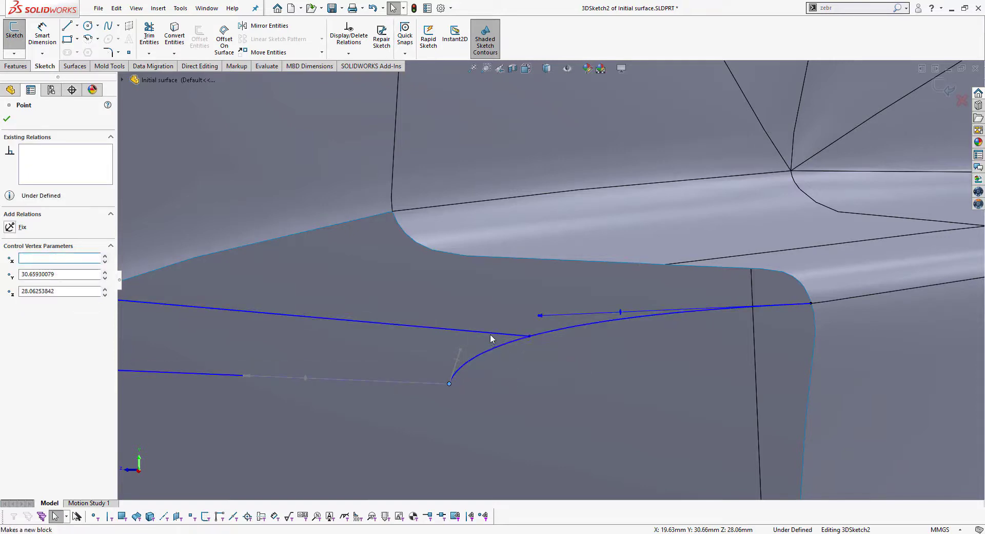
# In Right view, drag the spline end vertex further down so the curve bends into a hook.
pyautogui.scroll(2, 546, 280)
pyautogui.click(528, 70)
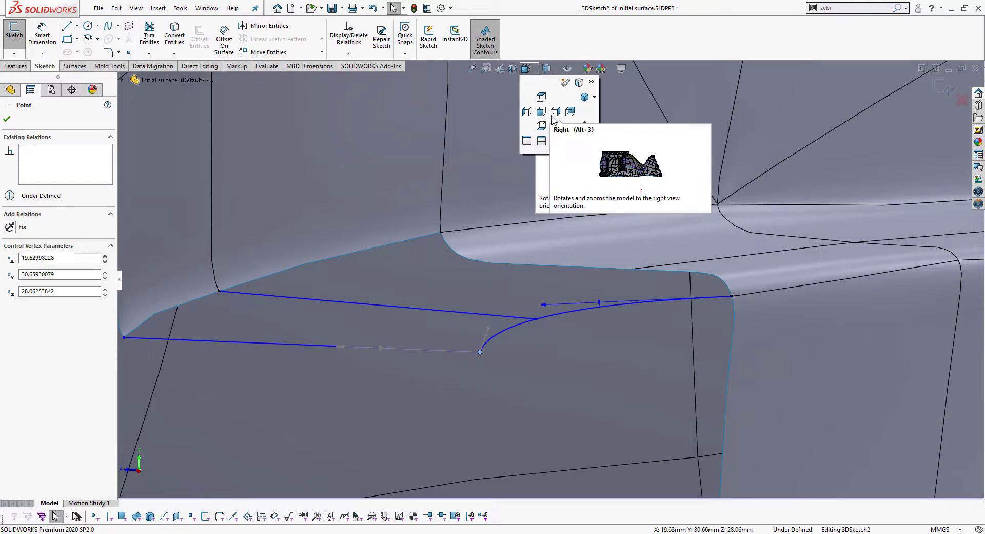
pyautogui.click(553, 119)
pyautogui.scroll(-3, 420, 219)
pyautogui.scroll(-2, 443, 275)
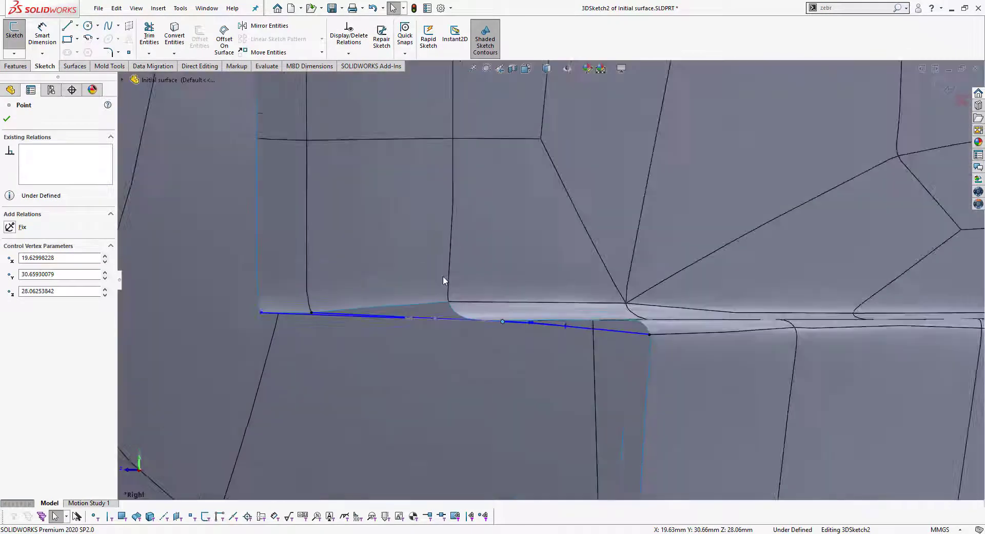
pyautogui.scroll(-2, 532, 357)
pyautogui.scroll(-2, 504, 307)
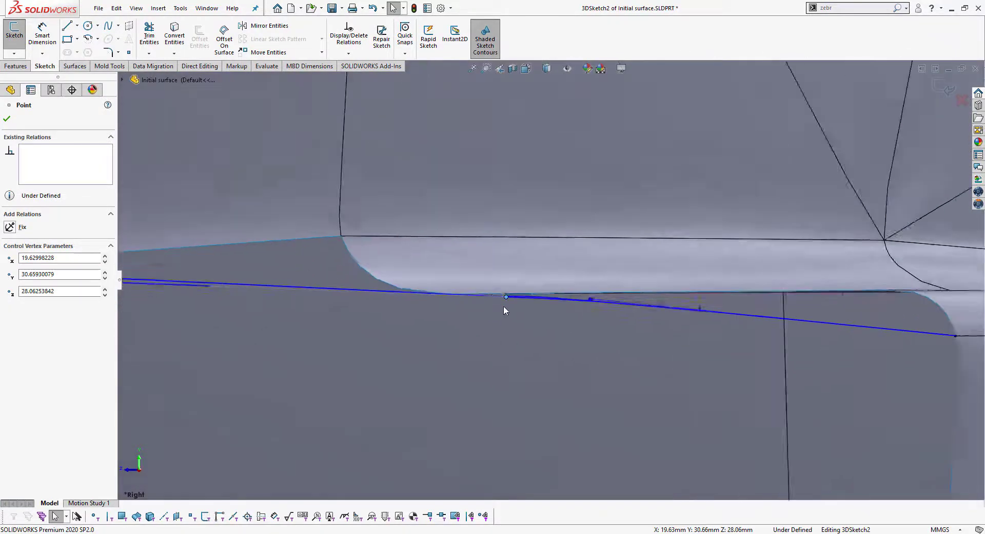
pyautogui.scroll(-2, 503, 307)
pyautogui.moveTo(517, 295); pyautogui.dragTo(504, 339)
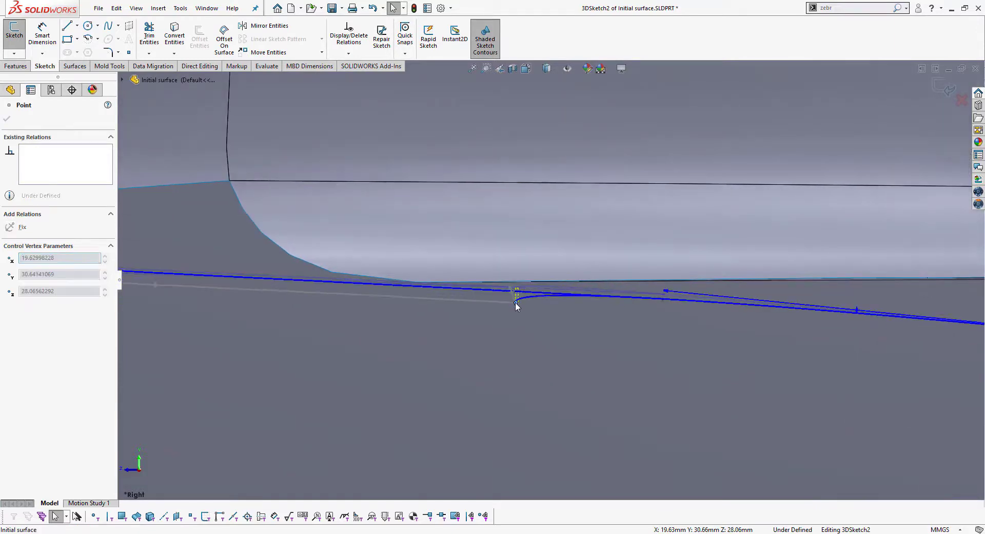
pyautogui.scroll(2, 529, 328)
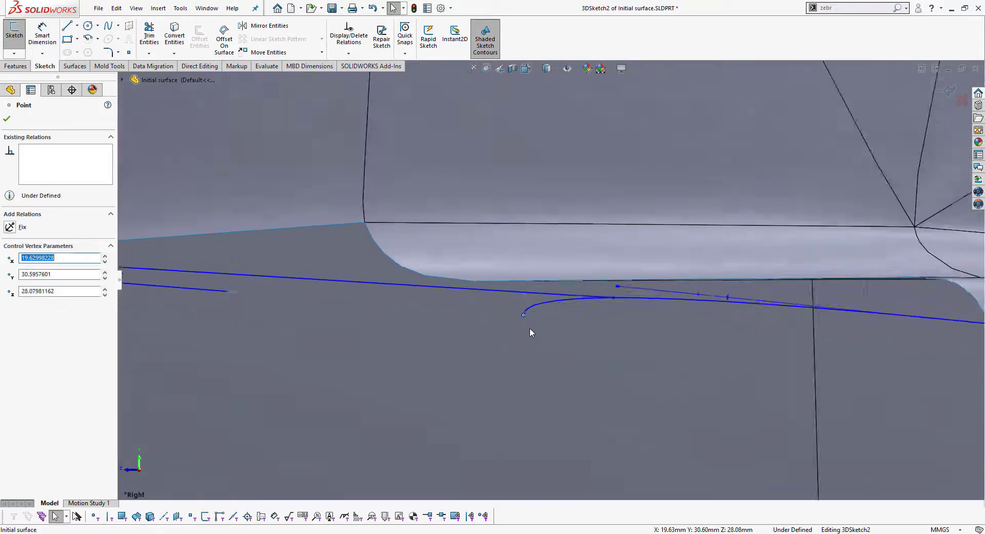
pyautogui.scroll(1, 530, 328)
pyautogui.scroll(1, 645, 308)
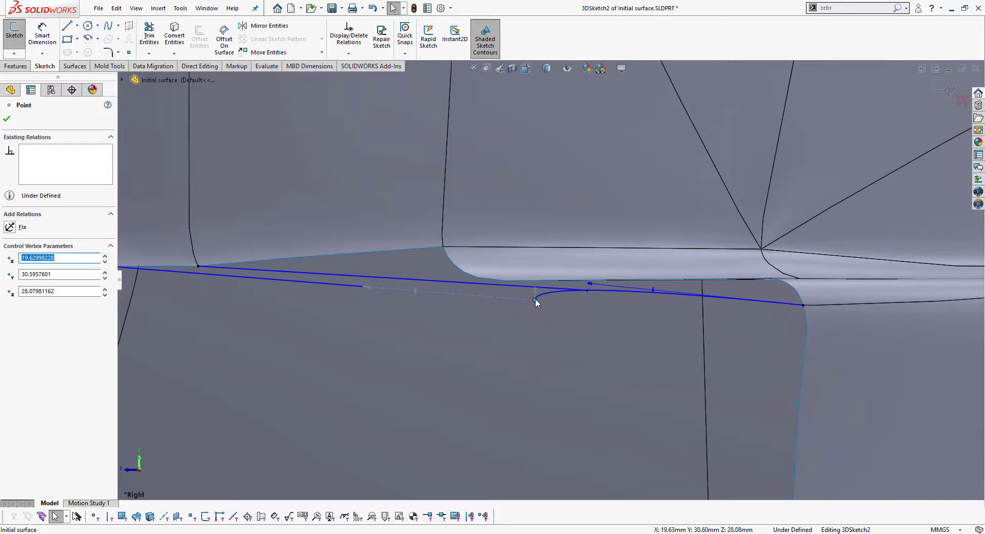
pyautogui.moveTo(535, 300); pyautogui.dragTo(536, 307)
# Orbit to check the reshaped spline and exit 3DSketch2.
pyautogui.scroll(2, 550, 279)
pyautogui.moveTo(630, 271)
pyautogui.mouseDown(button='middle')
pyautogui.moveTo(620, 274)
pyautogui.moveTo(874, 161)
pyautogui.mouseUp(button='middle')
pyautogui.click(940, 86)
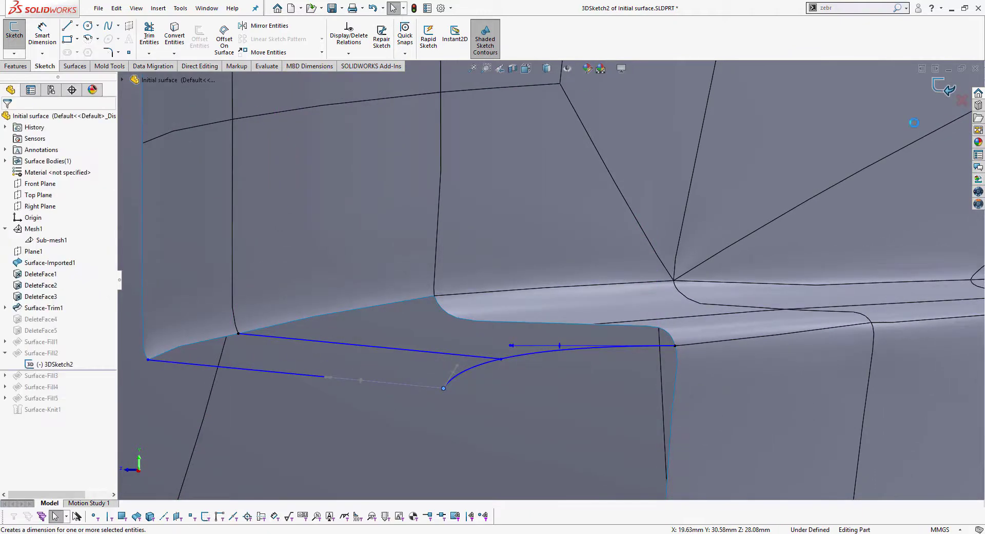
# Bend the straight boundary segment of 3DSketch2 into a curve, moving its spline point to the arc junction.
pyautogui.moveTo(627, 308)
pyautogui.mouseDown(button='middle')
pyautogui.moveTo(538, 331)
pyautogui.moveTo(510, 365)
pyautogui.moveTo(607, 176)
pyautogui.moveTo(587, 227)
pyautogui.mouseUp(button='middle')
pyautogui.scroll(2, 607, 176)
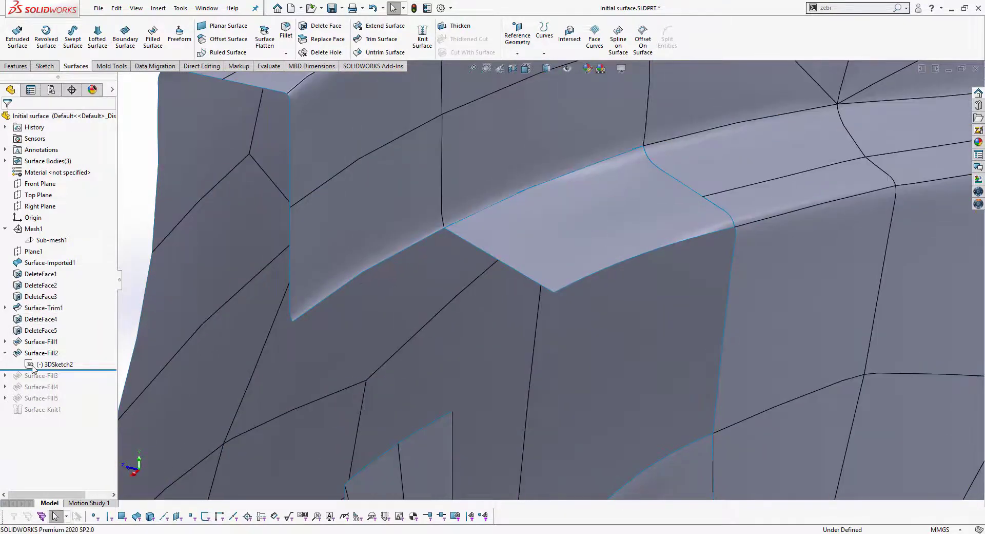
pyautogui.click(54, 364)
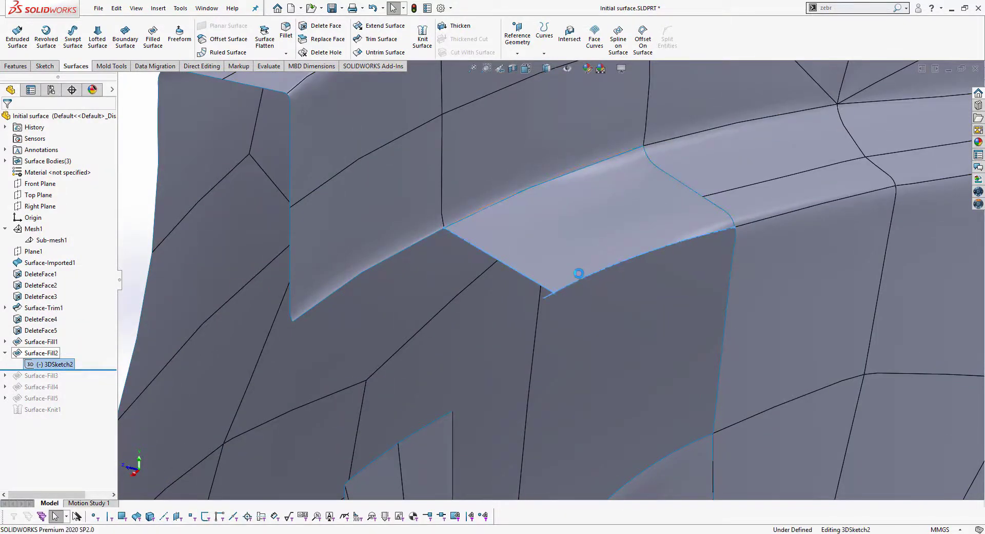
pyautogui.moveTo(578, 273)
pyautogui.mouseDown(button='middle')
pyautogui.moveTo(576, 264)
pyautogui.moveTo(721, 222)
pyautogui.moveTo(562, 322)
pyautogui.mouseUp(button='middle')
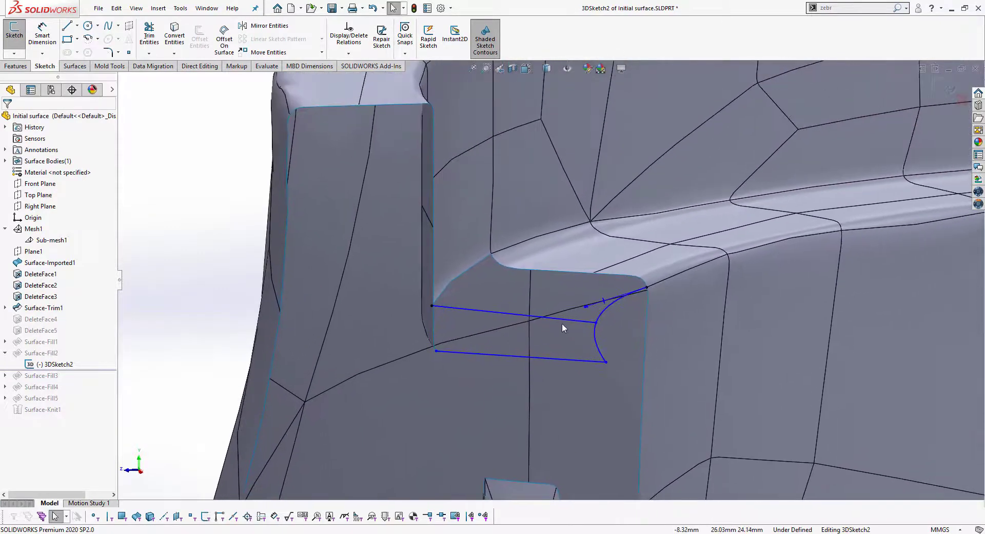
pyautogui.click(570, 318)
pyautogui.scroll(-3, 597, 319)
pyautogui.scroll(-2, 598, 319)
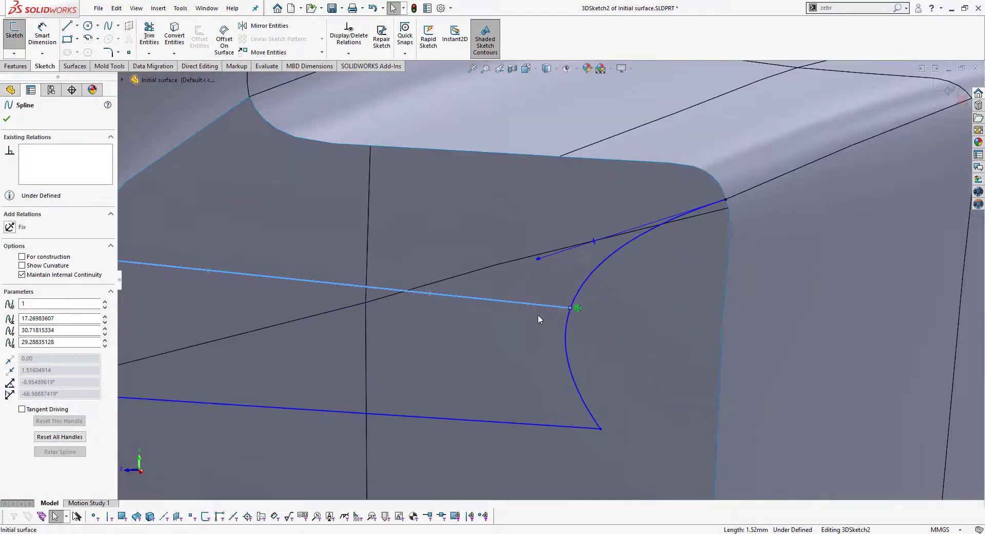
pyautogui.moveTo(429, 293); pyautogui.dragTo(458, 284)
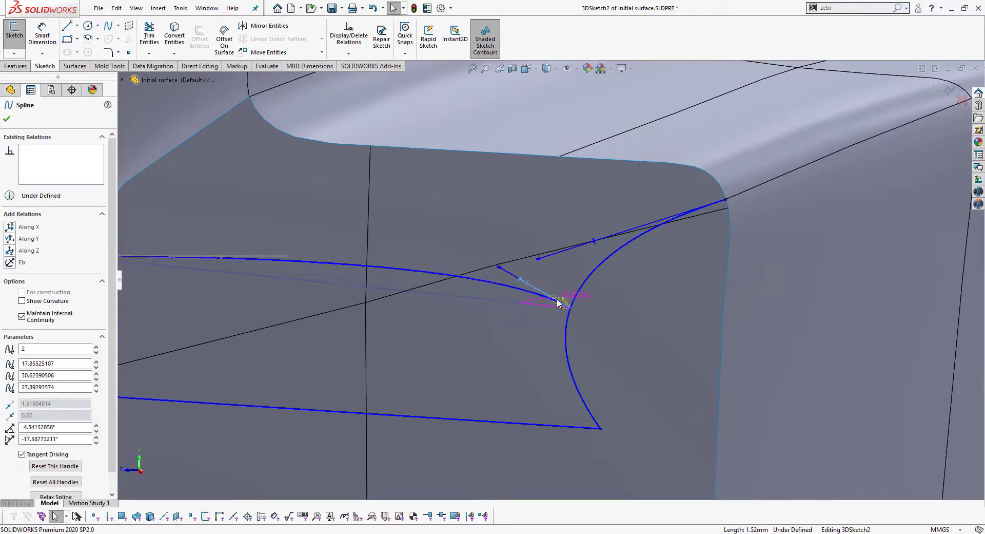
pyautogui.moveTo(458, 284)
pyautogui.mouseDown()
pyautogui.moveTo(566, 307)
pyautogui.moveTo(569, 288)
pyautogui.mouseUp()
# Reshape and shorten the spline's start tangent, then adjust the tangent at the arc junction.
pyautogui.scroll(-2, 565, 303)
pyautogui.scroll(-1, 554, 293)
pyautogui.scroll(3, 371, 303)
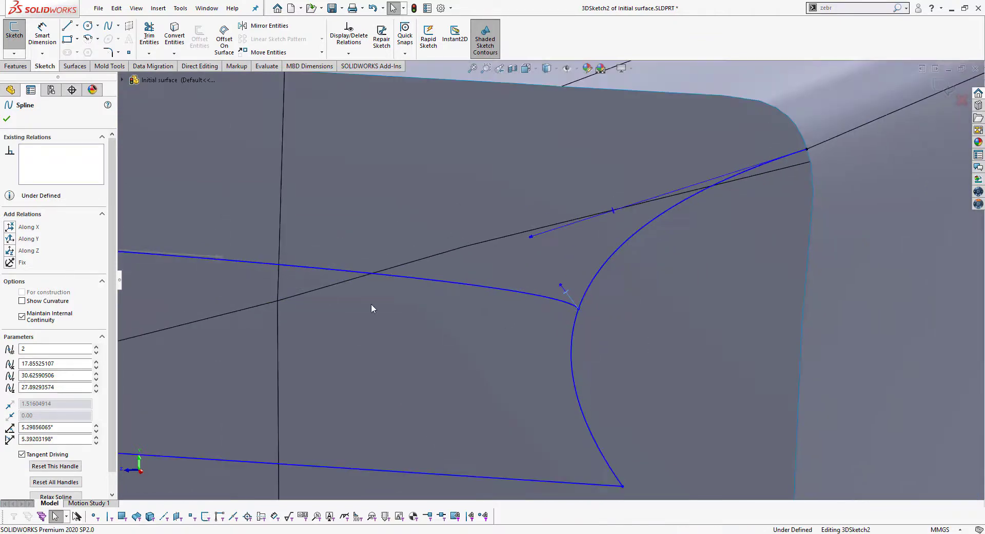
pyautogui.scroll(-1, 313, 291)
pyautogui.scroll(-1, 379, 297)
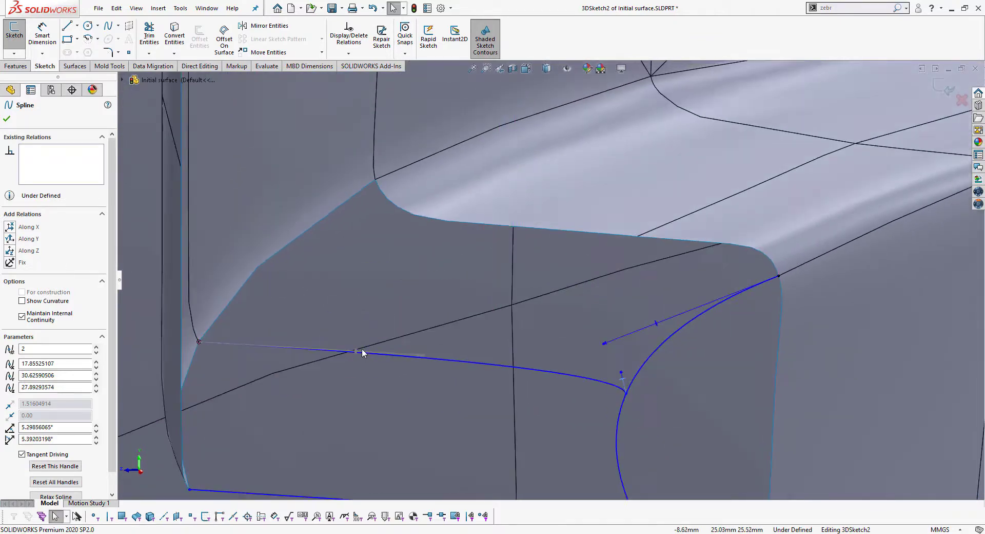
pyautogui.moveTo(362, 352)
pyautogui.mouseDown()
pyautogui.moveTo(225, 363)
pyautogui.moveTo(238, 352)
pyautogui.mouseUp()
pyautogui.scroll(-2, 238, 352)
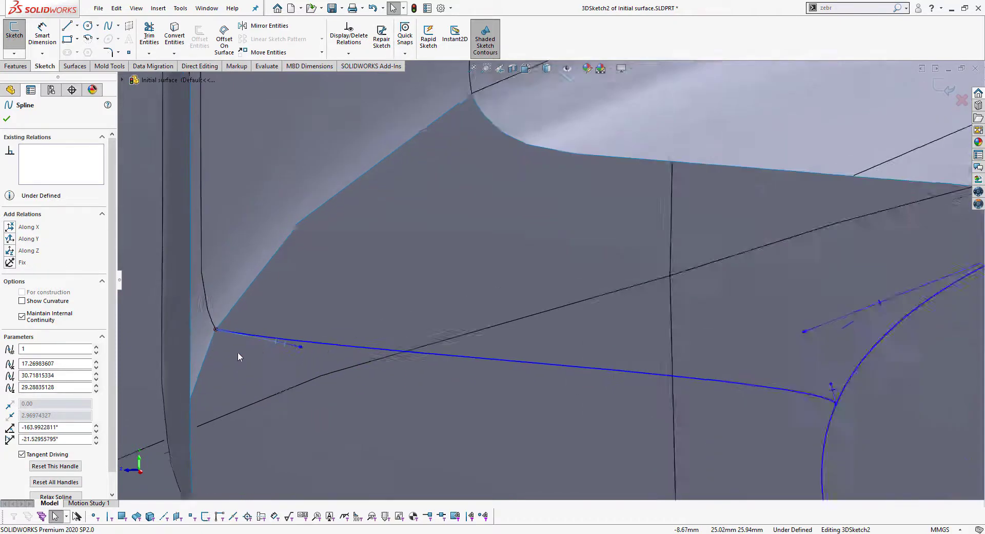
pyautogui.scroll(-2, 238, 352)
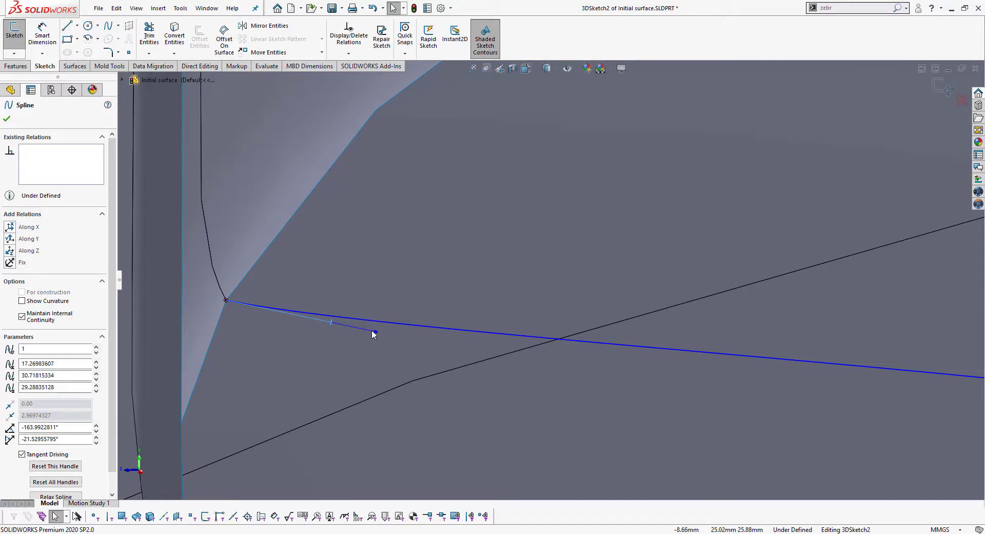
pyautogui.moveTo(373, 331); pyautogui.dragTo(255, 325)
pyautogui.scroll(3, 631, 353)
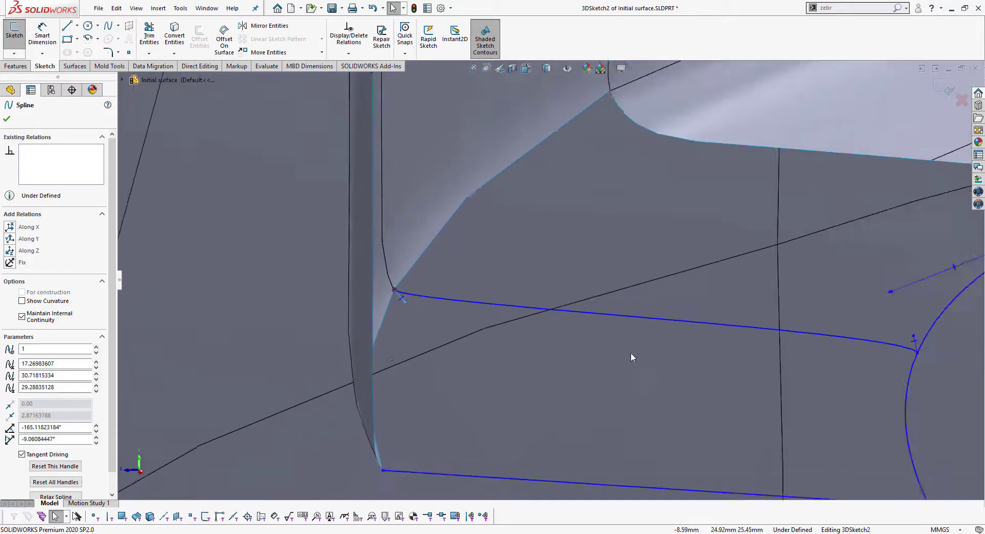
pyautogui.scroll(-2, 571, 349)
pyautogui.scroll(-5, 574, 300)
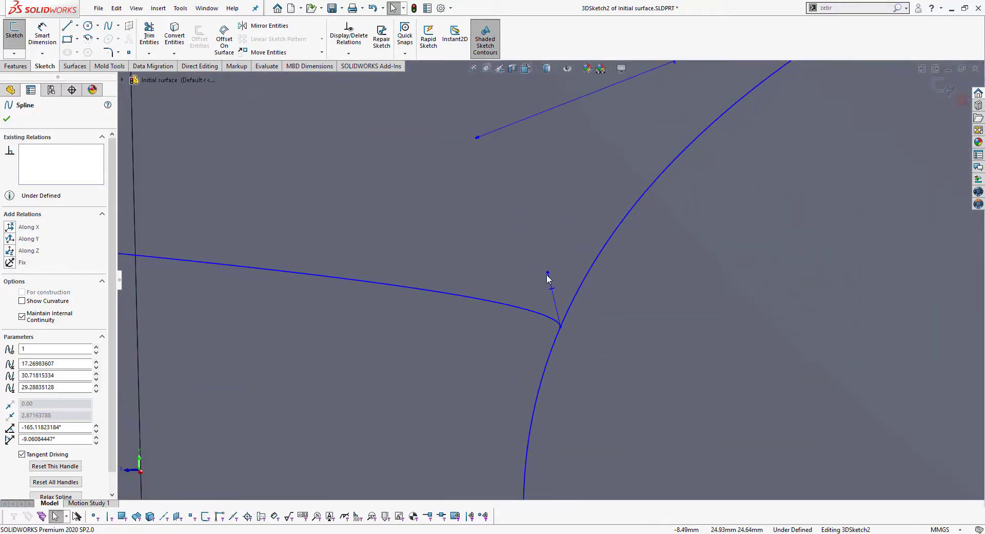
pyautogui.moveTo(548, 275); pyautogui.dragTo(565, 250)
pyautogui.scroll(3, 530, 266)
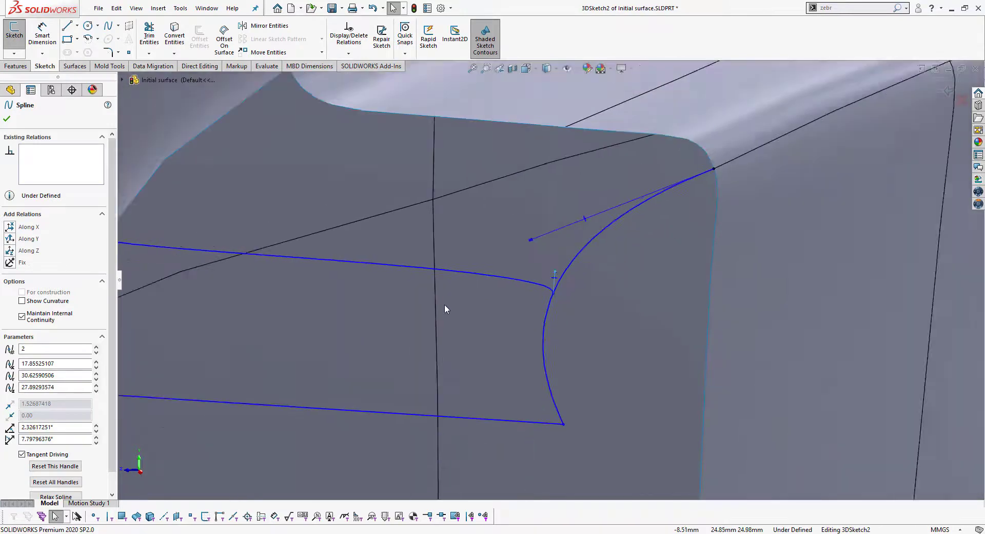
pyautogui.scroll(2, 444, 304)
# Pull the spline's end tangent back toward the endpoint and exit the sketch to rebuild the fill.
pyautogui.moveTo(425, 302); pyautogui.dragTo(478, 301, button='middle')
pyautogui.moveTo(394, 295)
pyautogui.mouseDown(button='middle')
pyautogui.moveTo(482, 301)
pyautogui.moveTo(420, 310)
pyautogui.moveTo(405, 288)
pyautogui.mouseUp(button='middle')
pyautogui.scroll(-3, 404, 278)
pyautogui.scroll(-2, 440, 287)
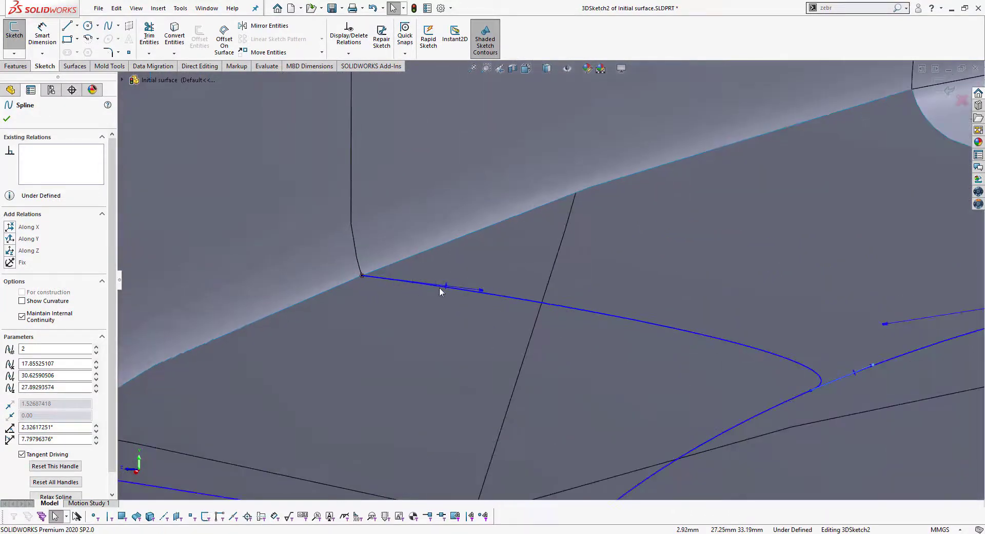
pyautogui.moveTo(481, 289); pyautogui.dragTo(369, 291)
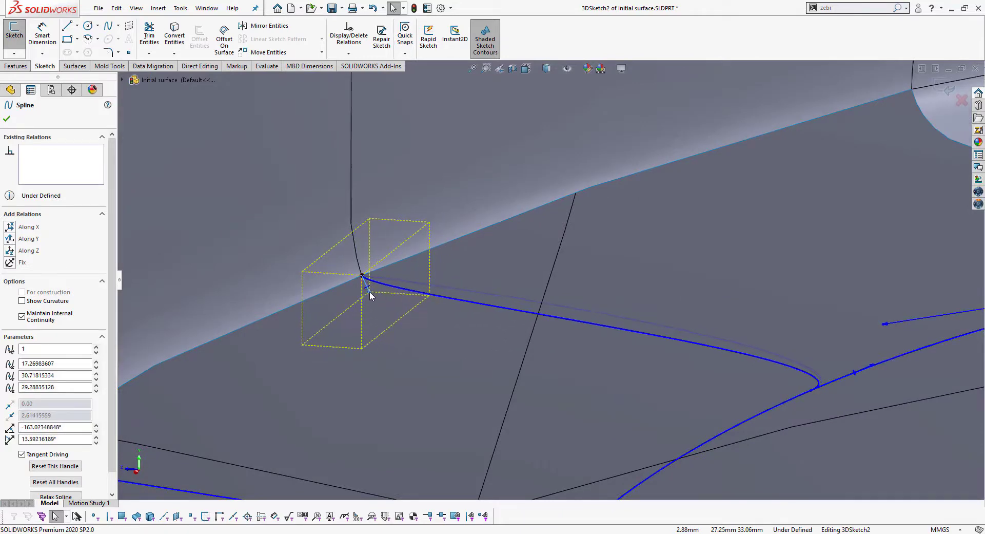
pyautogui.scroll(2, 486, 331)
pyautogui.scroll(2, 487, 331)
pyautogui.scroll(-1, 681, 252)
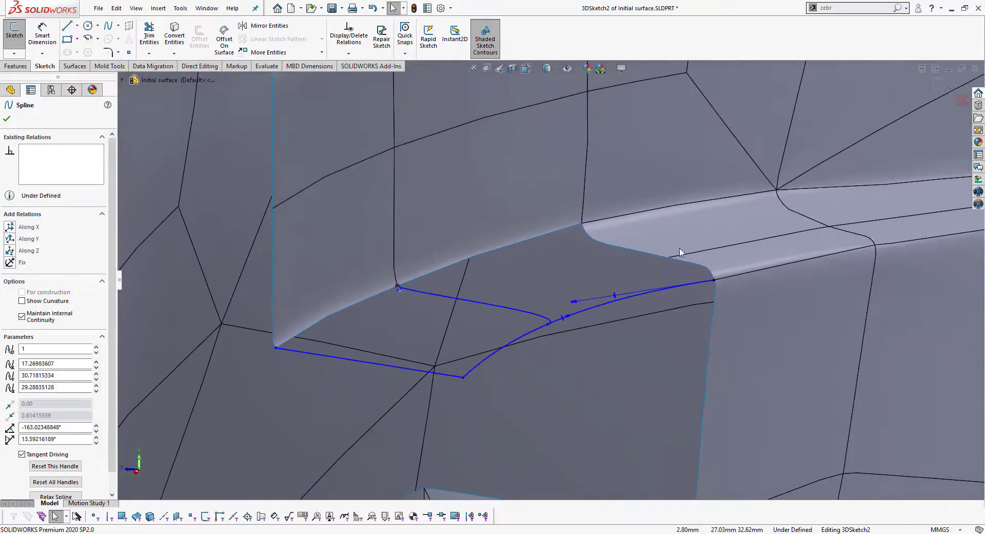
pyautogui.click(937, 89)
# Edit Surface-Fill2, inspect the rebuilt patch from several angles, and accept it.
pyautogui.moveTo(538, 313)
pyautogui.mouseDown(button='middle')
pyautogui.moveTo(488, 352)
pyautogui.moveTo(534, 279)
pyautogui.mouseUp(button='middle')
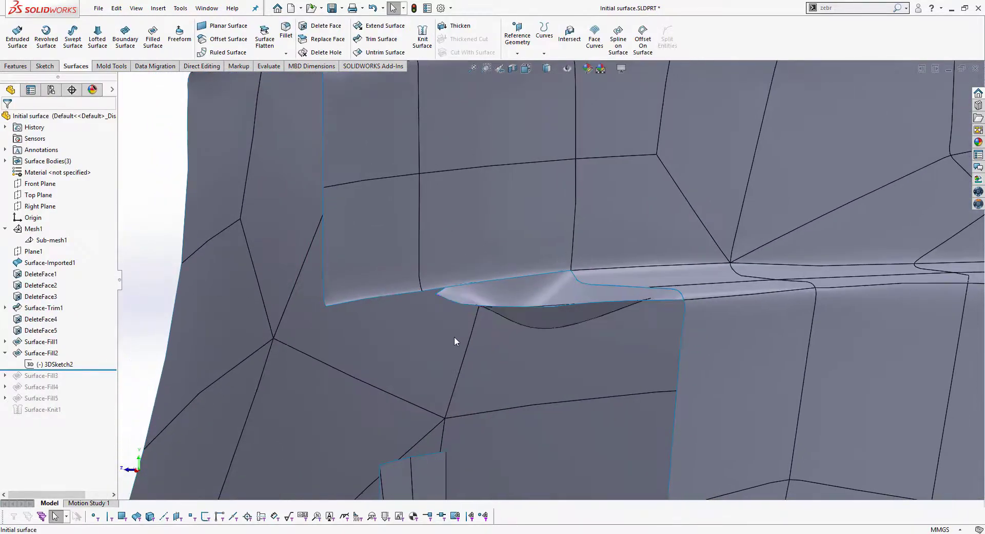
pyautogui.moveTo(455, 340)
pyautogui.mouseDown(button='middle')
pyautogui.moveTo(511, 288)
pyautogui.moveTo(484, 345)
pyautogui.moveTo(432, 382)
pyautogui.mouseUp(button='middle')
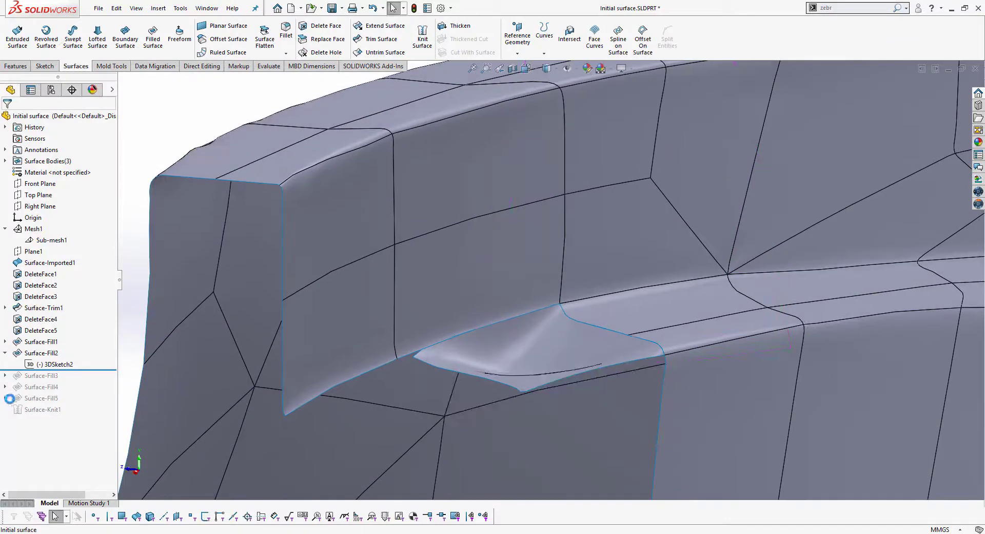
pyautogui.click(49, 353)
pyautogui.click(57, 331)
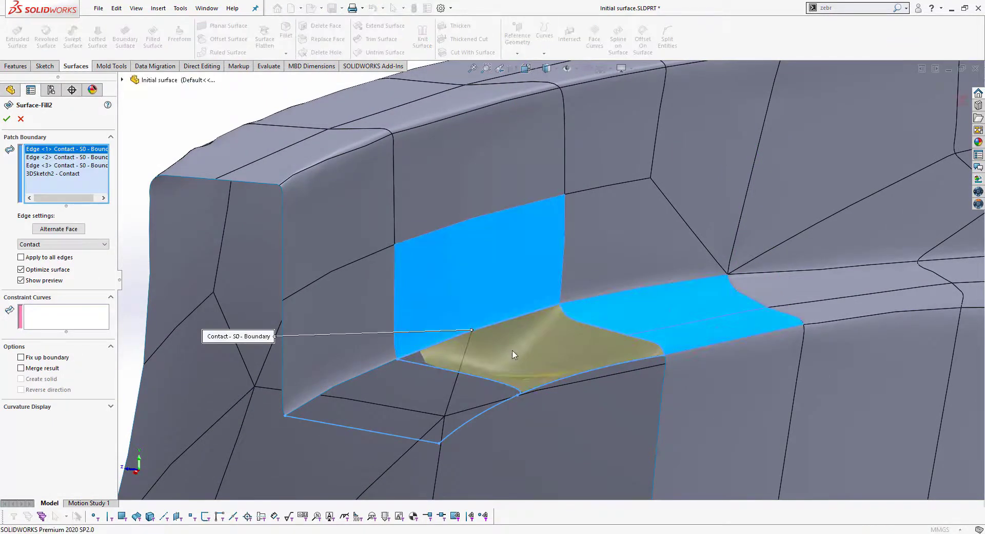
pyautogui.scroll(2, 512, 359)
pyautogui.moveTo(512, 360)
pyautogui.mouseDown(button='middle')
pyautogui.moveTo(473, 400)
pyautogui.moveTo(413, 359)
pyautogui.moveTo(340, 354)
pyautogui.mouseUp(button='middle')
pyautogui.scroll(-3, 426, 323)
pyautogui.scroll(-2, 426, 324)
pyautogui.scroll(-1, 455, 332)
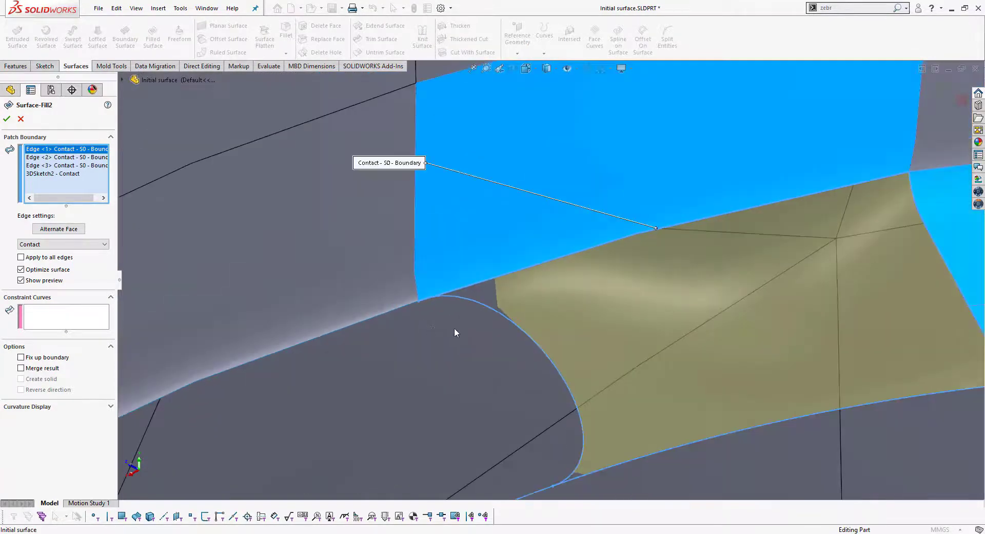
pyautogui.moveTo(454, 333)
pyautogui.mouseDown(button='middle')
pyautogui.moveTo(407, 345)
pyautogui.moveTo(440, 340)
pyautogui.moveTo(411, 367)
pyautogui.mouseUp(button='middle')
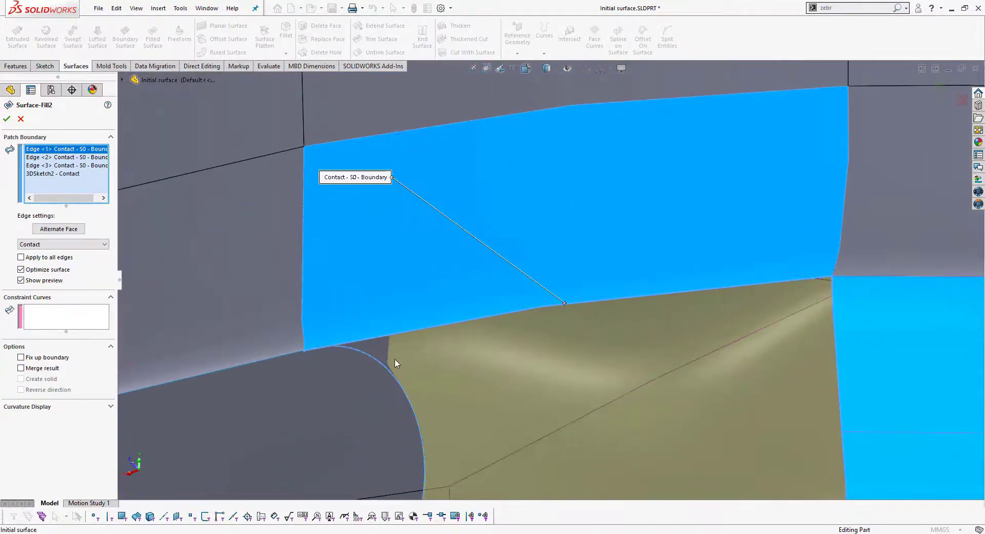
pyautogui.press('Return')
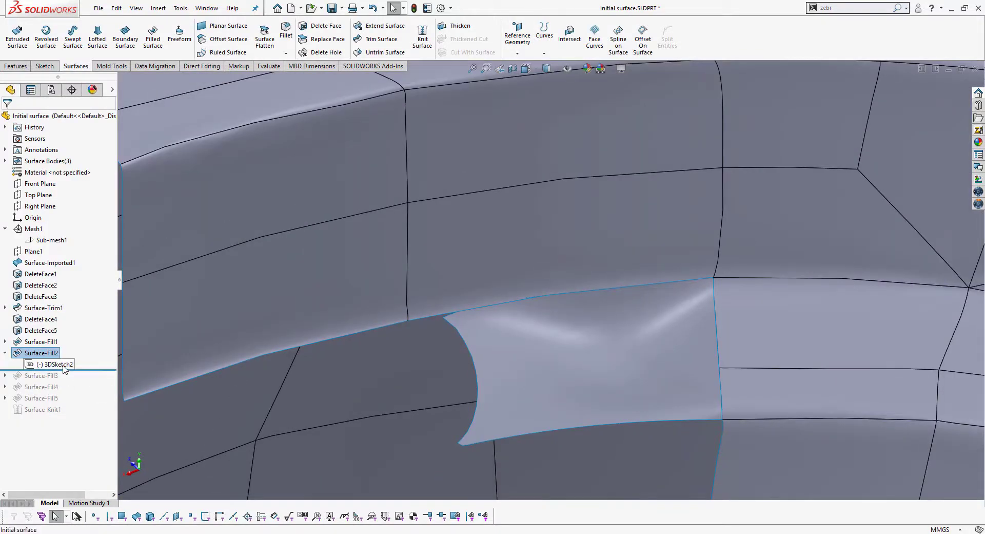
pyautogui.click(54, 364)
# Reopen 3DSketch2 and swing the spline's tangent to reshape the curve.
pyautogui.click(73, 336)
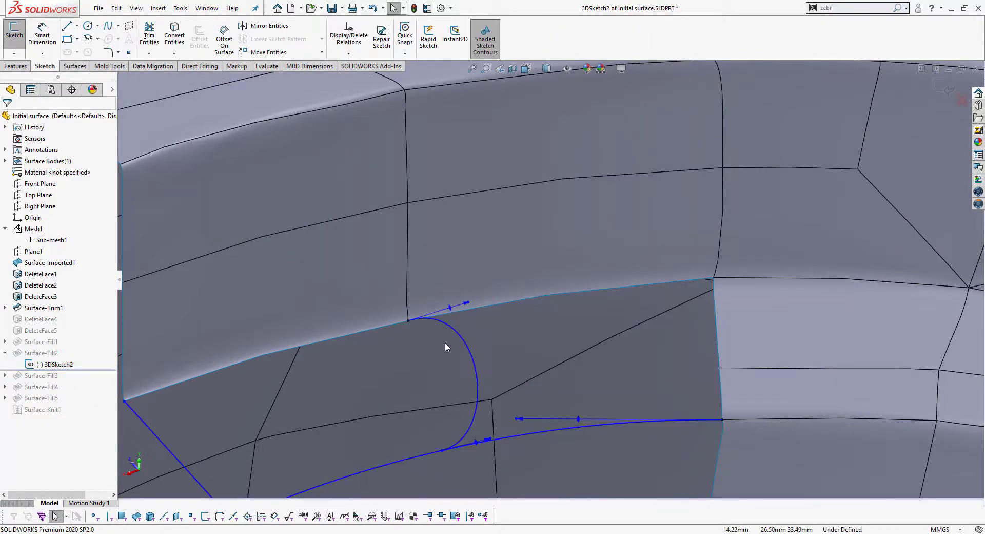
pyautogui.moveTo(465, 344); pyautogui.dragTo(415, 293, button='middle')
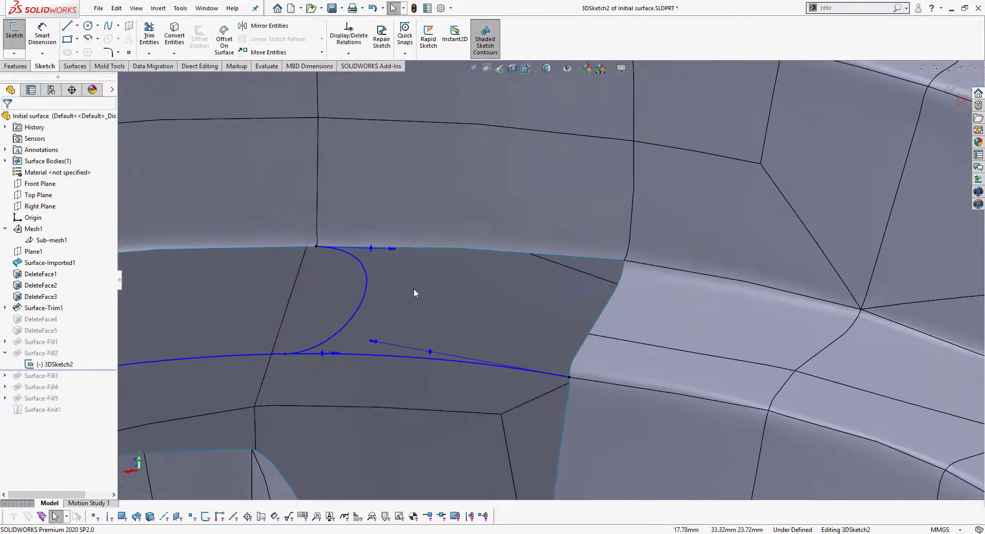
pyautogui.moveTo(393, 248); pyautogui.dragTo(306, 279)
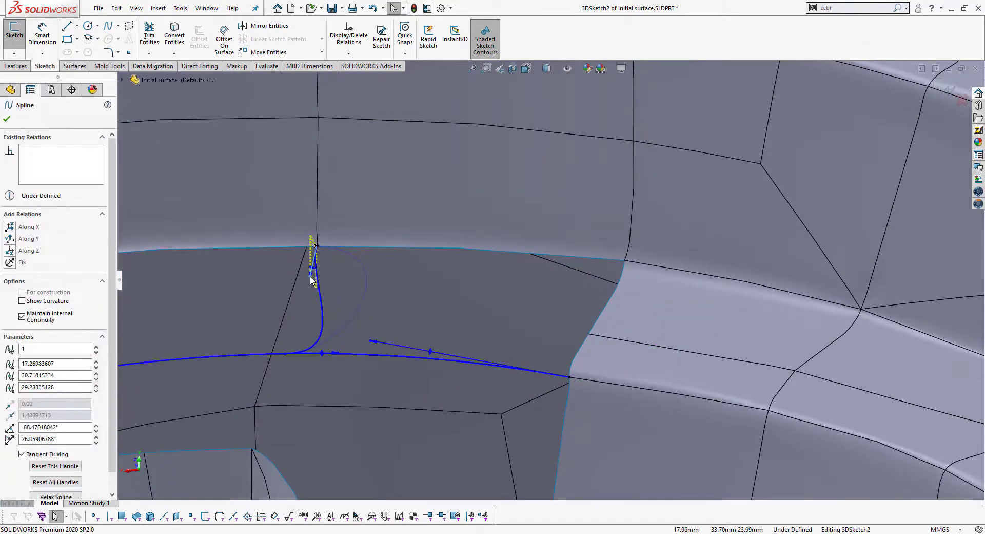
pyautogui.moveTo(326, 327); pyautogui.dragTo(406, 326, button='middle')
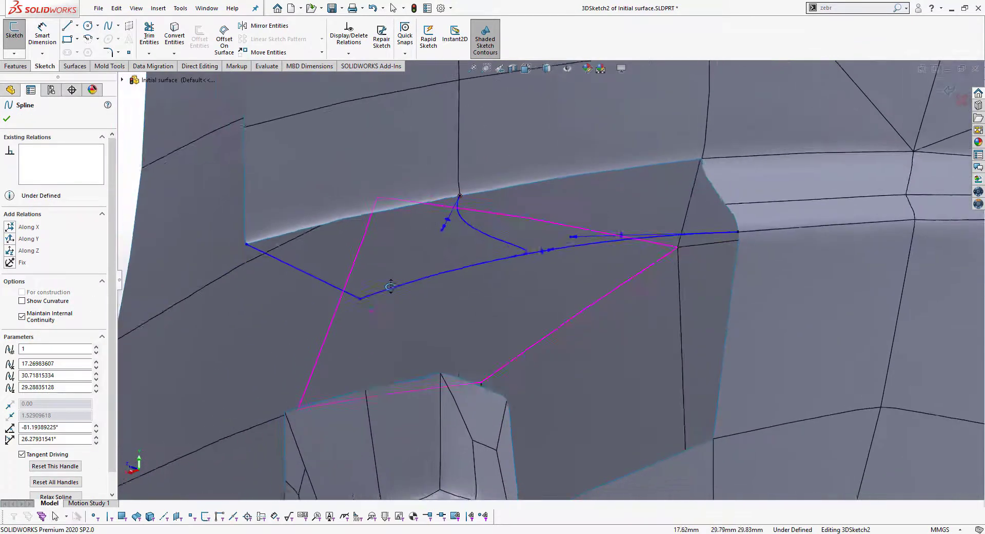
pyautogui.scroll(-2, 583, 358)
pyautogui.scroll(-3, 578, 345)
pyautogui.scroll(2, 535, 328)
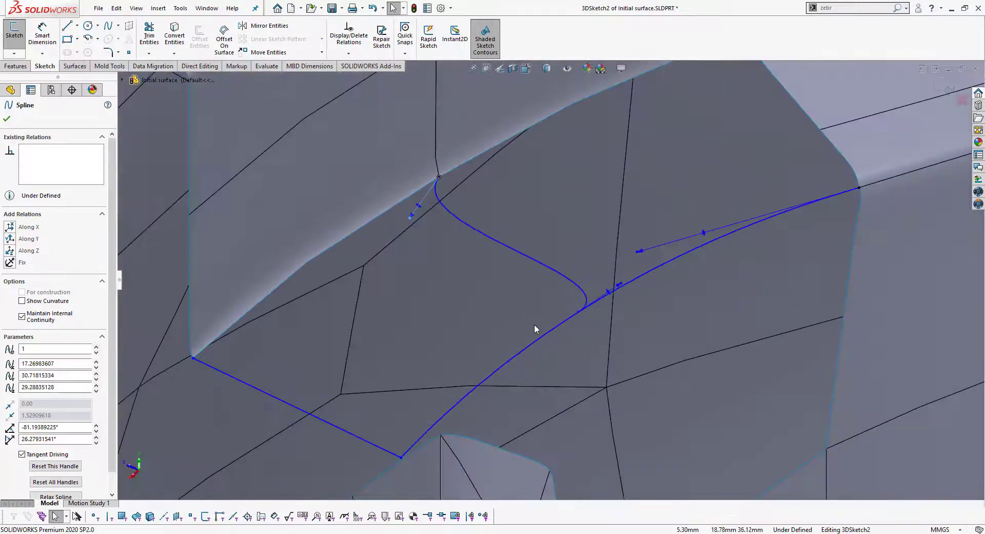
pyautogui.moveTo(500, 272)
pyautogui.mouseDown(button='middle')
pyautogui.moveTo(489, 195)
pyautogui.moveTo(473, 209)
pyautogui.moveTo(301, 153)
pyautogui.moveTo(416, 193)
pyautogui.moveTo(469, 166)
pyautogui.mouseUp(button='middle')
pyautogui.scroll(-2, 488, 195)
pyautogui.scroll(-3, 483, 222)
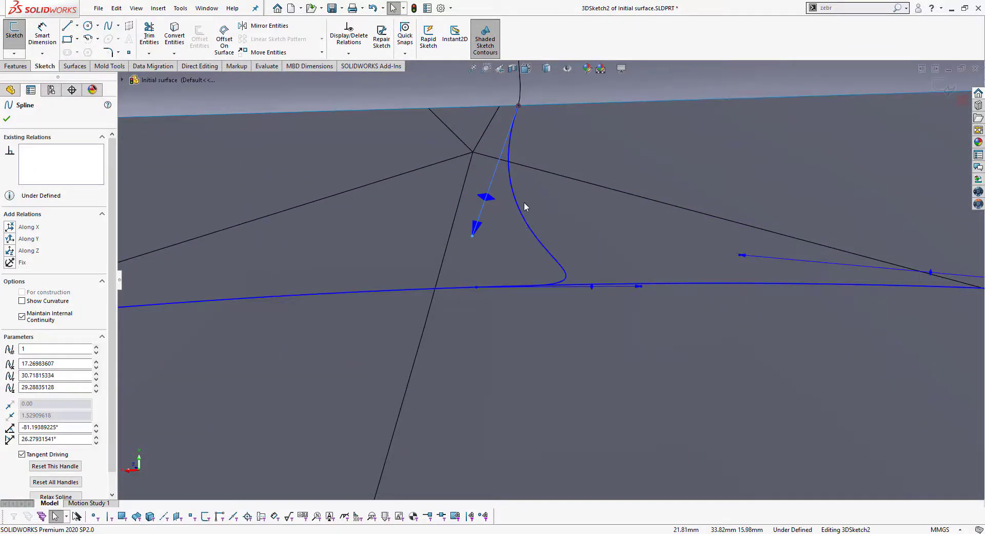
# Lift the spline's end tangent upward and swing its start tangent up and left.
pyautogui.moveTo(525, 206); pyautogui.dragTo(454, 309, button='middle')
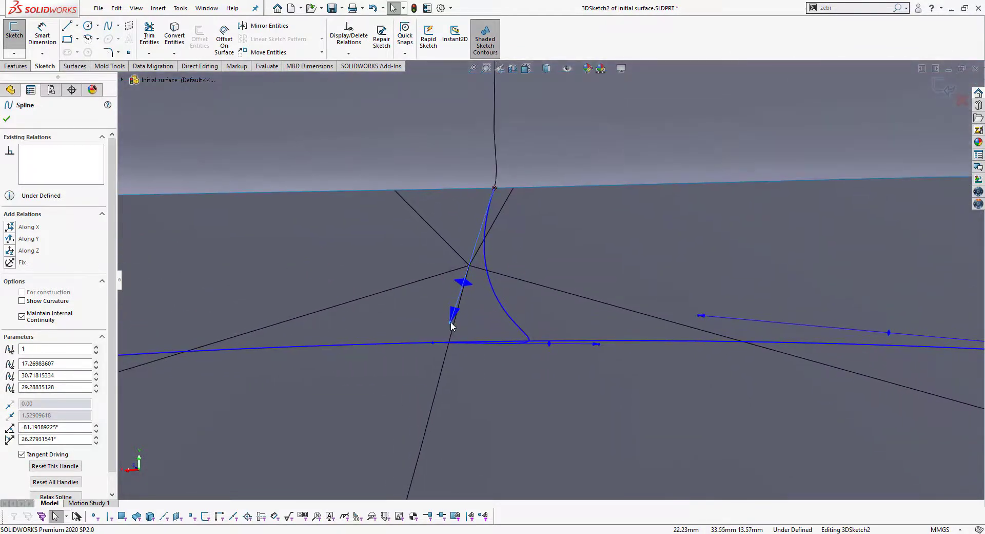
pyautogui.moveTo(451, 324); pyautogui.dragTo(481, 235)
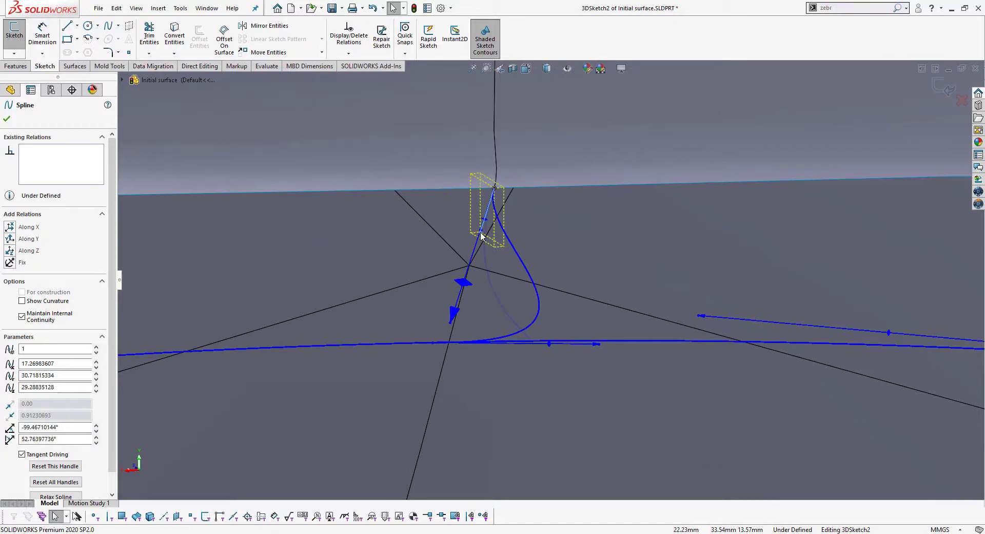
pyautogui.scroll(-2, 509, 344)
pyautogui.scroll(-1, 587, 439)
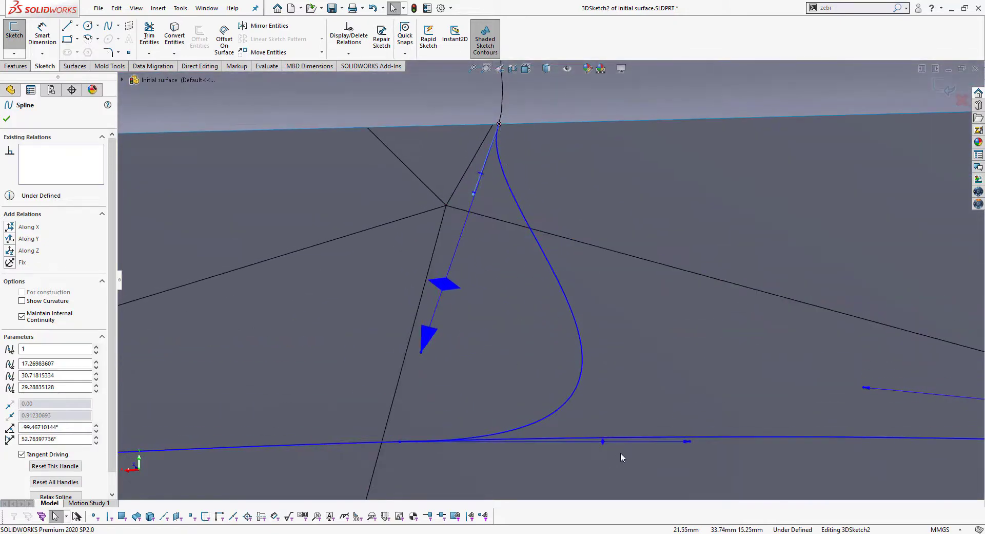
pyautogui.moveTo(689, 441); pyautogui.dragTo(430, 348)
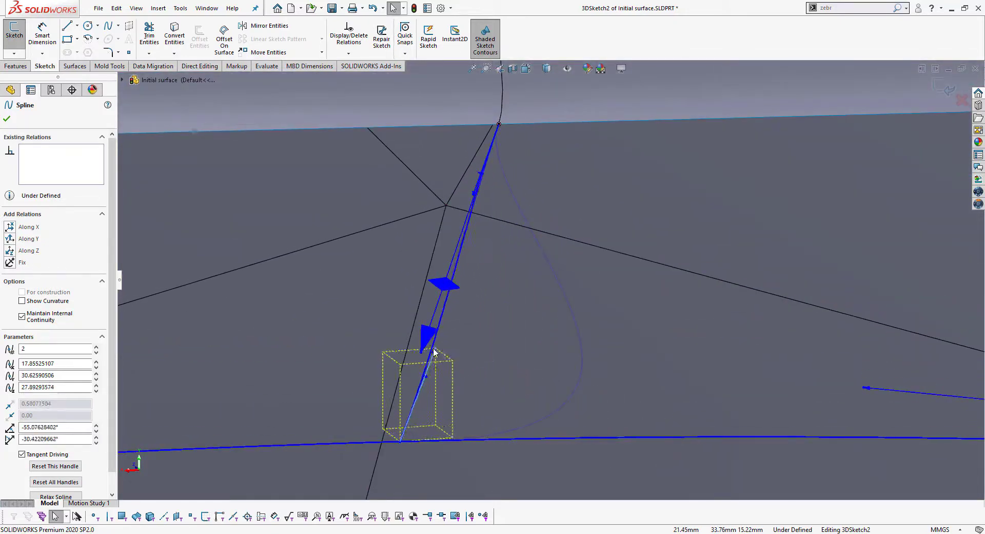
pyautogui.scroll(2, 475, 377)
pyautogui.moveTo(475, 377)
pyautogui.mouseDown(button='middle')
pyautogui.moveTo(591, 340)
pyautogui.moveTo(728, 314)
pyautogui.moveTo(234, 343)
pyautogui.moveTo(339, 368)
pyautogui.moveTo(395, 348)
pyautogui.moveTo(373, 309)
pyautogui.mouseUp(button='middle')
pyautogui.scroll(-3, 234, 342)
pyautogui.scroll(3, 293, 368)
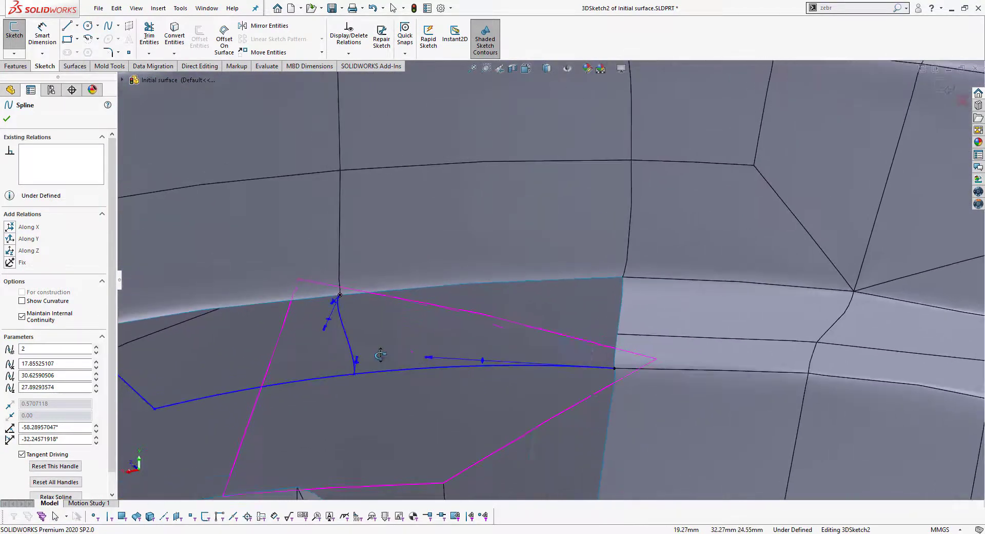
pyautogui.scroll(-3, 373, 312)
pyautogui.scroll(-3, 390, 298)
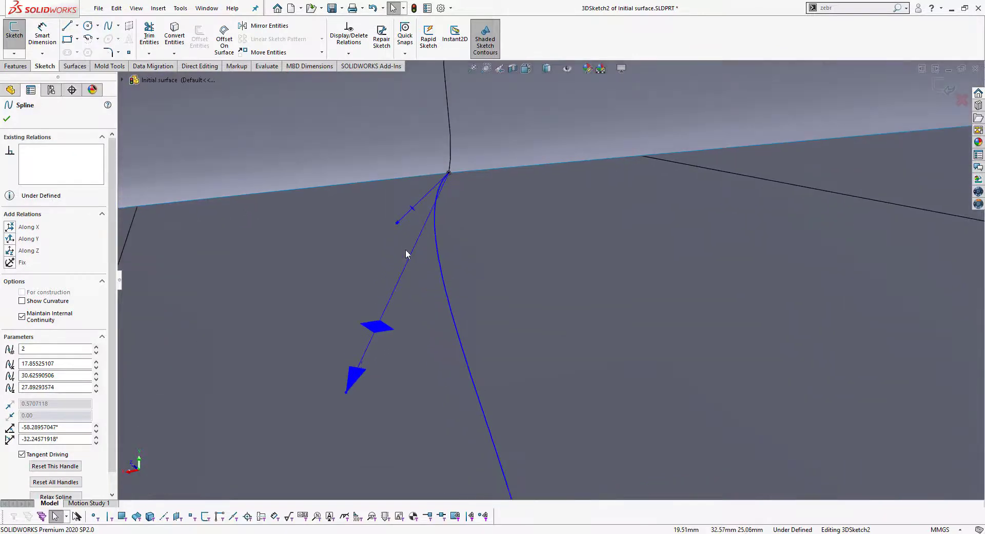
pyautogui.click(399, 382)
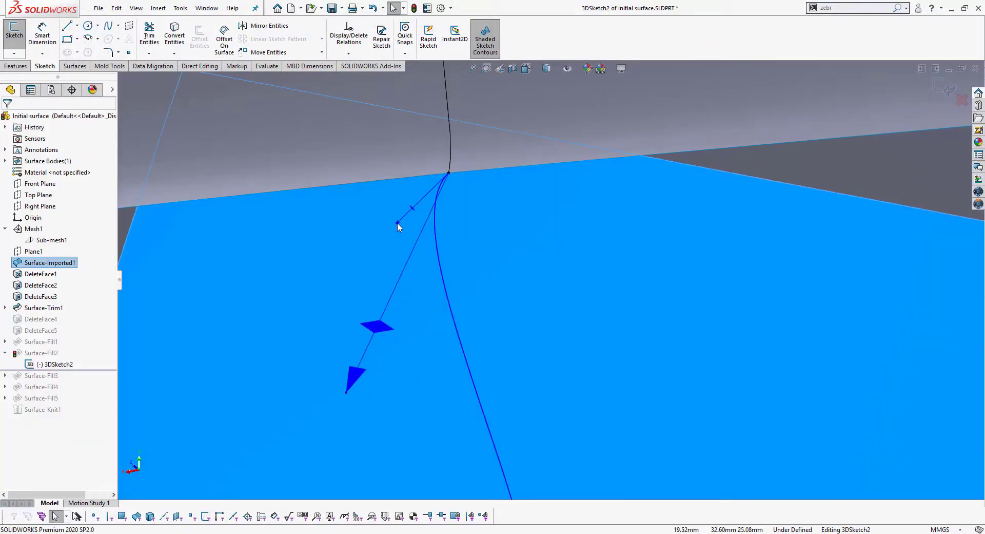
# Readjust the spline tangent handle to reshape the curve again.
pyautogui.moveTo(397, 223); pyautogui.dragTo(450, 243)
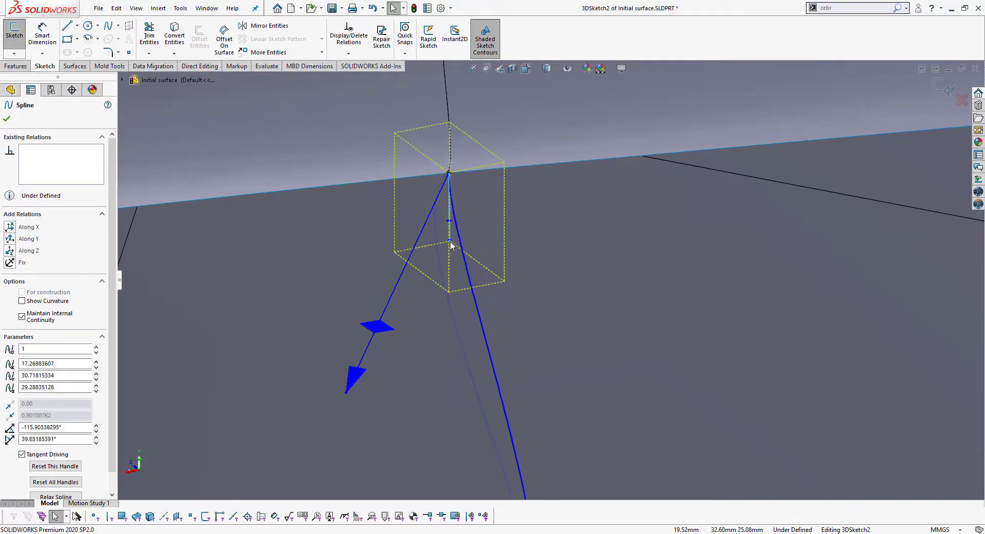
pyautogui.moveTo(450, 242); pyautogui.dragTo(451, 244)
pyautogui.scroll(3, 477, 305)
pyautogui.scroll(3, 517, 287)
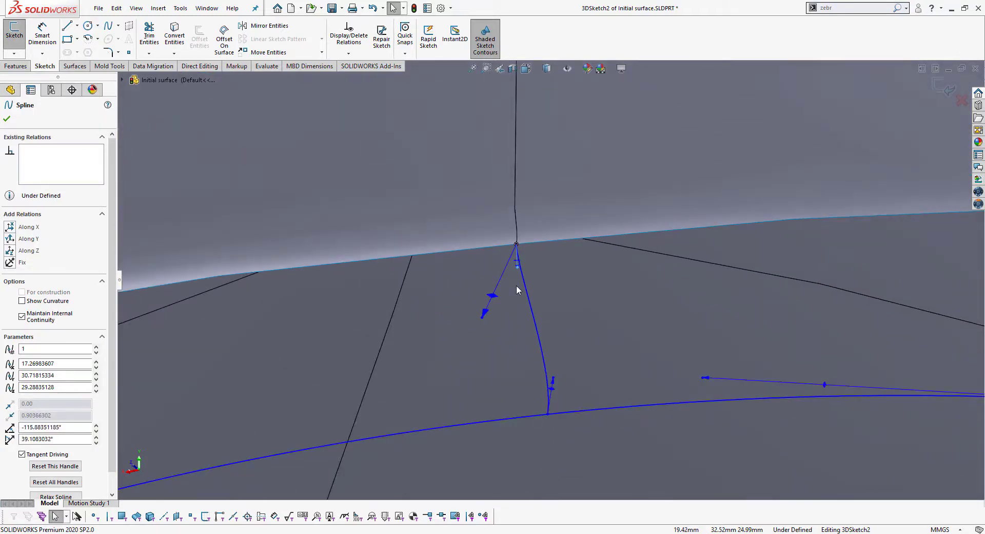
pyautogui.scroll(-2, 484, 269)
pyautogui.scroll(-2, 544, 270)
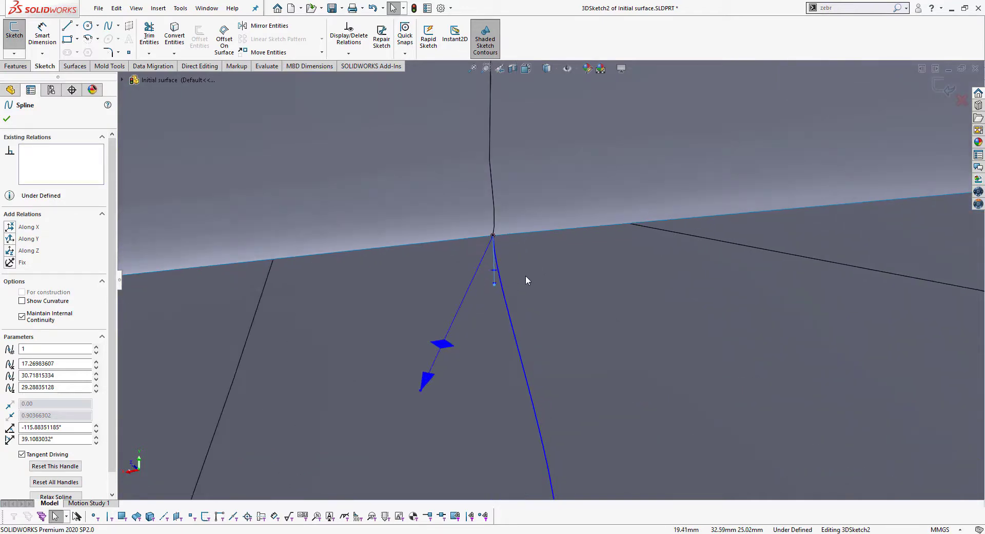
pyautogui.scroll(-2, 525, 275)
# Make the top vertex tangent vertical with an Along Y relation and shorten it.
pyautogui.keyDown('ctrl'); pyautogui.moveTo(482, 294); pyautogui.dragTo(639, 286, button='middle'); pyautogui.keyUp('ctrl')
pyautogui.scroll(-2, 616, 270)
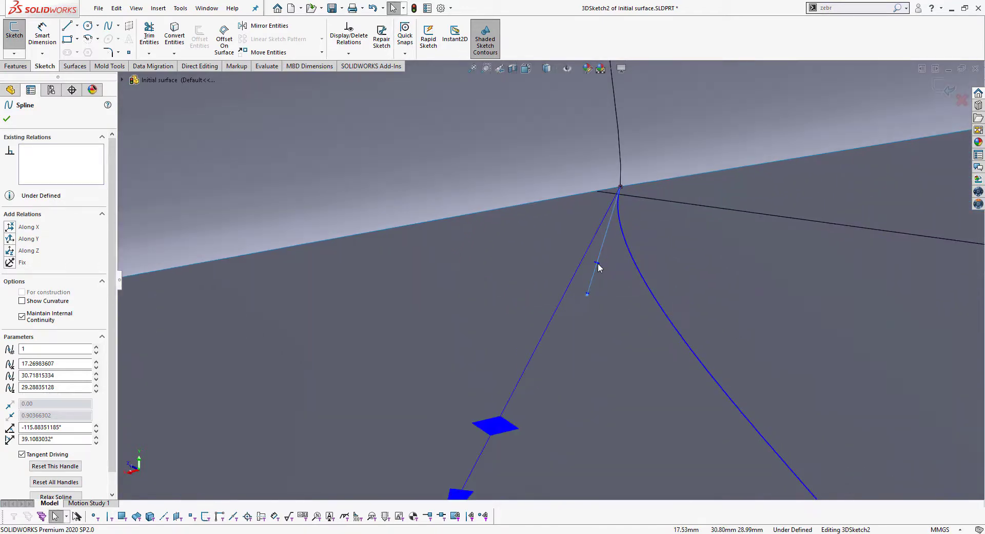
pyautogui.moveTo(597, 265); pyautogui.dragTo(606, 274)
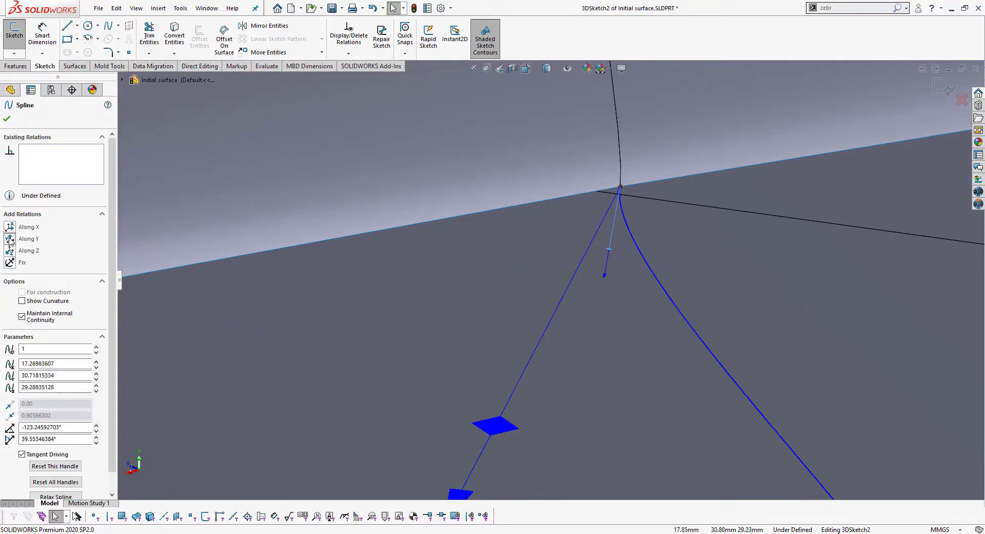
pyautogui.click(9, 239)
pyautogui.moveTo(657, 287); pyautogui.dragTo(674, 303, button='middle')
pyautogui.scroll(2, 622, 307)
pyautogui.scroll(-2, 622, 307)
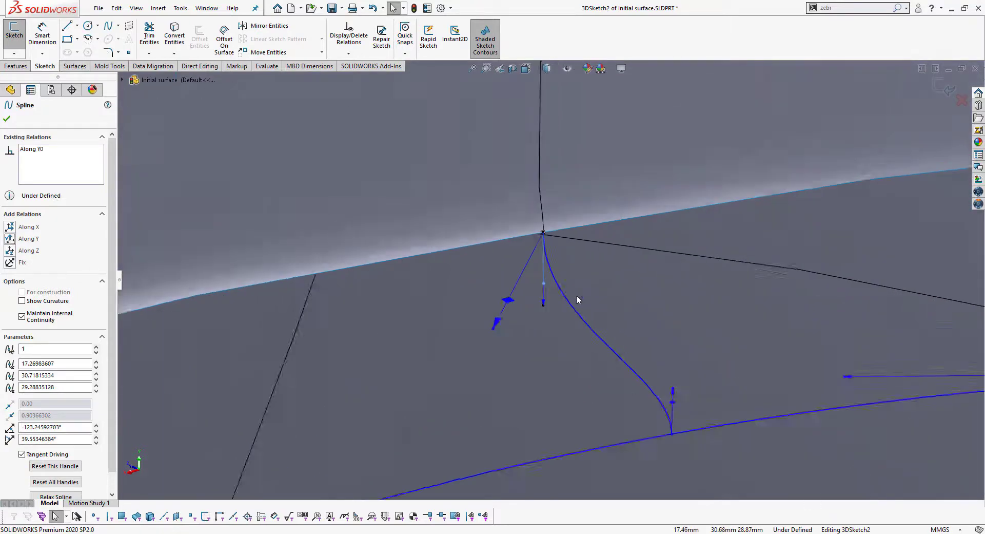
pyautogui.scroll(-3, 560, 300)
pyautogui.moveTo(521, 313); pyautogui.dragTo(527, 203)
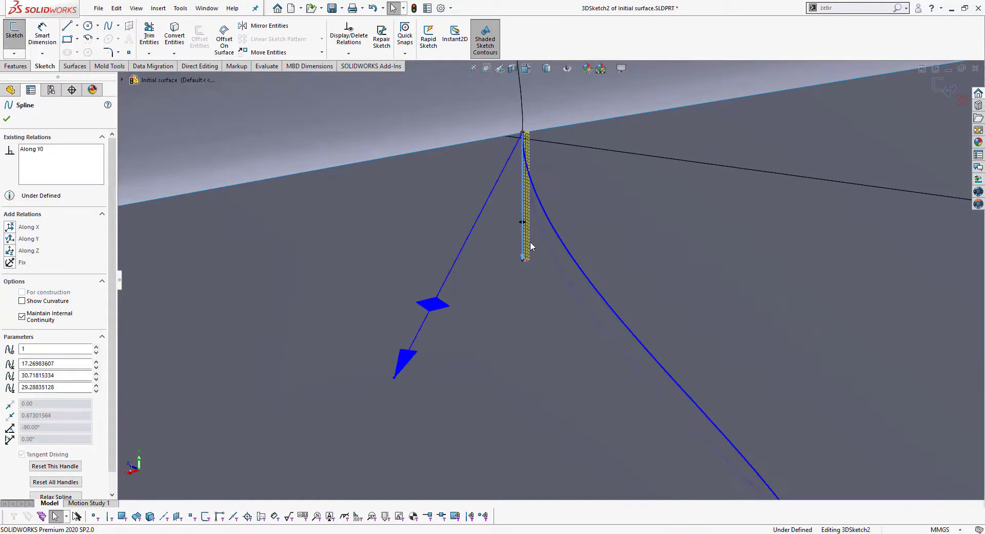
pyautogui.click(397, 378)
# Give the lower end tangent an Along Y relation, shorten it, and exit to rebuild Surface-Fill2.
pyautogui.scroll(3, 549, 279)
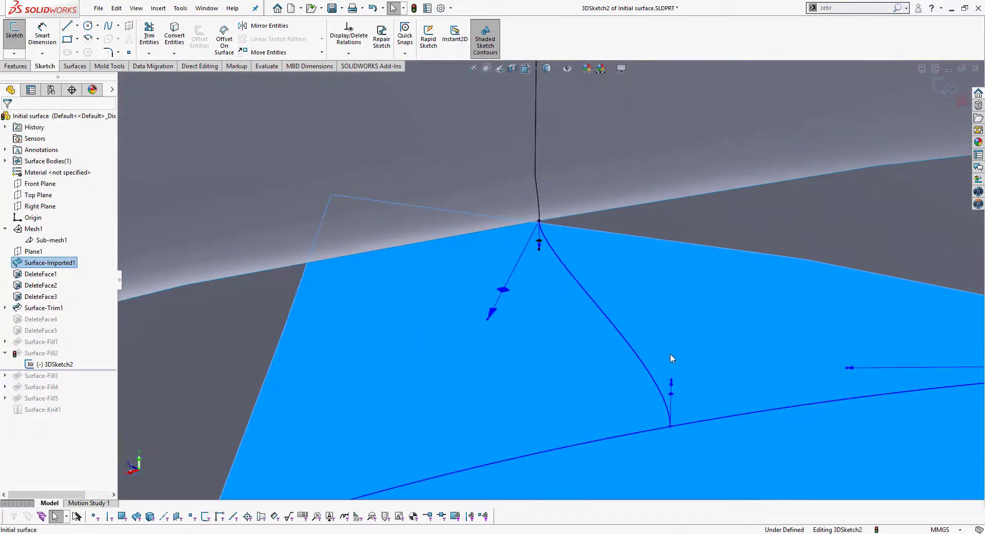
pyautogui.scroll(-2, 687, 368)
pyautogui.press('Escape')
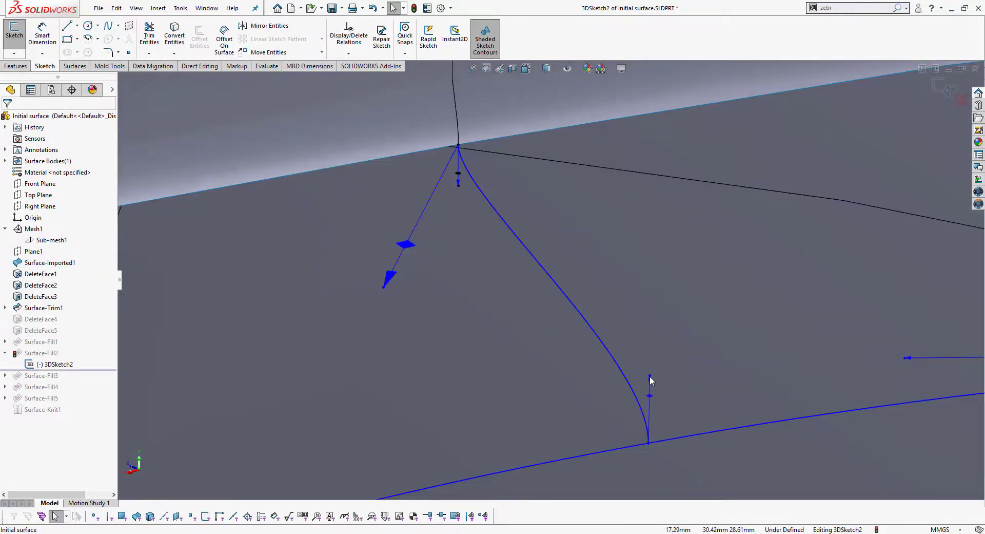
pyautogui.moveTo(649, 396); pyautogui.dragTo(649, 384)
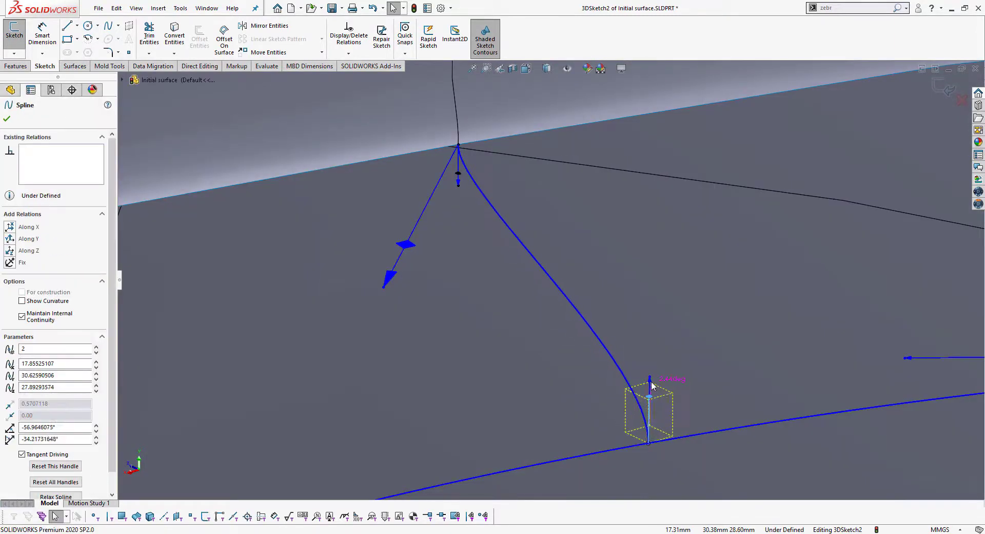
pyautogui.click(9, 239)
pyautogui.scroll(-2, 668, 343)
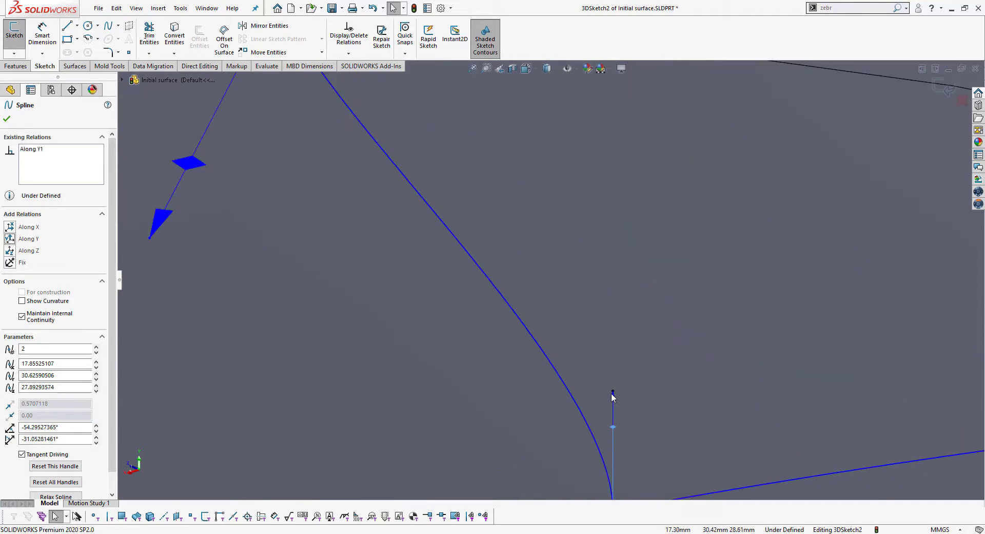
pyautogui.moveTo(613, 396); pyautogui.dragTo(613, 450)
pyautogui.scroll(3, 625, 333)
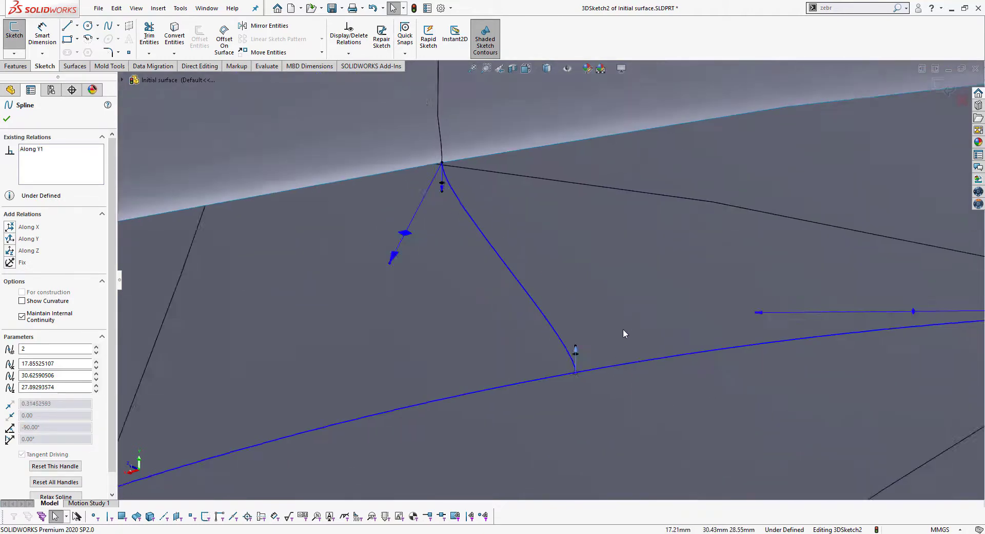
pyautogui.scroll(3, 624, 330)
pyautogui.scroll(3, 624, 330)
pyautogui.hotkey('ctrl', 'b')
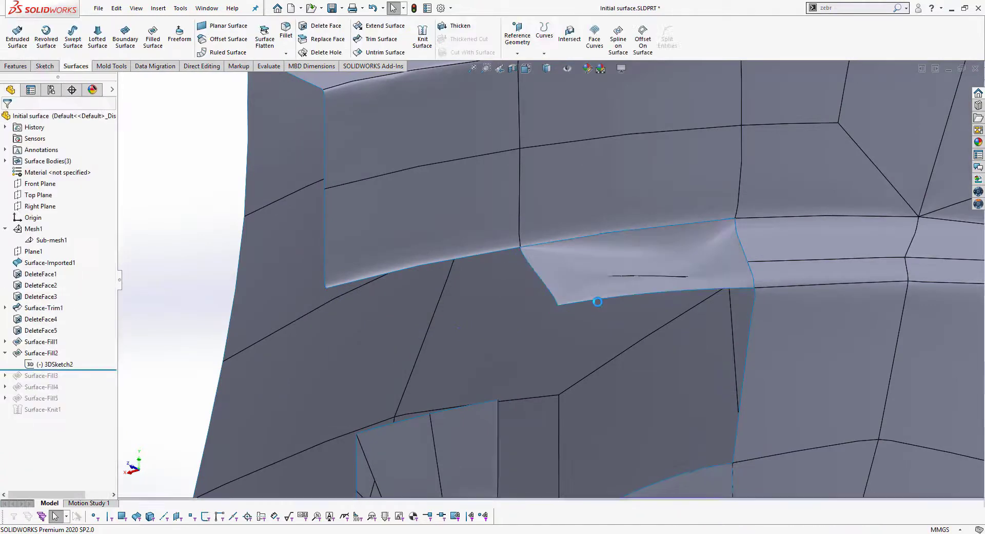
# Open Surface-Fill2 for editing and review its Edge <2>, 3DSketch2 and Edge <3> boundaries.
pyautogui.moveTo(656, 274)
pyautogui.mouseDown(button='middle')
pyautogui.moveTo(473, 318)
pyautogui.moveTo(567, 243)
pyautogui.moveTo(551, 277)
pyautogui.moveTo(558, 275)
pyautogui.moveTo(473, 325)
pyautogui.mouseUp(button='middle')
pyautogui.scroll(-2, 502, 279)
pyautogui.scroll(-2, 575, 286)
pyautogui.click(497, 317)
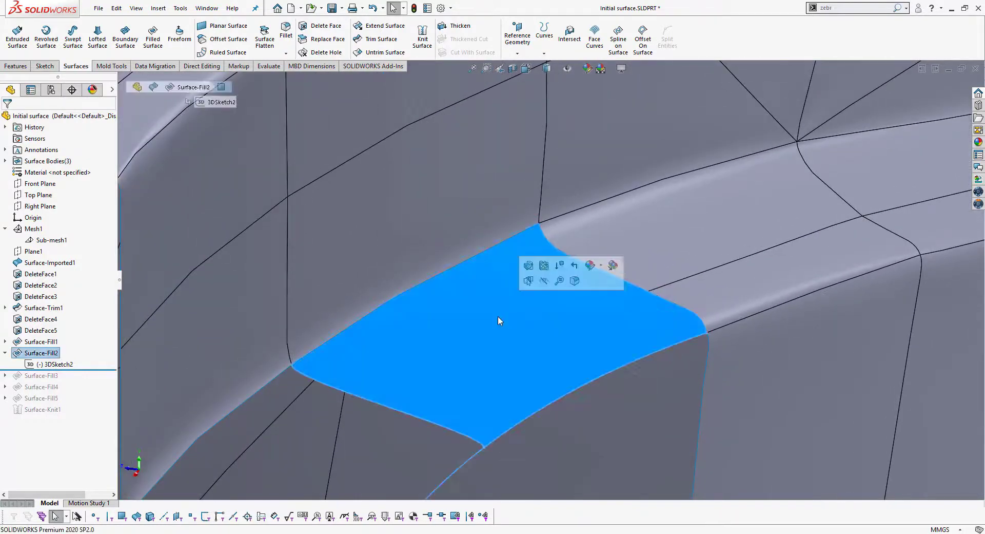
pyautogui.rightClick(40, 354)
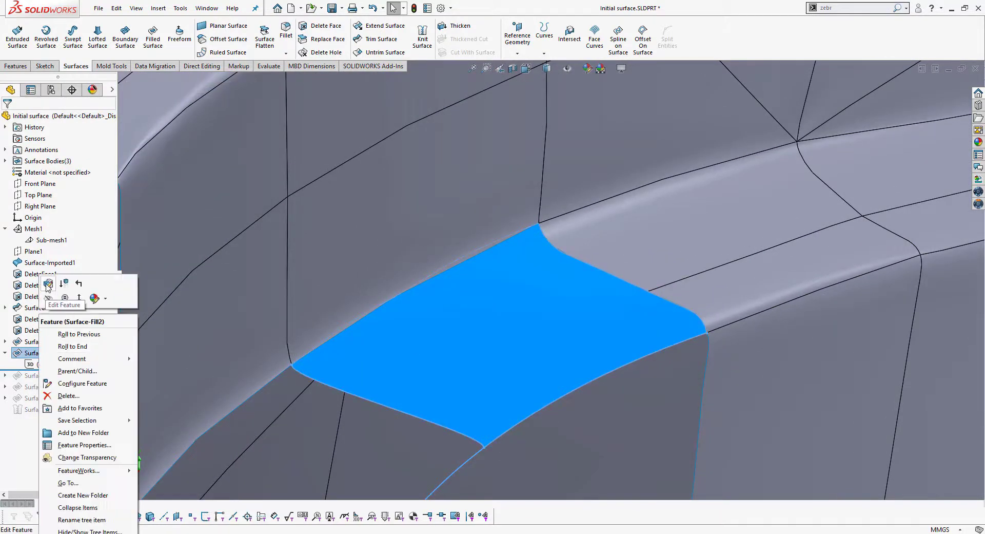
pyautogui.click(49, 288)
pyautogui.moveTo(470, 299); pyautogui.dragTo(473, 294, button='middle')
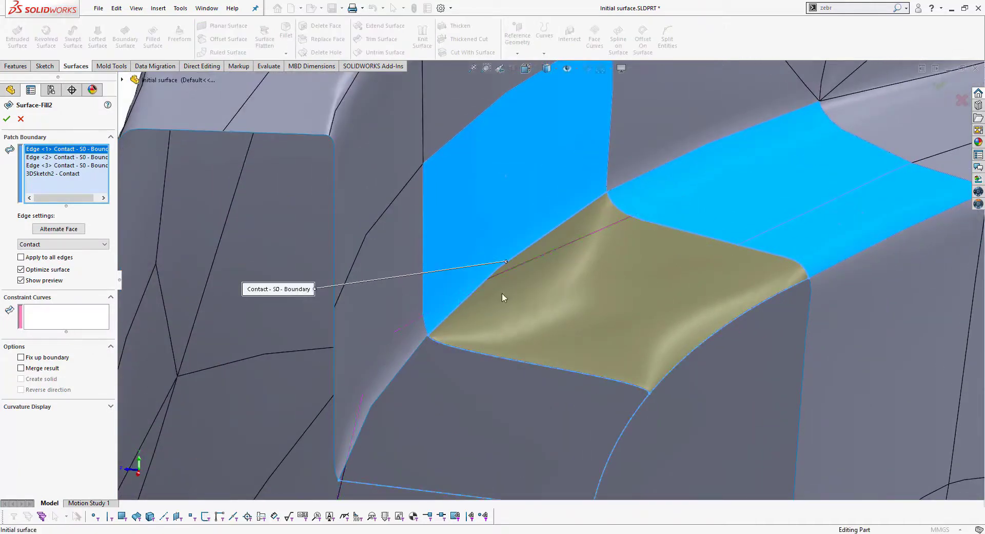
pyautogui.click(73, 158)
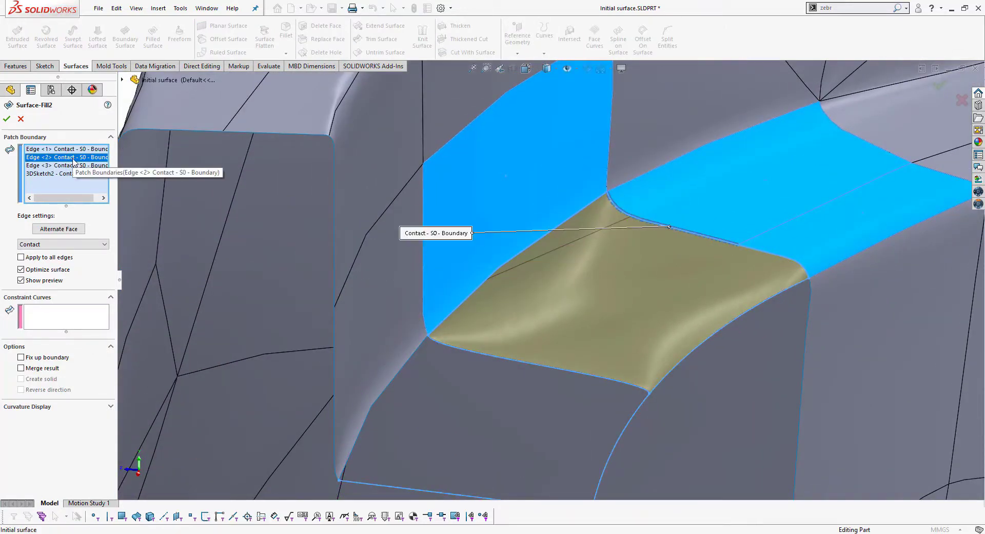
pyautogui.click(74, 166)
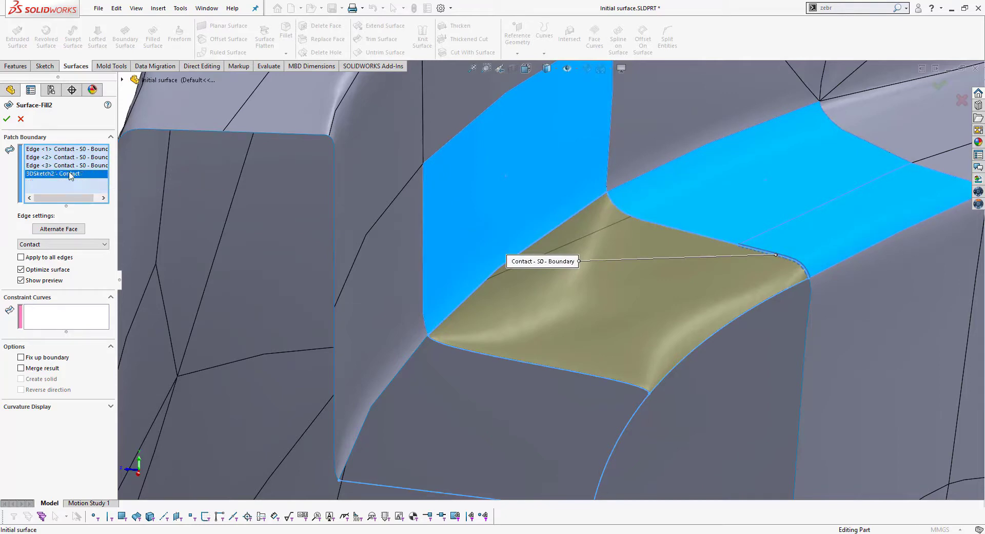
pyautogui.click(72, 174)
# Turn off Optimize surface and set Edge <1> of the fill to Tangent.
pyautogui.click(77, 149)
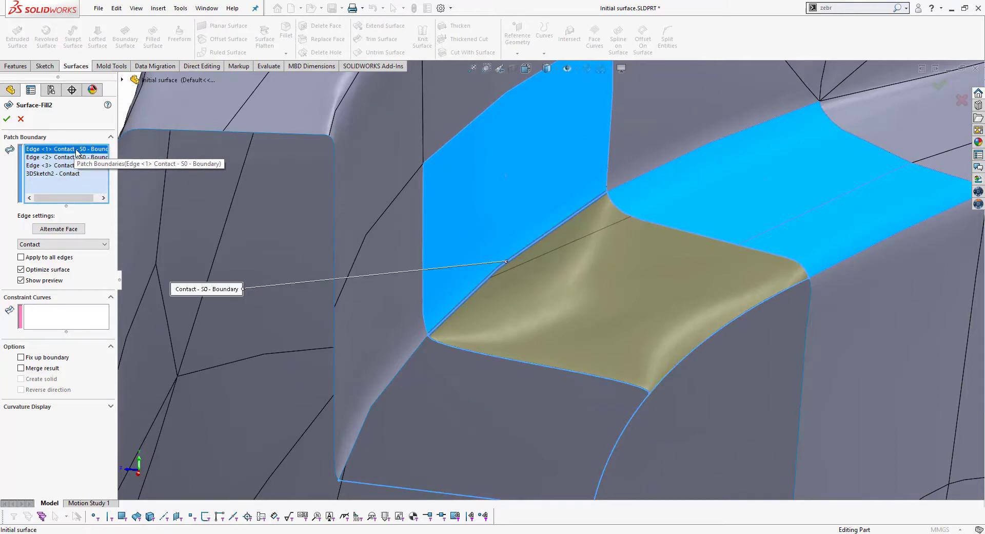
pyautogui.scroll(2, 630, 313)
pyautogui.scroll(-4, 566, 299)
pyautogui.moveTo(477, 315)
pyautogui.mouseDown(button='middle')
pyautogui.moveTo(460, 302)
pyautogui.moveTo(700, 159)
pyautogui.mouseUp(button='middle')
pyautogui.scroll(-1, 605, 203)
pyautogui.scroll(-2, 261, 304)
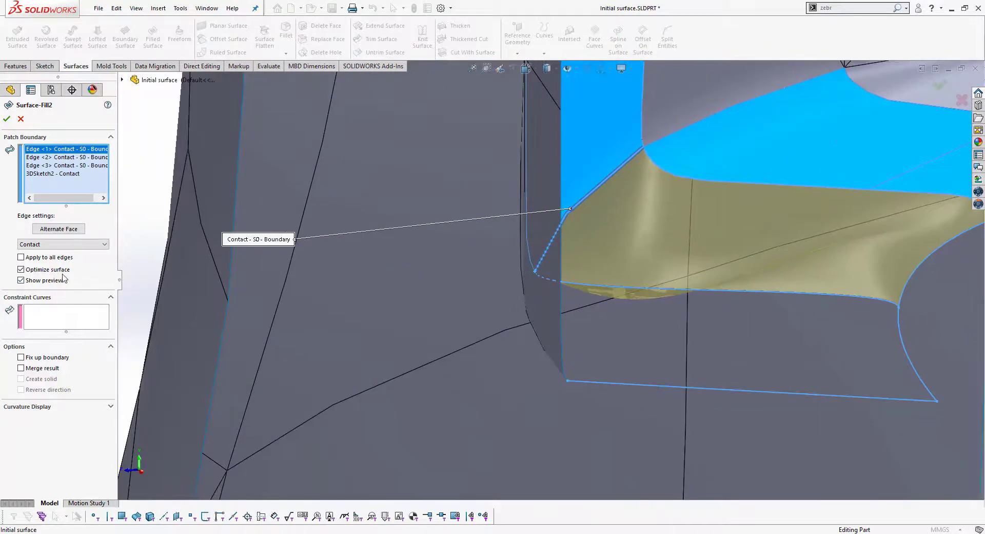
pyautogui.click(21, 269)
pyautogui.moveTo(593, 291)
pyautogui.mouseDown(button='middle')
pyautogui.moveTo(643, 260)
pyautogui.moveTo(621, 251)
pyautogui.moveTo(319, 289)
pyautogui.mouseUp(button='middle')
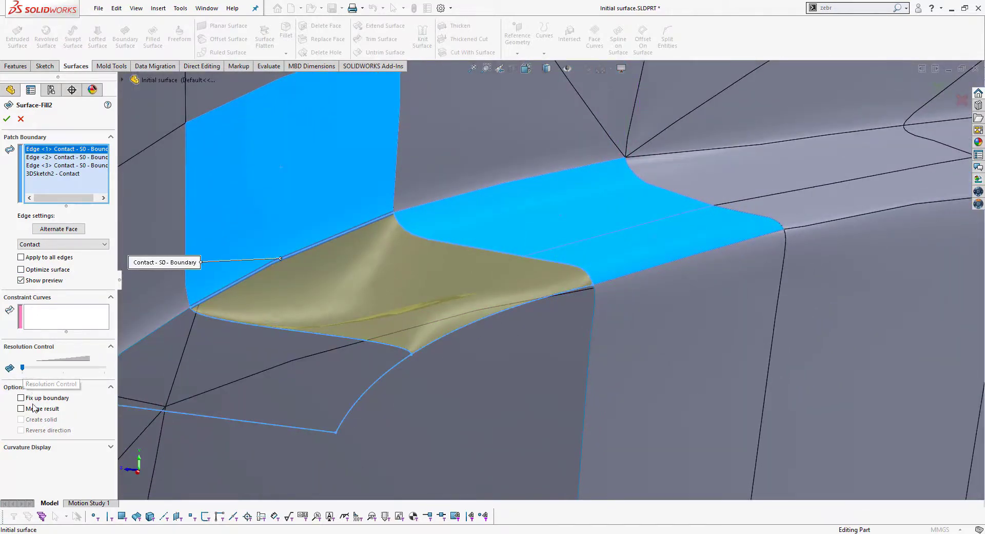
pyautogui.click(56, 246)
pyautogui.click(49, 259)
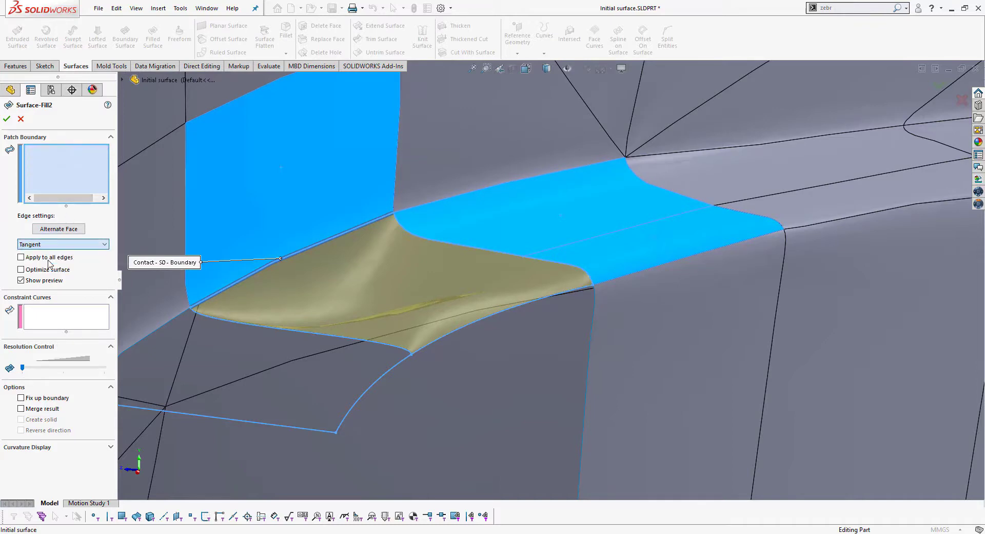
# Reopen 3DSketch2 under Surface-Fill2 for editing.
pyautogui.moveTo(361, 277); pyautogui.dragTo(402, 236, button='middle')
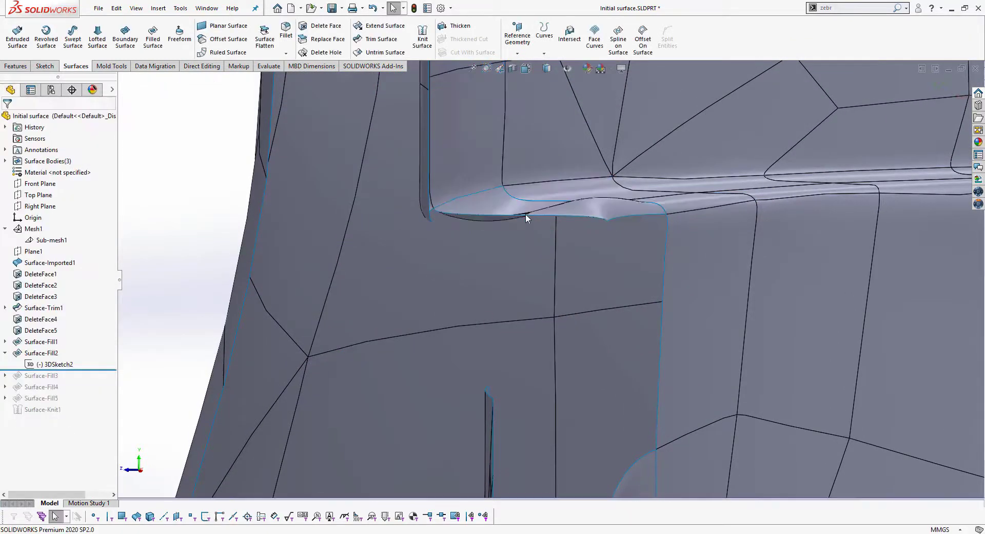
pyautogui.scroll(-3, 524, 210)
pyautogui.moveTo(521, 205); pyautogui.dragTo(539, 252, button='middle')
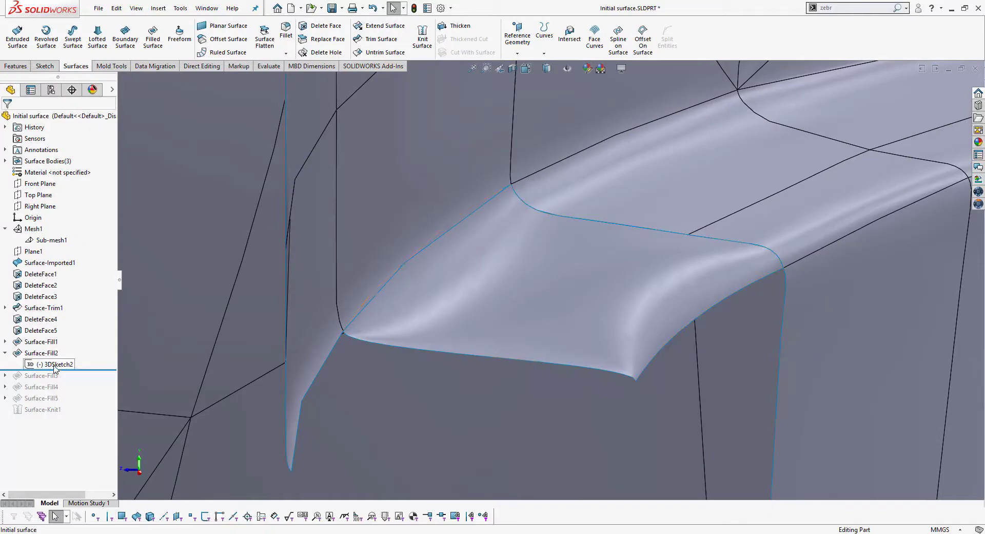
pyautogui.click(54, 368)
pyautogui.click(79, 334)
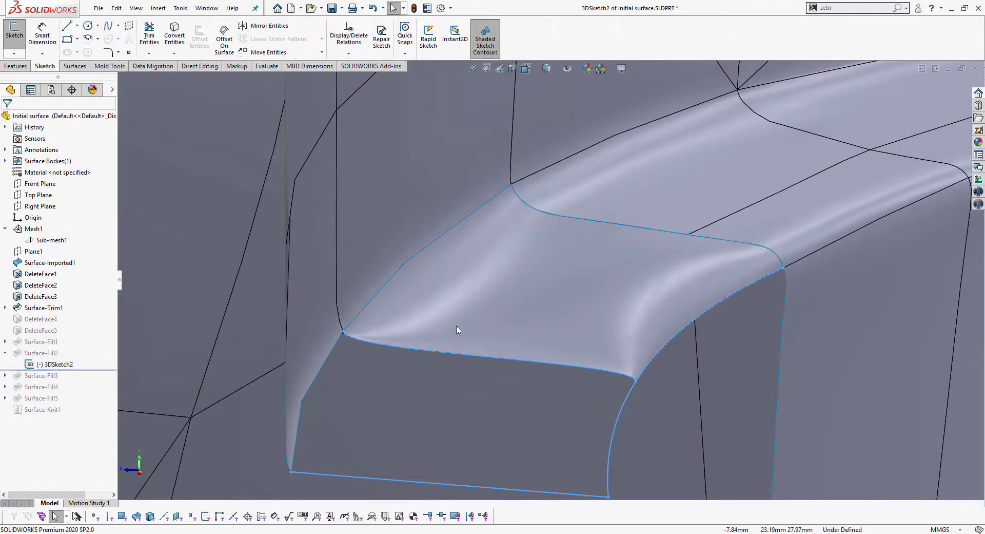
# Move the spline endpoint upward and extend the vertical line's endpoint downward.
pyautogui.scroll(-2, 377, 337)
pyautogui.scroll(-2, 380, 336)
pyautogui.scroll(-2, 385, 332)
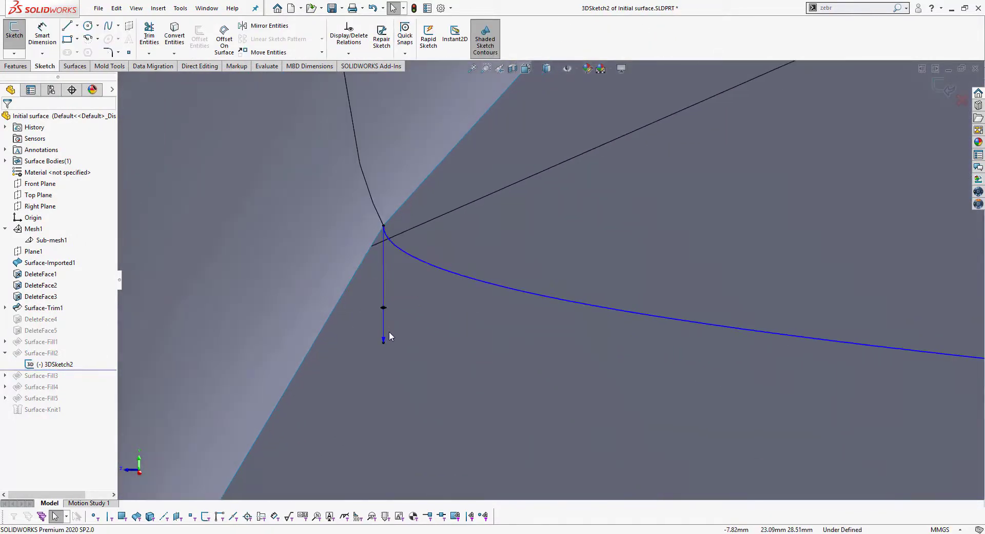
pyautogui.moveTo(383, 338); pyautogui.dragTo(383, 255)
pyautogui.moveTo(383, 306); pyautogui.dragTo(378, 330)
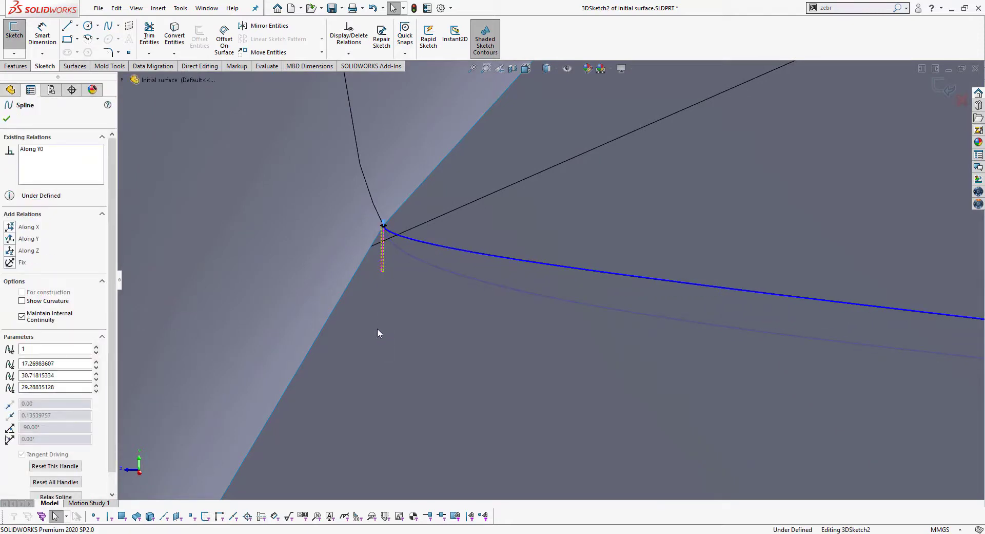
pyautogui.moveTo(396, 239); pyautogui.dragTo(483, 219, button='middle')
pyautogui.click(475, 235)
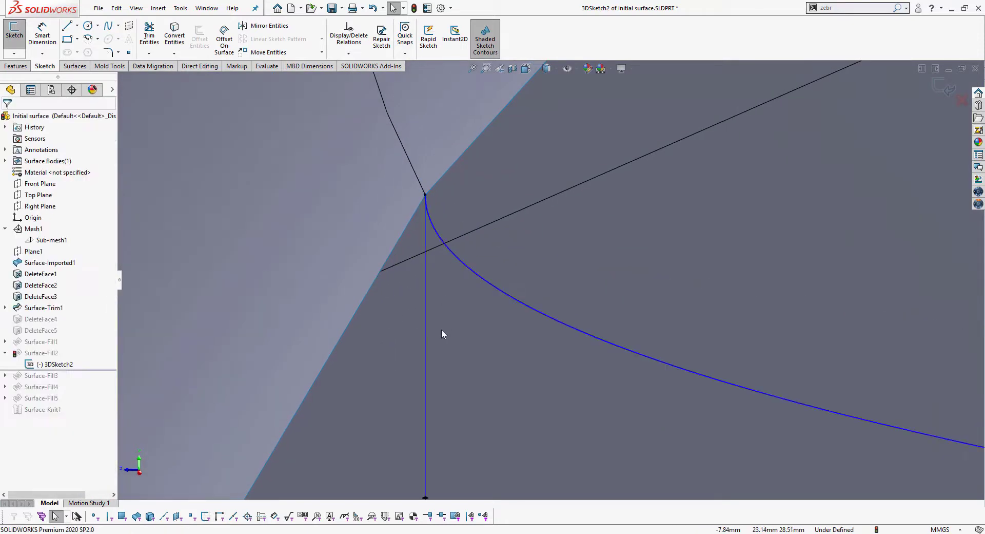
# Pull the vertical line's bottom endpoint up and retune the spline's vertical tangent length.
pyautogui.moveTo(443, 334)
pyautogui.mouseDown(button='middle')
pyautogui.moveTo(497, 422)
pyautogui.moveTo(496, 443)
pyautogui.mouseUp(button='middle')
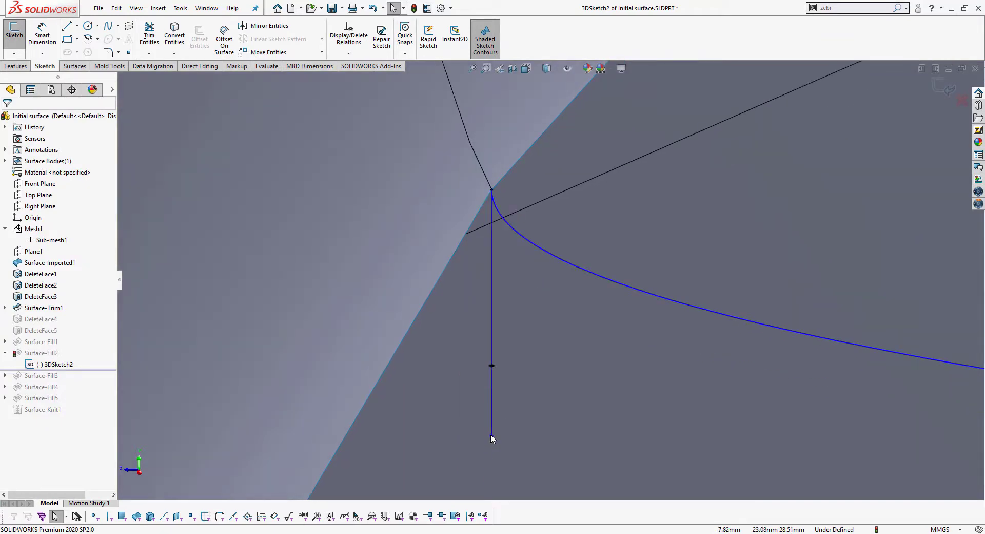
pyautogui.moveTo(491, 435); pyautogui.dragTo(491, 322)
pyautogui.moveTo(515, 263); pyautogui.dragTo(498, 347, button='middle')
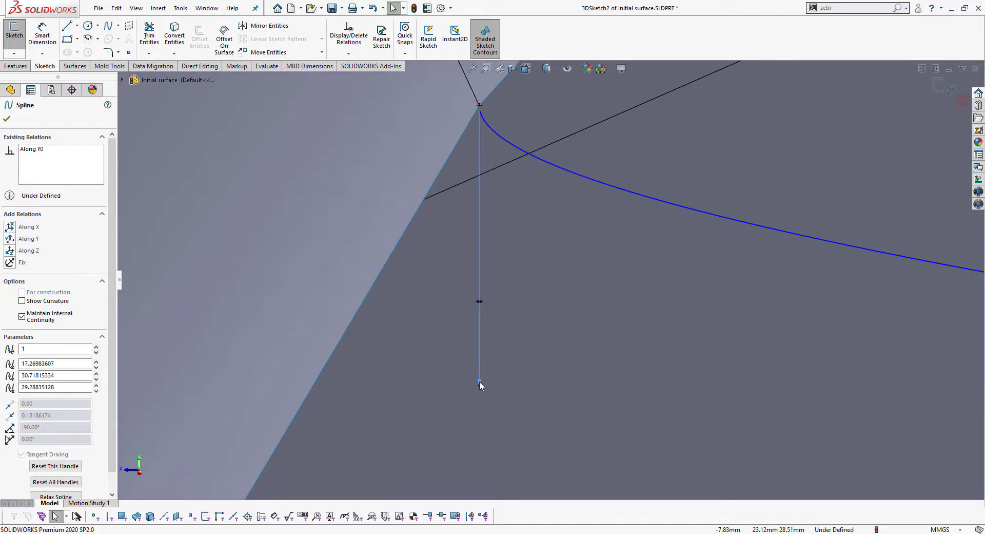
pyautogui.moveTo(482, 383); pyautogui.dragTo(485, 303)
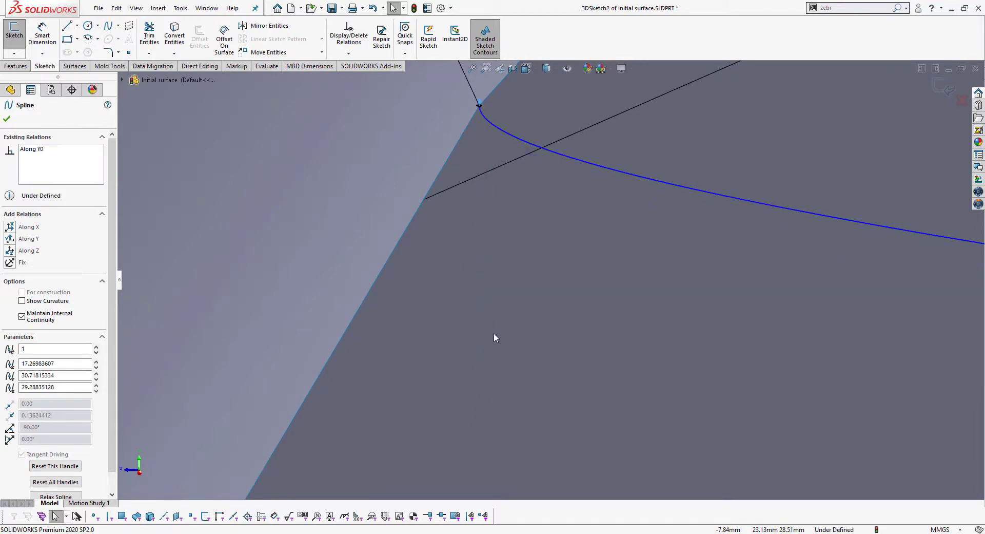
pyautogui.click(494, 333)
pyautogui.click(480, 380)
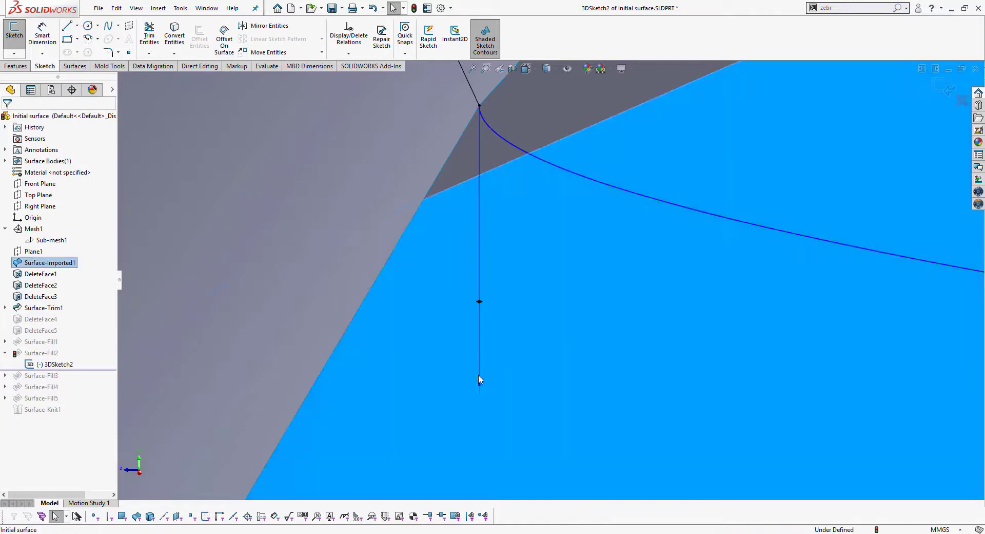
pyautogui.moveTo(479, 380); pyautogui.dragTo(470, 304)
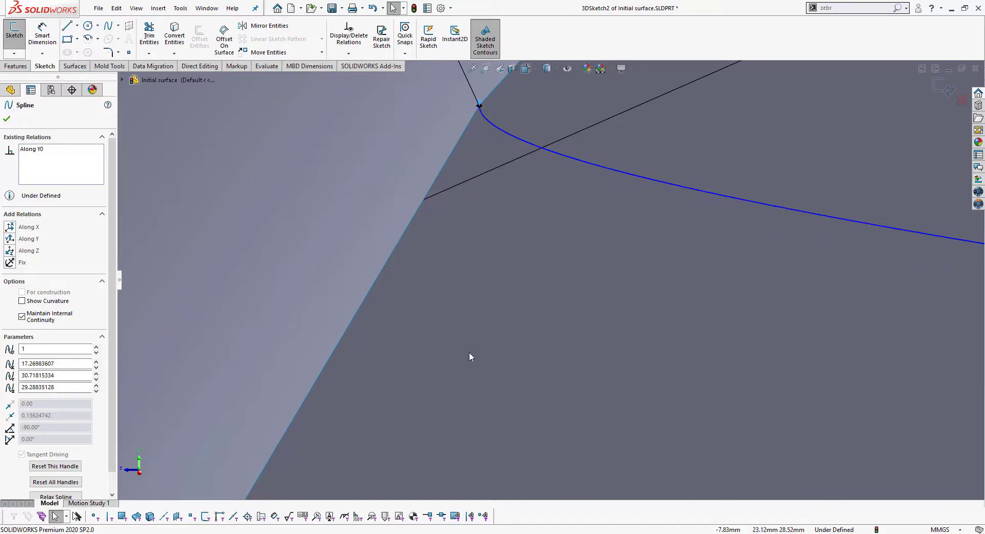
pyautogui.scroll(2, 531, 327)
pyautogui.scroll(1, 534, 327)
pyautogui.click(535, 327)
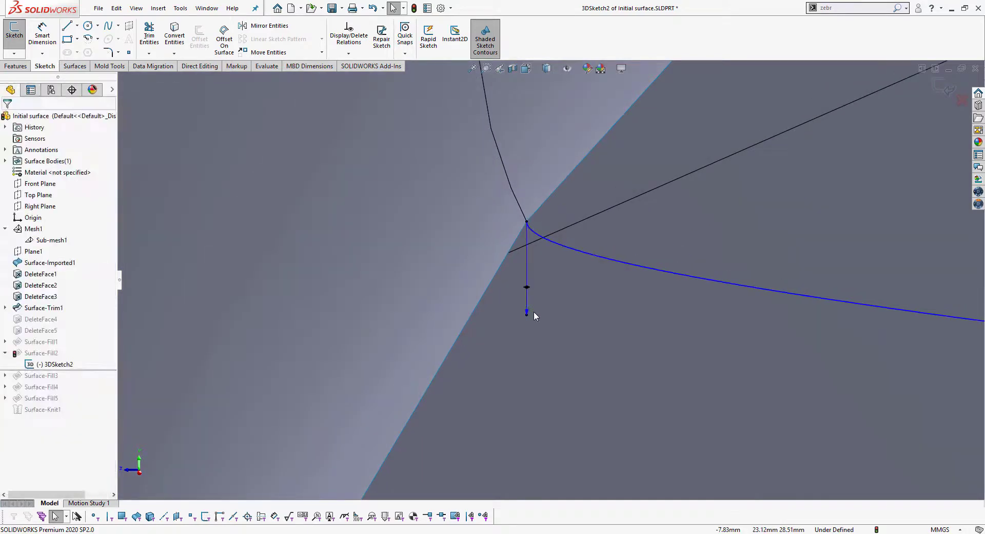
# Pull the boundary spline's end tangent downward and exit 3DSketch2 to rebuild Surface-Fill2.
pyautogui.scroll(-1, 534, 311)
pyautogui.click(527, 309)
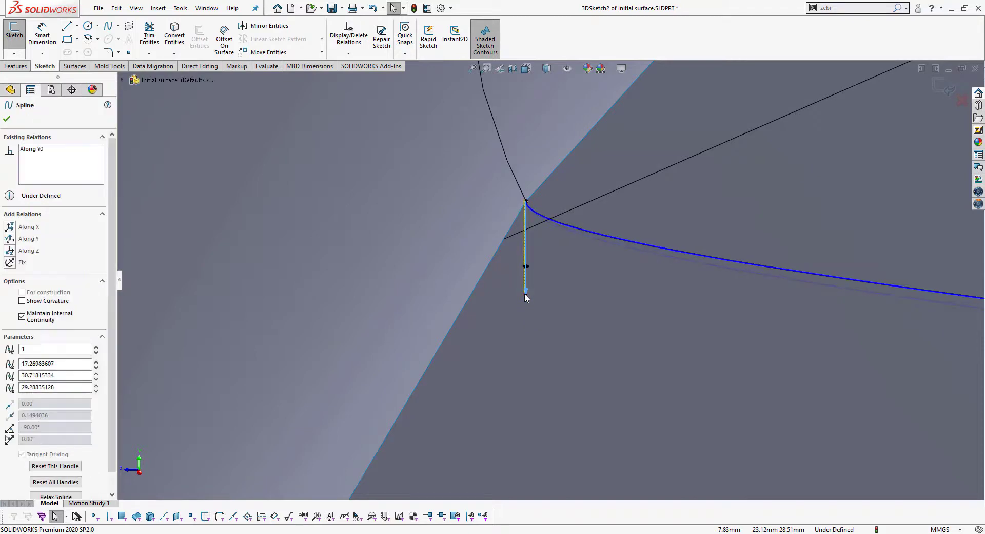
pyautogui.moveTo(527, 308)
pyautogui.mouseDown(button='middle')
pyautogui.moveTo(717, 346)
pyautogui.moveTo(639, 316)
pyautogui.mouseUp(button='middle')
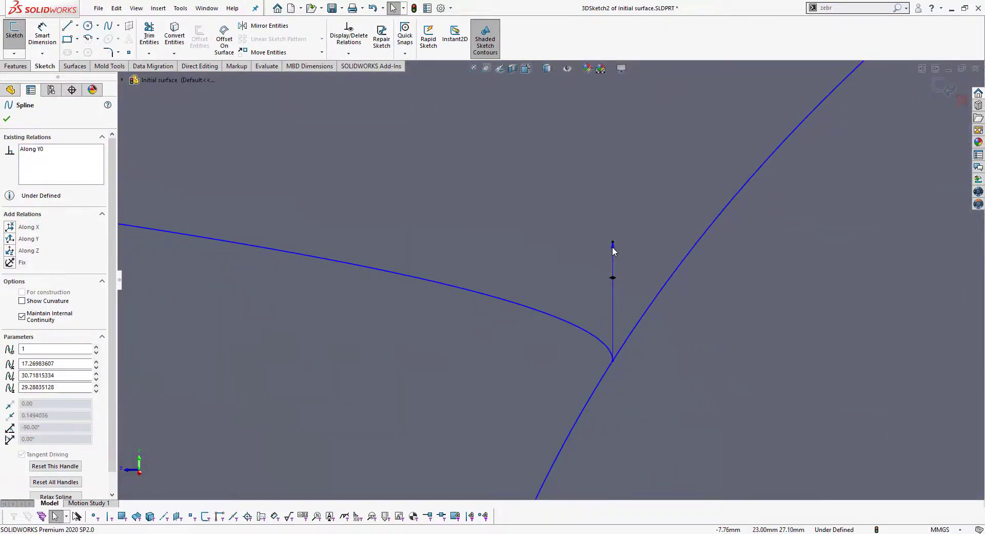
pyautogui.moveTo(612, 247); pyautogui.dragTo(612, 312)
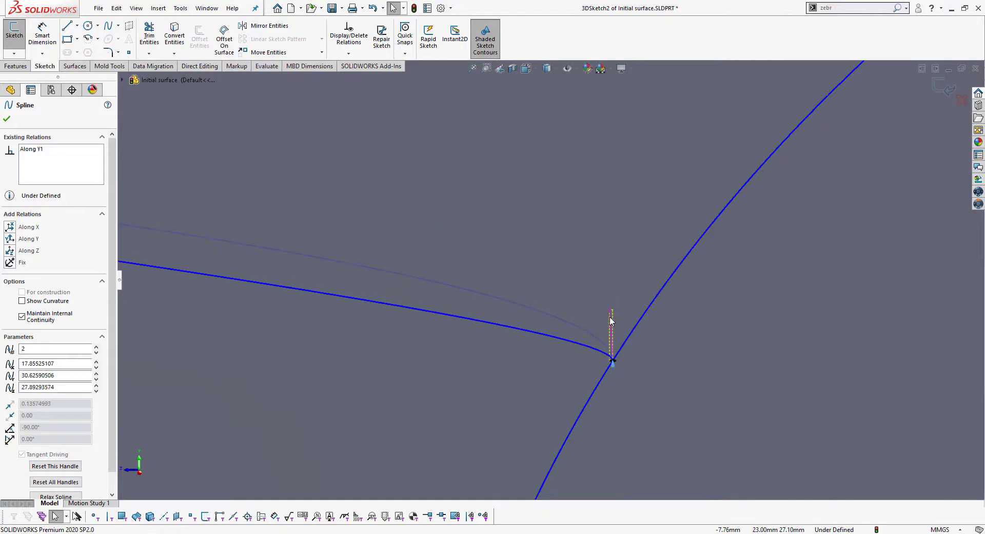
pyautogui.moveTo(631, 314); pyautogui.dragTo(537, 303, button='middle')
pyautogui.scroll(5, 235, 235)
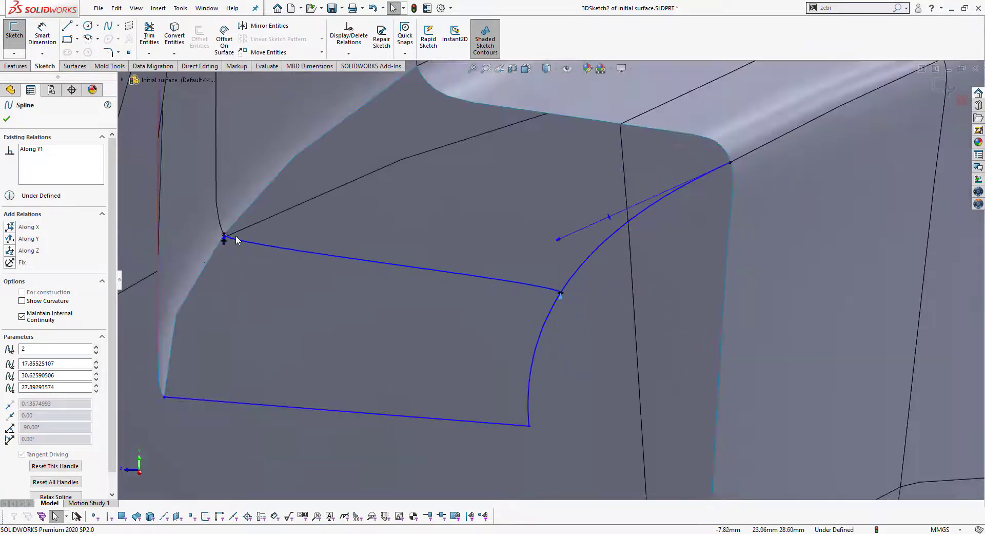
pyautogui.scroll(-5, 394, 273)
pyautogui.scroll(-3, 402, 289)
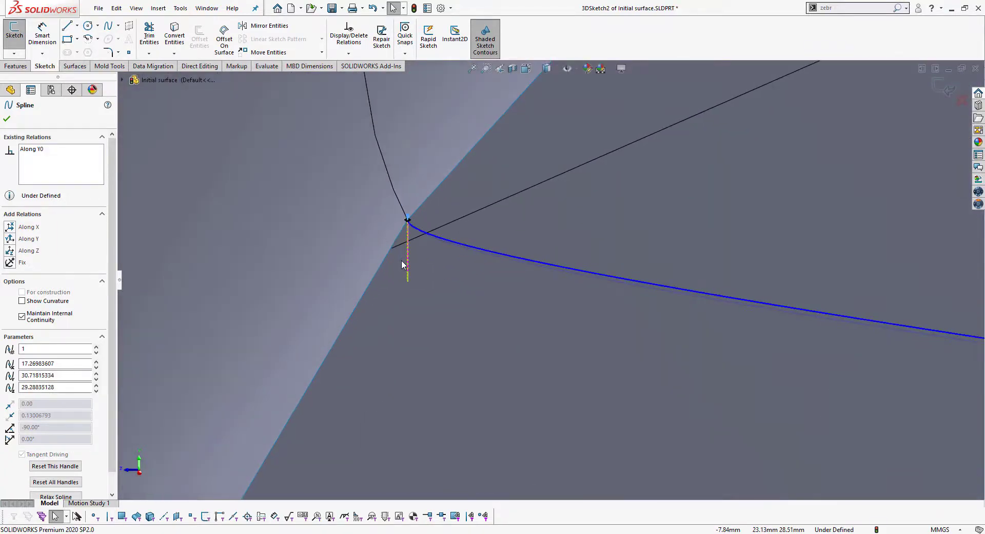
pyautogui.moveTo(400, 278)
pyautogui.mouseDown(button='middle')
pyautogui.moveTo(484, 297)
pyautogui.moveTo(825, 109)
pyautogui.mouseUp(button='middle')
pyautogui.click(937, 91)
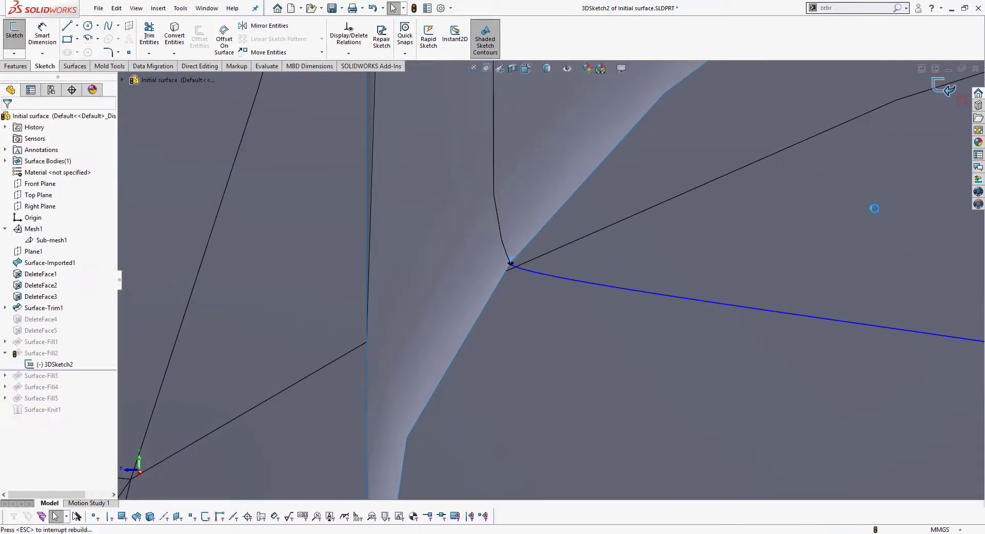
pyautogui.scroll(5, 718, 274)
# Drag the rollback bar forward to restore Surface-Fill3.
pyautogui.moveTo(611, 303)
pyautogui.mouseDown(button='middle')
pyautogui.moveTo(533, 315)
pyautogui.moveTo(517, 299)
pyautogui.mouseUp(button='middle')
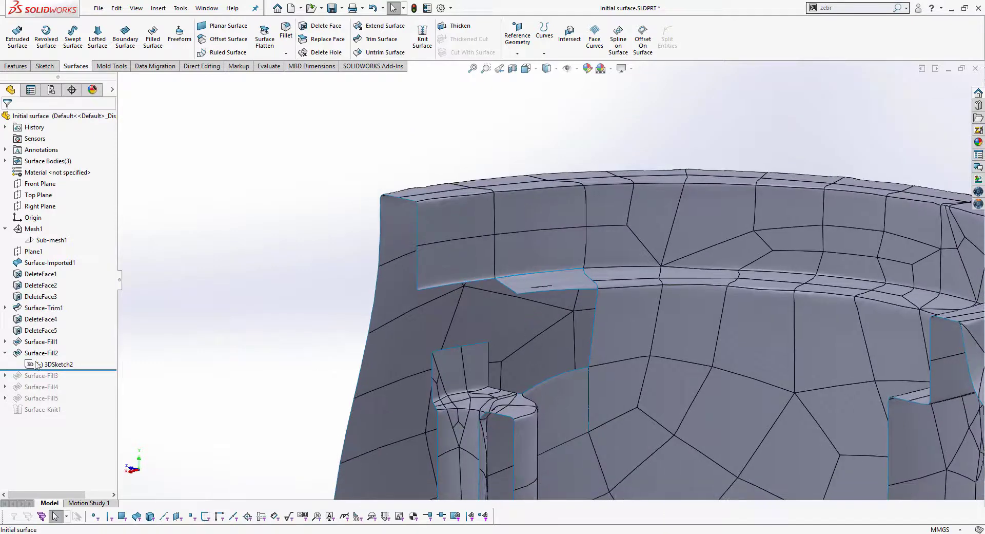
pyautogui.moveTo(59, 369); pyautogui.dragTo(82, 380)
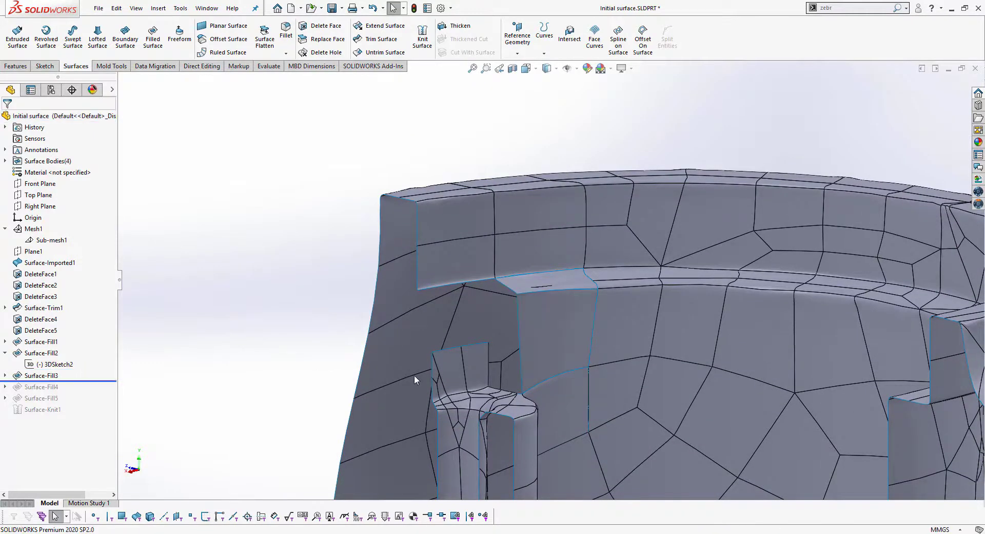
pyautogui.scroll(-2, 528, 295)
pyautogui.scroll(-2, 534, 334)
pyautogui.scroll(-3, 530, 333)
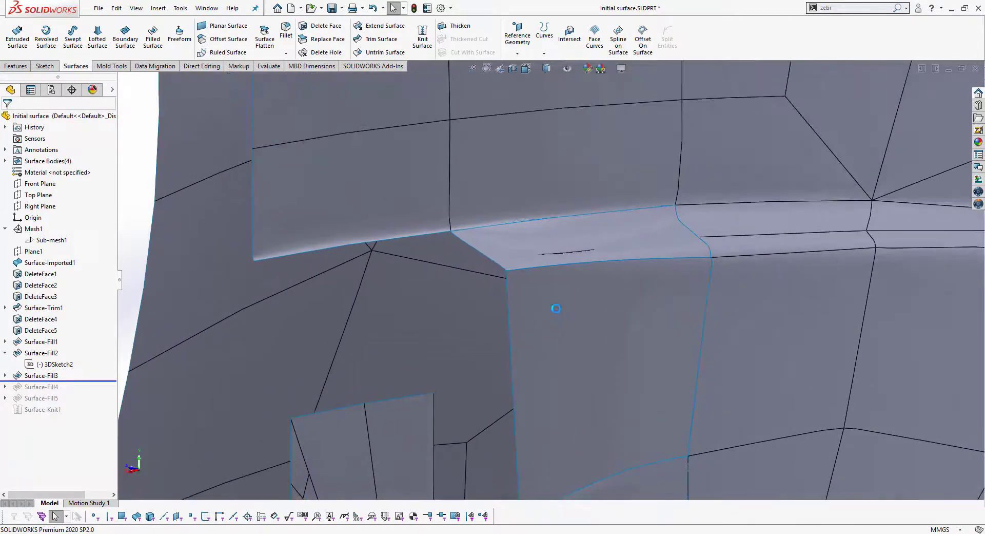
# Identify the new fill patch and open its boundary sketch 3DSketch3 for editing.
pyautogui.click(557, 308)
pyautogui.scroll(2, 556, 308)
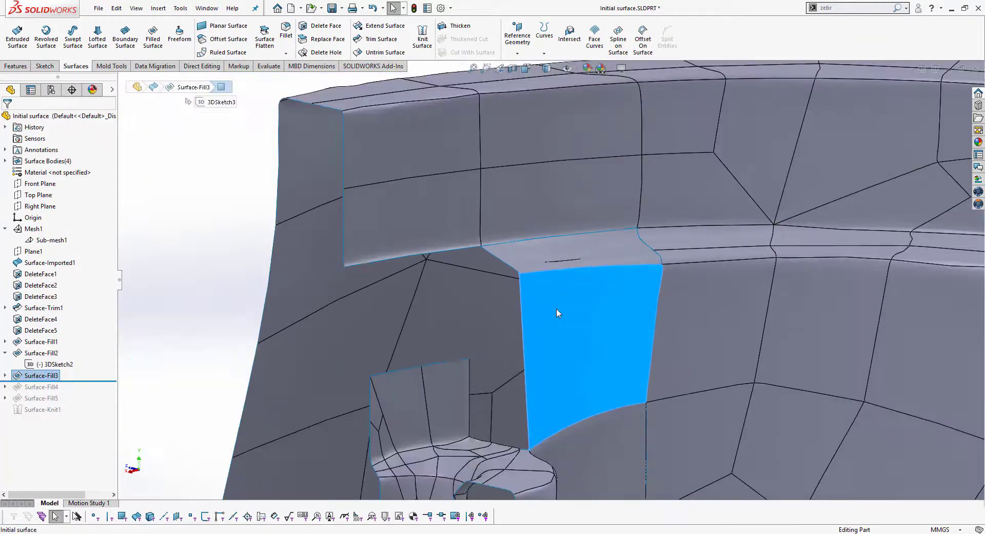
pyautogui.scroll(2, 553, 335)
pyautogui.scroll(-1, 552, 335)
pyautogui.moveTo(567, 334); pyautogui.dragTo(470, 373, button='middle')
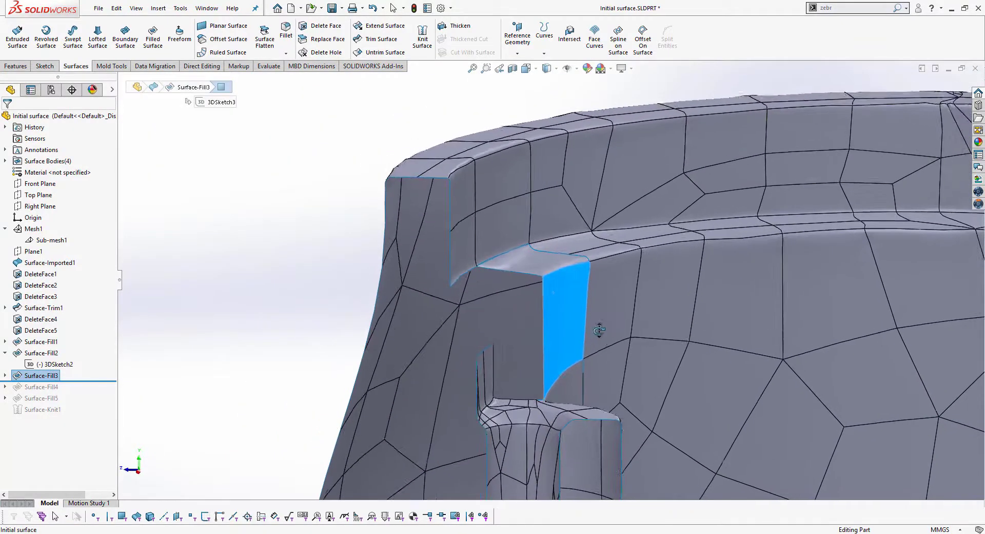
pyautogui.click(5, 376)
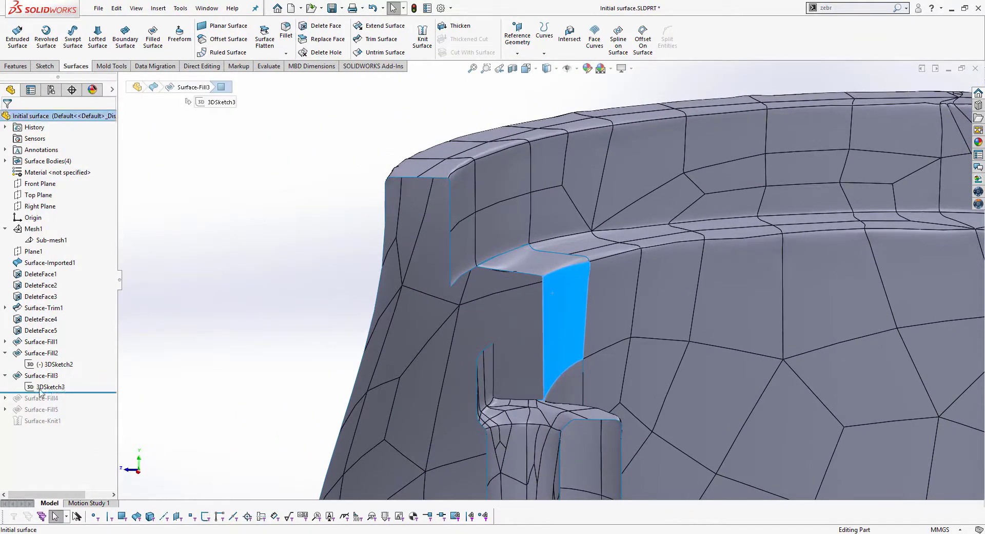
pyautogui.click(46, 386)
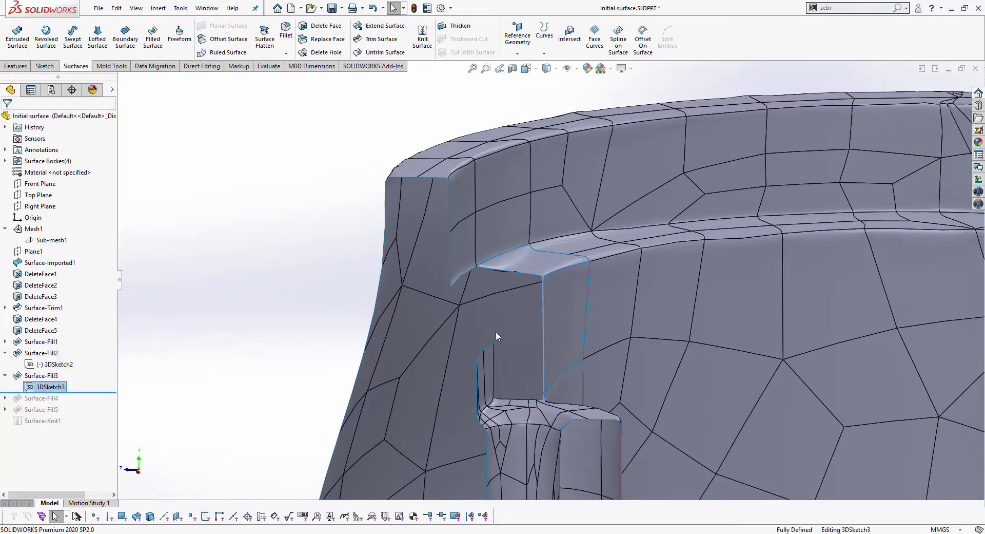
pyautogui.scroll(-2, 552, 295)
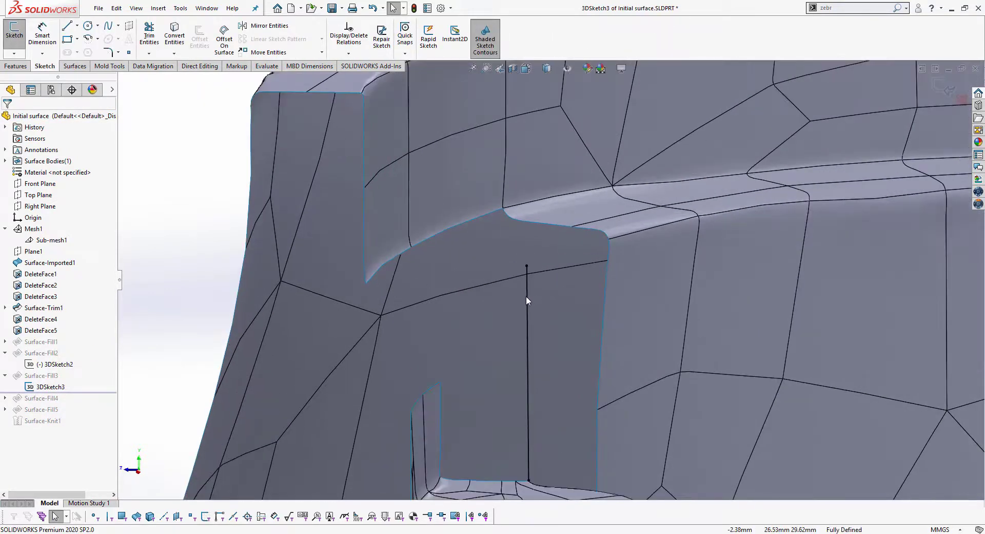
# Swing the 3DSketch3 spline's tangent rightward, shorten it to about 0.68, and exit the sketch.
pyautogui.click(527, 296)
pyautogui.scroll(-2, 539, 290)
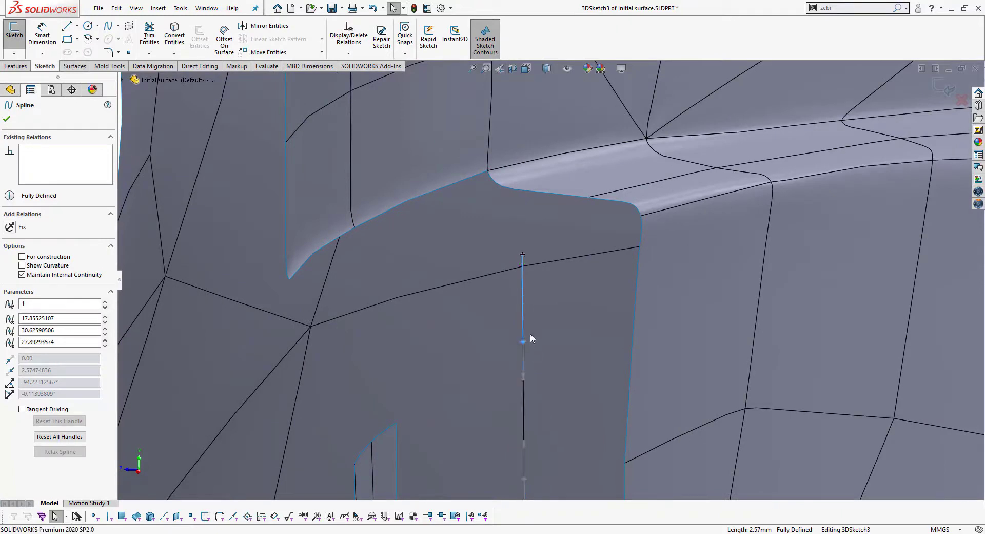
pyautogui.moveTo(523, 340); pyautogui.dragTo(586, 276)
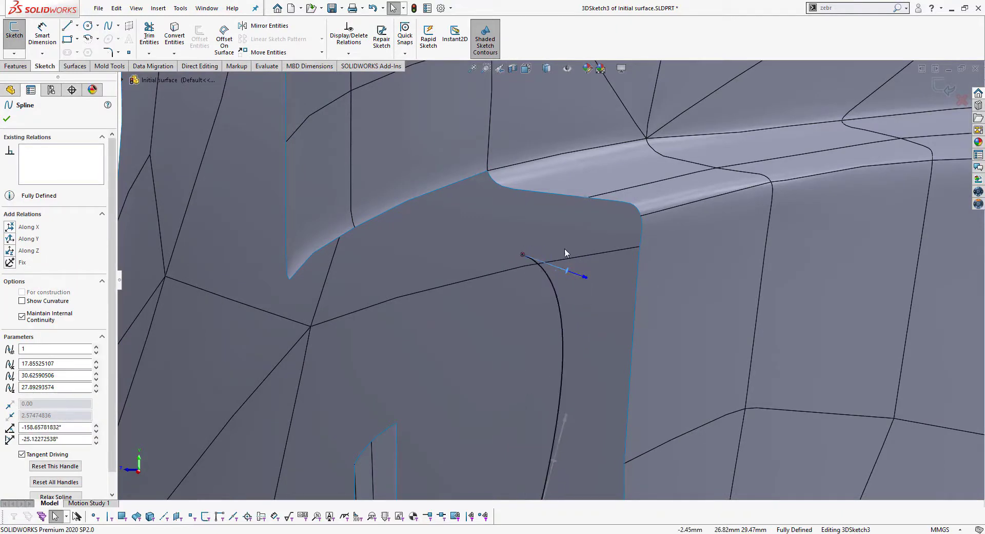
pyautogui.scroll(-2, 565, 252)
pyautogui.moveTo(592, 306); pyautogui.dragTo(505, 272)
pyautogui.moveTo(570, 304); pyautogui.dragTo(554, 361, button='middle')
pyautogui.scroll(2, 553, 362)
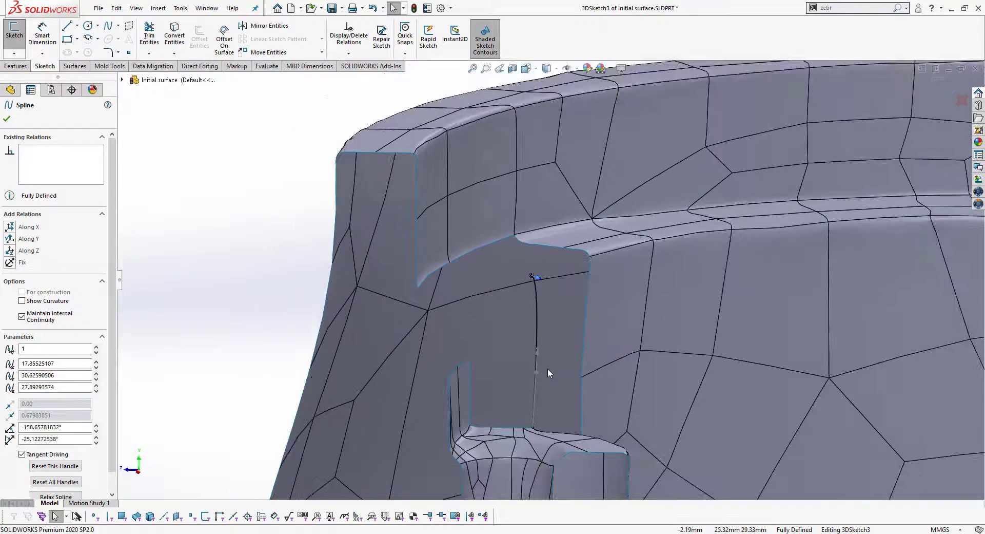
pyautogui.click(943, 86)
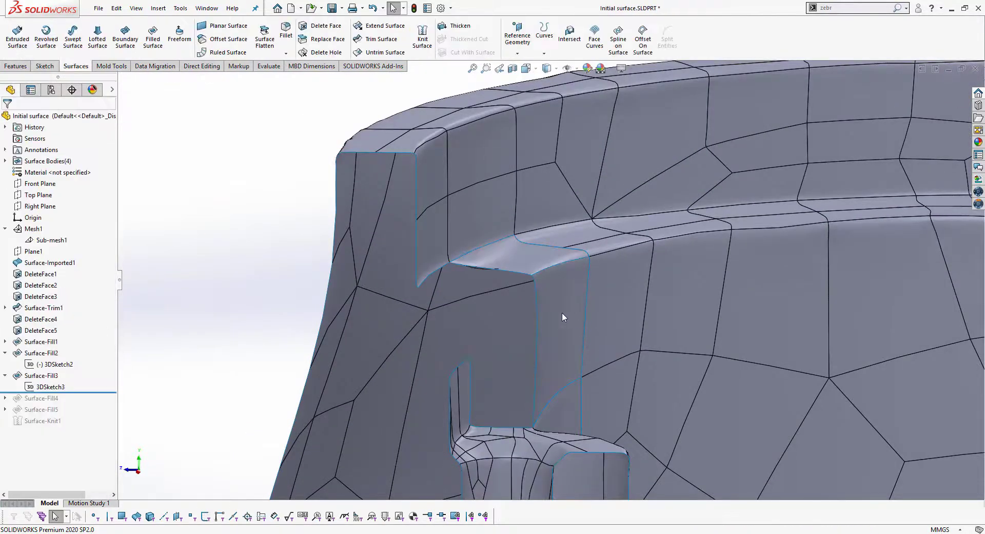
pyautogui.moveTo(562, 312); pyautogui.dragTo(500, 311, button='middle')
pyautogui.scroll(-3, 500, 311)
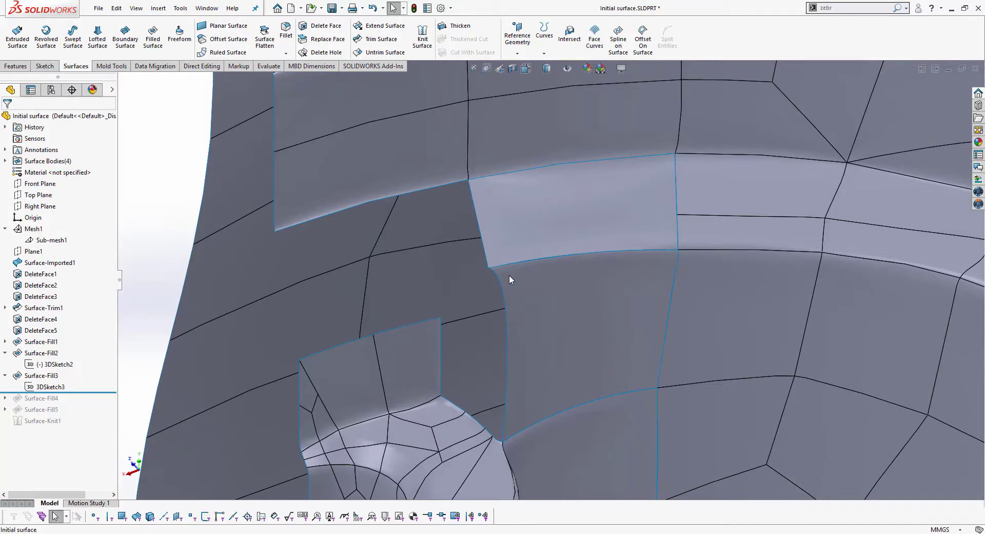
pyautogui.moveTo(510, 278); pyautogui.dragTo(508, 290, button='middle')
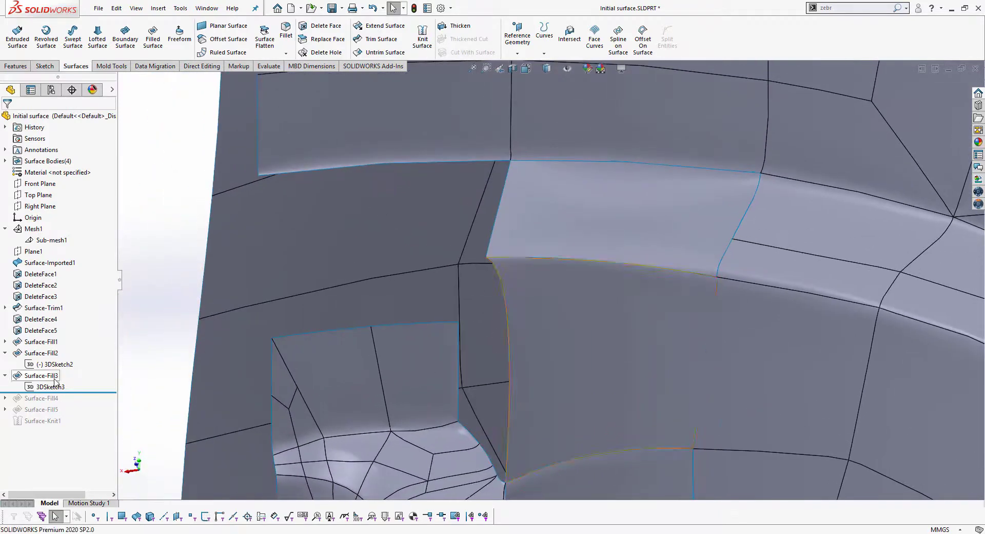
pyautogui.click(51, 387)
pyautogui.click(60, 358)
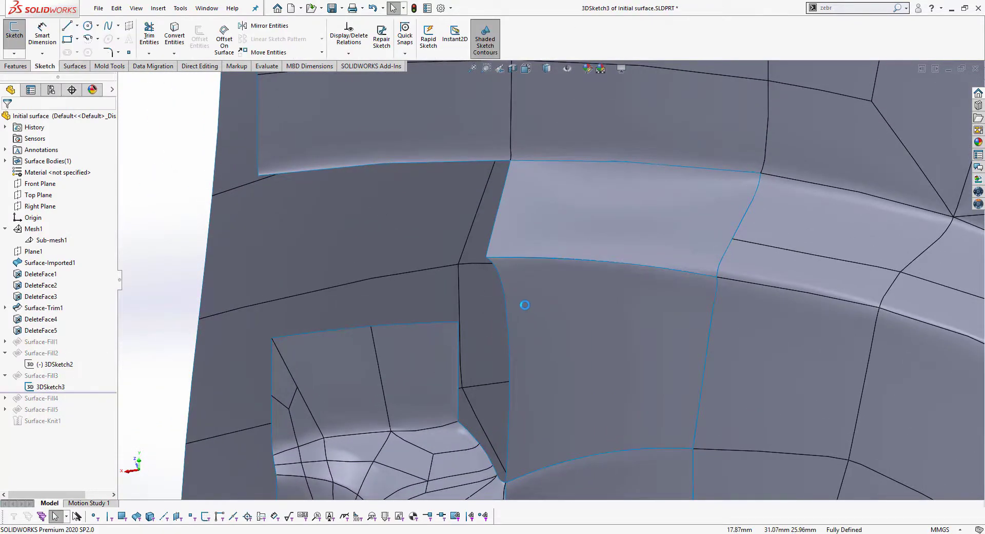
pyautogui.scroll(-2, 504, 282)
pyautogui.moveTo(523, 282)
pyautogui.mouseDown(button='middle')
pyautogui.moveTo(564, 268)
pyautogui.moveTo(605, 275)
pyautogui.mouseUp(button='middle')
pyautogui.scroll(-2, 593, 263)
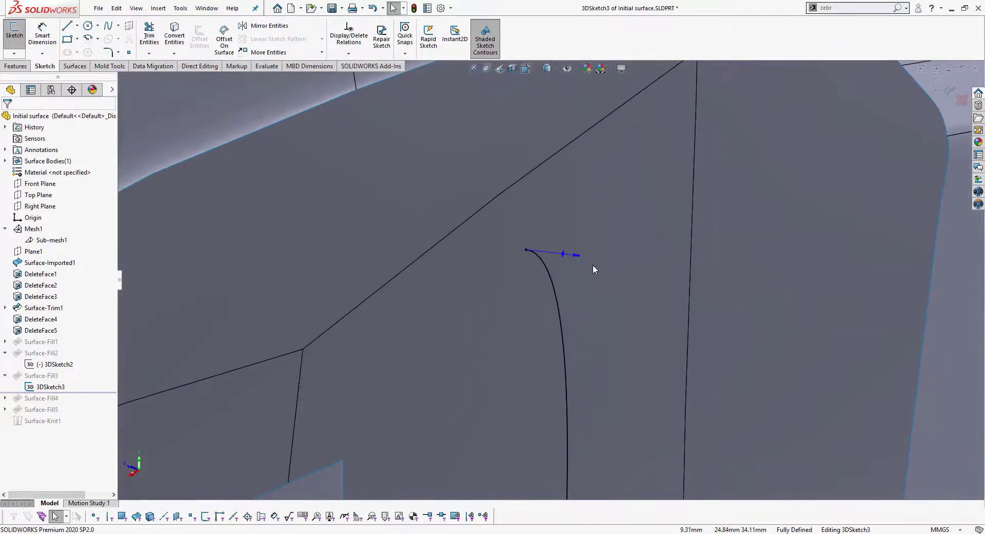
pyautogui.scroll(2, 592, 265)
pyautogui.scroll(2, 549, 304)
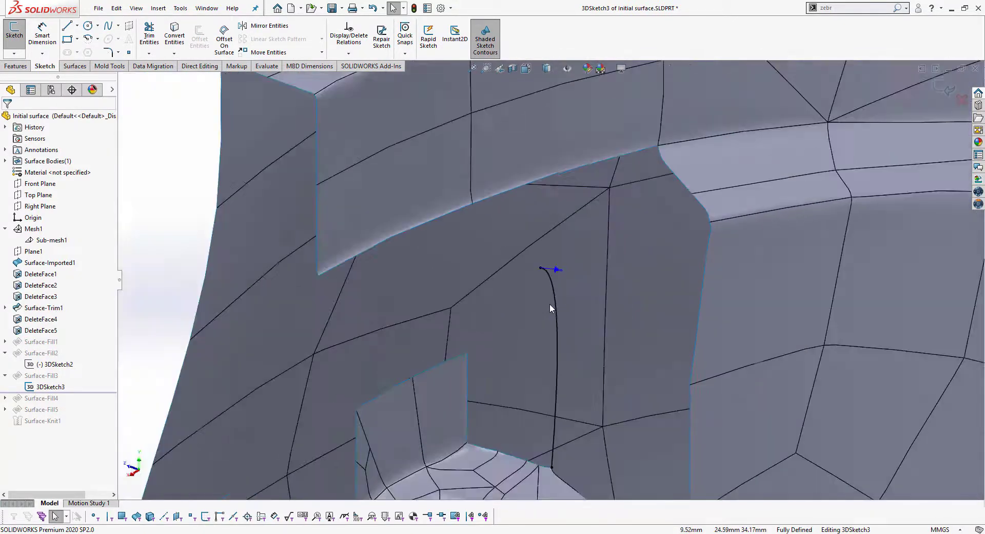
pyautogui.scroll(2, 552, 306)
pyautogui.scroll(2, 556, 328)
pyautogui.scroll(-2, 556, 327)
pyautogui.scroll(-2, 560, 331)
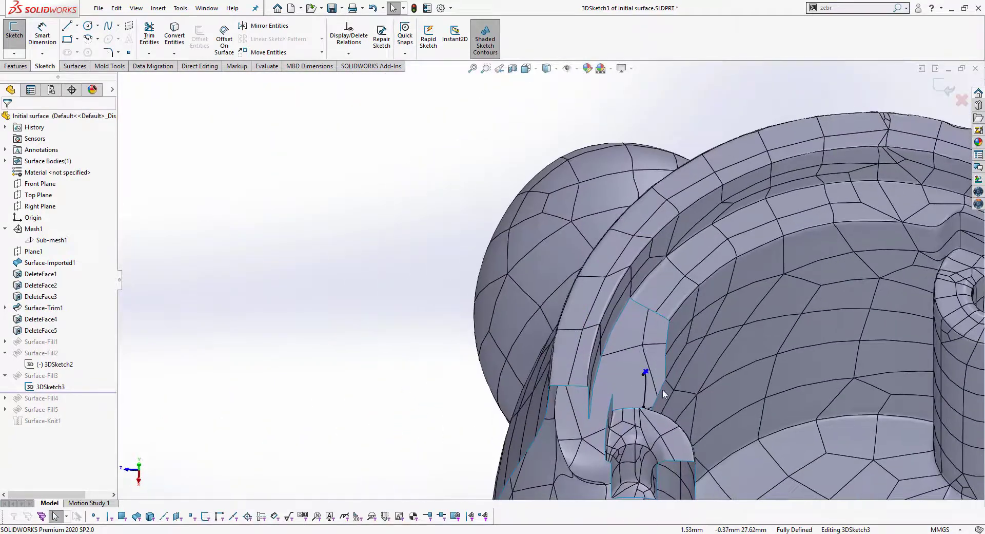
pyautogui.scroll(-2, 564, 333)
pyautogui.scroll(-3, 546, 354)
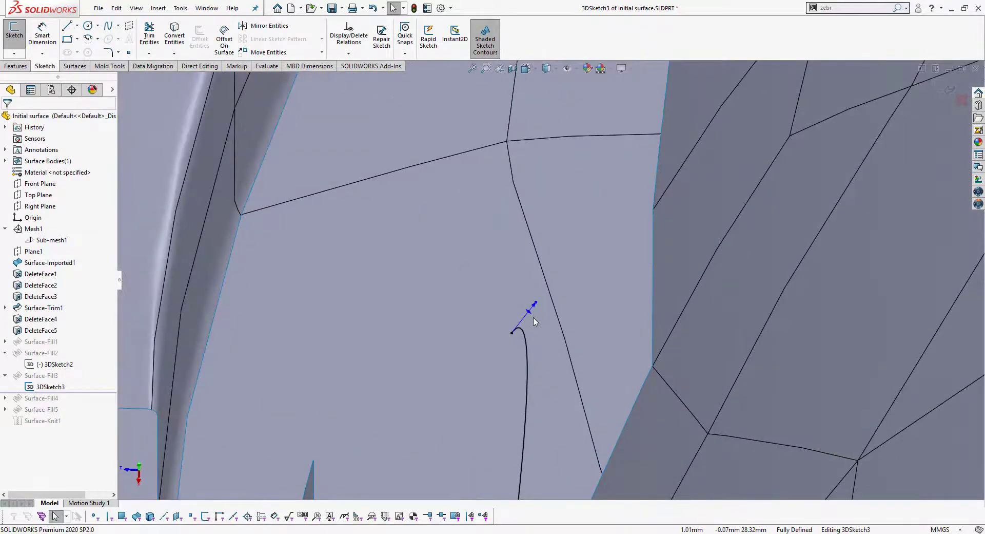
pyautogui.moveTo(535, 304)
pyautogui.mouseDown()
pyautogui.moveTo(561, 343)
pyautogui.moveTo(554, 338)
pyautogui.mouseUp()
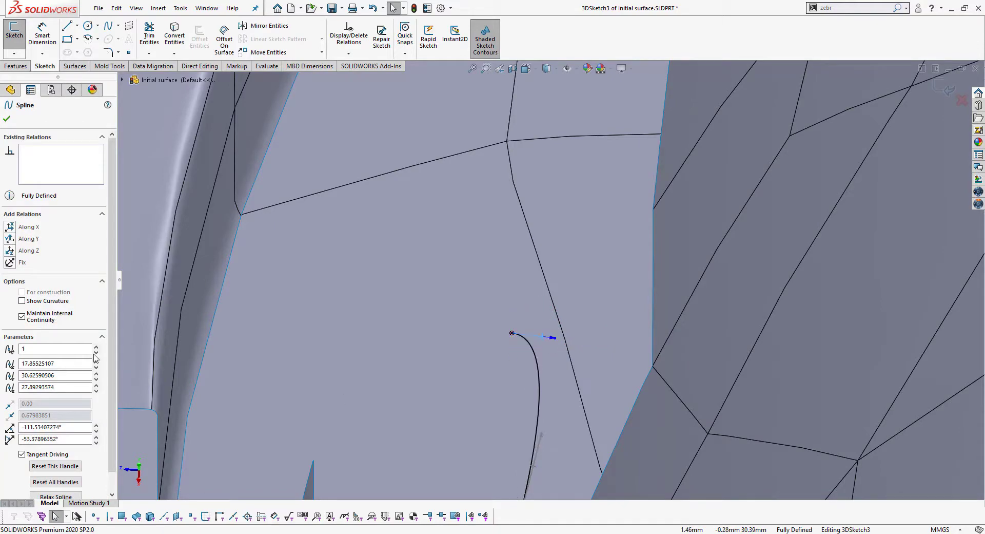
pyautogui.click(16, 252)
pyautogui.scroll(5, 469, 297)
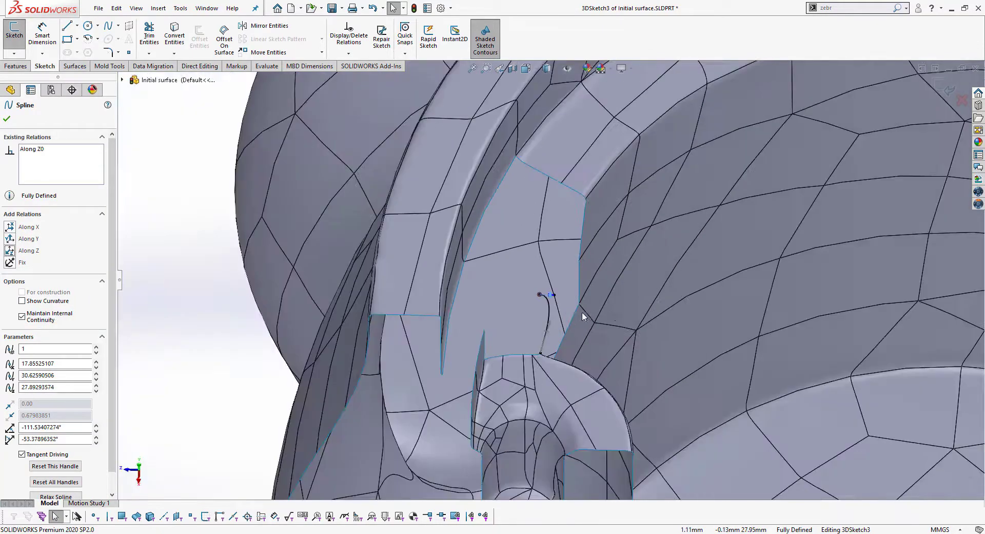
pyautogui.moveTo(555, 326)
pyautogui.mouseDown(button='middle')
pyautogui.moveTo(492, 324)
pyautogui.moveTo(528, 297)
pyautogui.mouseUp(button='middle')
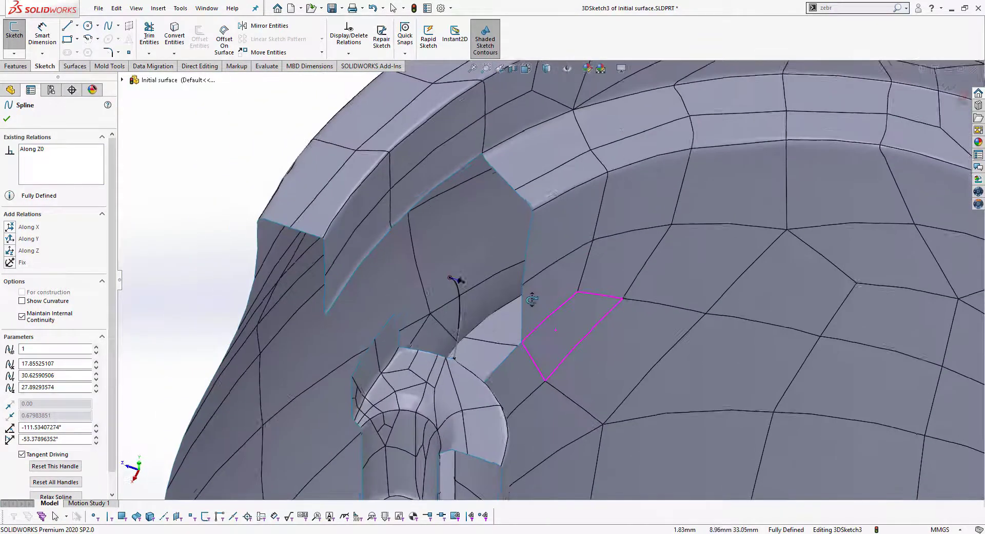
pyautogui.scroll(-3, 528, 297)
pyautogui.click(950, 90)
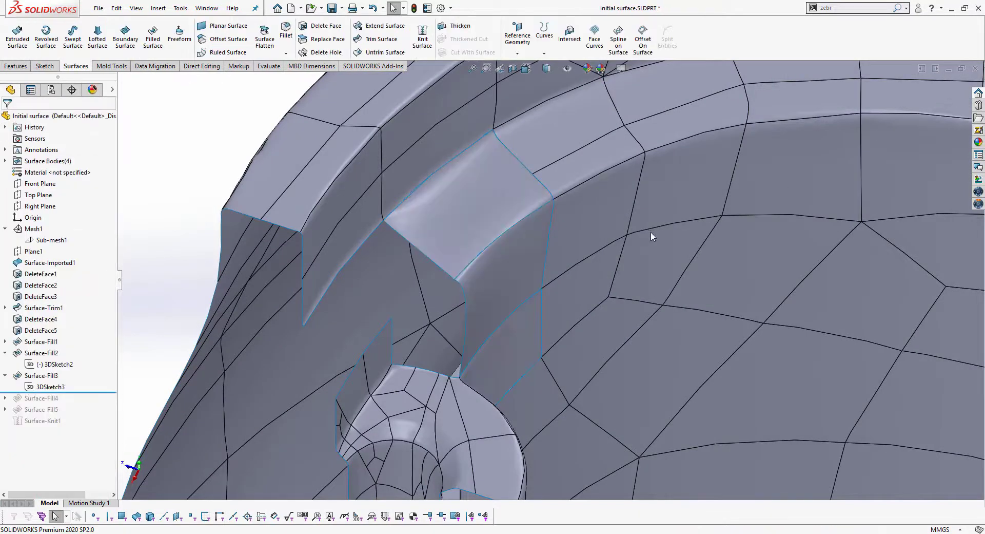
pyautogui.scroll(-3, 468, 285)
pyautogui.scroll(-2, 467, 285)
pyautogui.click(50, 386)
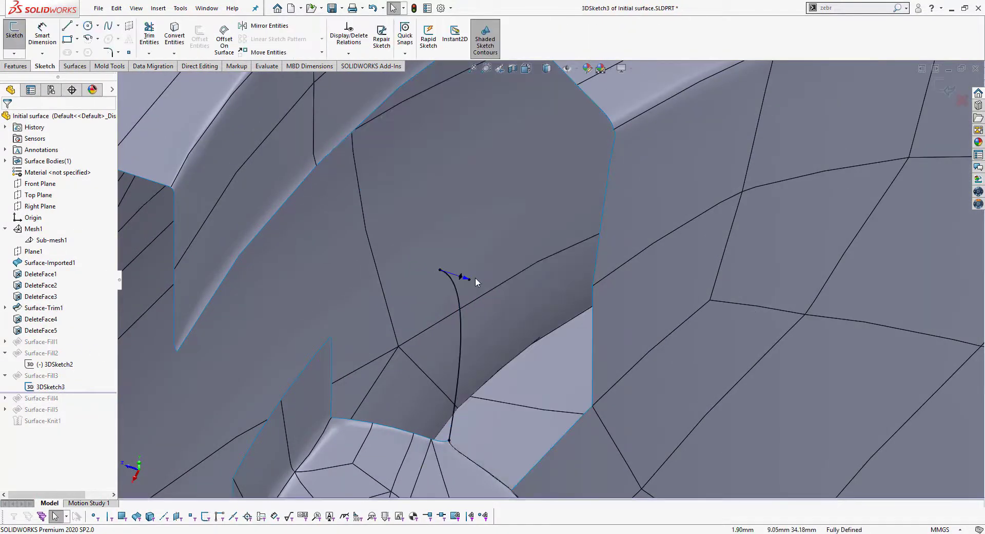
pyautogui.scroll(-3, 475, 277)
pyautogui.scroll(-2, 503, 286)
pyautogui.moveTo(507, 280); pyautogui.dragTo(425, 262)
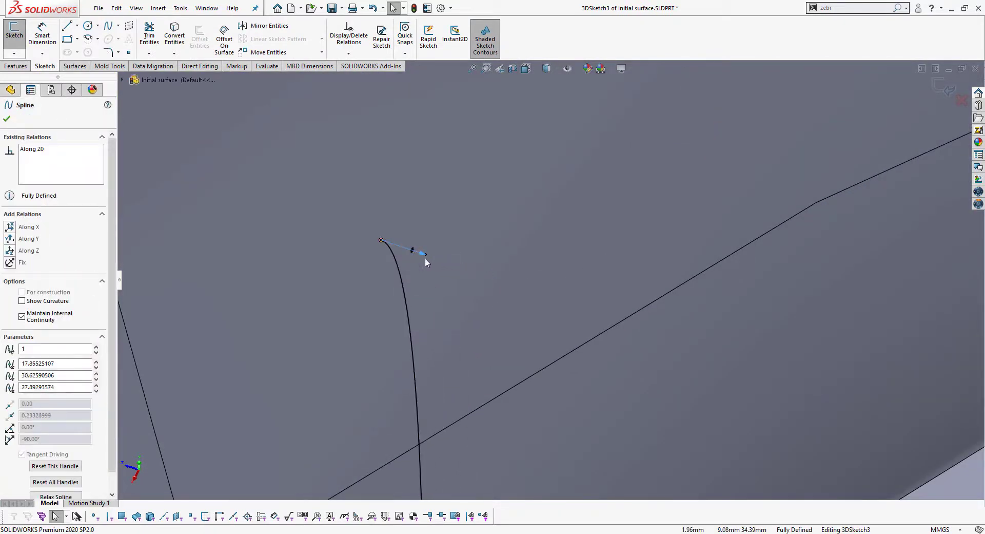
pyautogui.click(945, 88)
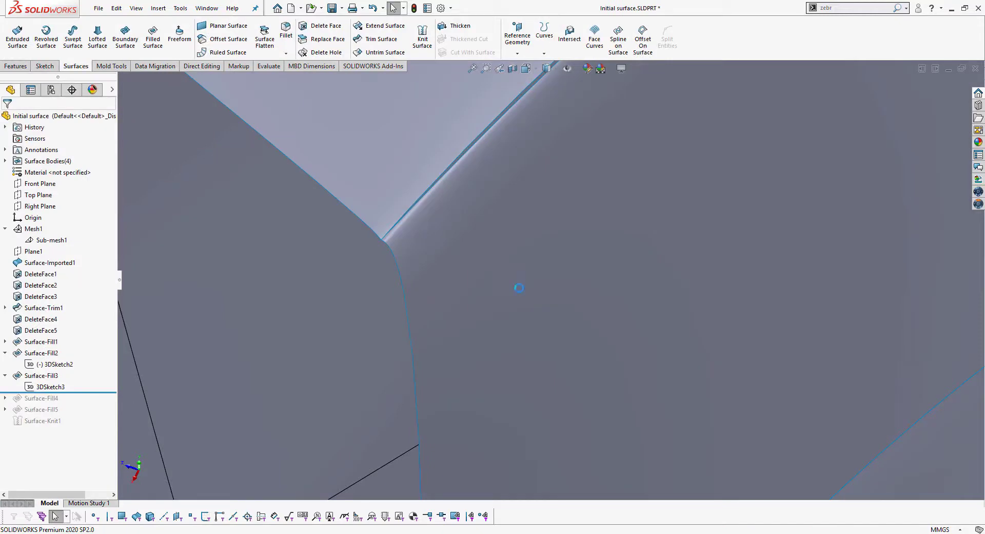
pyautogui.scroll(2, 509, 220)
pyautogui.scroll(2, 513, 229)
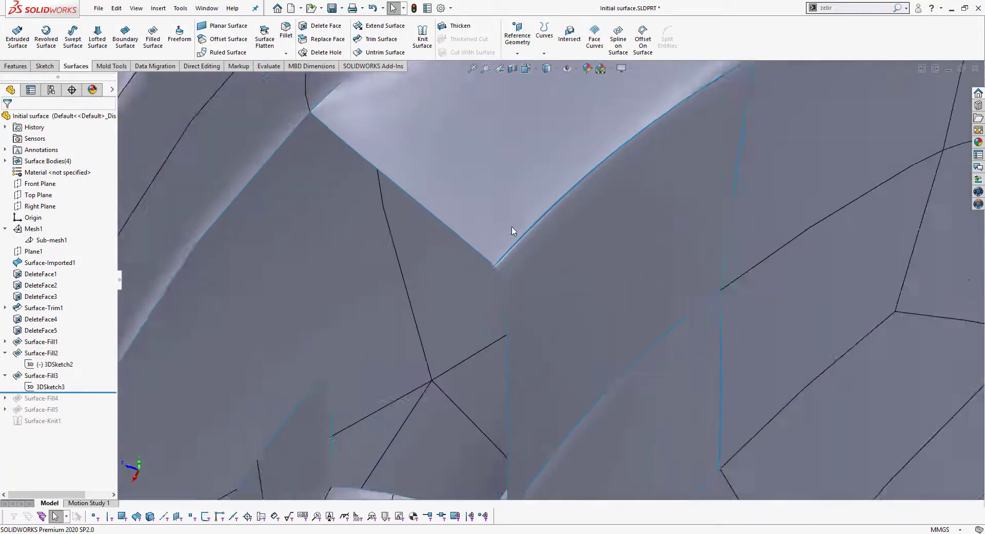
pyautogui.scroll(3, 537, 229)
pyautogui.scroll(1, 526, 283)
pyautogui.scroll(2, 526, 283)
# Drag the rollback bar below Surface-Fill4, then select 3DSketch5 and Surface-Fill4 in the tree.
pyautogui.moveTo(510, 222); pyautogui.dragTo(462, 287, button='middle')
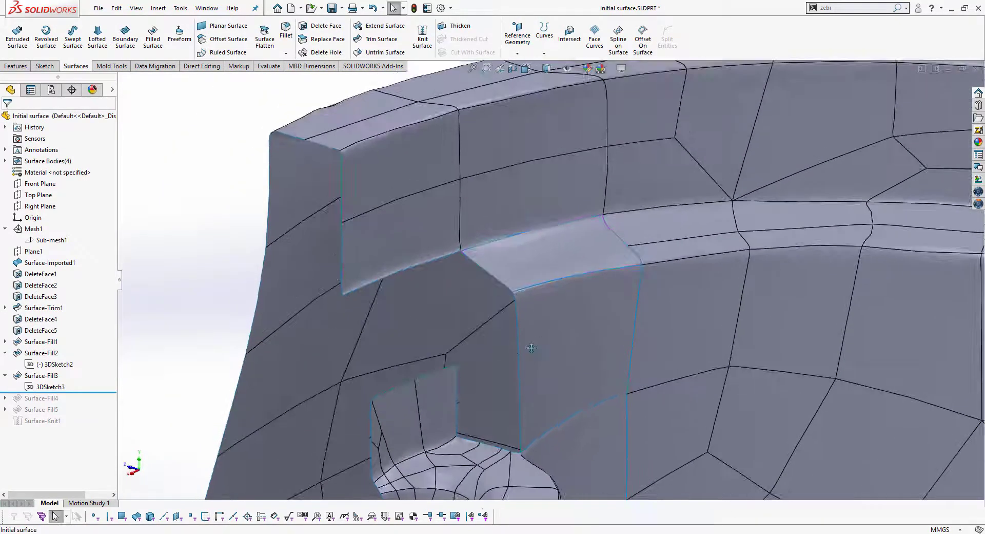
pyautogui.scroll(-2, 462, 287)
pyautogui.moveTo(95, 390); pyautogui.dragTo(96, 398)
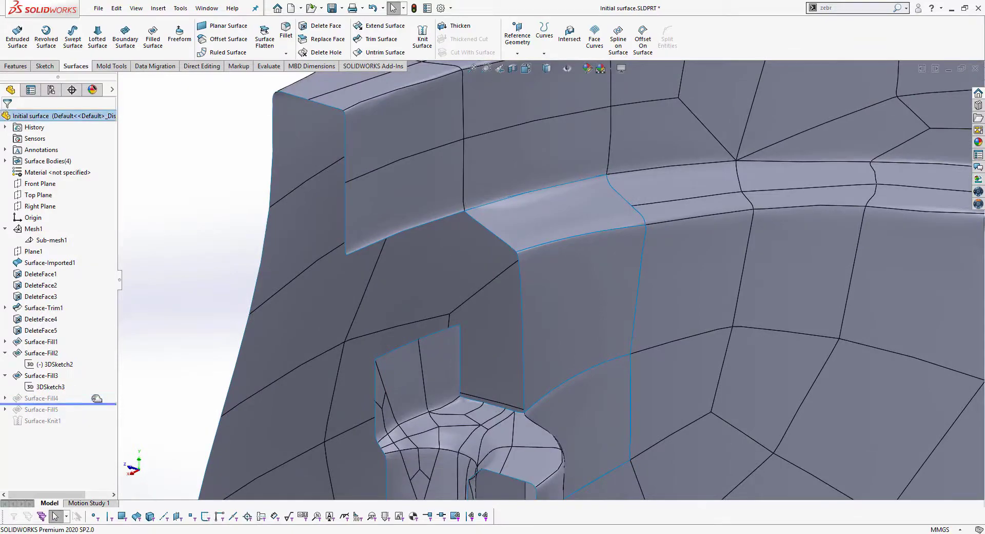
pyautogui.moveTo(473, 353); pyautogui.dragTo(512, 337, button='middle')
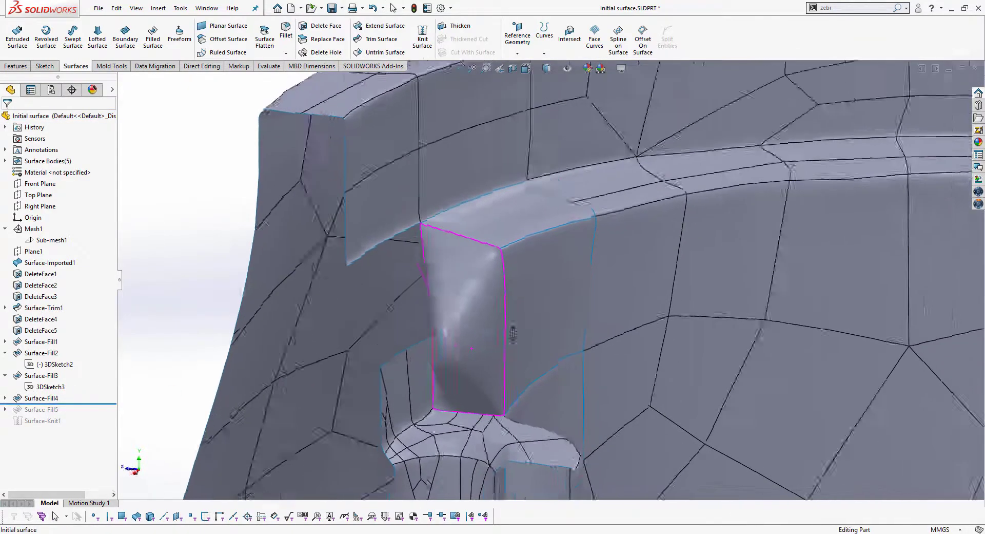
pyautogui.moveTo(23, 409); pyautogui.dragTo(31, 414)
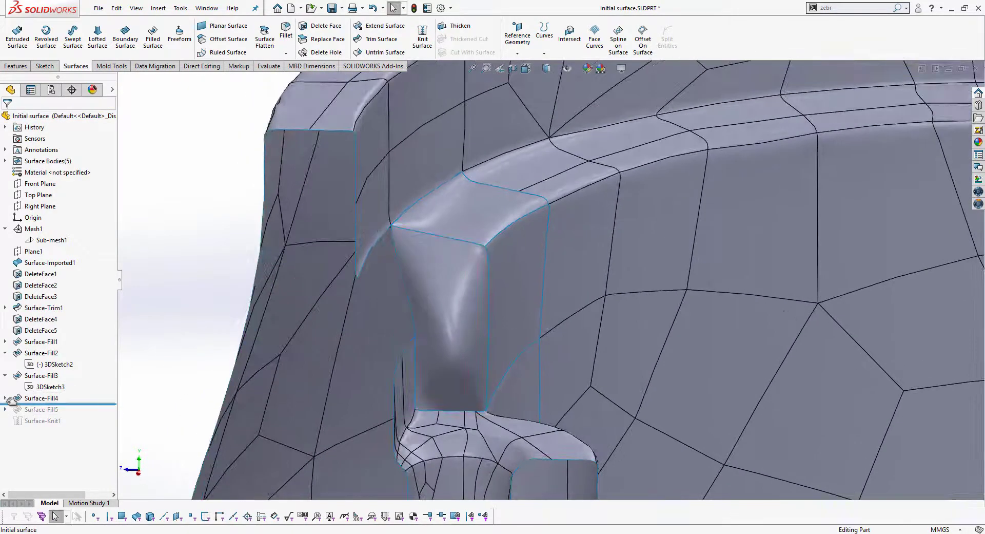
pyautogui.click(49, 409)
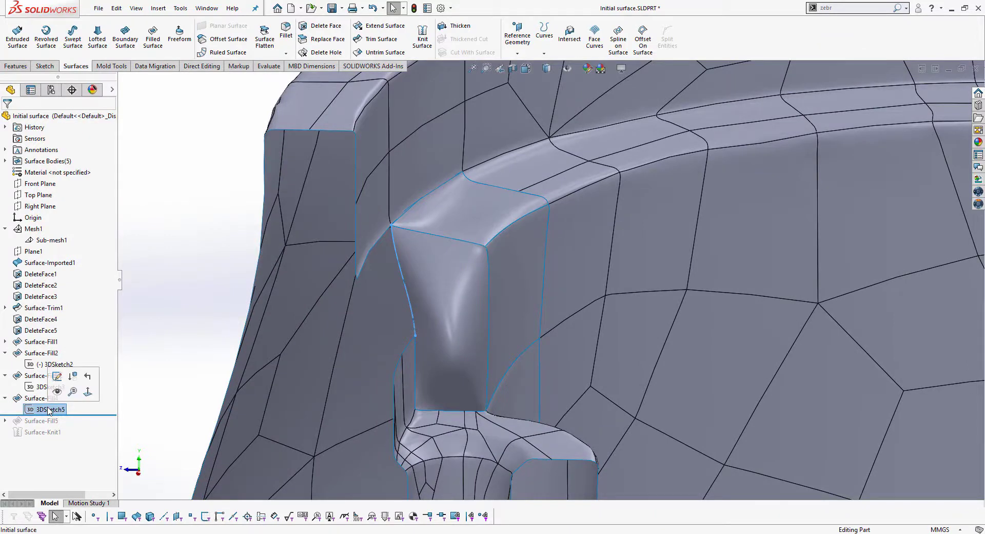
pyautogui.click(44, 399)
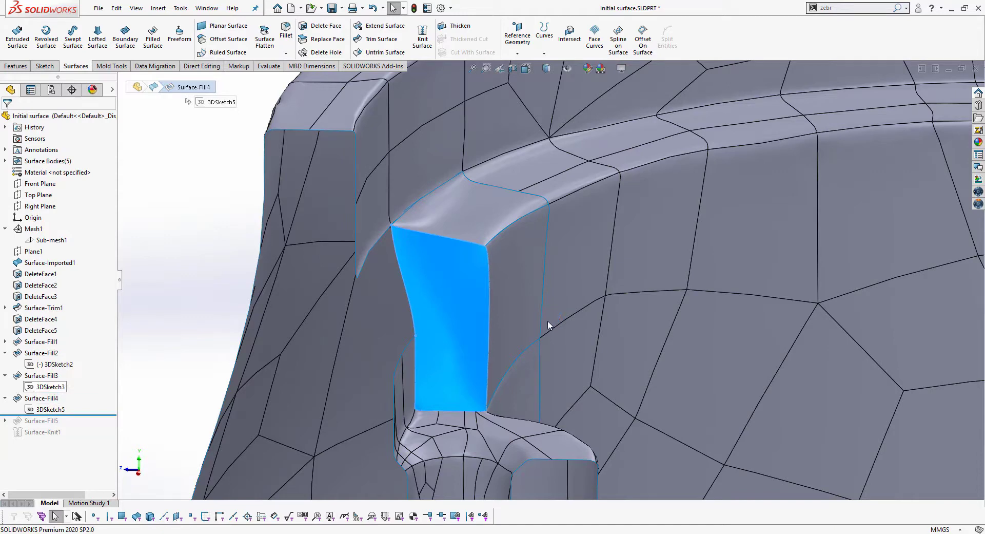
# Reopen Surface-Fill4 and try Tangent on the 3DSketch5 boundary, dismissing the warning.
pyautogui.press('Return')
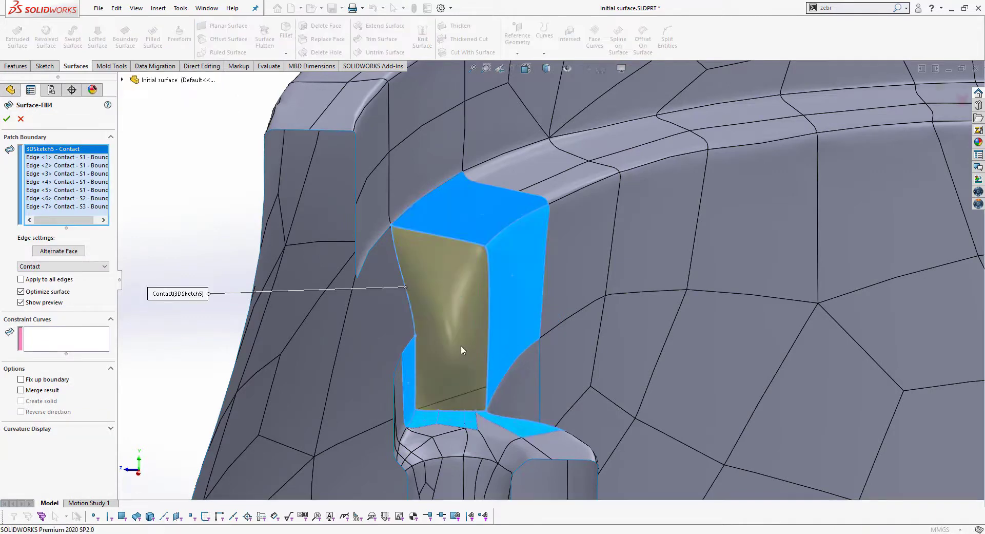
pyautogui.scroll(-2, 461, 345)
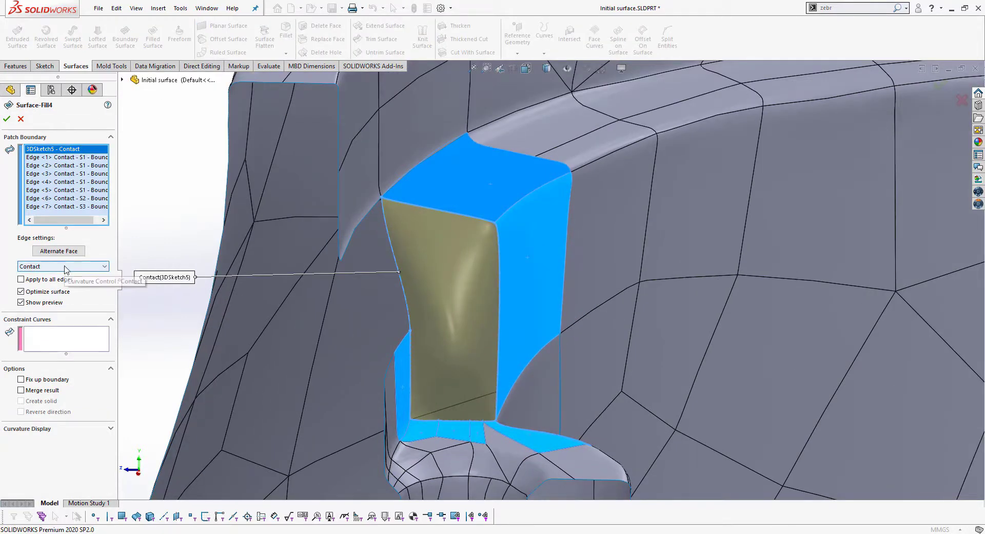
pyautogui.moveTo(502, 283)
pyautogui.mouseDown(button='middle')
pyautogui.moveTo(465, 247)
pyautogui.moveTo(451, 286)
pyautogui.moveTo(466, 296)
pyautogui.mouseUp(button='middle')
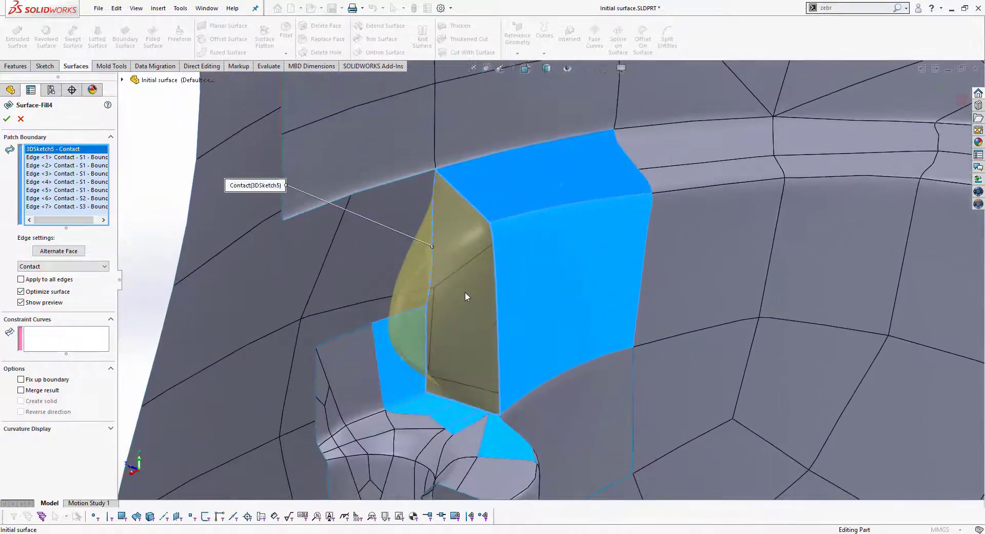
pyautogui.click(63, 268)
pyautogui.click(46, 286)
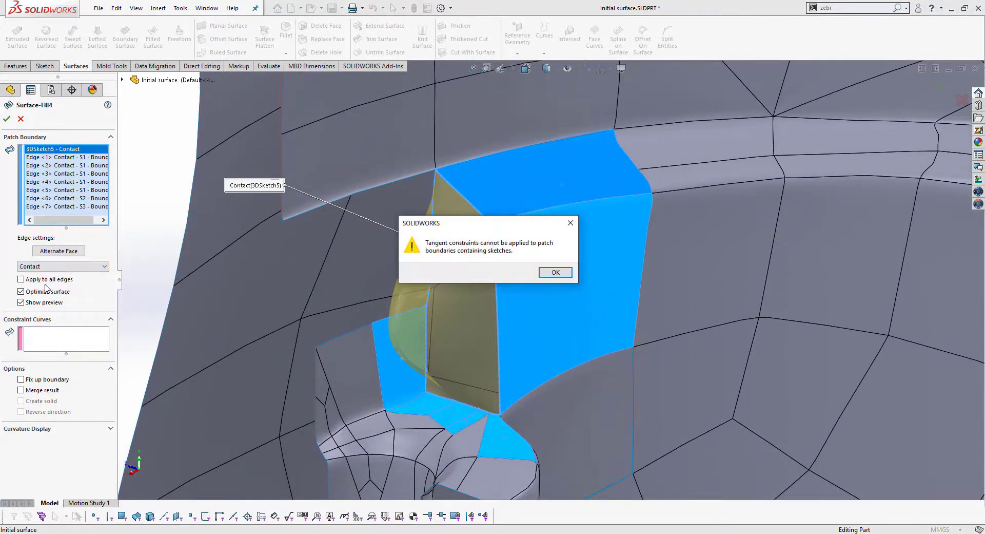
pyautogui.click(563, 274)
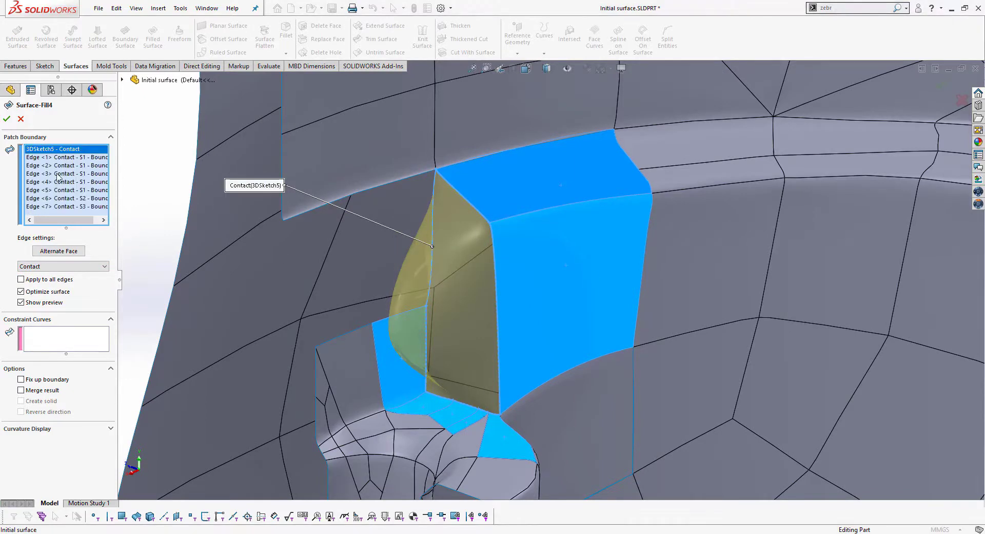
# Set Edge <1> to Tangent and review boundary Edges <2> through <5>.
pyautogui.click(65, 157)
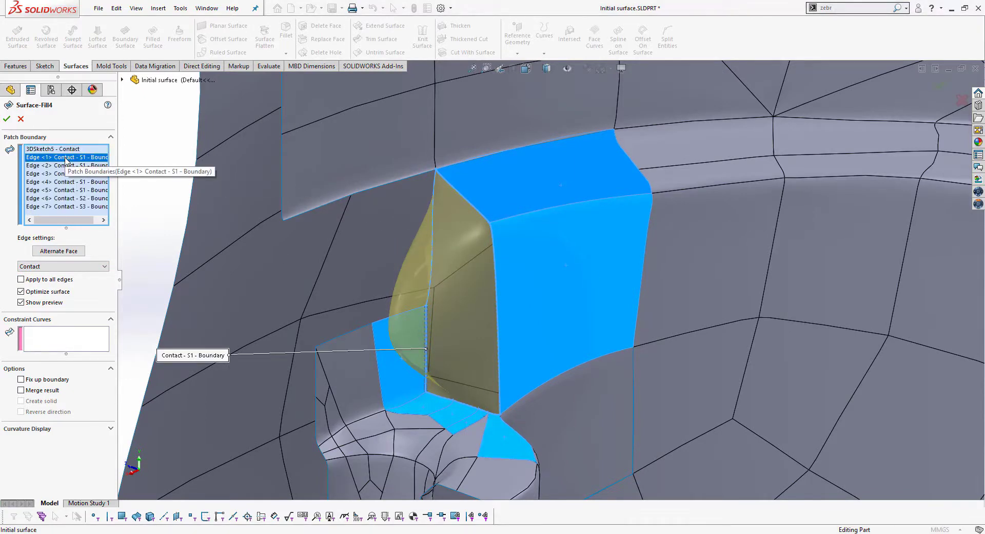
pyautogui.click(63, 267)
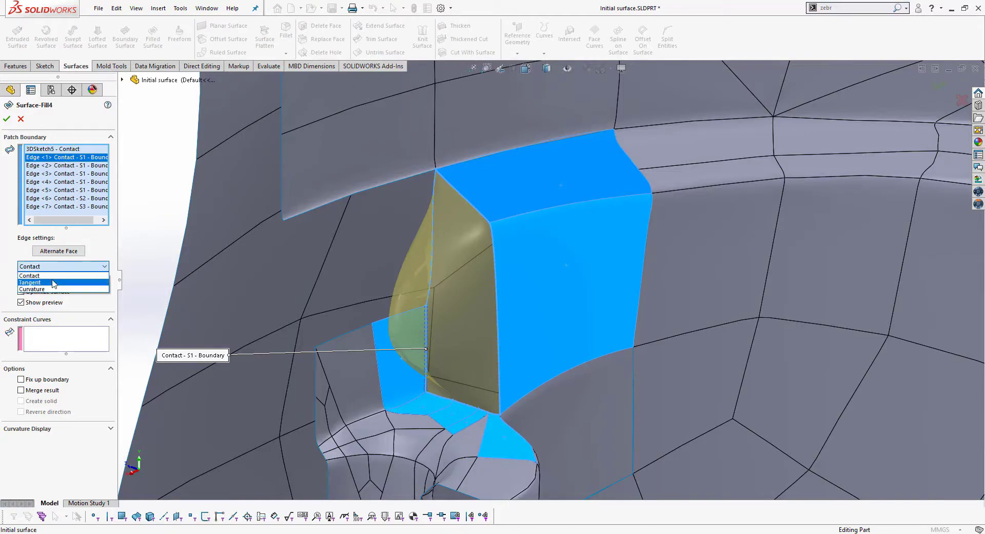
pyautogui.click(54, 283)
pyautogui.moveTo(501, 303); pyautogui.dragTo(442, 219, button='middle')
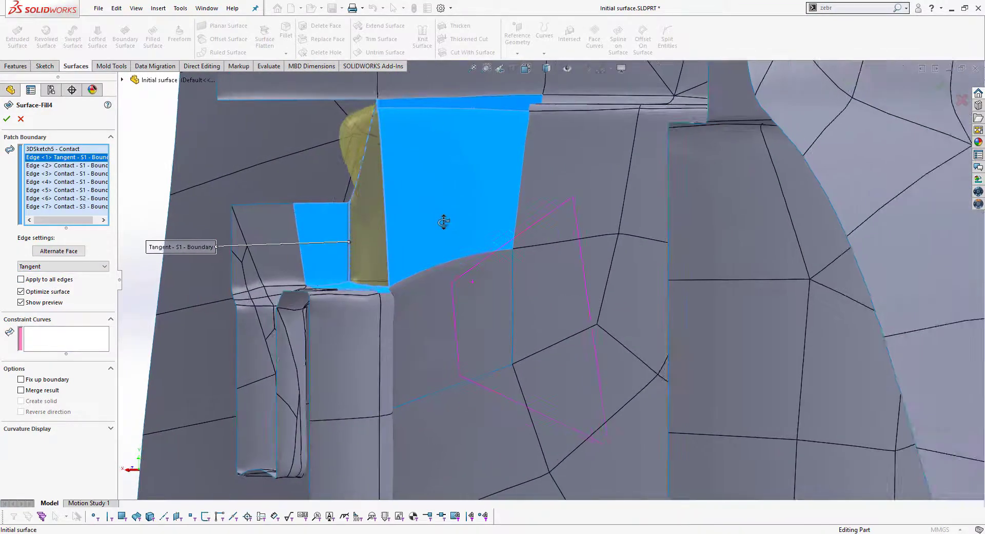
pyautogui.click(55, 168)
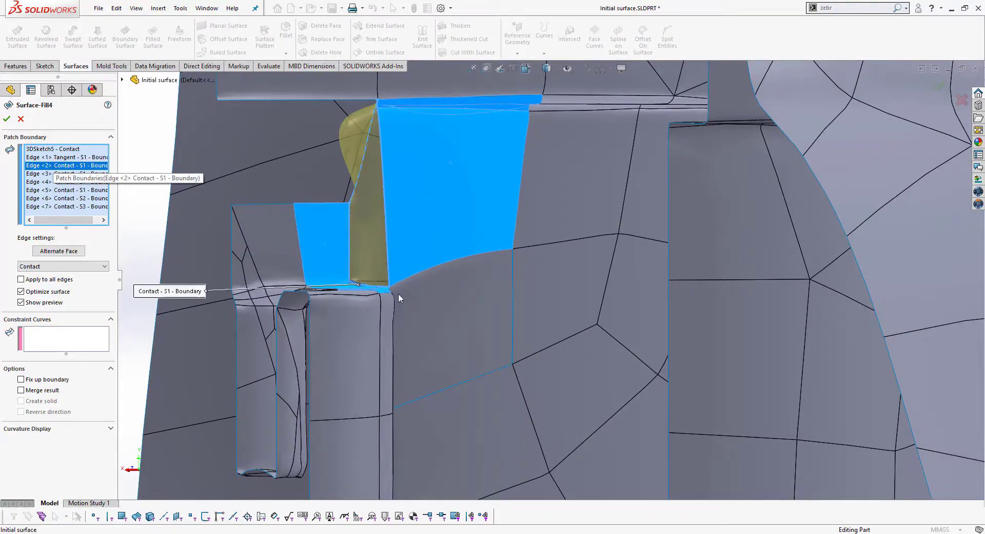
pyautogui.moveTo(395, 303); pyautogui.dragTo(452, 418, button='middle')
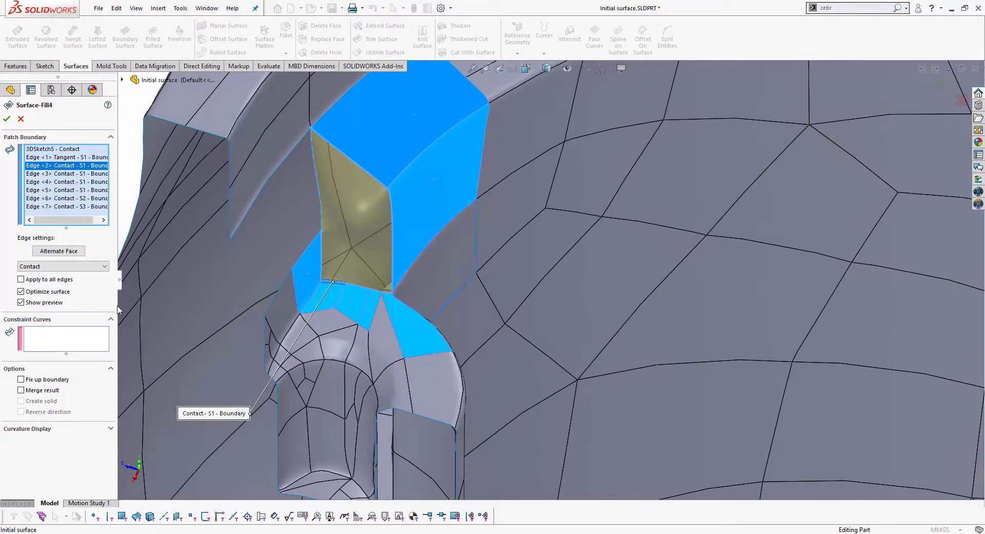
pyautogui.click(80, 173)
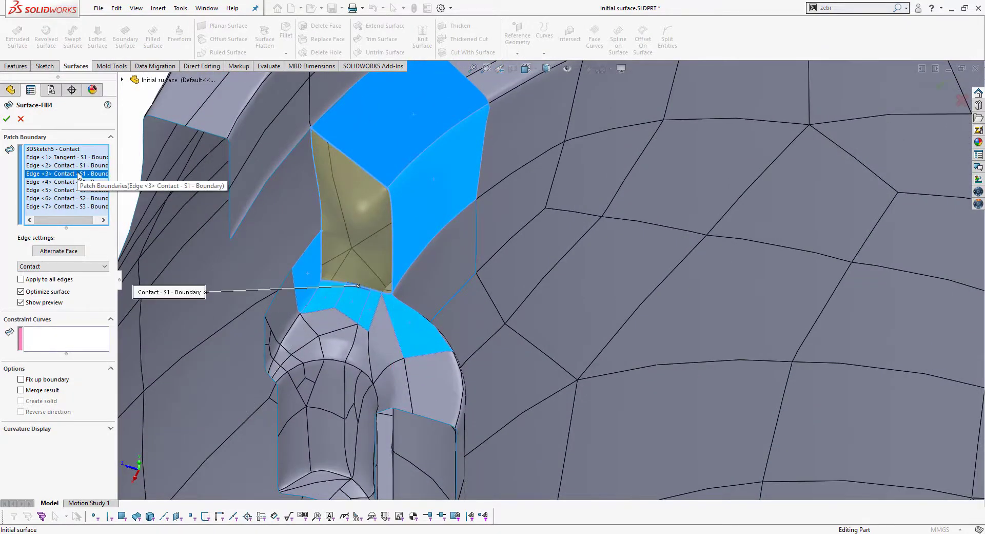
pyautogui.click(76, 183)
pyautogui.click(69, 191)
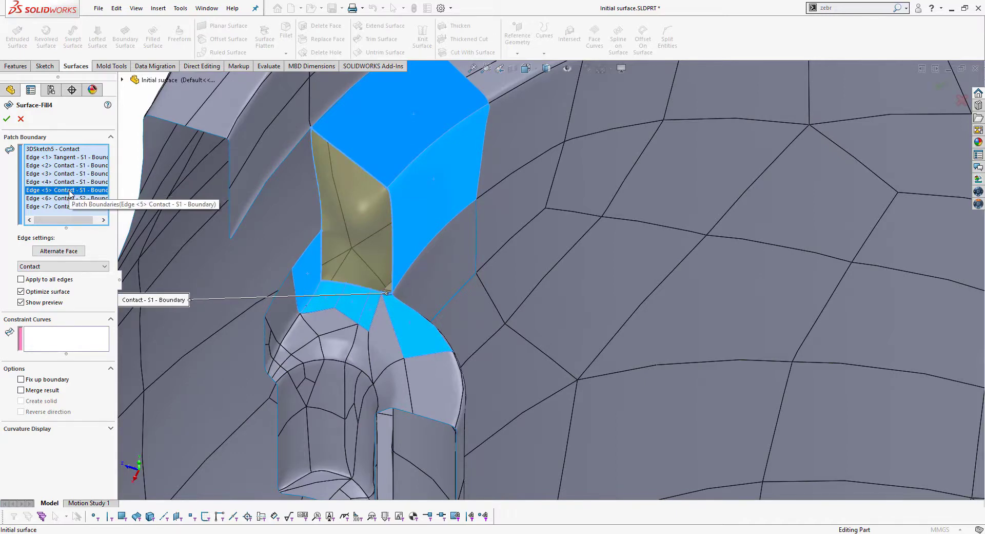
# Try Tangent on Edges <6> and <7>, then return both to Contact.
pyautogui.click(69, 201)
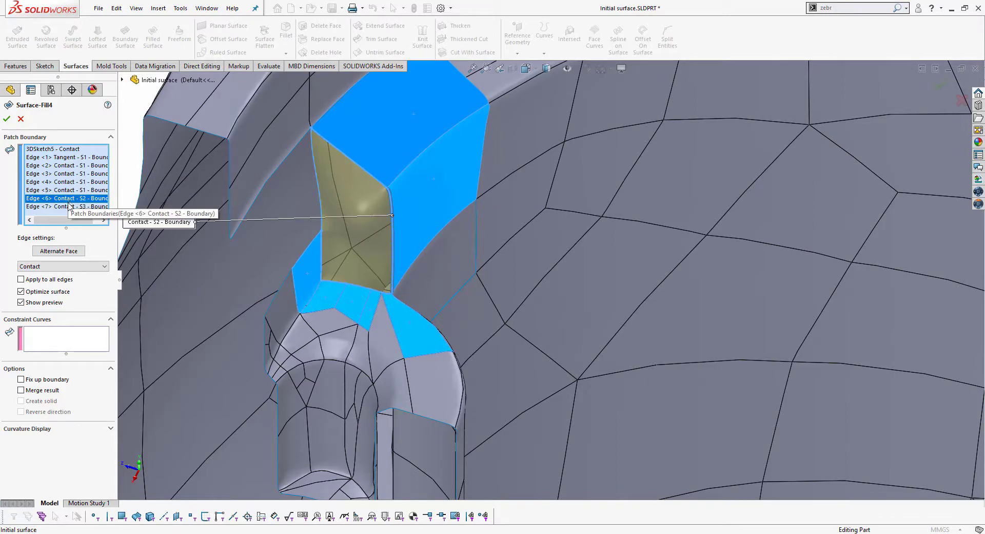
pyautogui.click(58, 266)
pyautogui.click(42, 282)
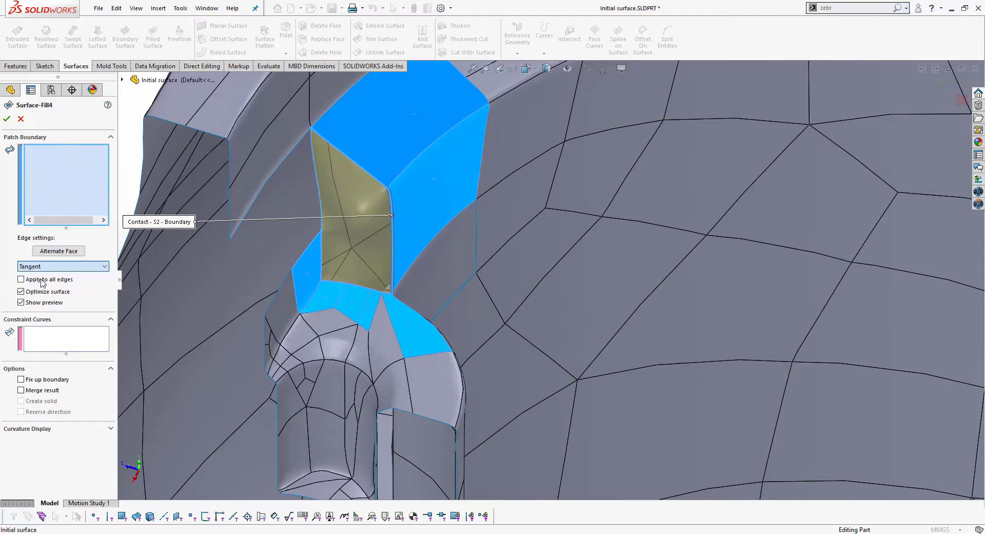
pyautogui.click(75, 266)
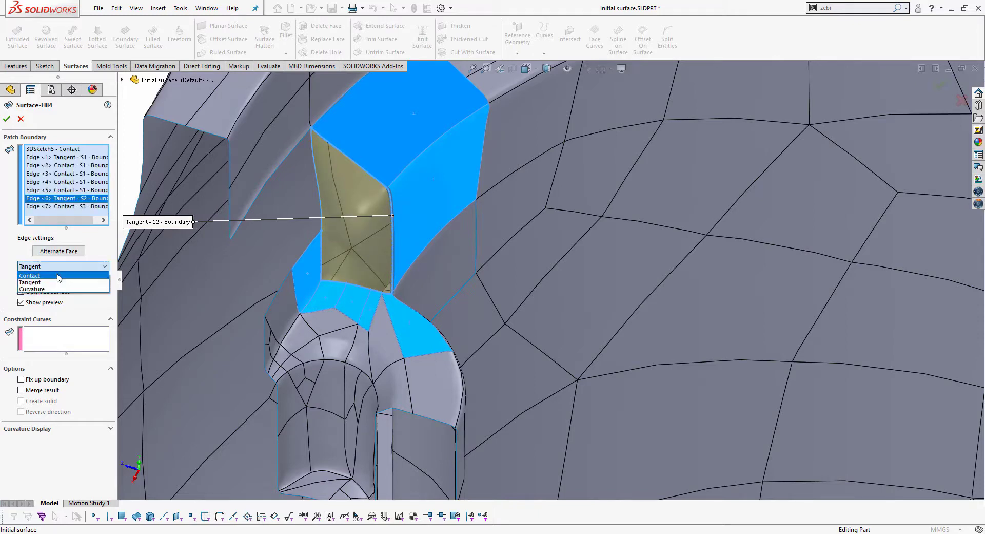
pyautogui.click(57, 275)
pyautogui.click(67, 206)
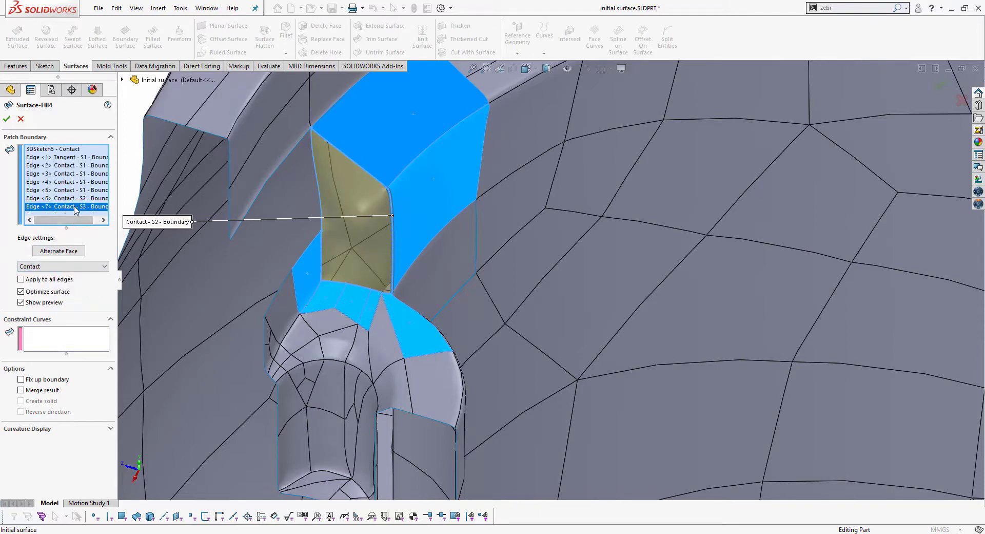
pyautogui.click(62, 267)
pyautogui.click(45, 282)
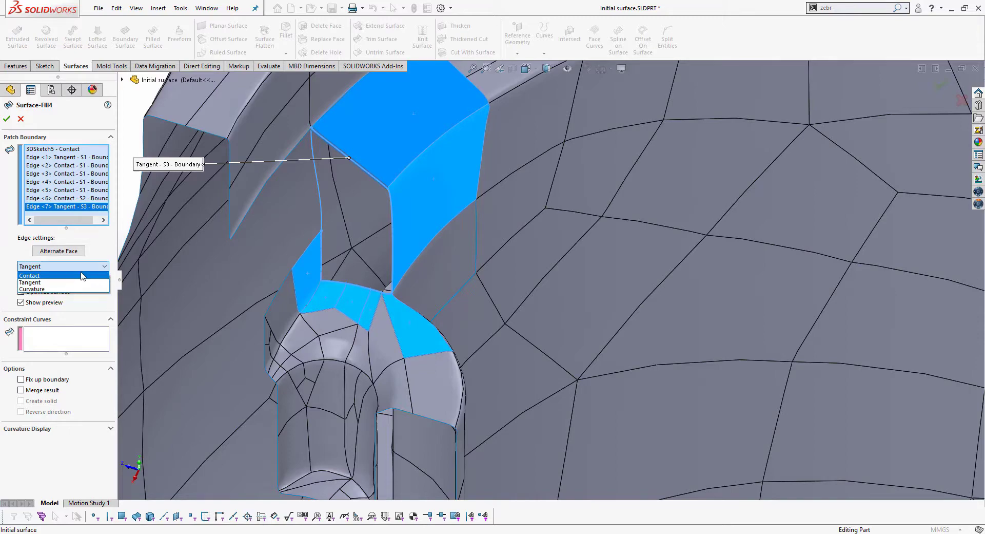
pyautogui.click(31, 275)
# Accept the edited Surface-Fill4 patch with Edge <1> Tangent.
pyautogui.scroll(3, 402, 237)
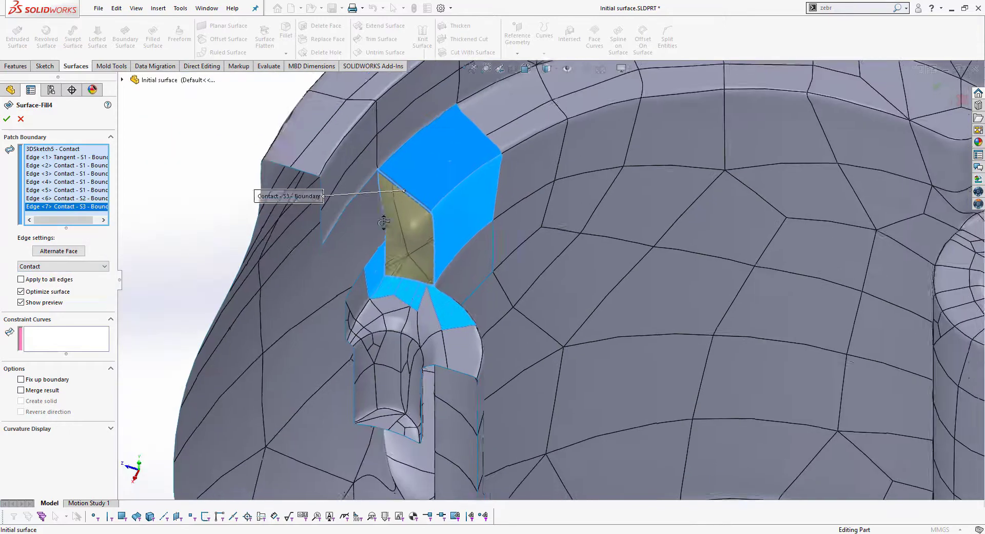
pyautogui.keyDown('ctrl'); pyautogui.moveTo(384, 221); pyautogui.dragTo(291, 165, button='middle'); pyautogui.keyUp('ctrl')
pyautogui.scroll(5, 380, 282)
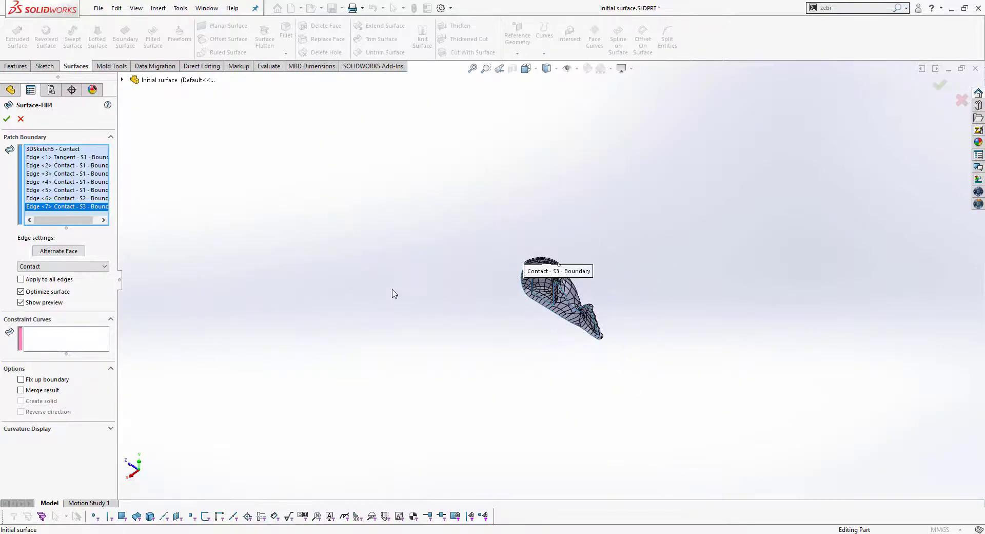
pyautogui.scroll(-3, 597, 312)
pyautogui.scroll(-3, 597, 312)
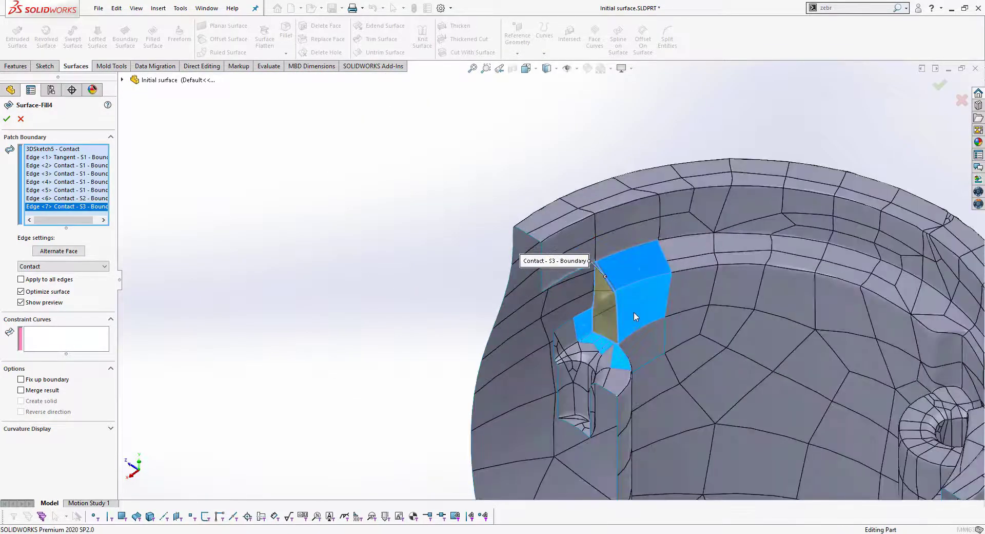
pyautogui.press('Return')
pyautogui.scroll(-3, 587, 282)
pyautogui.scroll(-2, 564, 283)
pyautogui.scroll(-2, 550, 286)
# Delete the Surface-Fill4 feature and confirm, reopening the notch.
pyautogui.moveTo(550, 285)
pyautogui.mouseDown(button='middle')
pyautogui.moveTo(611, 206)
pyautogui.moveTo(593, 249)
pyautogui.moveTo(400, 343)
pyautogui.mouseUp(button='middle')
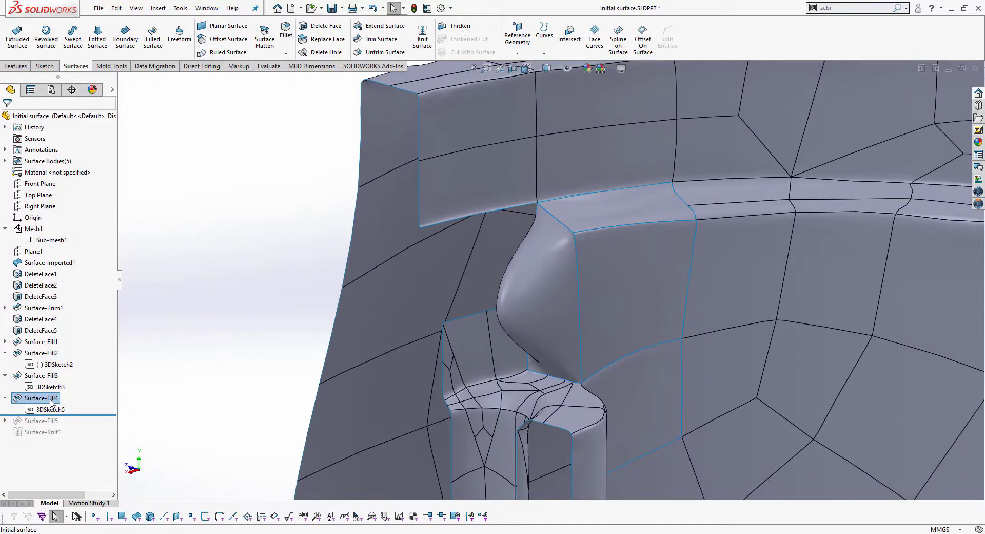
pyautogui.press('Delete')
pyautogui.press('Return')
pyautogui.scroll(-2, 553, 299)
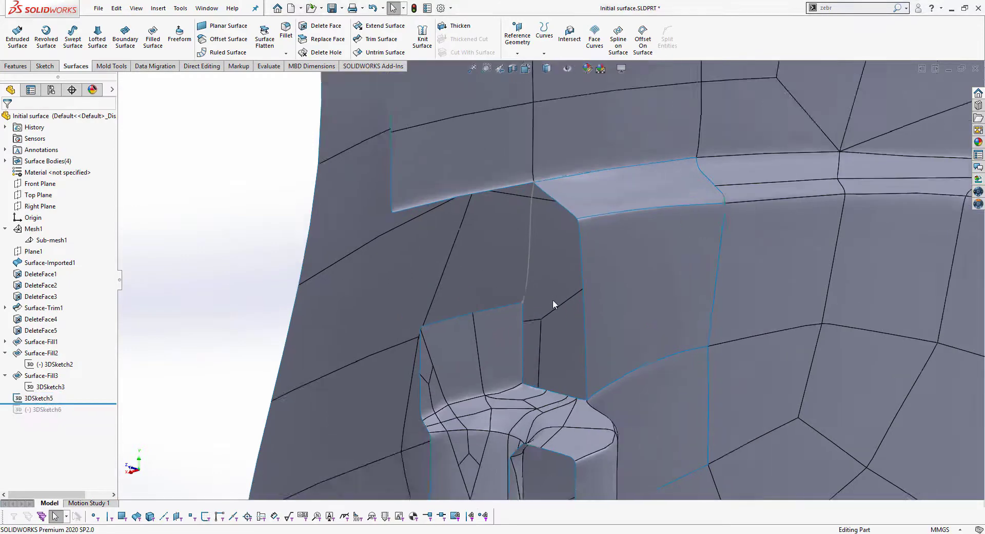
pyautogui.scroll(-2, 564, 310)
pyautogui.scroll(-1, 522, 133)
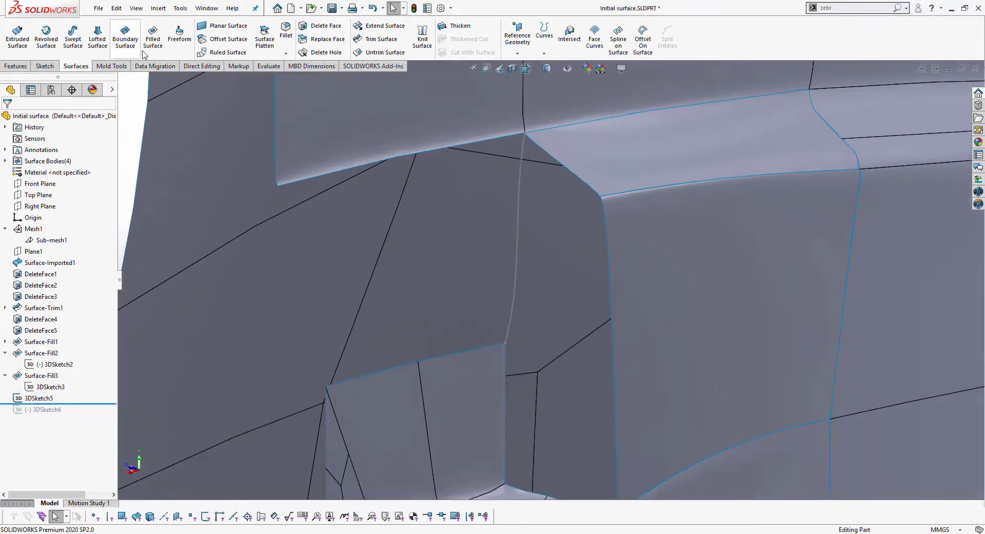
# Start a new Filled Surface and pick the notch's top edge and neighbouring edges.
pyautogui.click(152, 37)
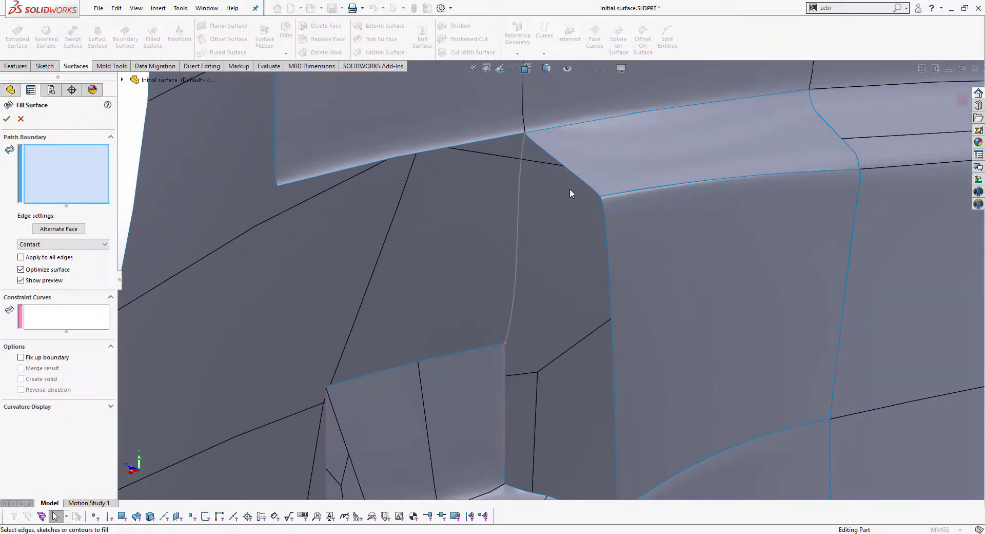
pyautogui.scroll(-1, 564, 185)
pyautogui.click(560, 165)
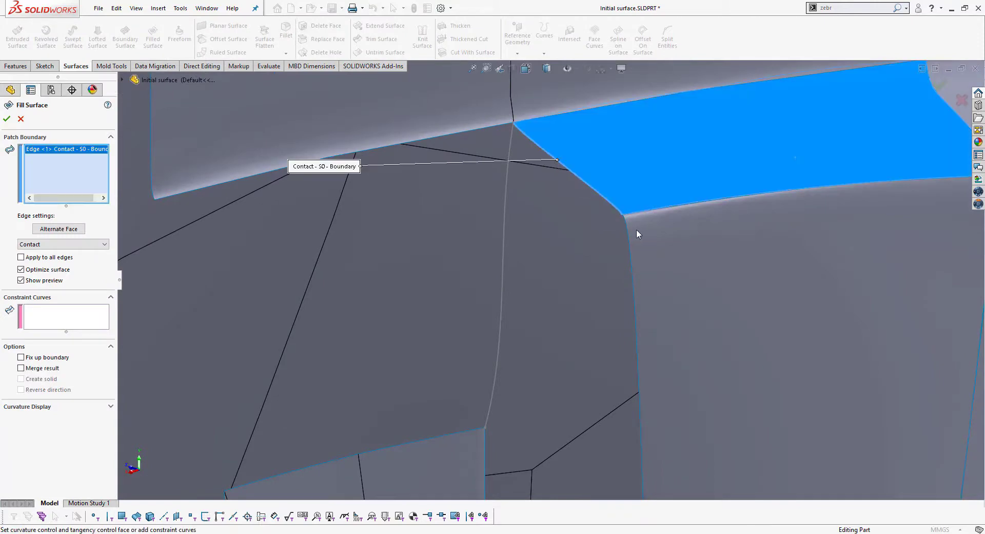
pyautogui.scroll(-1, 627, 224)
pyautogui.scroll(-1, 626, 224)
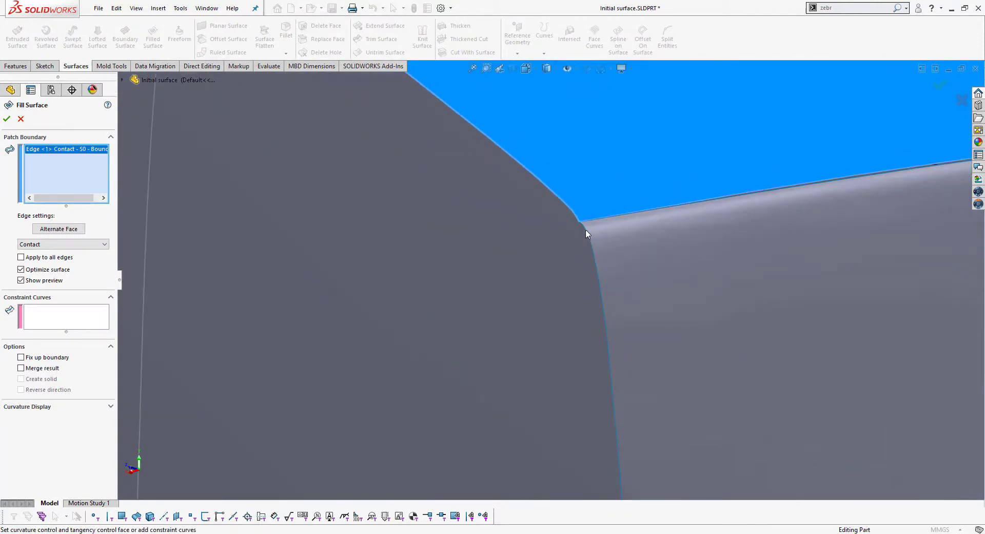
pyautogui.click(588, 234)
pyautogui.scroll(2, 586, 286)
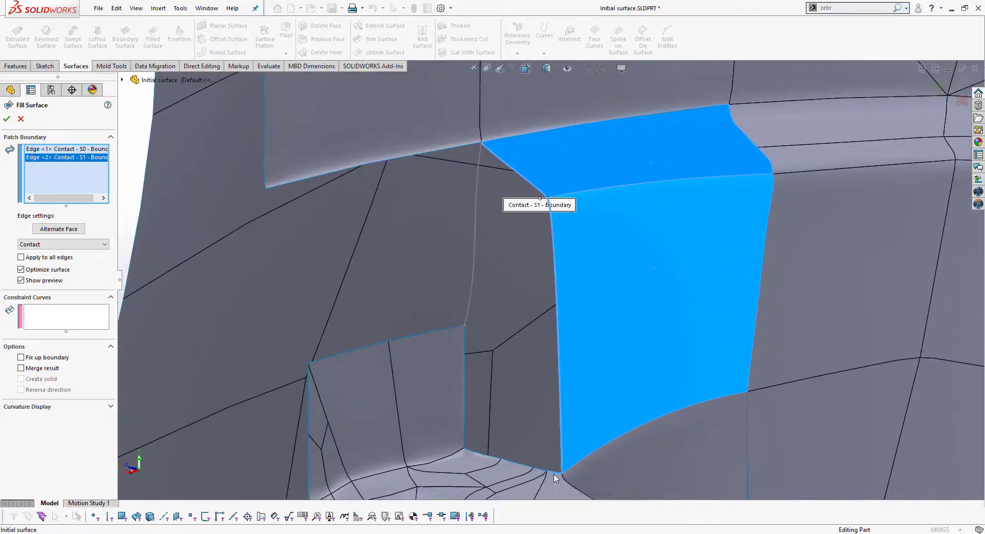
pyautogui.click(554, 473)
# Add the remaining lower edges and 3DSketch5 as boundaries, blending all edges Tangent.
pyautogui.click(538, 471)
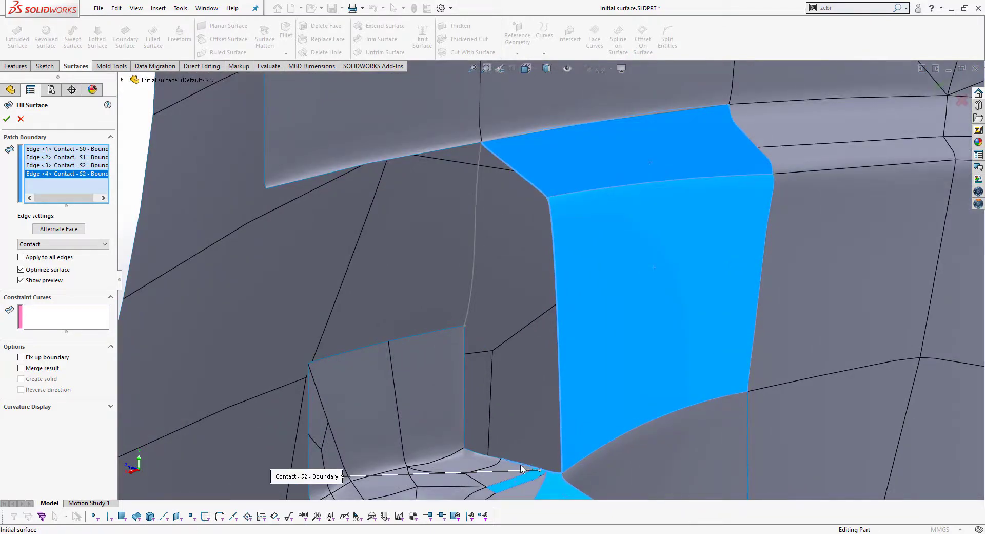
pyautogui.click(514, 464)
pyautogui.click(491, 457)
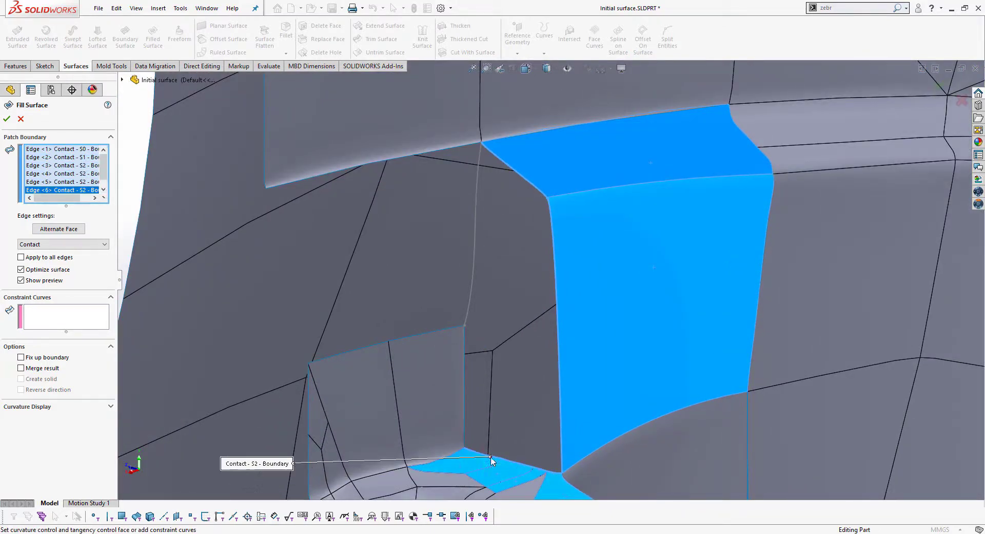
pyautogui.click(464, 426)
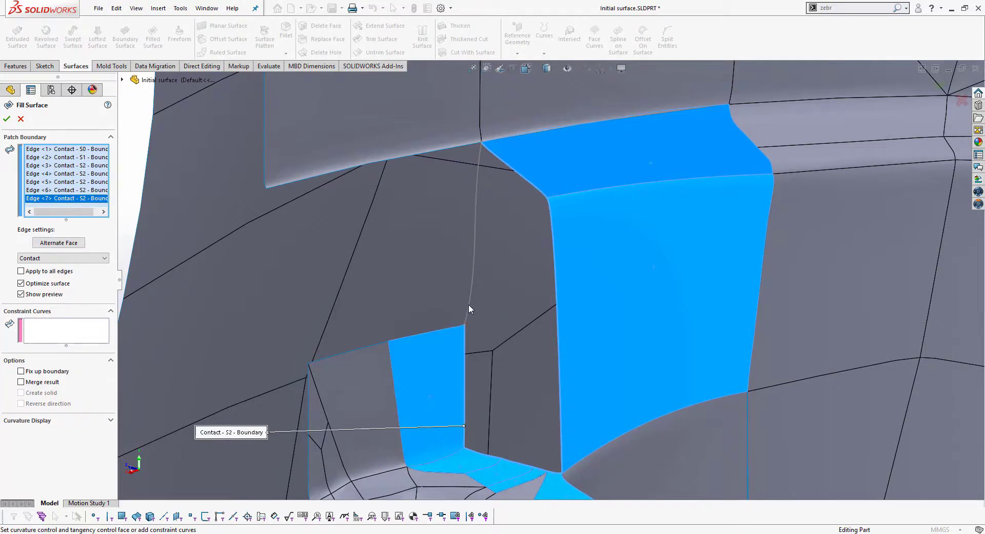
pyautogui.click(472, 297)
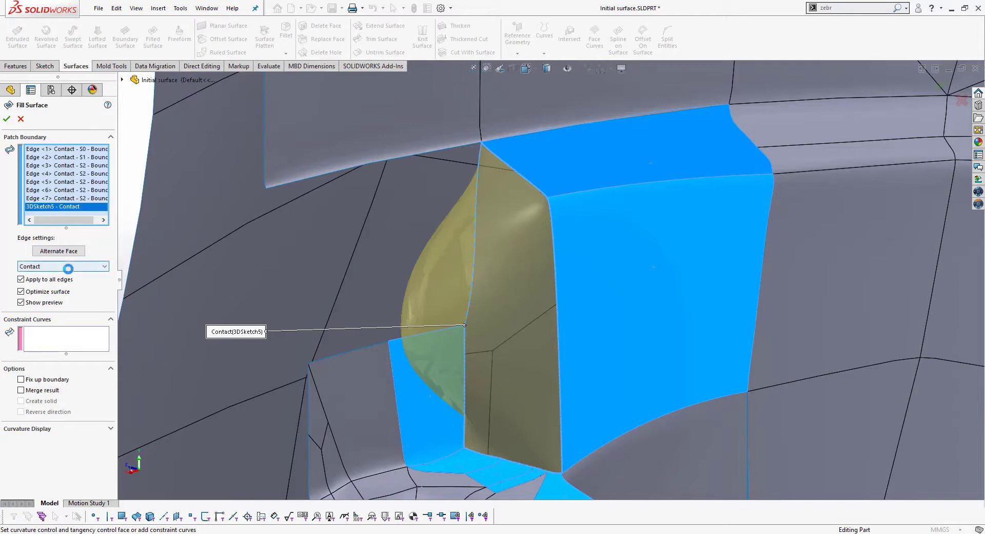
pyautogui.click(64, 265)
pyautogui.click(65, 283)
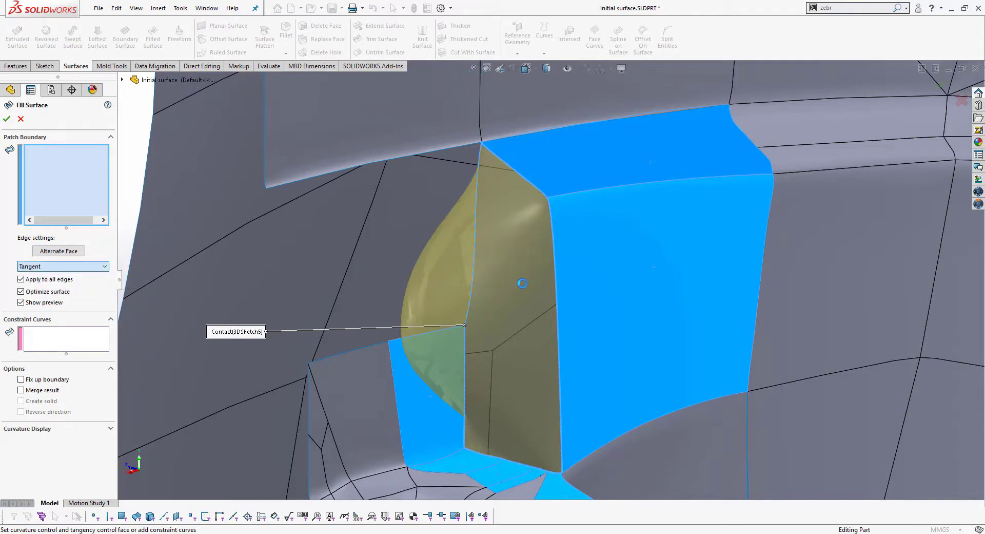
# Discard the tangent fill preview and orbit to examine the notch corner.
pyautogui.press('Escape')
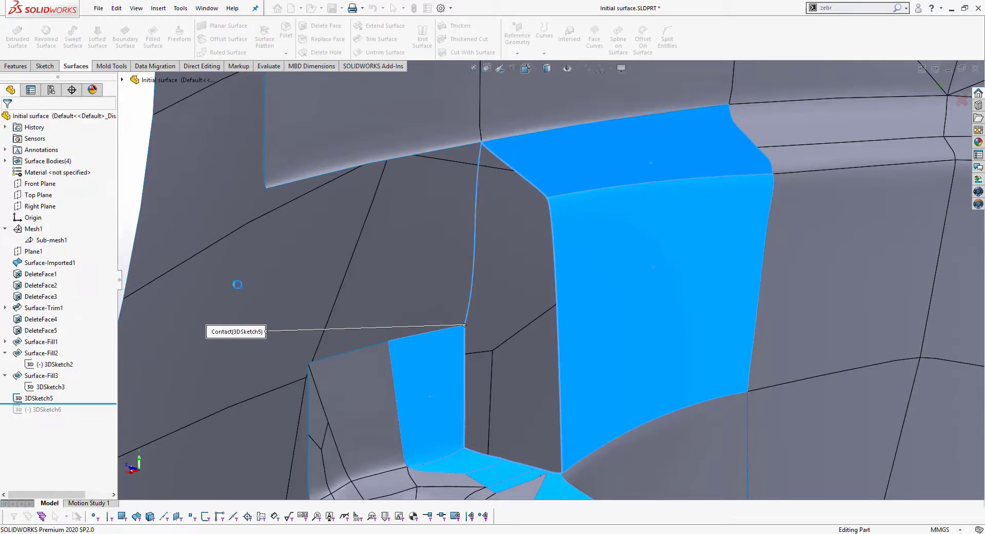
pyautogui.scroll(-6, 529, 282)
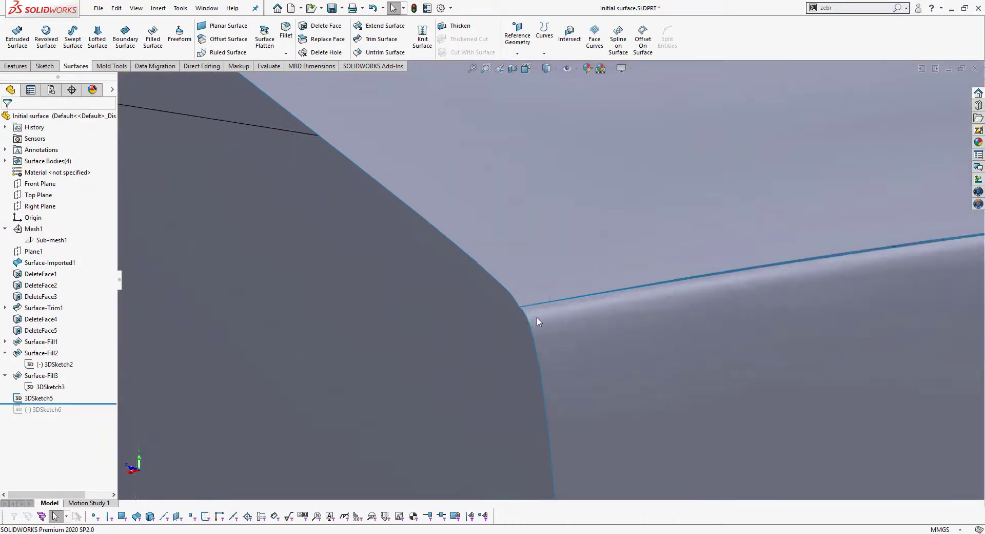
pyautogui.moveTo(543, 303)
pyautogui.mouseDown(button='middle')
pyautogui.moveTo(613, 274)
pyautogui.moveTo(504, 345)
pyautogui.moveTo(409, 324)
pyautogui.moveTo(354, 282)
pyautogui.moveTo(286, 352)
pyautogui.moveTo(441, 233)
pyautogui.moveTo(550, 356)
pyautogui.moveTo(491, 316)
pyautogui.moveTo(489, 297)
pyautogui.moveTo(447, 402)
pyautogui.moveTo(489, 337)
pyautogui.mouseUp(button='middle')
pyautogui.scroll(-3, 489, 336)
pyautogui.scroll(3, 503, 346)
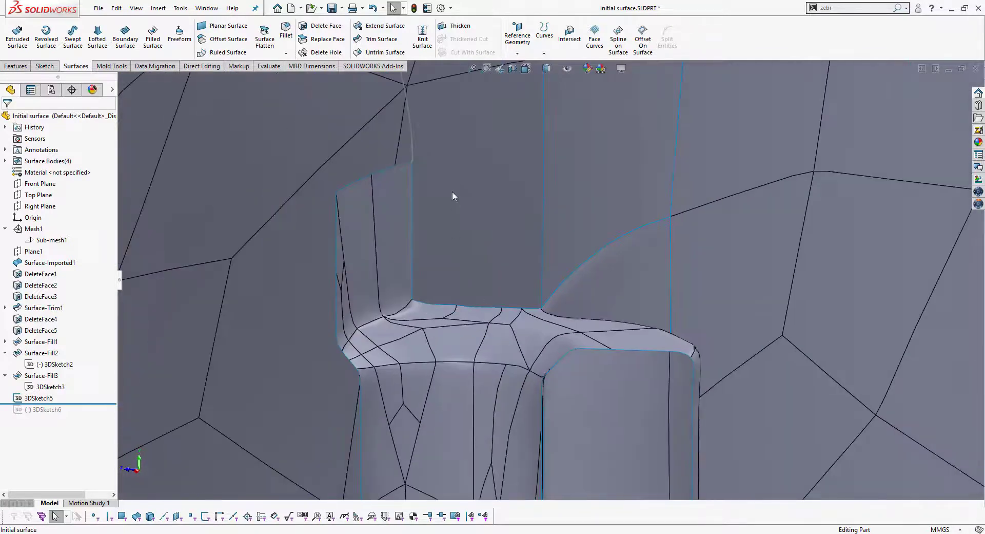
pyautogui.scroll(-2, 451, 191)
pyautogui.moveTo(469, 251); pyautogui.dragTo(491, 309, button='middle')
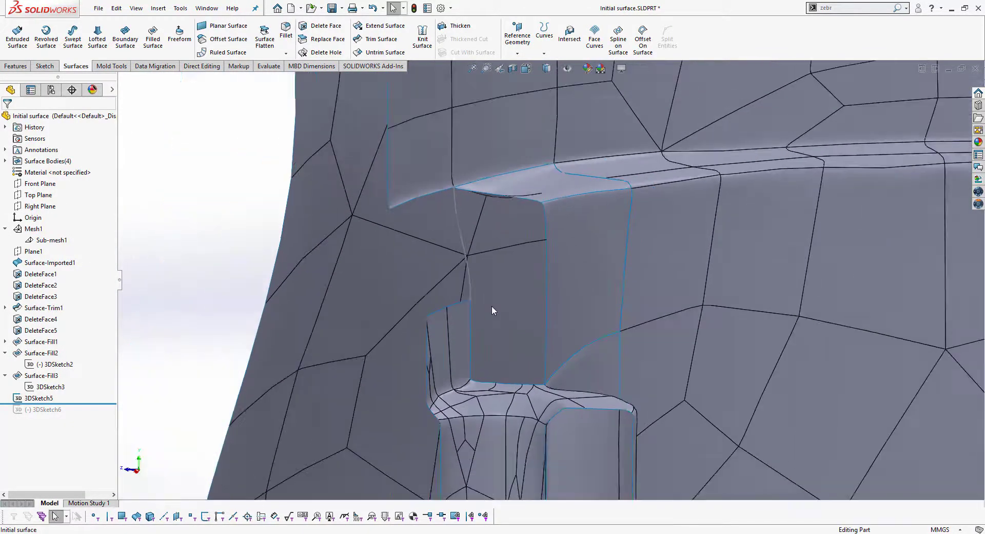
# Orbit and zoom around the rim, inner cylinder and open notch edge.
pyautogui.scroll(2, 480, 307)
pyautogui.scroll(2, 451, 307)
pyautogui.moveTo(312, 303); pyautogui.dragTo(400, 348, button='middle')
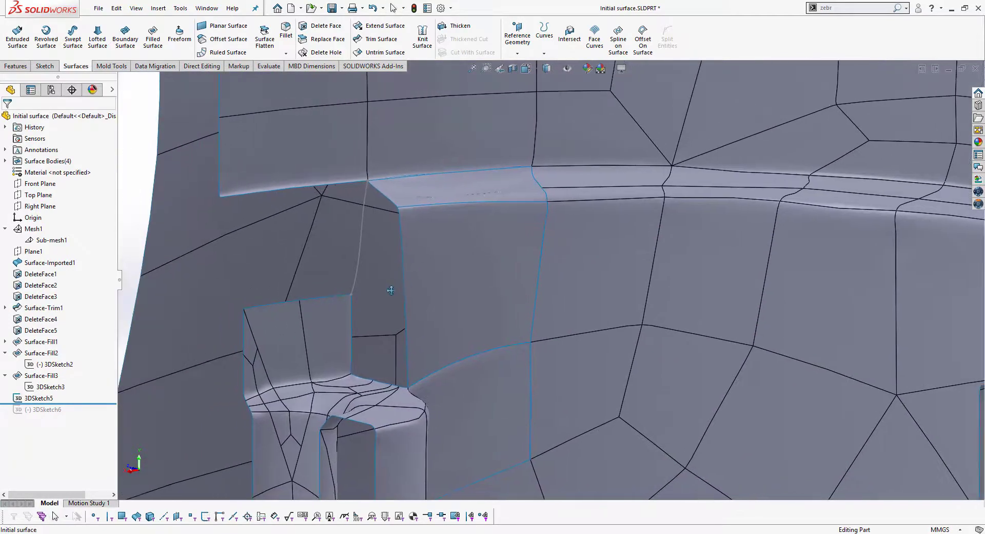
pyautogui.scroll(2, 401, 348)
pyautogui.moveTo(472, 343)
pyautogui.mouseDown(button='middle')
pyautogui.moveTo(494, 339)
pyautogui.moveTo(451, 298)
pyautogui.mouseUp(button='middle')
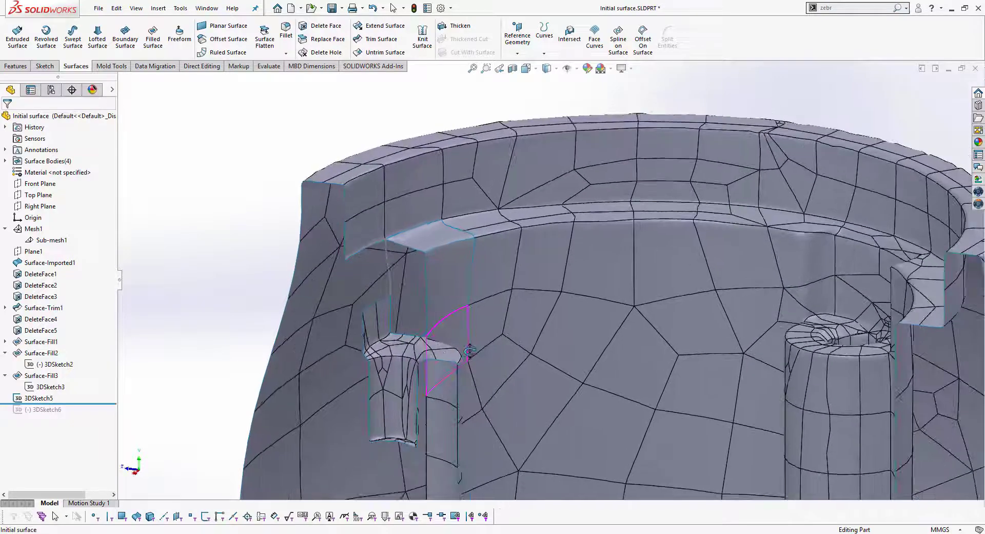
pyautogui.scroll(-3, 436, 287)
pyautogui.scroll(-3, 426, 280)
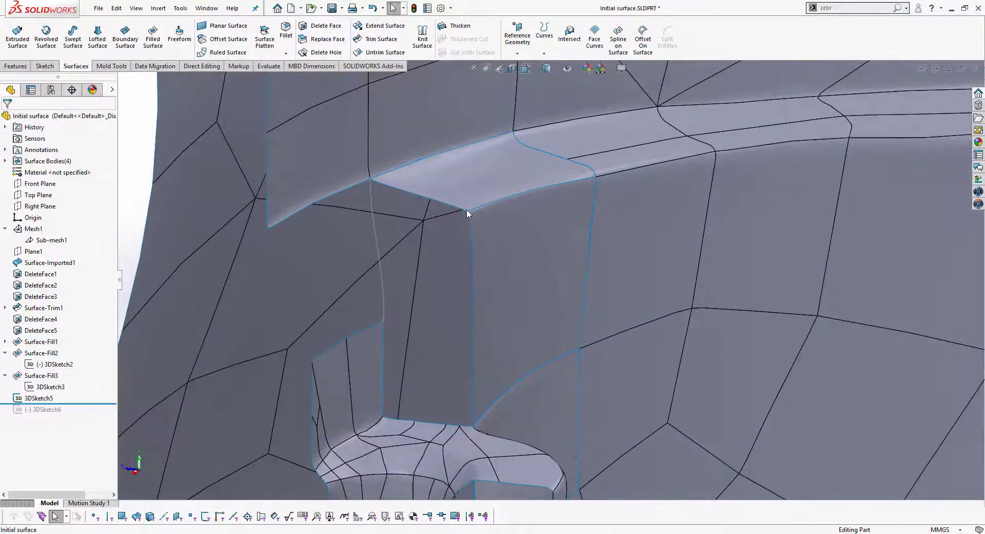
pyautogui.scroll(2, 465, 308)
pyautogui.scroll(2, 459, 324)
pyautogui.scroll(2, 436, 331)
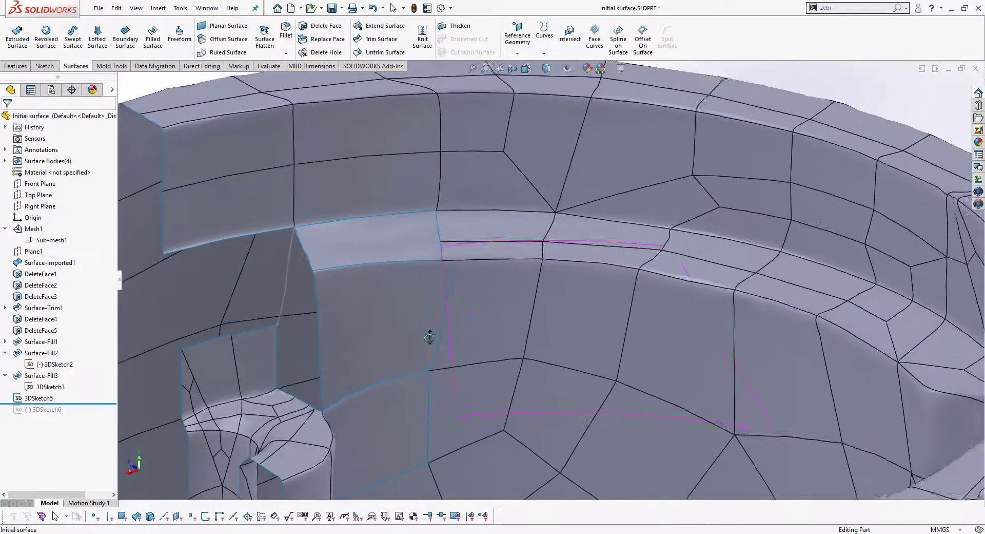
pyautogui.scroll(2, 370, 344)
pyautogui.scroll(-2, 314, 337)
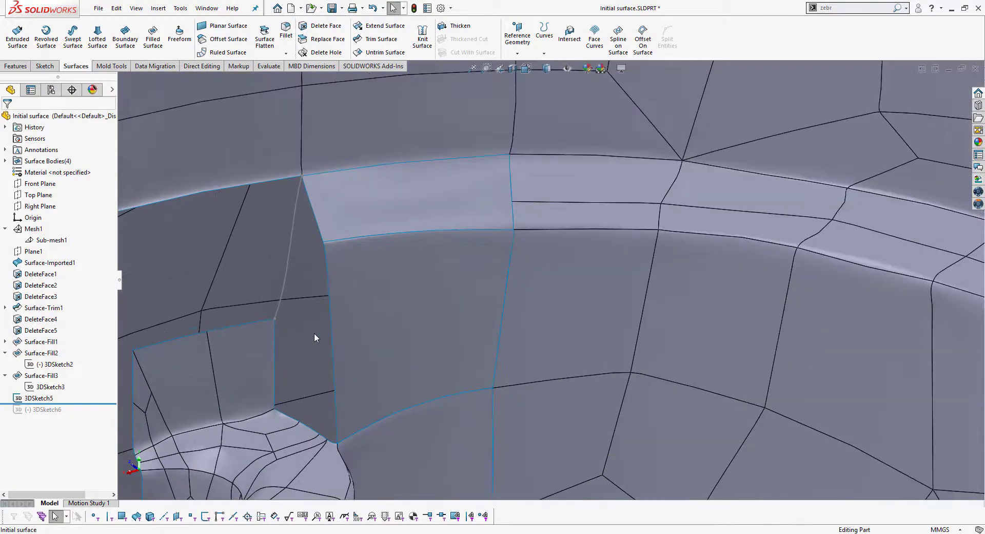
pyautogui.scroll(3, 329, 380)
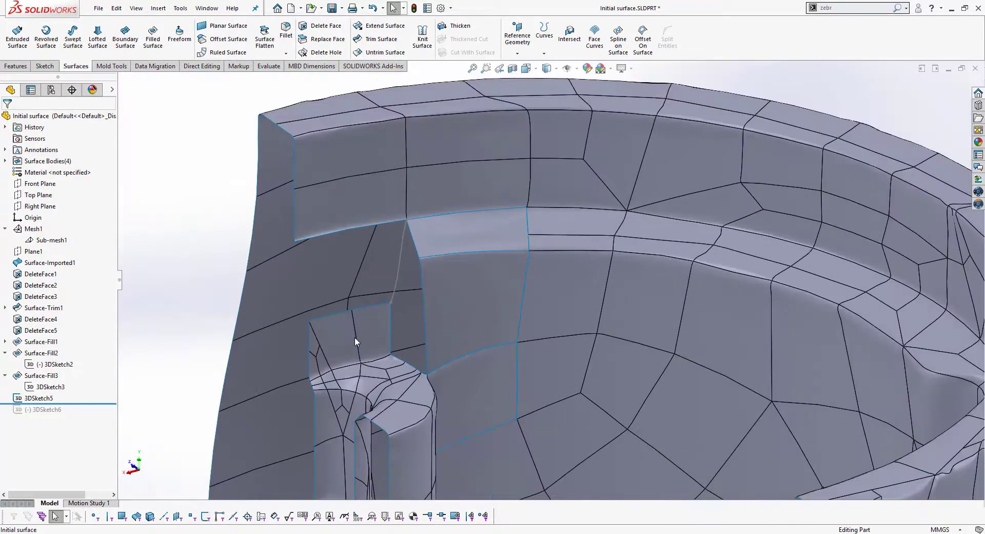
pyautogui.scroll(2, 390, 349)
pyautogui.moveTo(436, 360)
pyautogui.mouseDown(button='middle')
pyautogui.moveTo(593, 359)
pyautogui.moveTo(522, 356)
pyautogui.moveTo(452, 266)
pyautogui.mouseUp(button='middle')
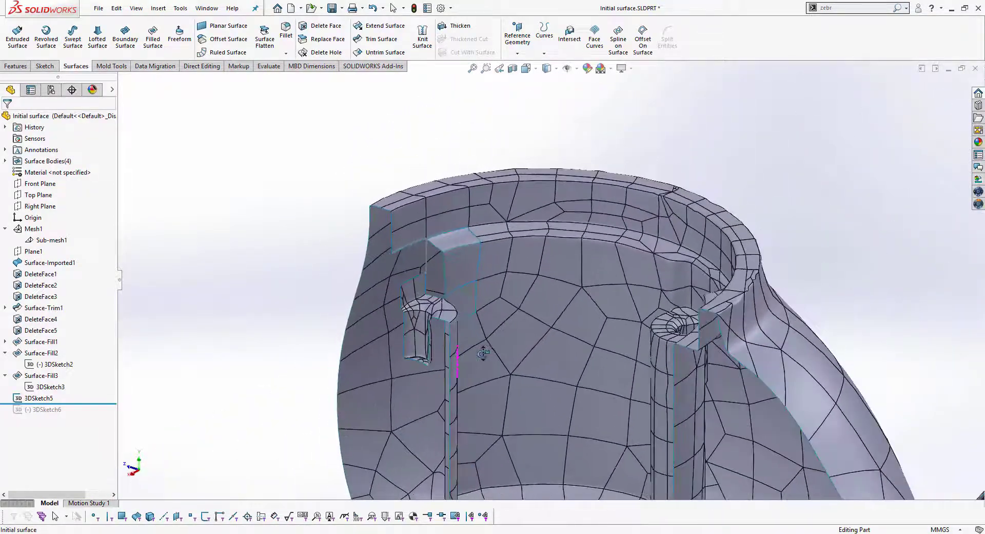
pyautogui.scroll(-3, 452, 265)
pyautogui.scroll(-2, 452, 265)
pyautogui.scroll(-3, 432, 207)
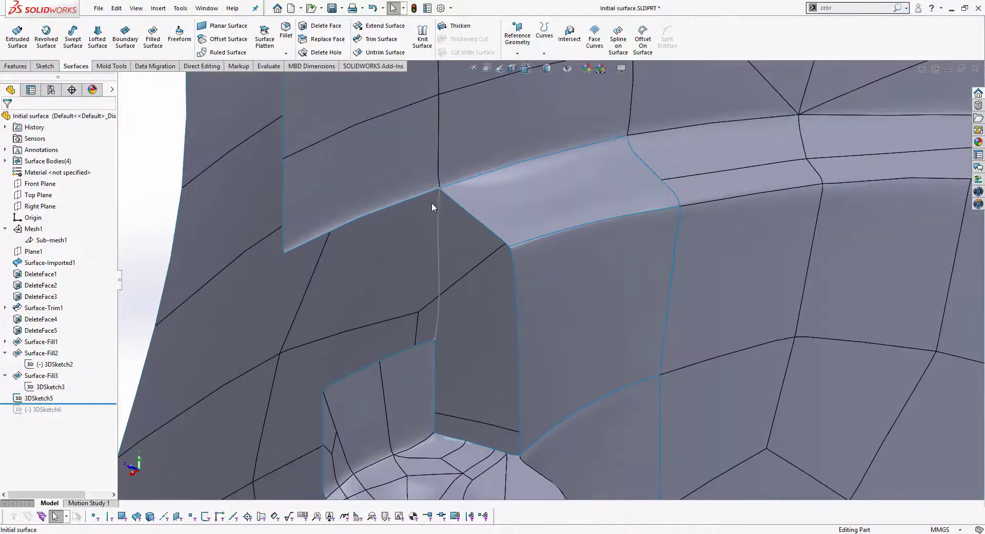
pyautogui.moveTo(509, 253)
pyautogui.mouseDown(button='middle')
pyautogui.moveTo(491, 363)
pyautogui.moveTo(539, 286)
pyautogui.mouseUp(button='middle')
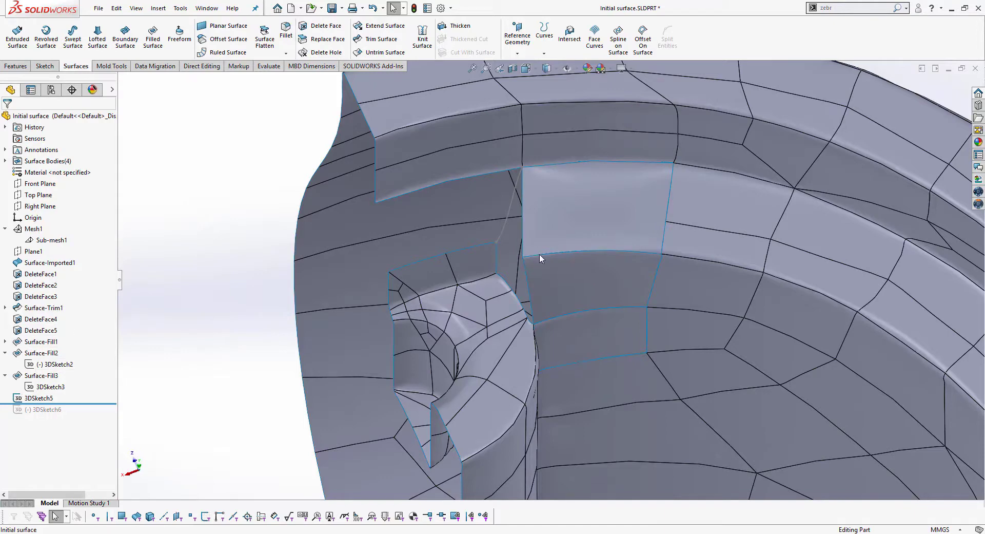
# Expand Surface-Fill1 and start editing 3DSketch2, the sketch behind Surface-Fill2.
pyautogui.click(6, 341)
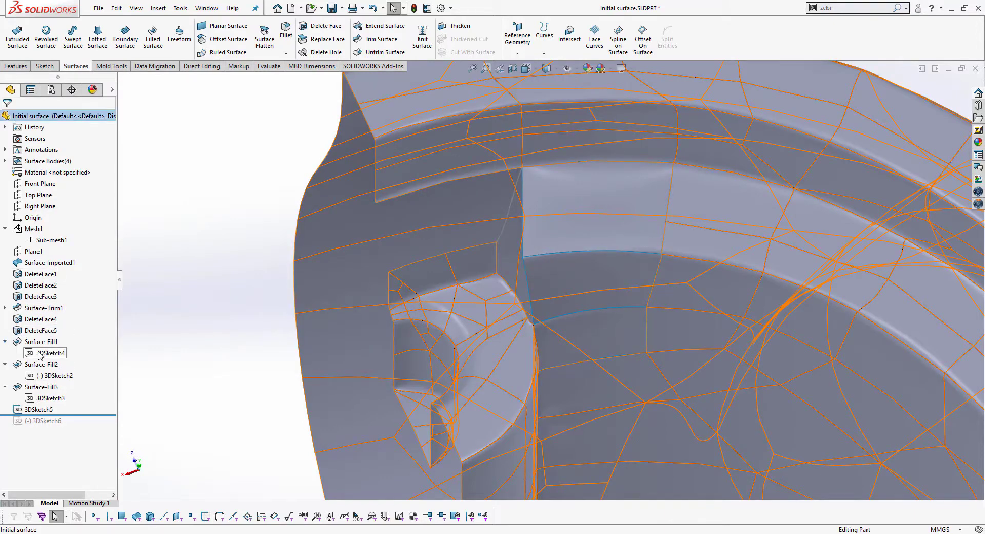
pyautogui.click(41, 353)
pyautogui.click(40, 375)
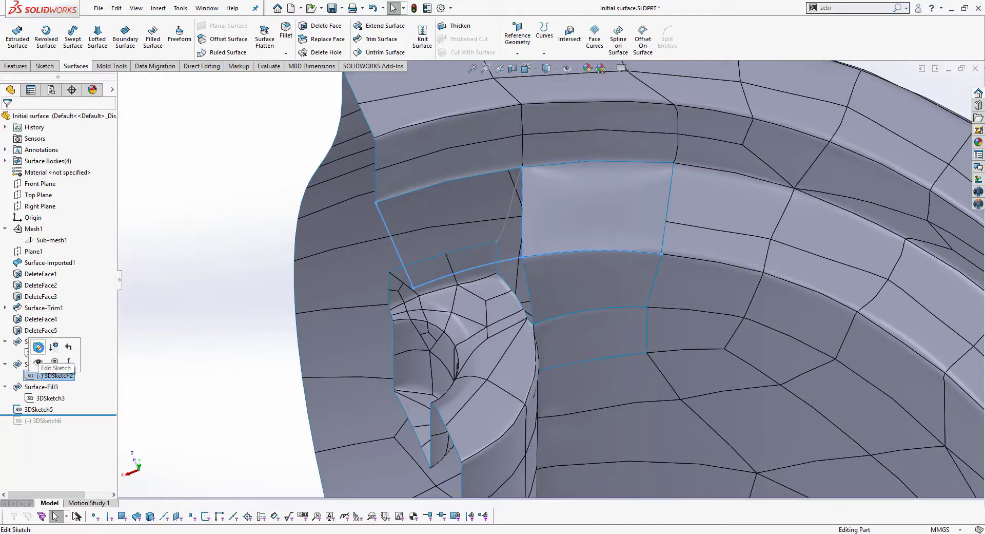
pyautogui.click(39, 346)
# Select the spline in 3DSketch2 and orbit to see its endpoint.
pyautogui.scroll(-3, 554, 259)
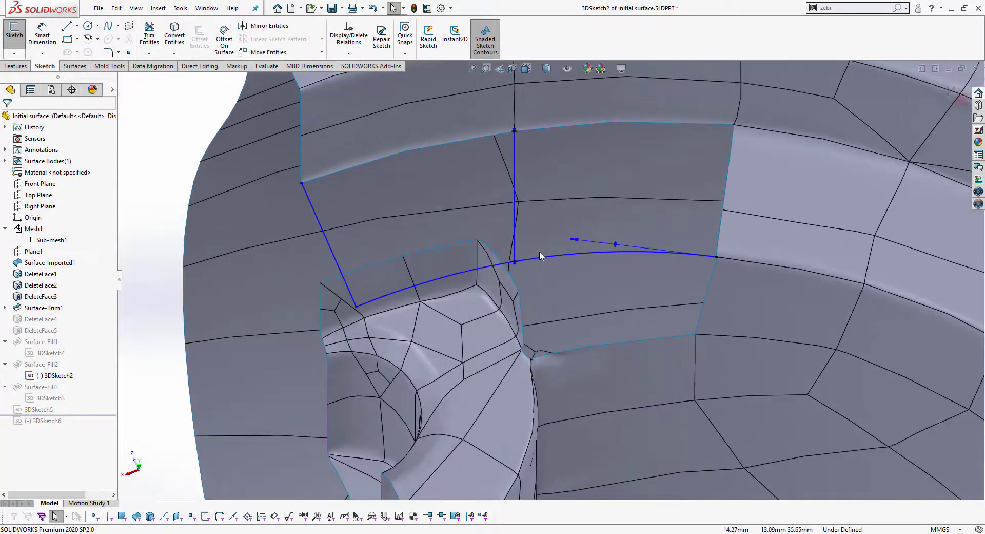
pyautogui.scroll(-3, 528, 264)
pyautogui.scroll(-3, 511, 272)
pyautogui.click(507, 265)
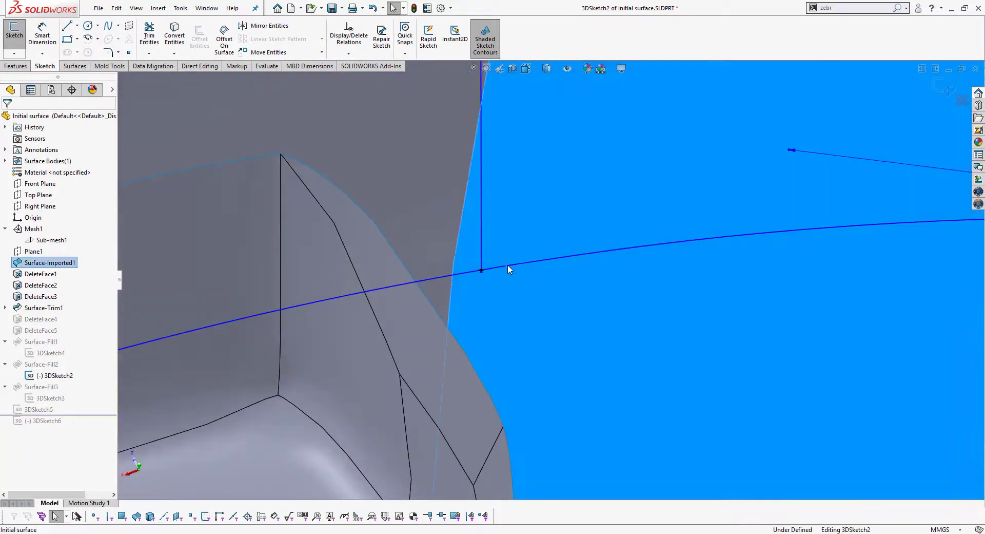
pyautogui.click(475, 269)
pyautogui.moveTo(485, 271)
pyautogui.mouseDown(button='middle')
pyautogui.moveTo(654, 264)
pyautogui.moveTo(850, 165)
pyautogui.mouseUp(button='middle')
pyautogui.scroll(-3, 621, 216)
pyautogui.scroll(-3, 564, 290)
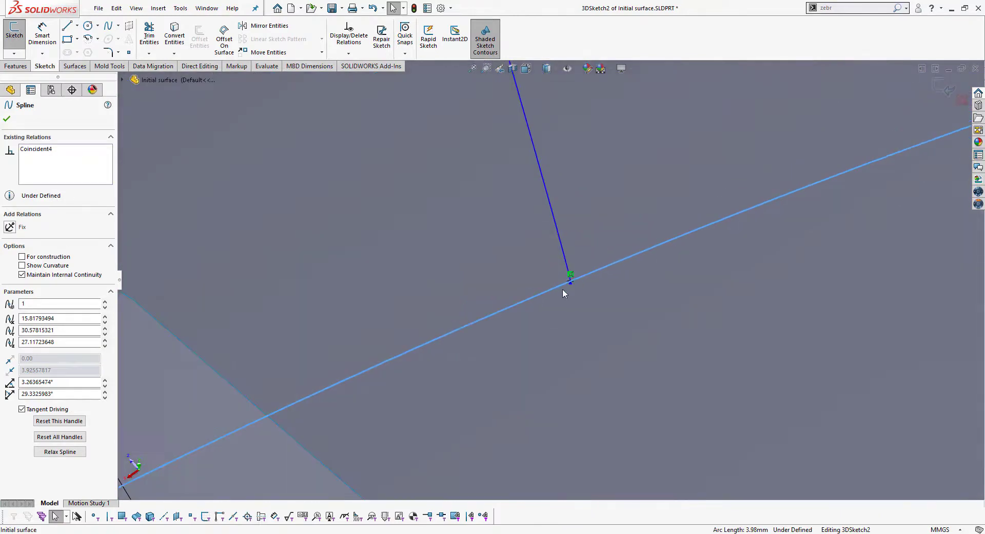
# Slide the spline endpoint along the edge to the vertical line's junction and exit the sketch.
pyautogui.moveTo(571, 281)
pyautogui.mouseDown()
pyautogui.moveTo(734, 213)
pyautogui.moveTo(800, 198)
pyautogui.mouseUp()
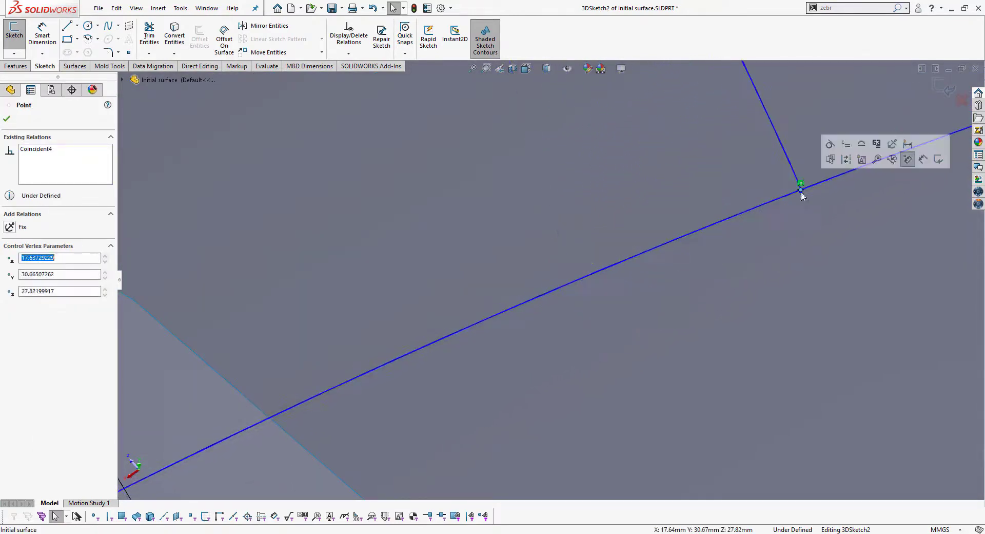
pyautogui.scroll(5, 799, 214)
pyautogui.moveTo(799, 214); pyautogui.dragTo(655, 263, button='middle')
pyautogui.scroll(5, 655, 257)
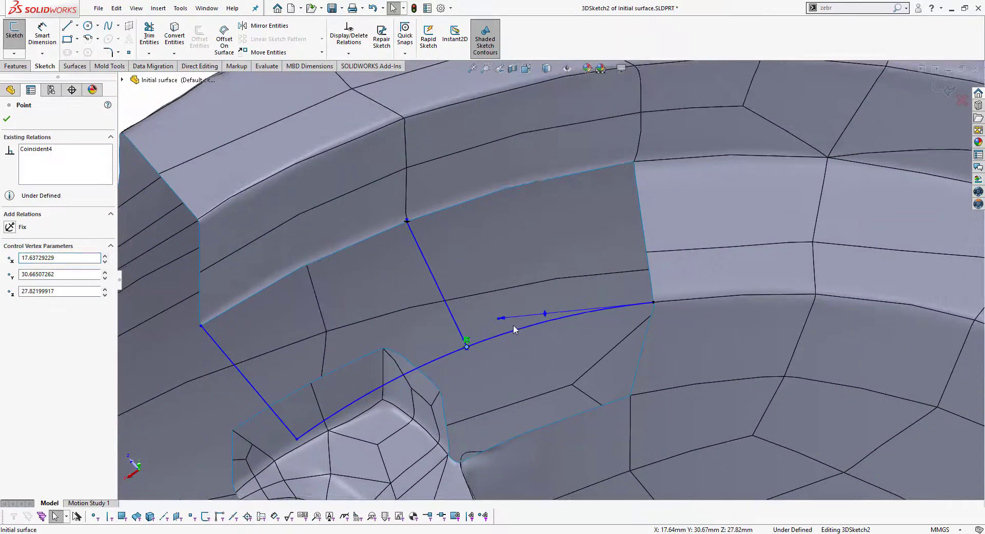
pyautogui.moveTo(513, 325); pyautogui.dragTo(430, 373, button='middle')
pyautogui.scroll(-2, 430, 376)
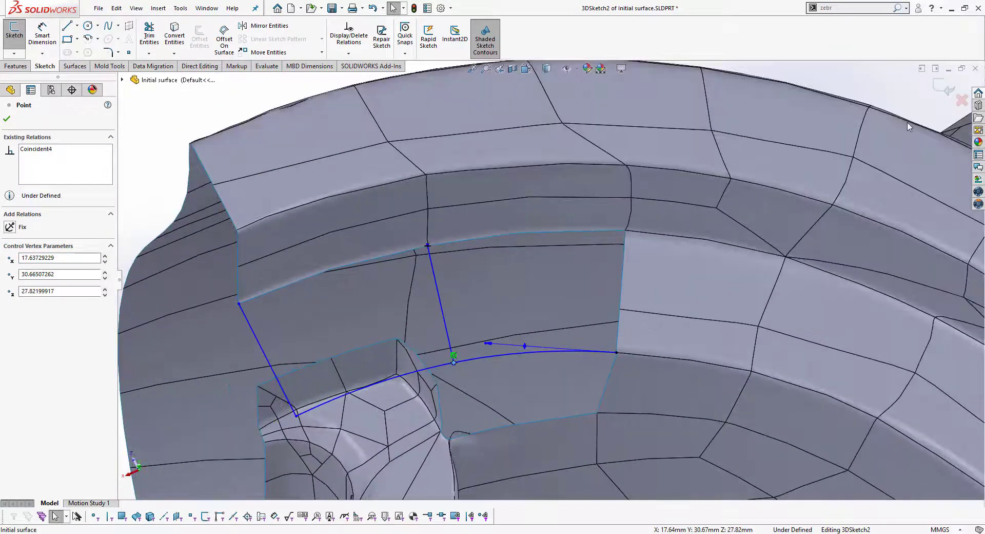
pyautogui.click(943, 88)
# Inspect the rebuilt patch, then start a Fill Surface with 3DSketch5 as a Contact boundary.
pyautogui.scroll(3, 517, 362)
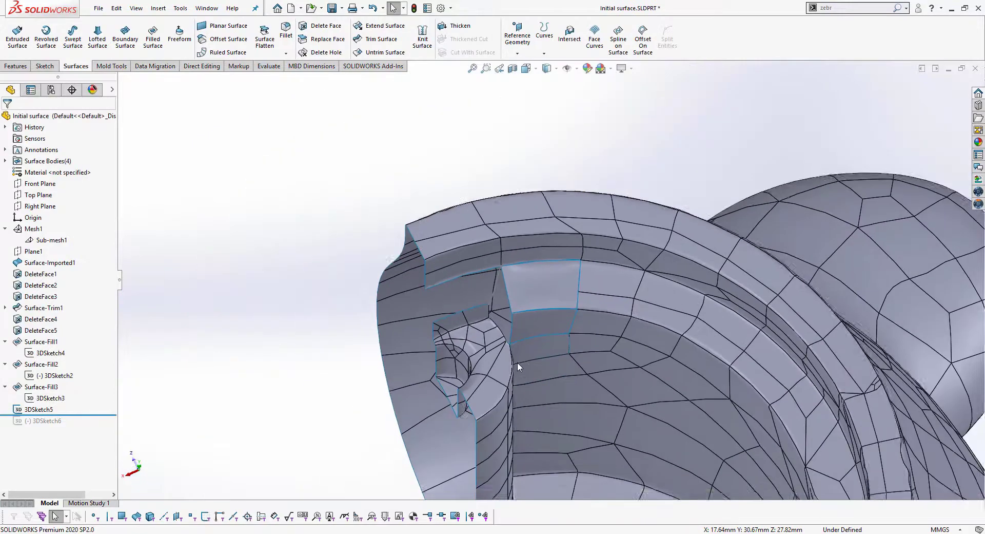
pyautogui.moveTo(510, 339); pyautogui.dragTo(523, 331, button='middle')
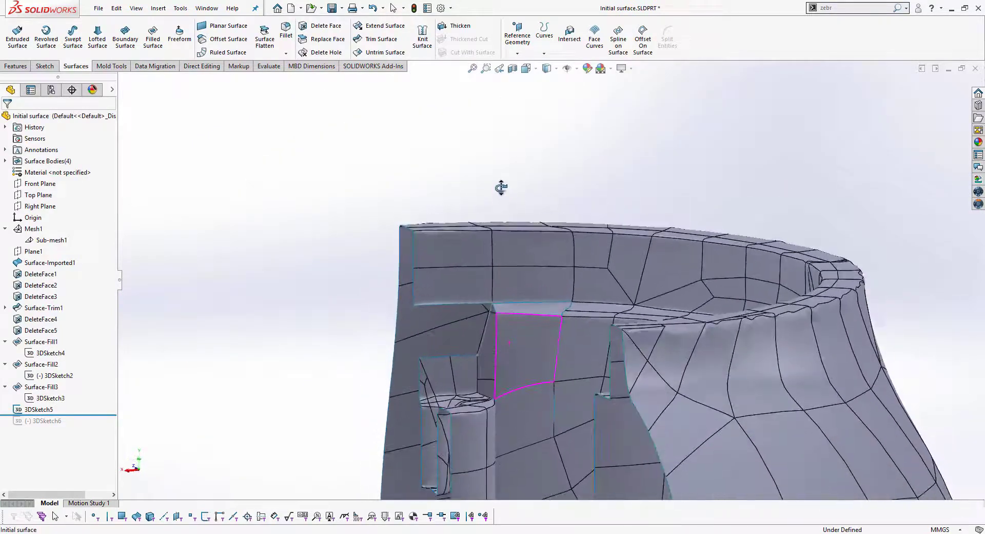
pyautogui.scroll(-4, 523, 335)
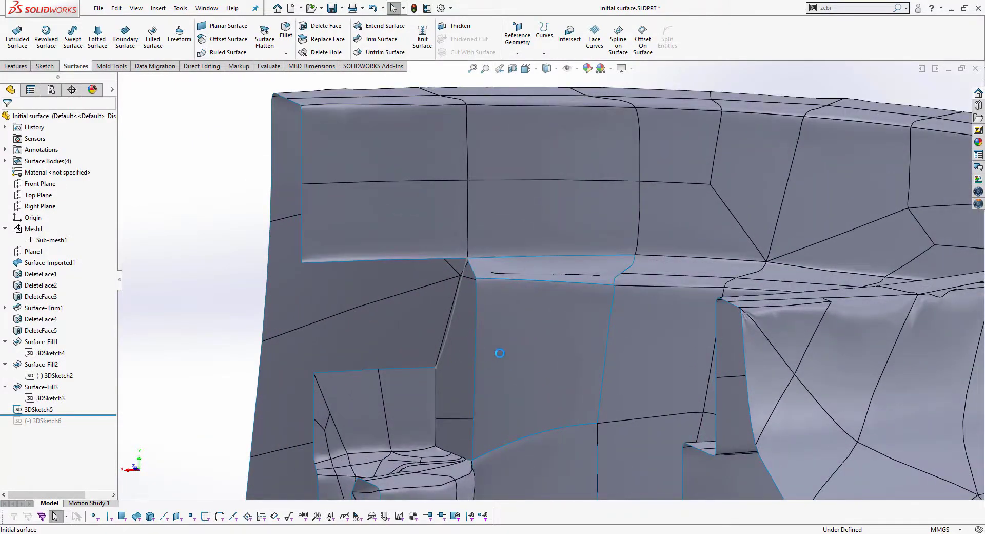
pyautogui.moveTo(493, 313)
pyautogui.mouseDown(button='middle')
pyautogui.moveTo(505, 315)
pyautogui.moveTo(462, 316)
pyautogui.mouseUp(button='middle')
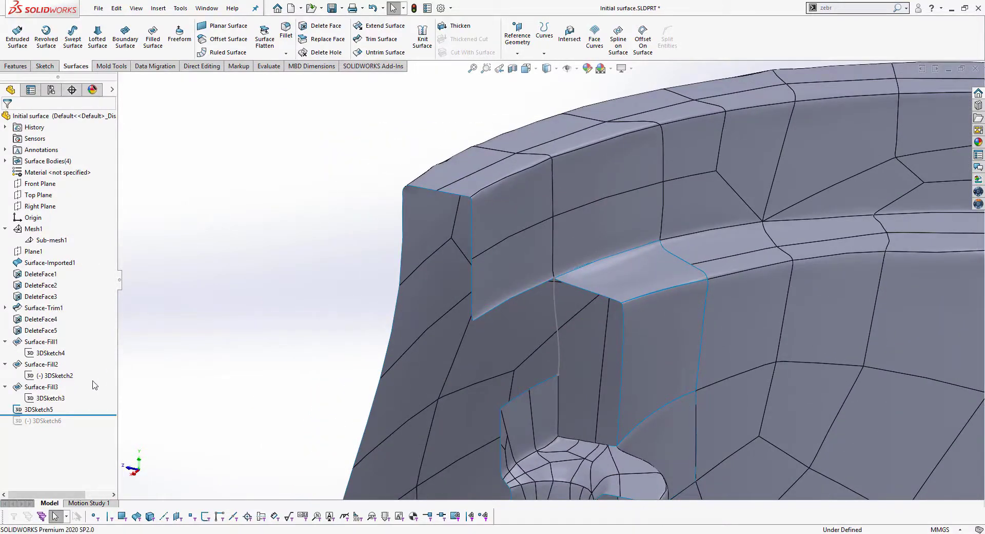
pyautogui.click(46, 411)
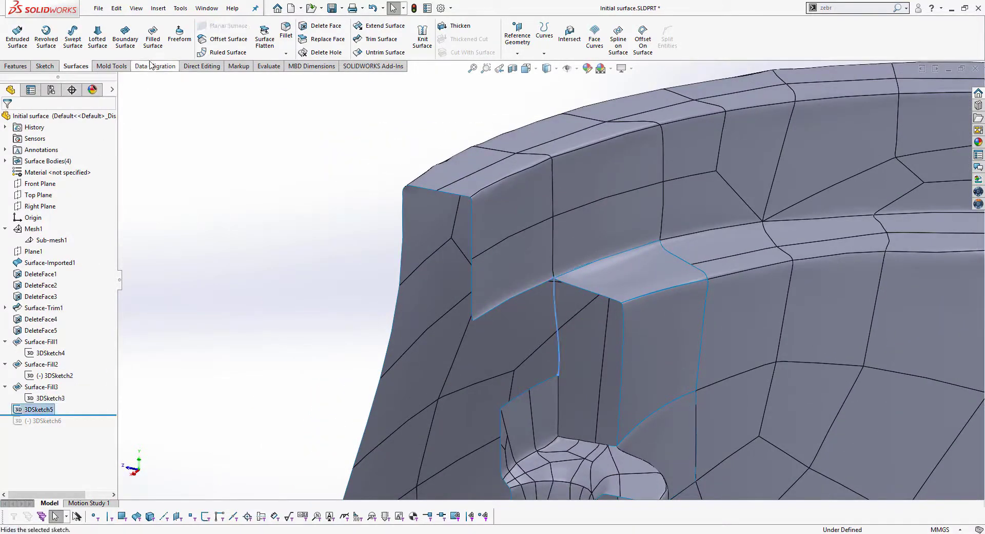
pyautogui.click(153, 36)
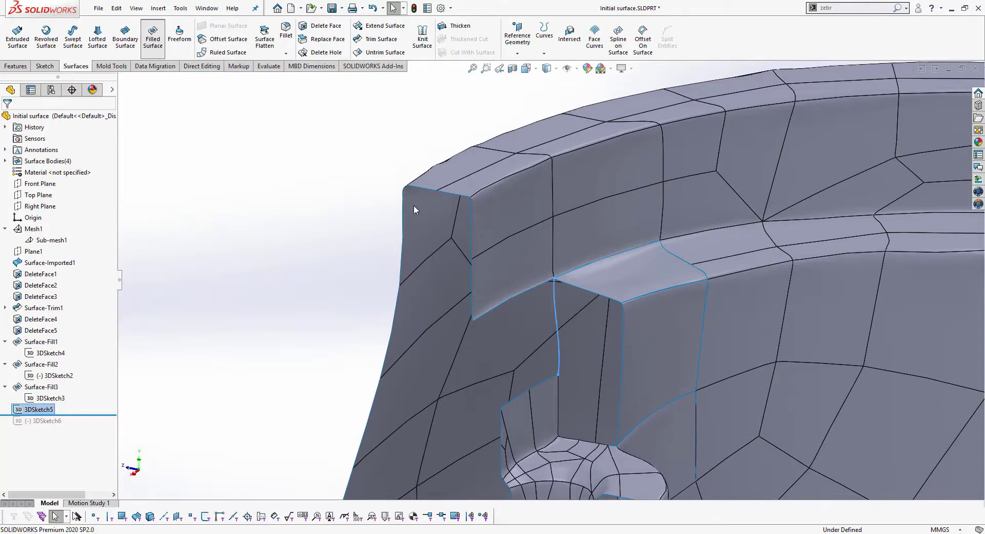
# Add the seven opening edges to the patch boundary alongside 3DSketch5.
pyautogui.click(578, 285)
pyautogui.click(624, 312)
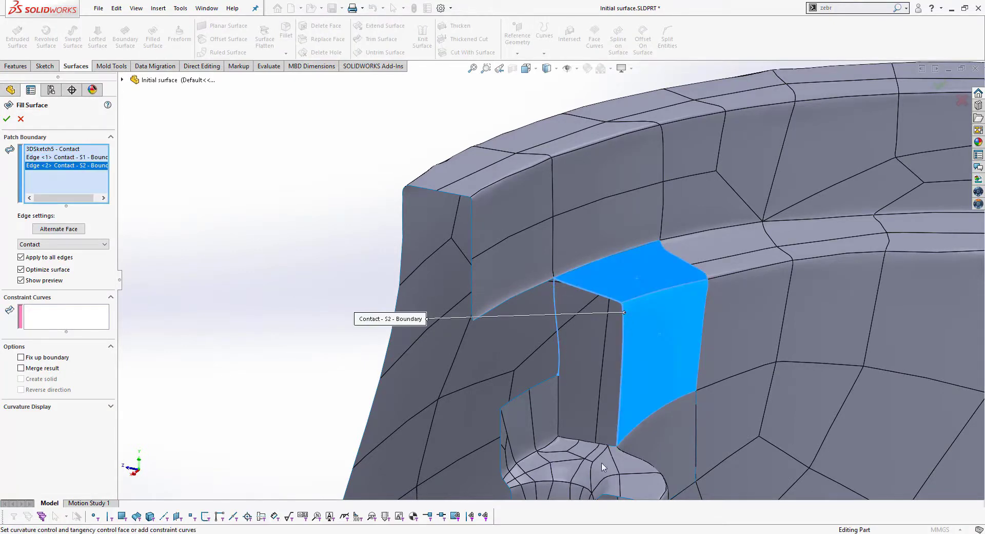
pyautogui.scroll(-5, 613, 431)
pyautogui.click(595, 410)
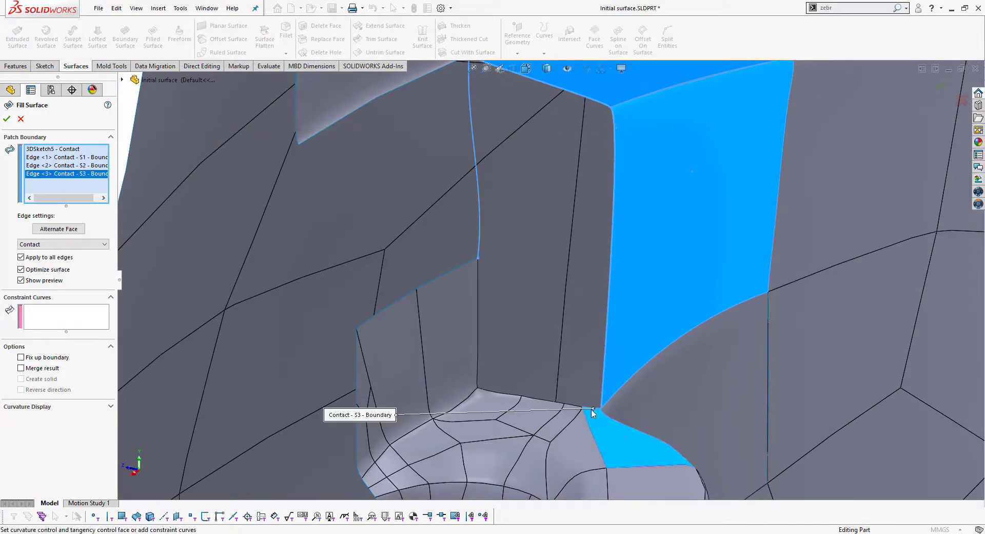
pyautogui.click(572, 407)
pyautogui.click(553, 404)
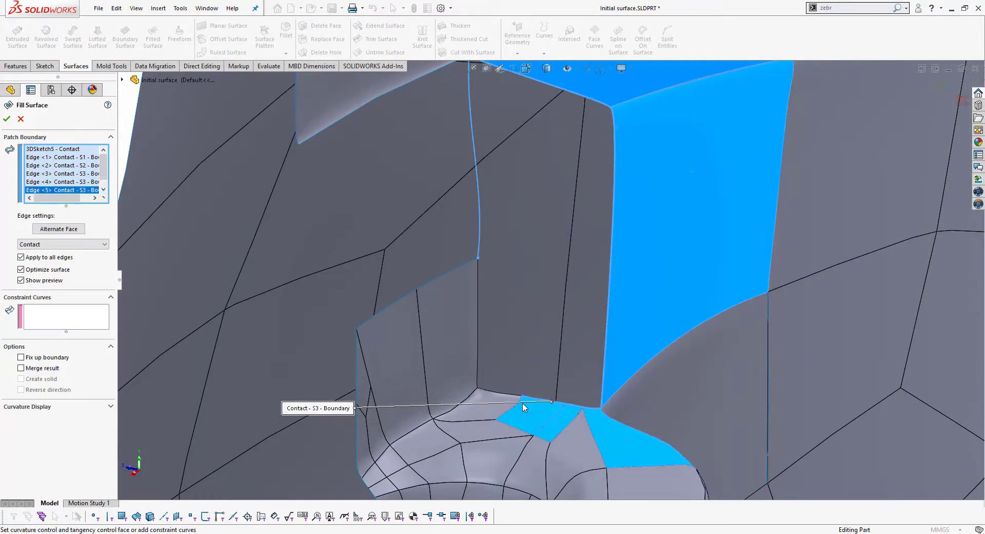
pyautogui.click(509, 400)
pyautogui.click(490, 391)
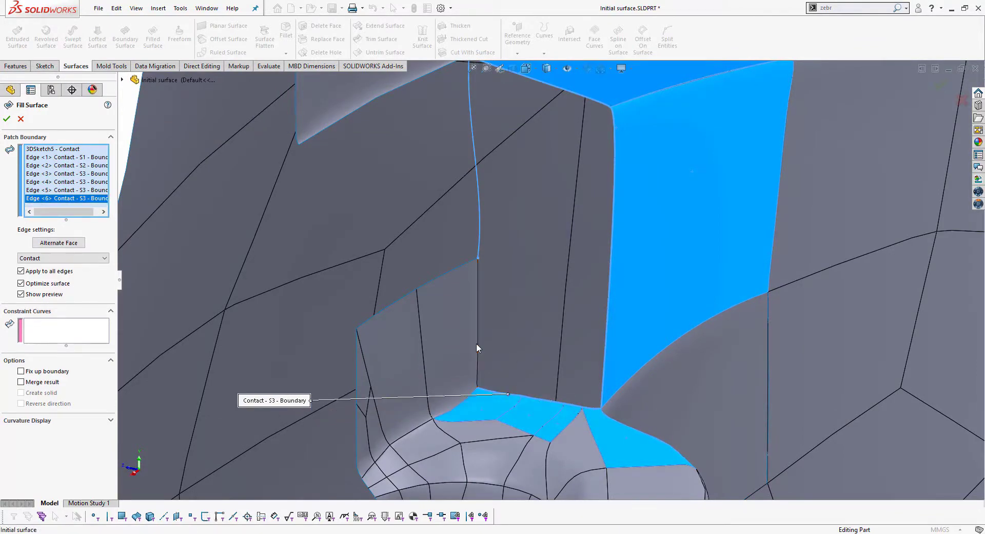
pyautogui.moveTo(536, 308)
pyautogui.mouseDown(button='middle')
pyautogui.moveTo(461, 297)
pyautogui.moveTo(436, 272)
pyautogui.mouseUp(button='middle')
pyautogui.scroll(-3, 430, 263)
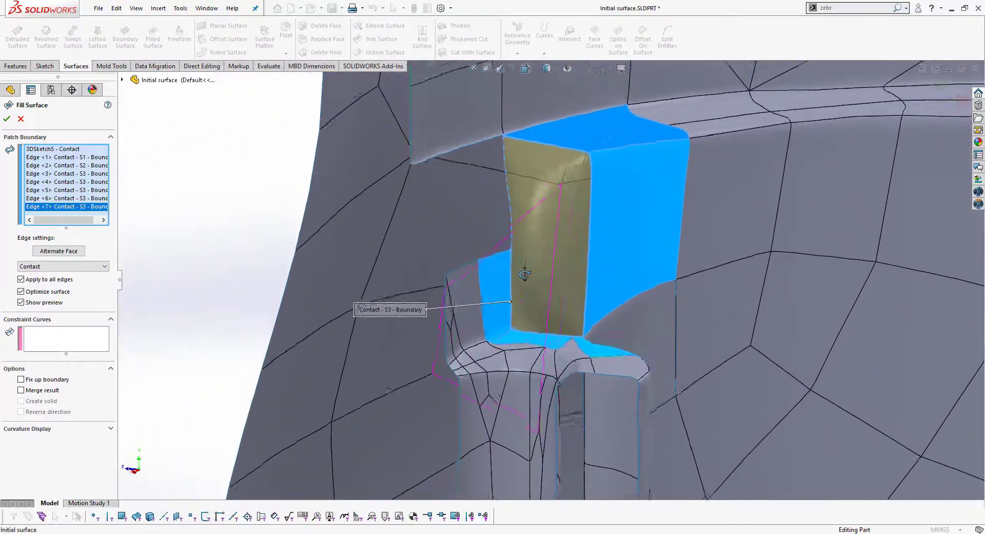
# Accept the trial fill surface, then delete it and confirm.
pyautogui.click(8, 120)
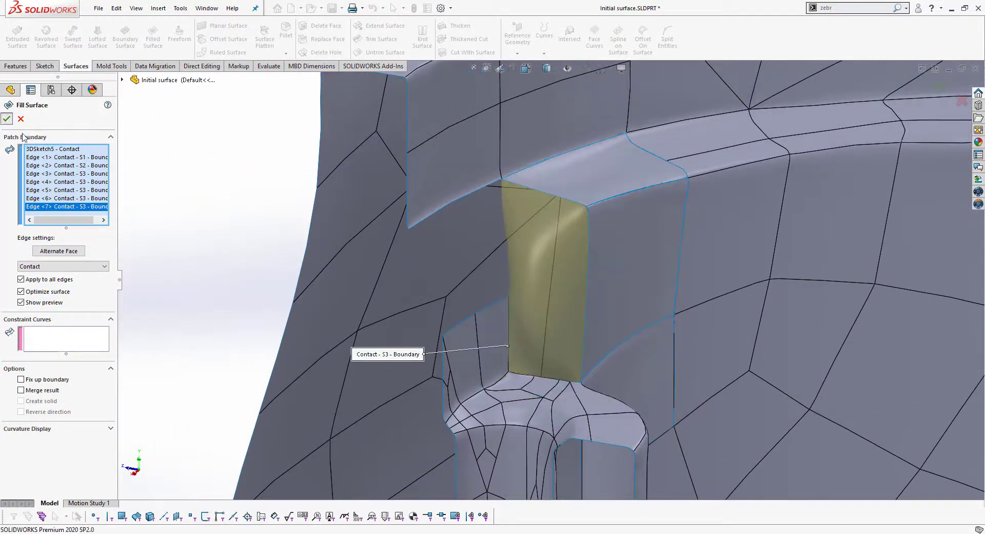
pyautogui.click(41, 409)
pyautogui.press('Delete')
pyautogui.click(555, 222)
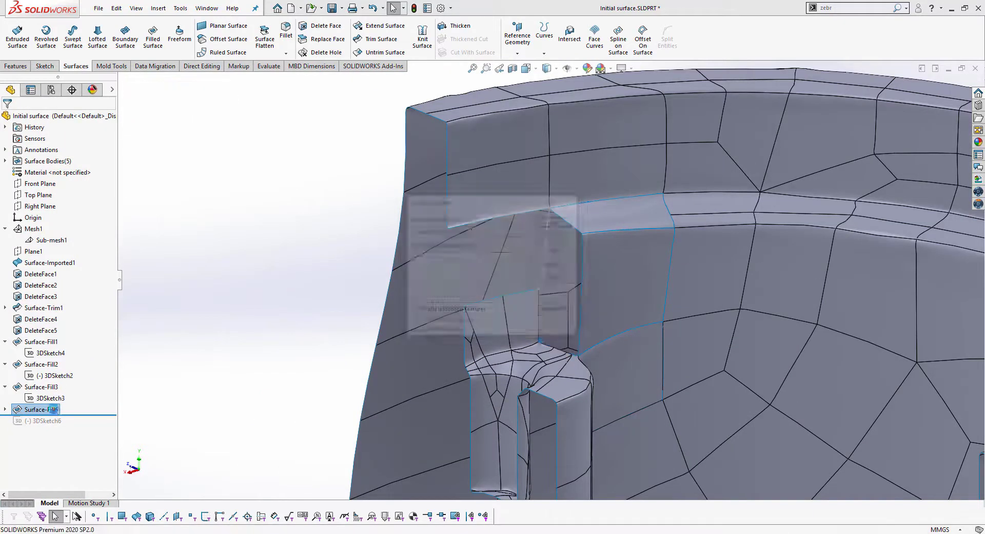
# Edit 3DSketch5 and turn the spline's lower end tangent upright with an Along Y relation.
pyautogui.scroll(-2, 586, 307)
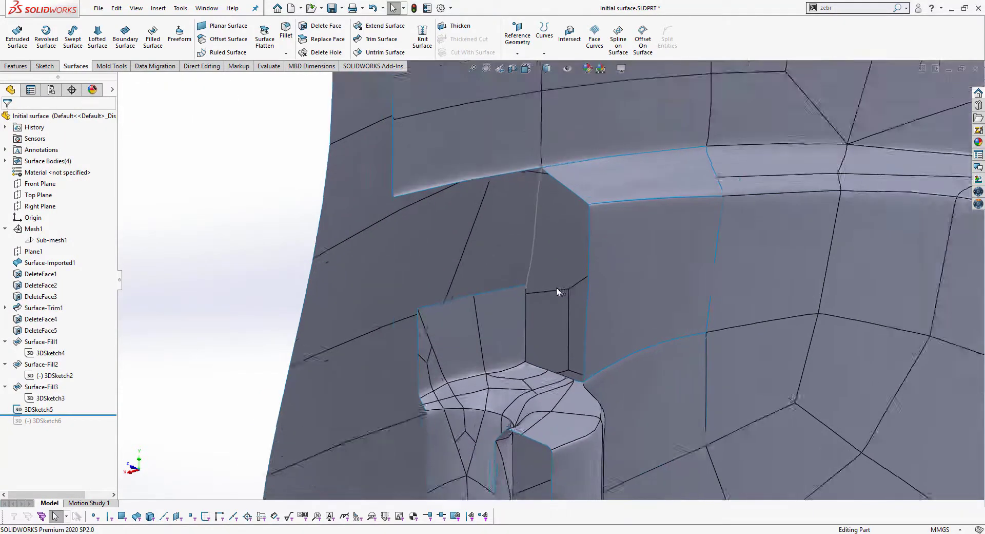
pyautogui.scroll(-2, 556, 290)
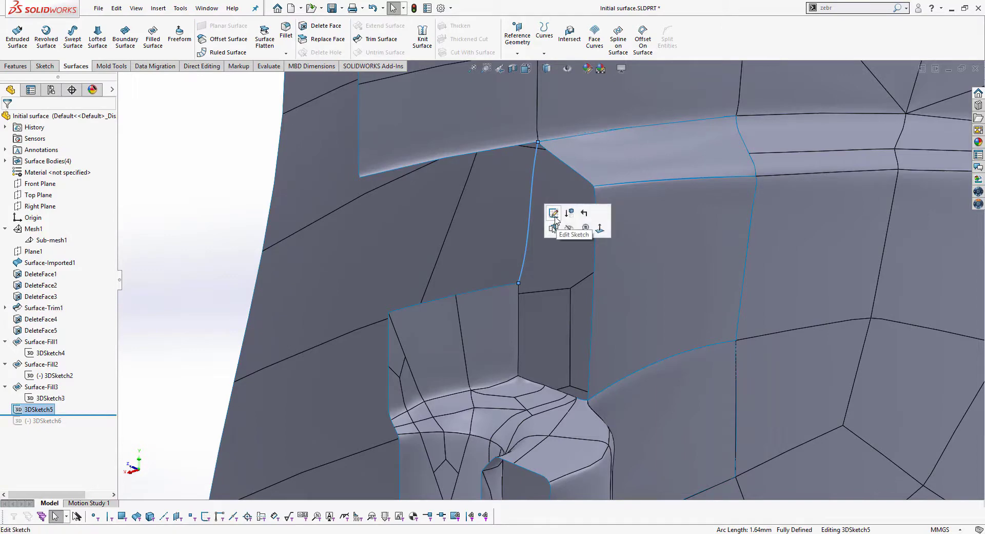
pyautogui.click(554, 212)
pyautogui.scroll(-5, 534, 273)
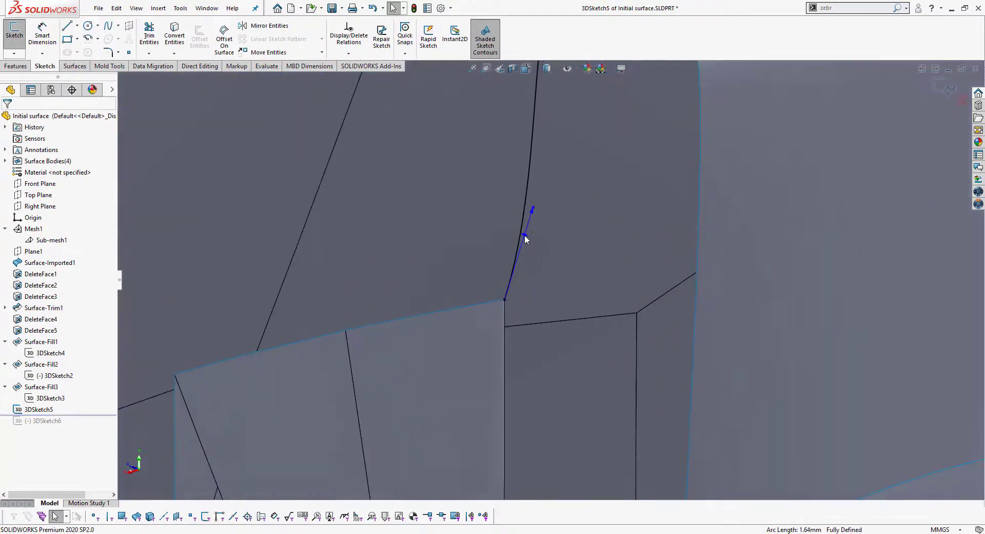
pyautogui.moveTo(525, 234); pyautogui.dragTo(506, 228)
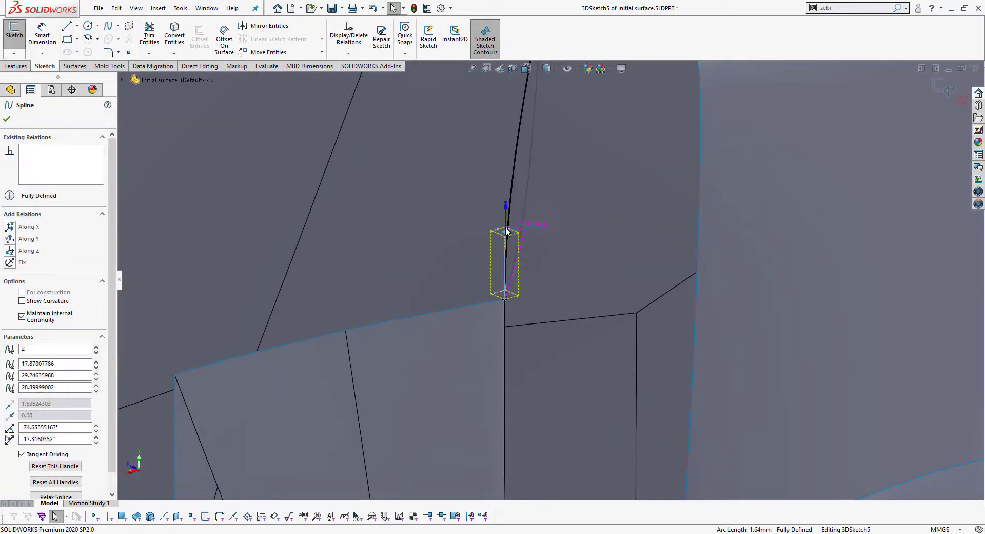
pyautogui.click(9, 239)
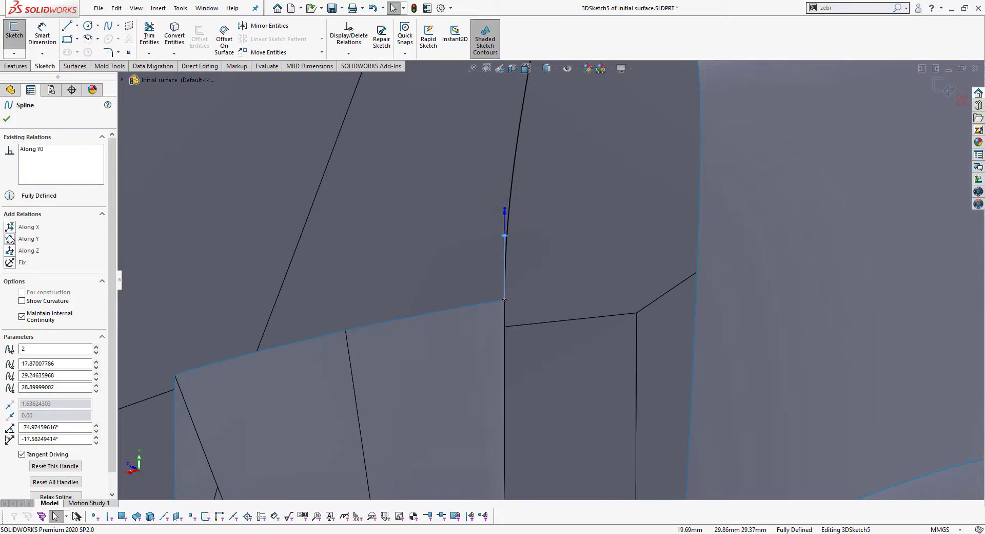
# Select the spline's upper endpoint and drag its tangent handle.
pyautogui.scroll(3, 618, 248)
pyautogui.scroll(-3, 563, 183)
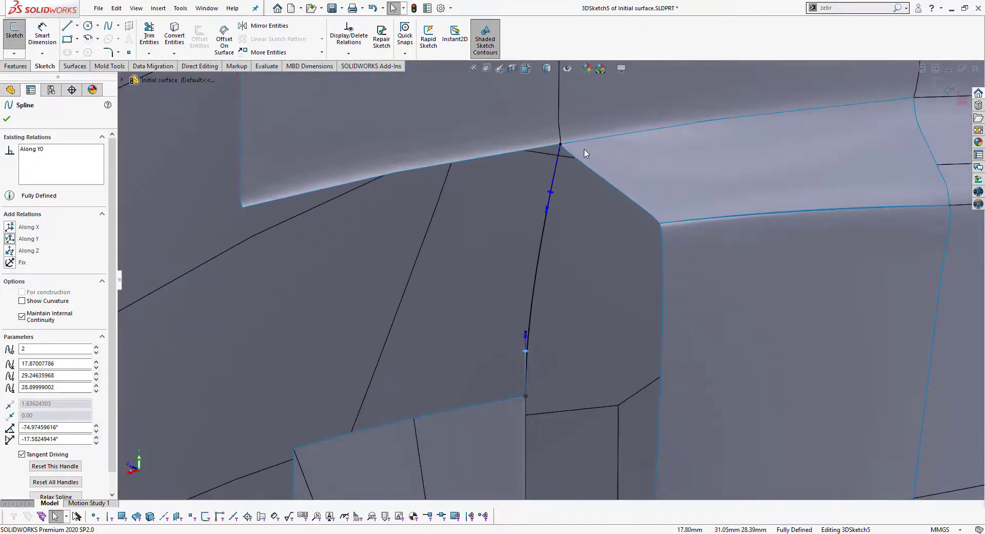
pyautogui.scroll(-2, 540, 207)
pyautogui.moveTo(540, 208); pyautogui.dragTo(523, 228, button='middle')
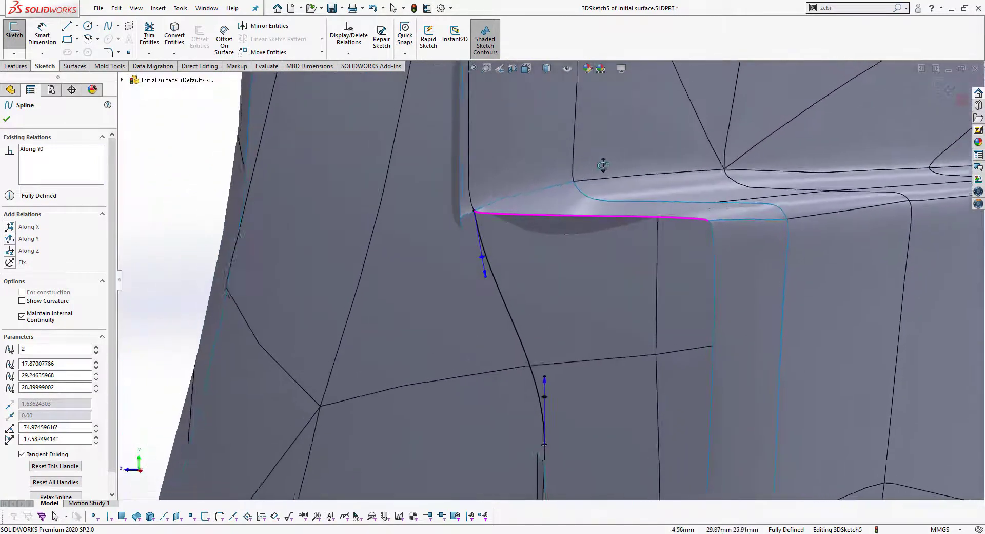
pyautogui.click(482, 257)
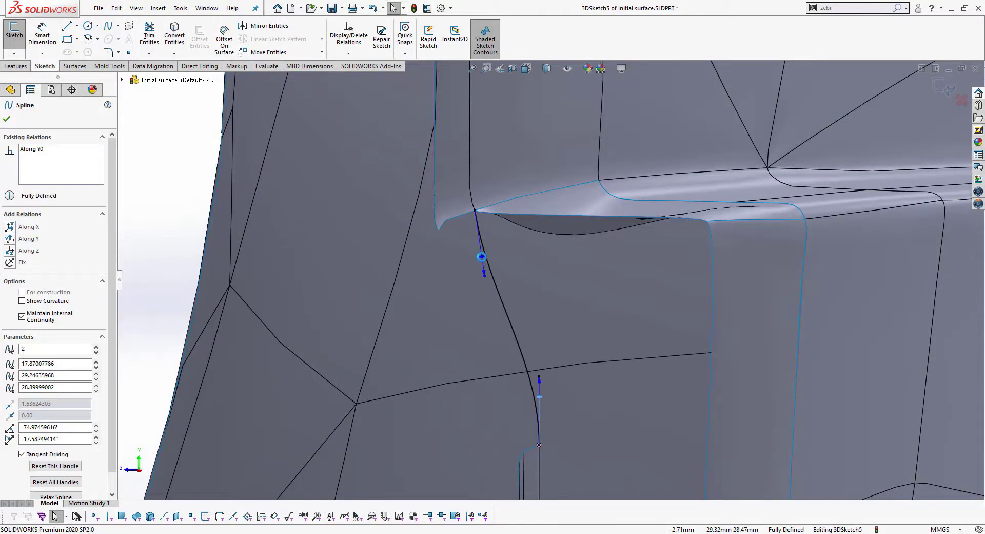
pyautogui.scroll(-1, 497, 252)
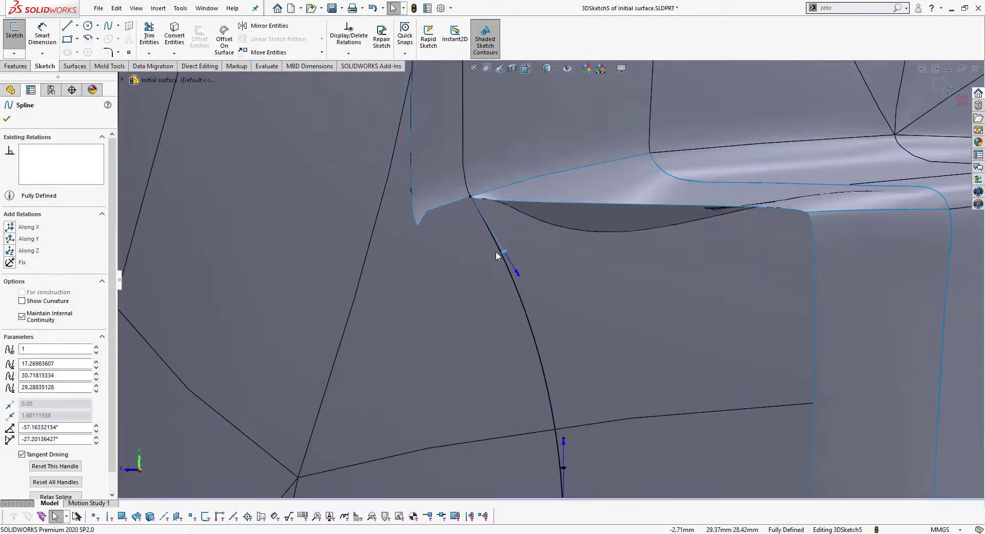
pyautogui.moveTo(506, 250); pyautogui.dragTo(490, 236)
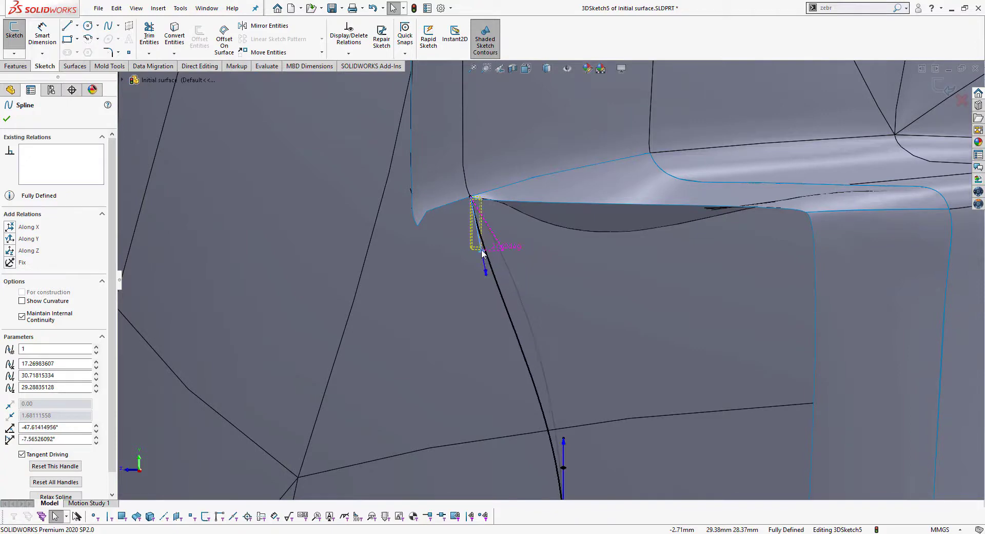
pyautogui.moveTo(490, 236); pyautogui.dragTo(549, 212, button='middle')
pyautogui.scroll(3, 549, 212)
# Angle the upper end tangent to follow the edge and lock it Along Y.
pyautogui.moveTo(501, 242); pyautogui.dragTo(209, 330, button='middle')
pyautogui.scroll(2, 209, 330)
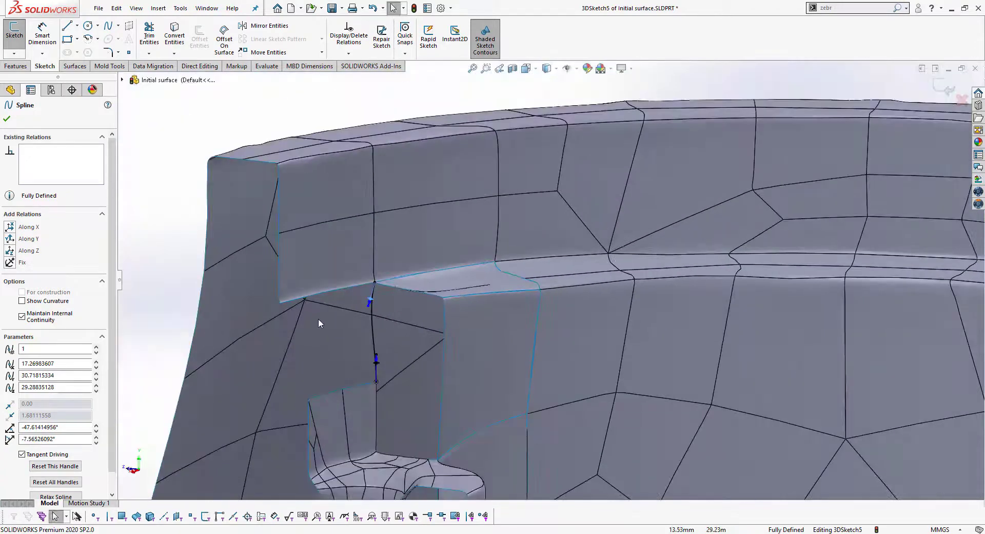
pyautogui.moveTo(319, 323)
pyautogui.mouseDown(button='middle')
pyautogui.moveTo(294, 319)
pyautogui.moveTo(313, 314)
pyautogui.mouseUp(button='middle')
pyautogui.scroll(-3, 352, 300)
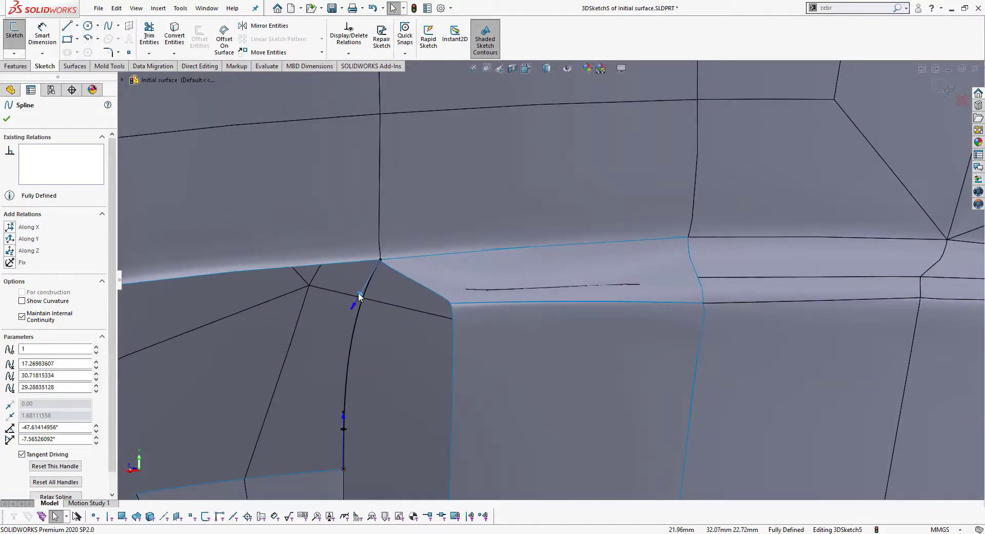
pyautogui.moveTo(358, 291); pyautogui.dragTo(383, 304)
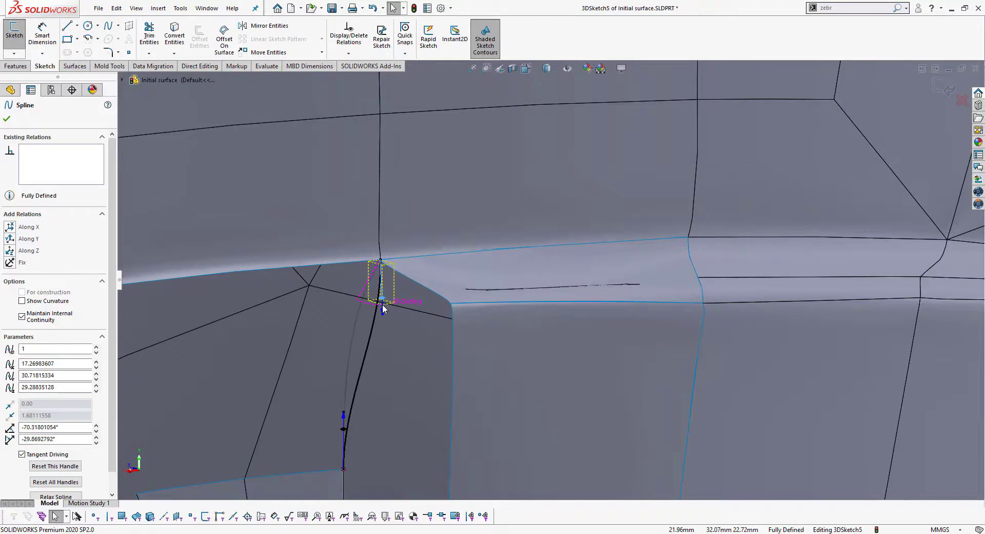
pyautogui.scroll(2, 334, 375)
pyautogui.scroll(2, 395, 340)
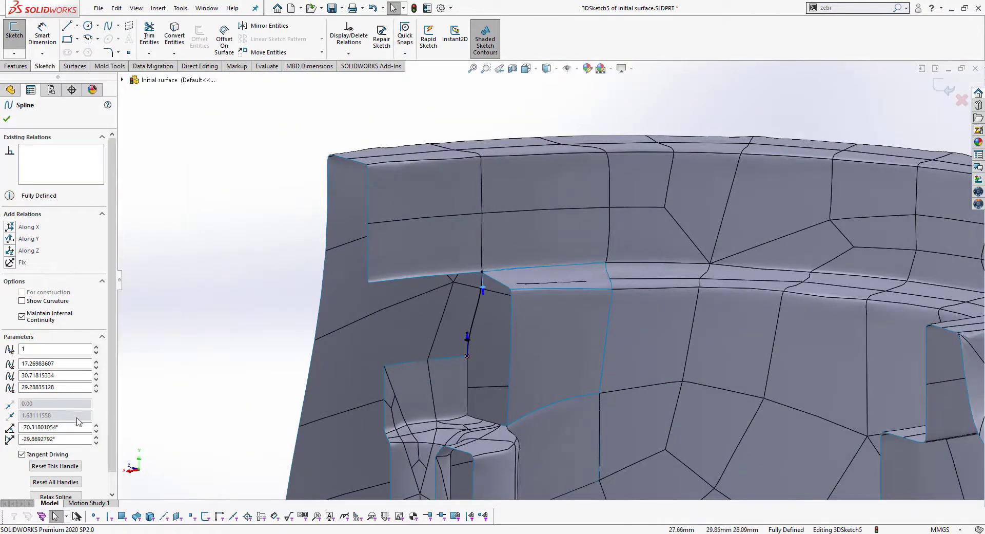
pyautogui.click(14, 241)
# Tilt the model to check the spline shape and exit 3DSketch5.
pyautogui.scroll(-1, 503, 344)
pyautogui.scroll(-2, 503, 344)
pyautogui.scroll(-2, 580, 342)
pyautogui.scroll(-2, 580, 342)
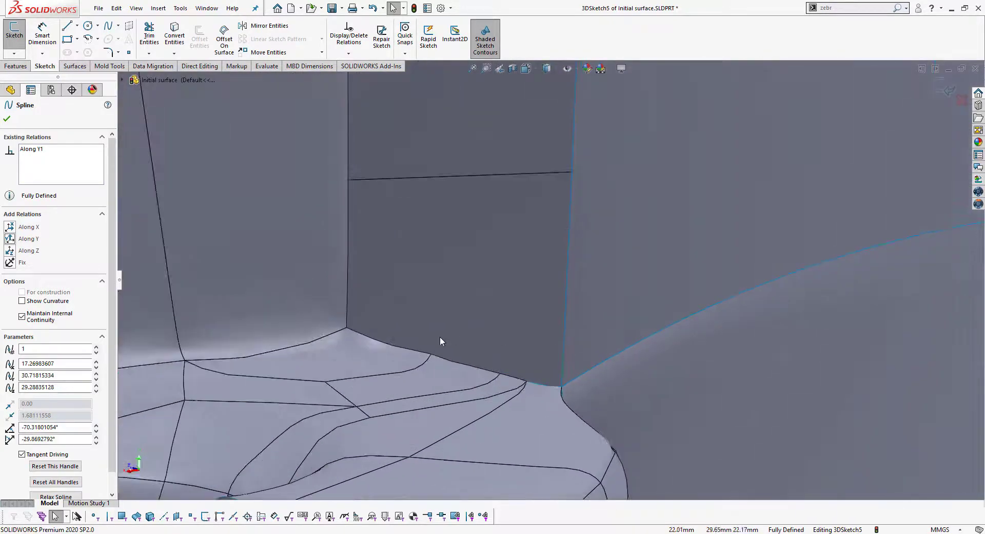
pyautogui.scroll(2, 457, 316)
pyautogui.scroll(1, 472, 338)
pyautogui.moveTo(472, 338)
pyautogui.mouseDown(button='middle')
pyautogui.moveTo(514, 256)
pyautogui.moveTo(161, 165)
pyautogui.mouseUp(button='middle')
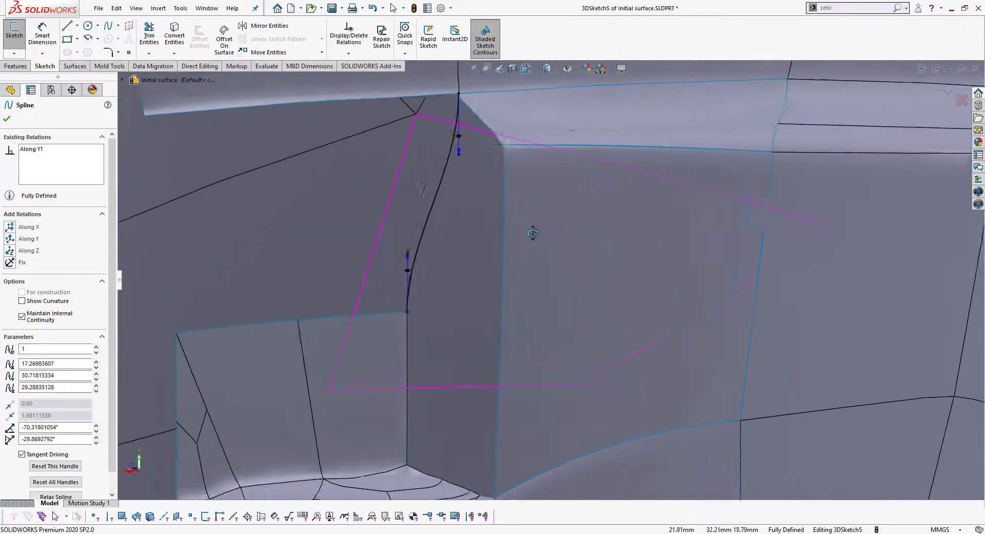
pyautogui.click(949, 91)
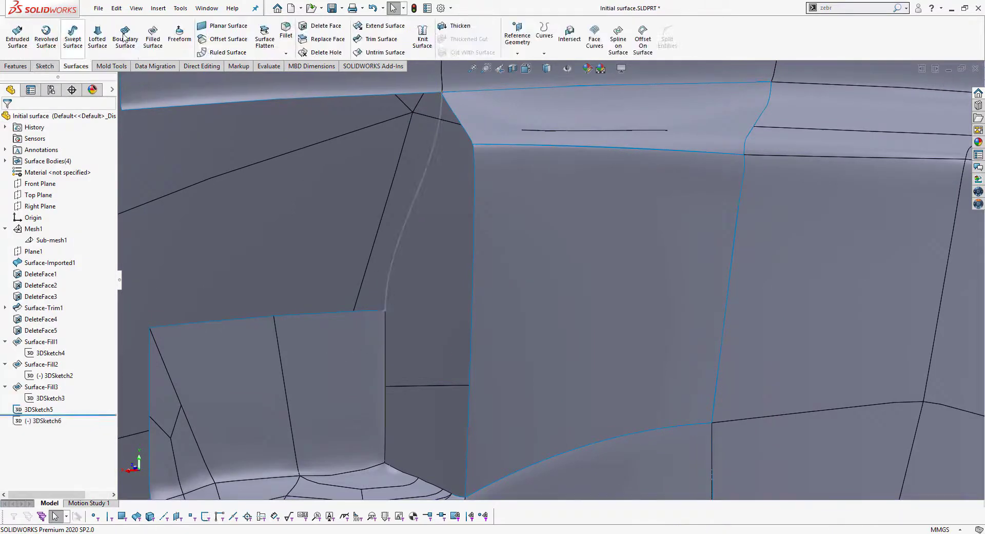
# Start a Fill Surface and add the seven edges around the notch opening as boundary.
pyautogui.click(153, 38)
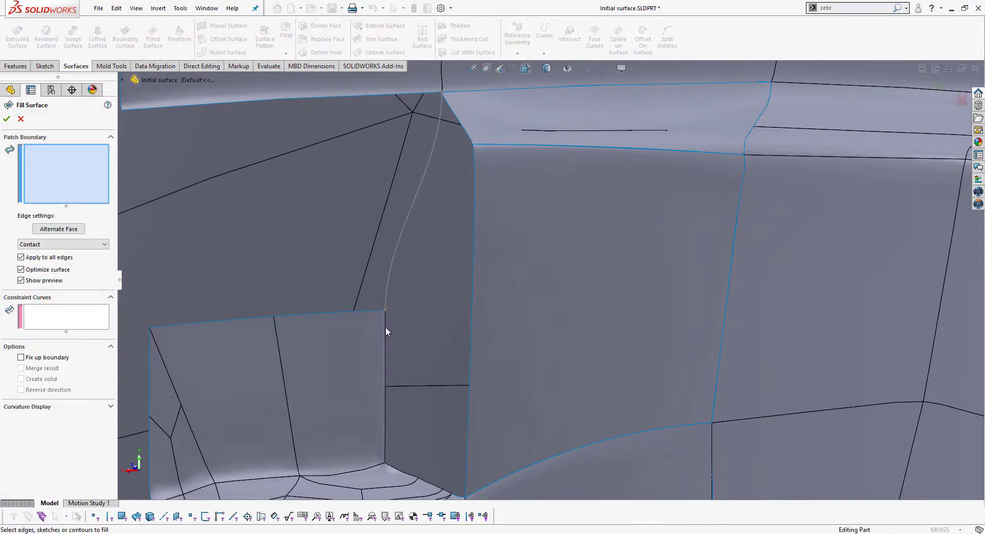
pyautogui.click(385, 332)
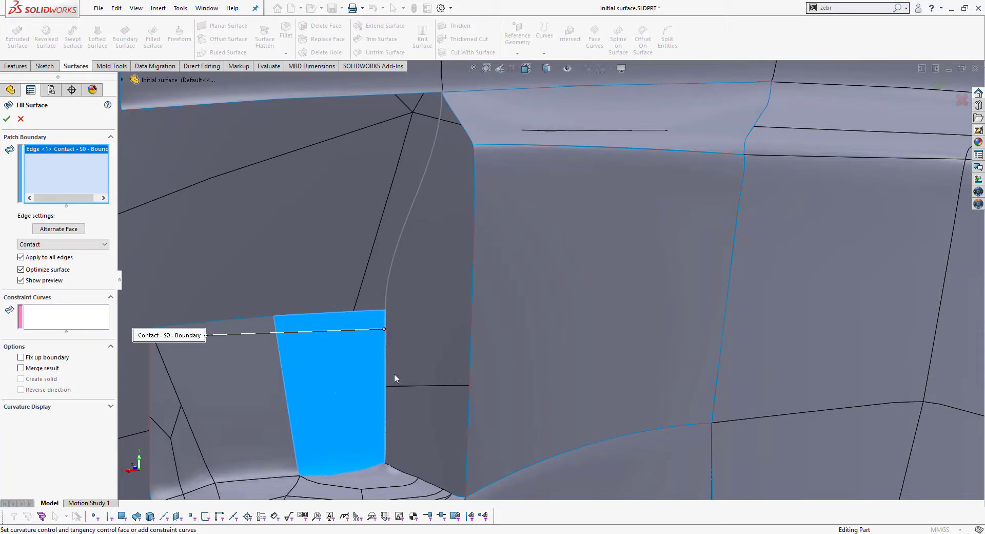
pyautogui.click(396, 471)
pyautogui.click(440, 492)
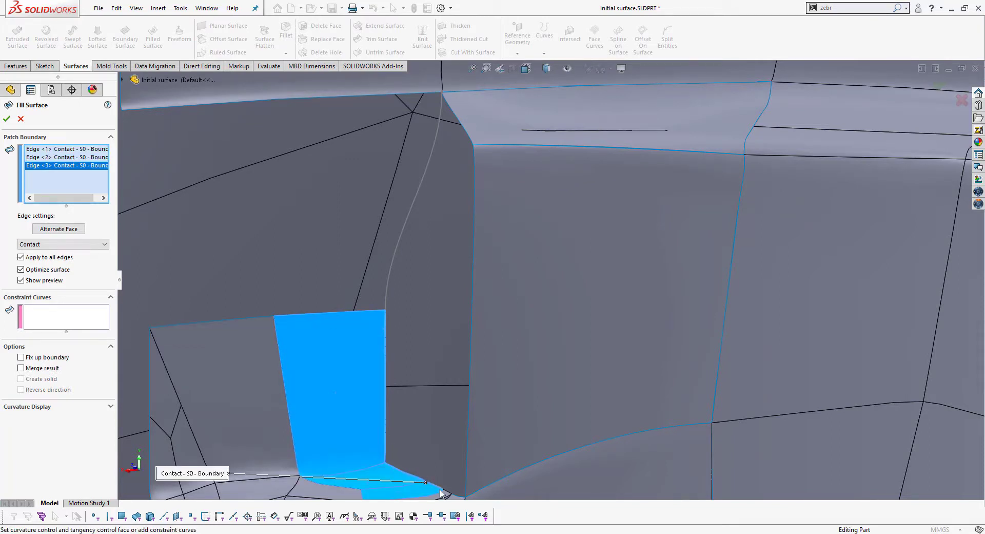
pyautogui.click(446, 492)
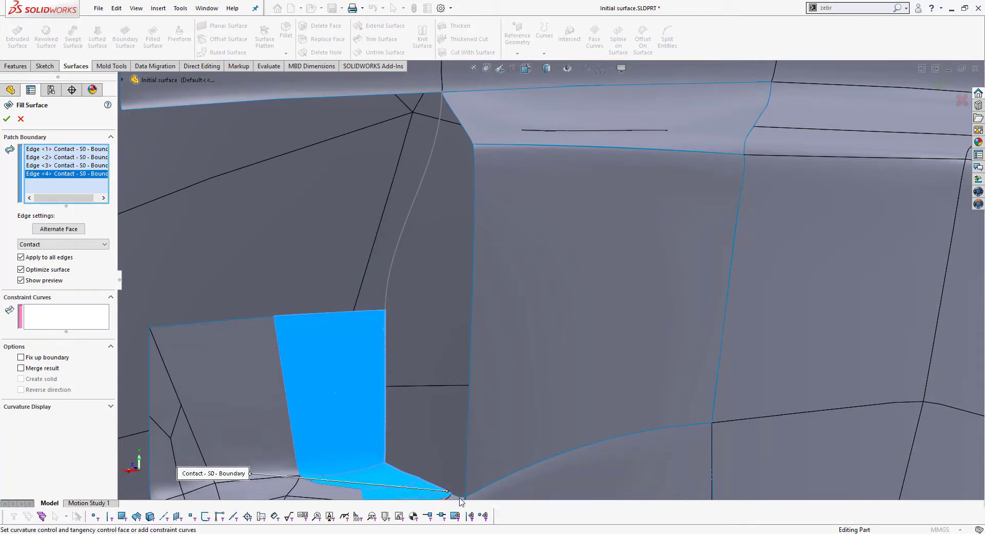
pyautogui.click(459, 496)
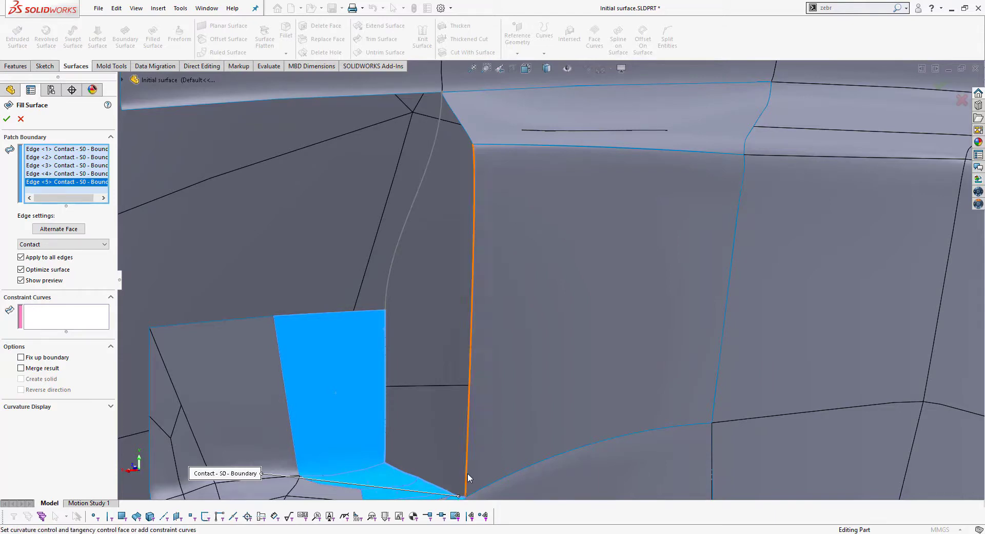
pyautogui.click(467, 473)
pyautogui.scroll(-2, 472, 154)
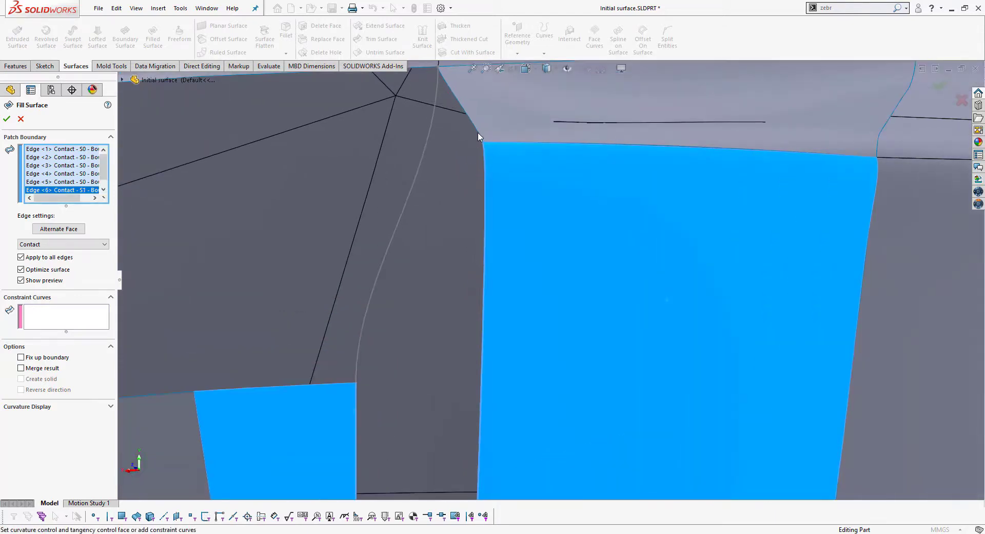
pyautogui.click(480, 134)
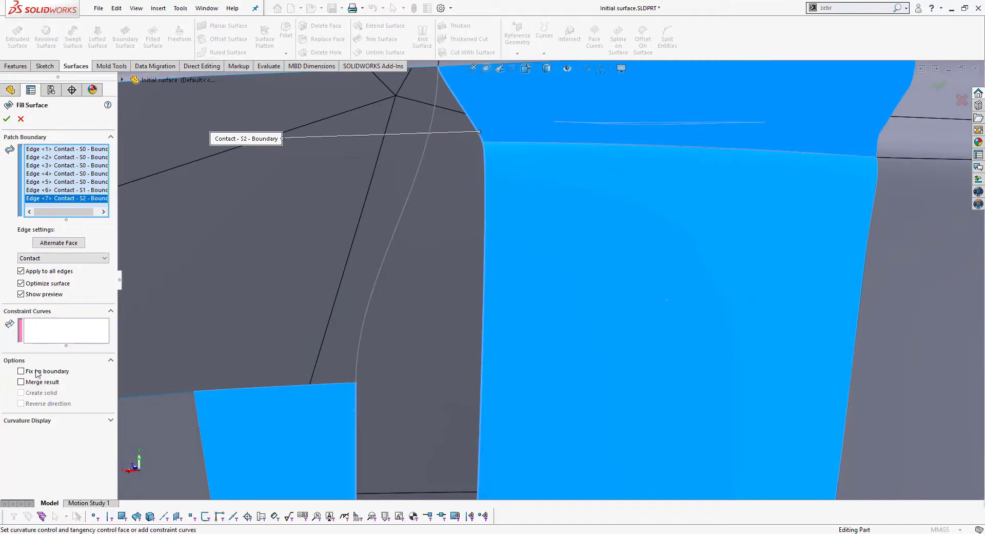
# Enable Fix up boundary, add the 3DSketch5 curve, and accept the patch as Surface-Fill7.
pyautogui.click(37, 374)
pyautogui.scroll(3, 456, 203)
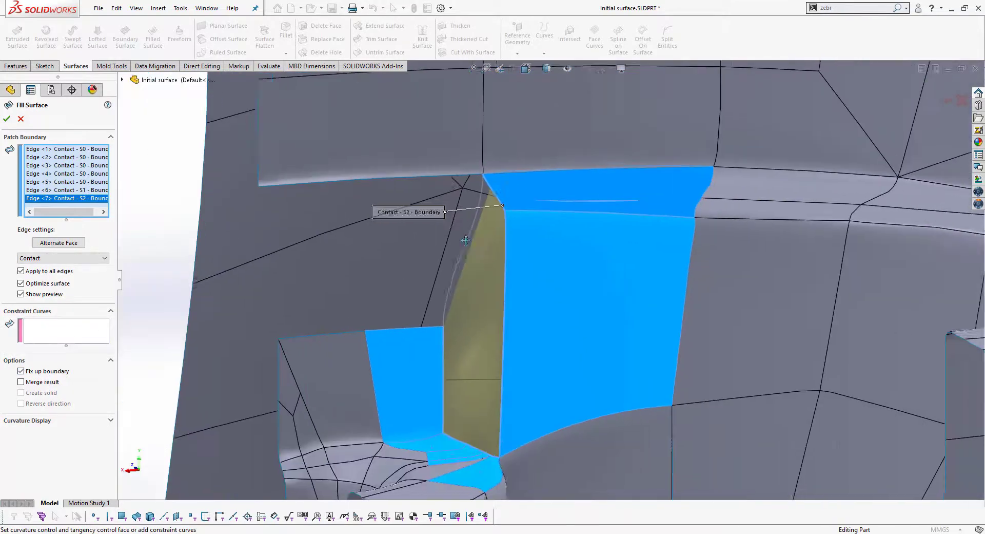
pyautogui.moveTo(457, 199)
pyautogui.mouseDown(button='middle')
pyautogui.moveTo(483, 240)
pyautogui.moveTo(445, 229)
pyautogui.moveTo(513, 215)
pyautogui.mouseUp(button='middle')
pyautogui.scroll(-3, 543, 208)
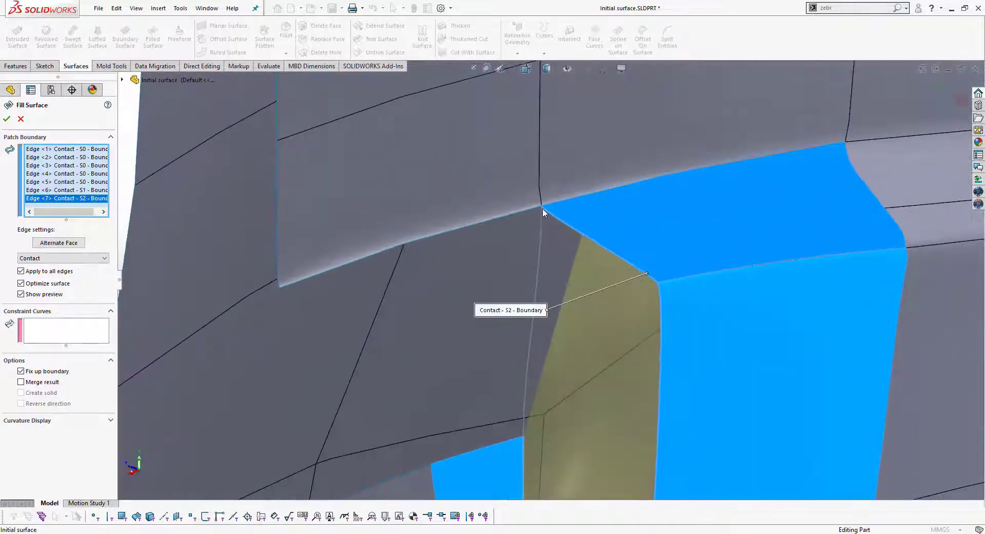
pyautogui.scroll(-2, 547, 246)
pyautogui.click(528, 246)
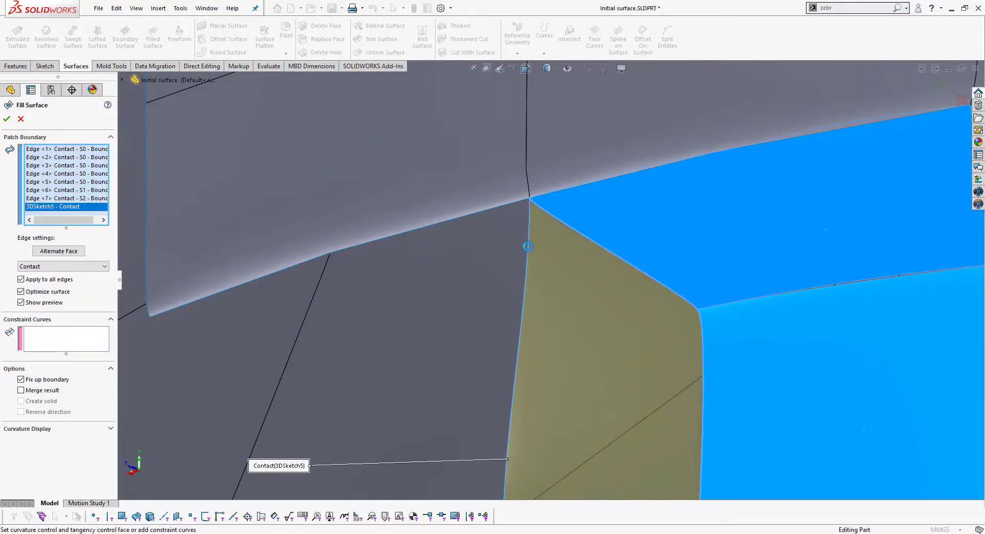
pyautogui.scroll(3, 538, 275)
pyautogui.moveTo(552, 300)
pyautogui.mouseDown(button='middle')
pyautogui.moveTo(543, 286)
pyautogui.moveTo(275, 246)
pyautogui.mouseUp(button='middle')
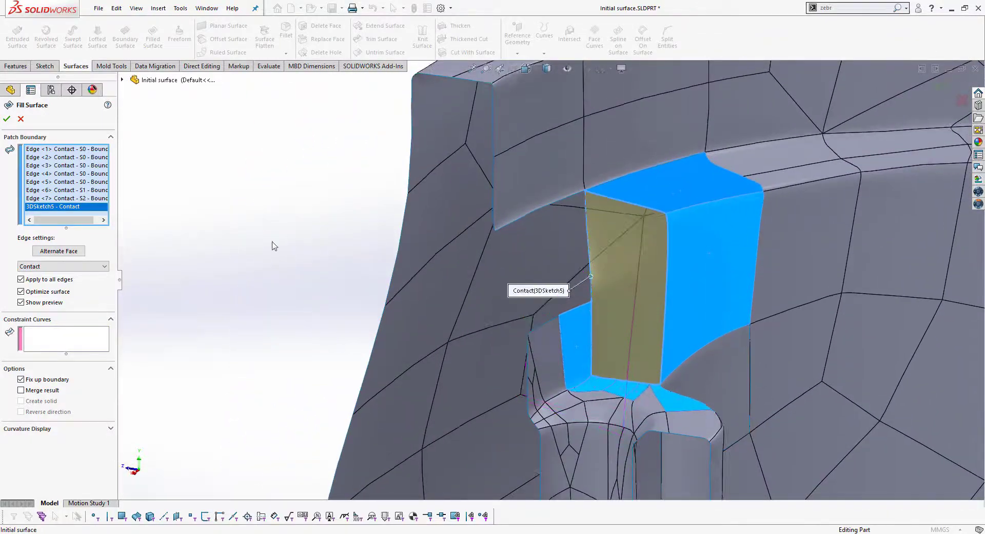
pyautogui.click(6, 121)
pyautogui.scroll(3, 624, 263)
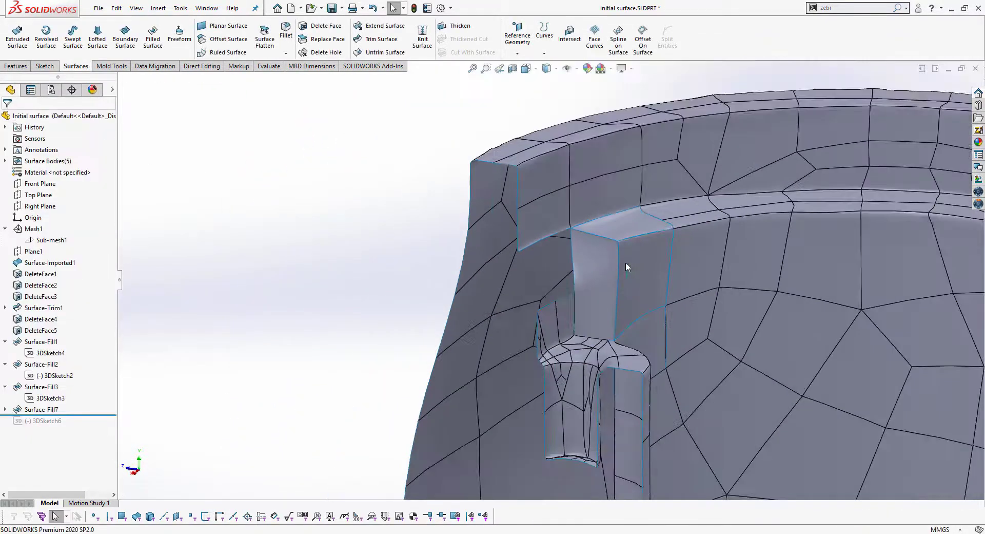
pyautogui.moveTo(625, 264)
pyautogui.mouseDown(button='middle')
pyautogui.moveTo(552, 266)
pyautogui.moveTo(596, 251)
pyautogui.mouseUp(button='middle')
pyautogui.scroll(-3, 596, 251)
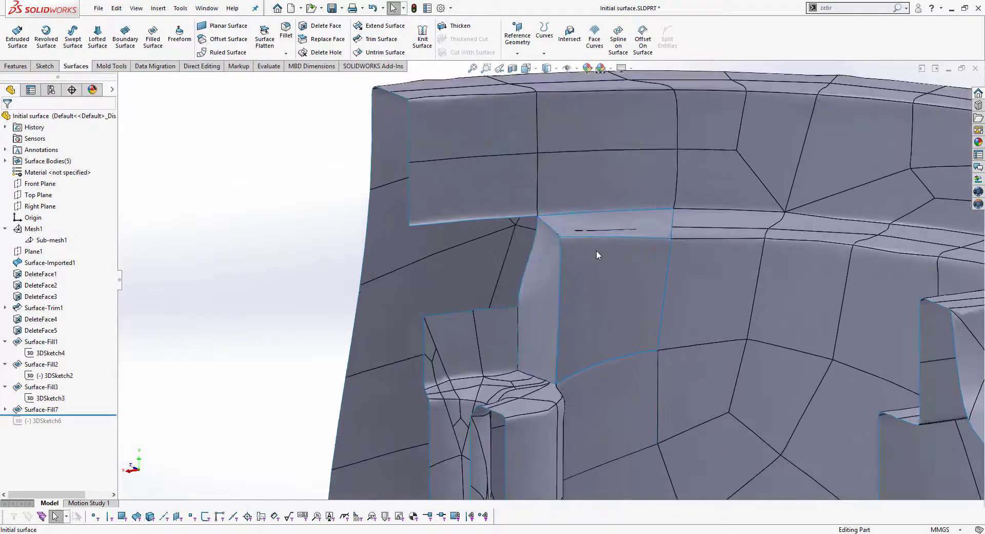
pyautogui.scroll(-2, 559, 242)
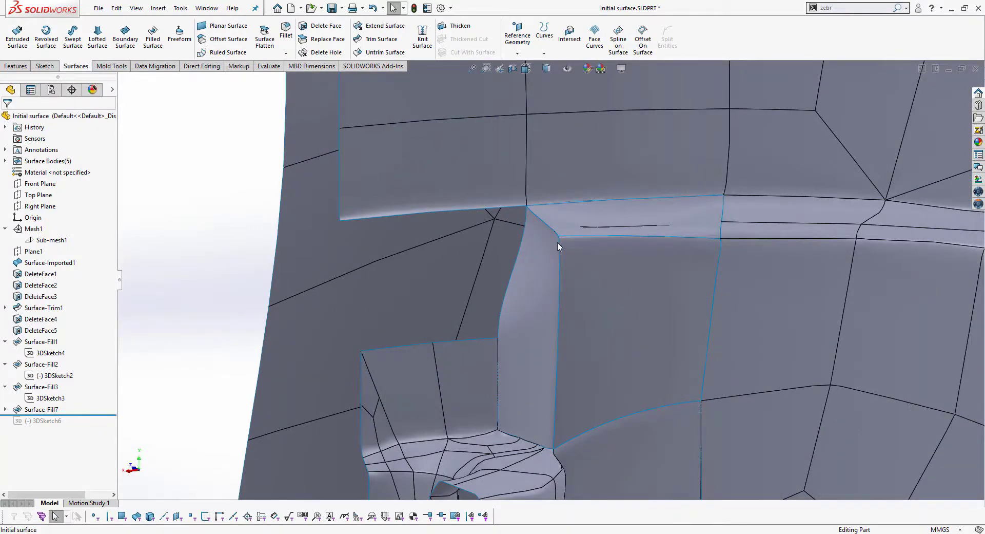
pyautogui.scroll(2, 555, 252)
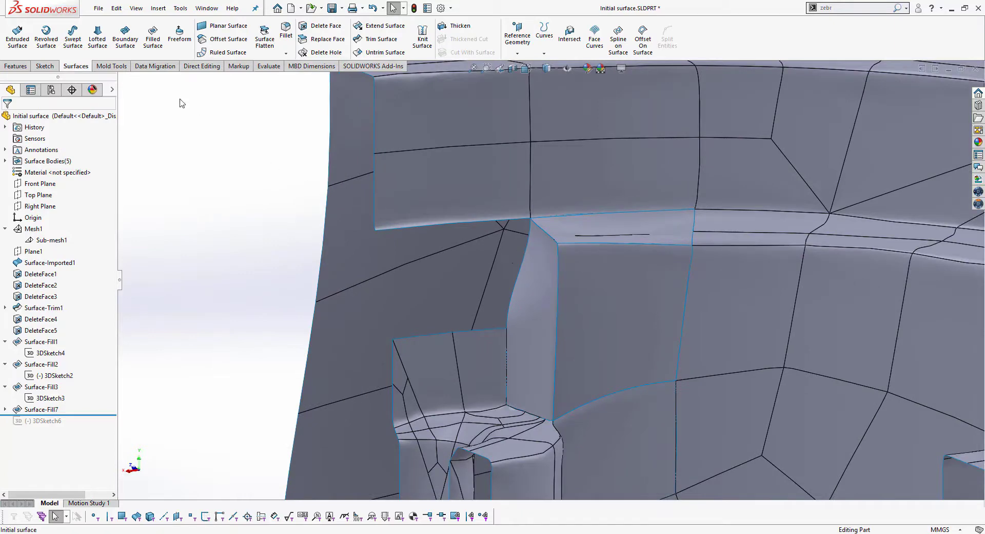
# Start a fill surface with two side edges, then abandon it.
pyautogui.click(153, 36)
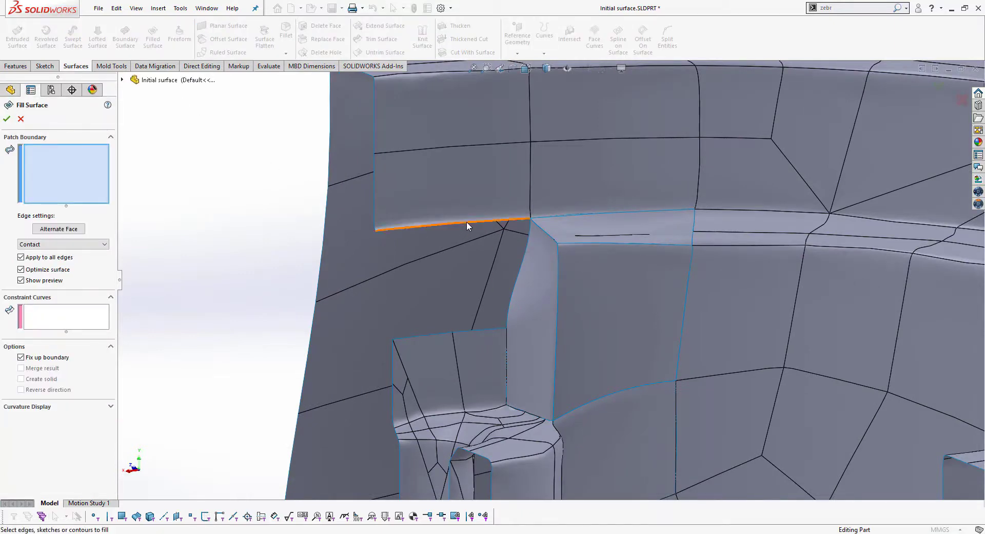
pyautogui.click(467, 224)
pyautogui.moveTo(479, 259)
pyautogui.mouseDown(button='middle')
pyautogui.moveTo(490, 275)
pyautogui.moveTo(543, 276)
pyautogui.mouseUp(button='middle')
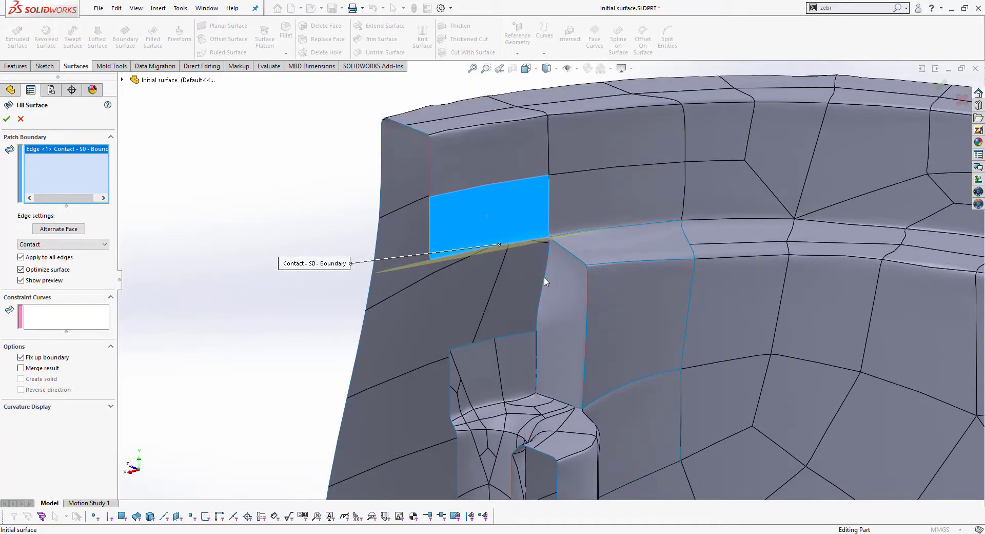
pyautogui.click(544, 280)
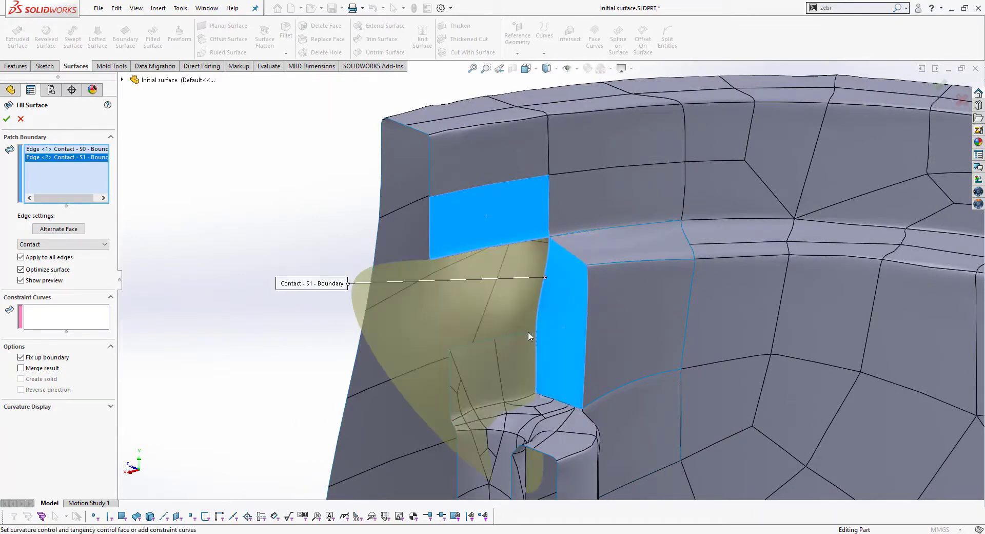
pyautogui.press('Return')
# Roll back the feature tree below 3DSketch6 to bring the spline into the model.
pyautogui.scroll(-3, 529, 328)
pyautogui.scroll(-3, 535, 310)
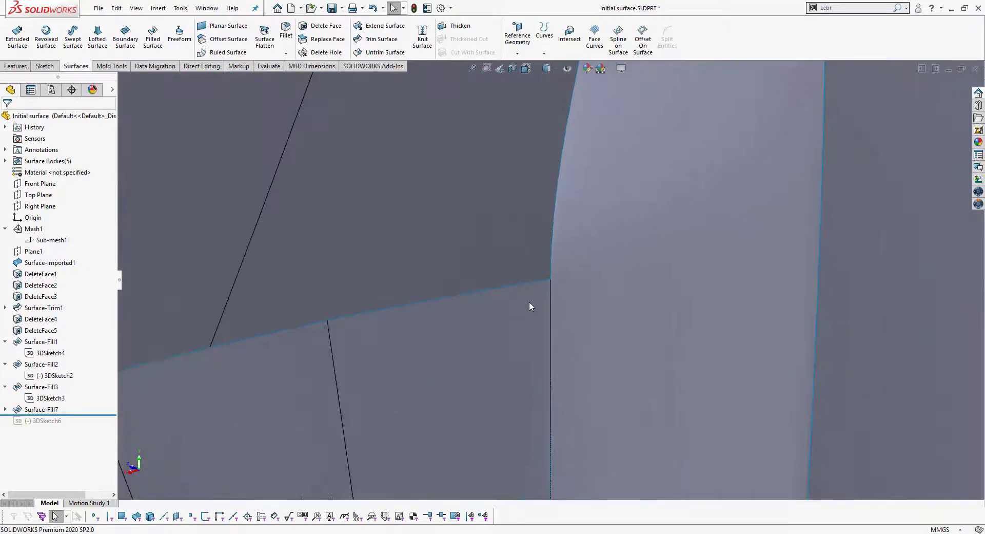
pyautogui.moveTo(529, 302); pyautogui.dragTo(544, 327, button='middle')
pyautogui.scroll(5, 544, 327)
pyautogui.moveTo(507, 275); pyautogui.dragTo(361, 288, button='middle')
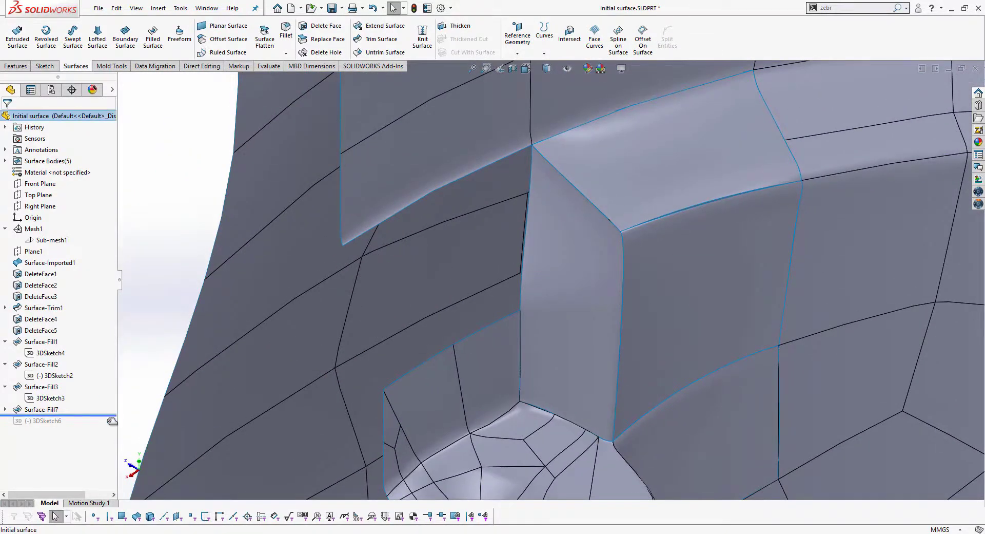
pyautogui.moveTo(112, 413); pyautogui.dragTo(112, 426)
pyautogui.press('z')
# Open the 3DSketch6 spline along the side gap to check it, then exit the sketch.
pyautogui.scroll(3, 415, 308)
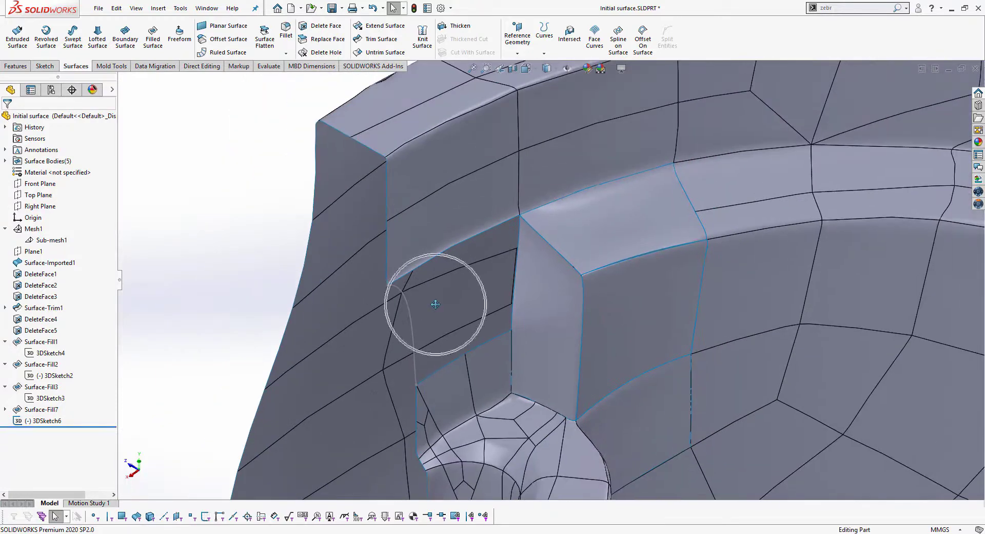
pyautogui.moveTo(428, 313); pyautogui.dragTo(544, 202, button='middle')
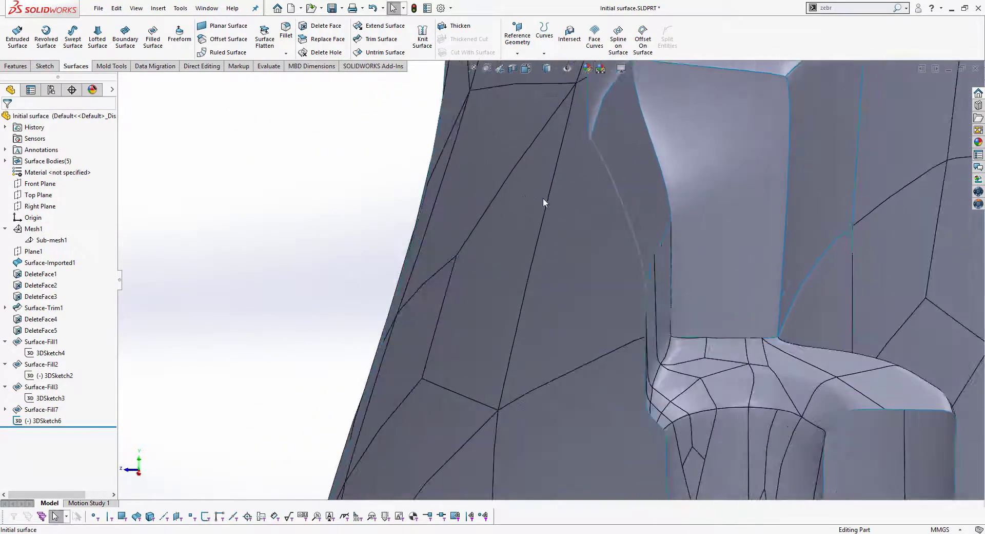
pyautogui.doubleClick(615, 183)
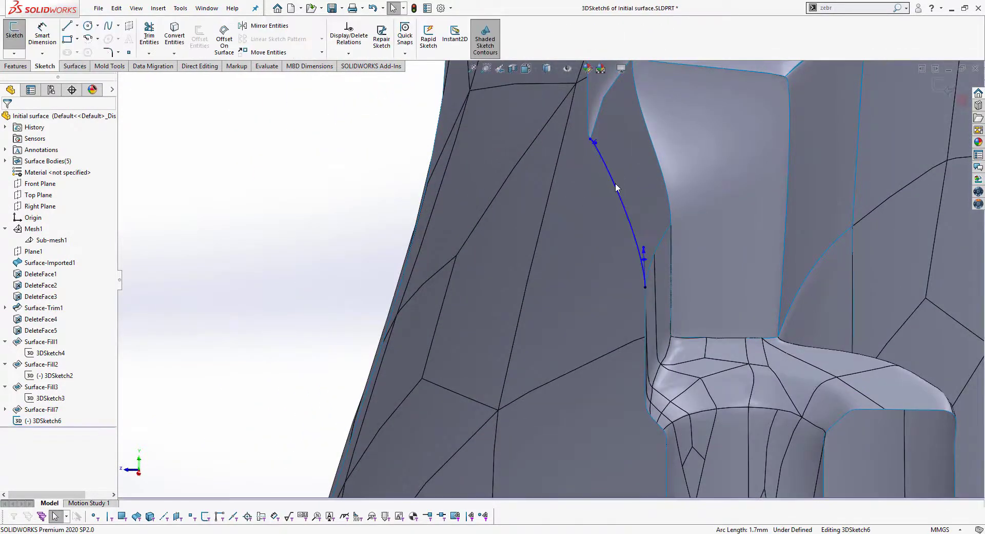
pyautogui.moveTo(614, 183); pyautogui.dragTo(537, 242, button='middle')
pyautogui.scroll(-4, 410, 143)
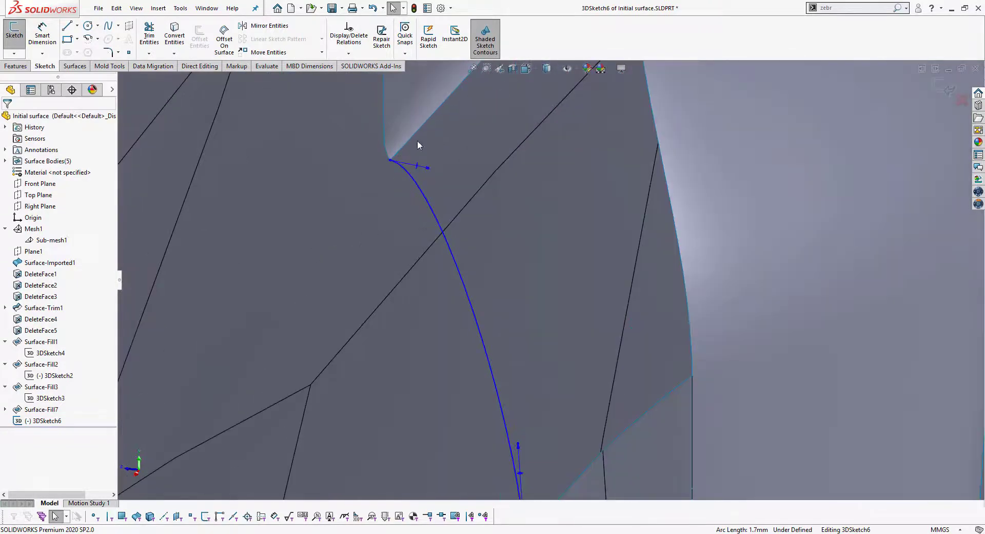
pyautogui.scroll(2, 579, 191)
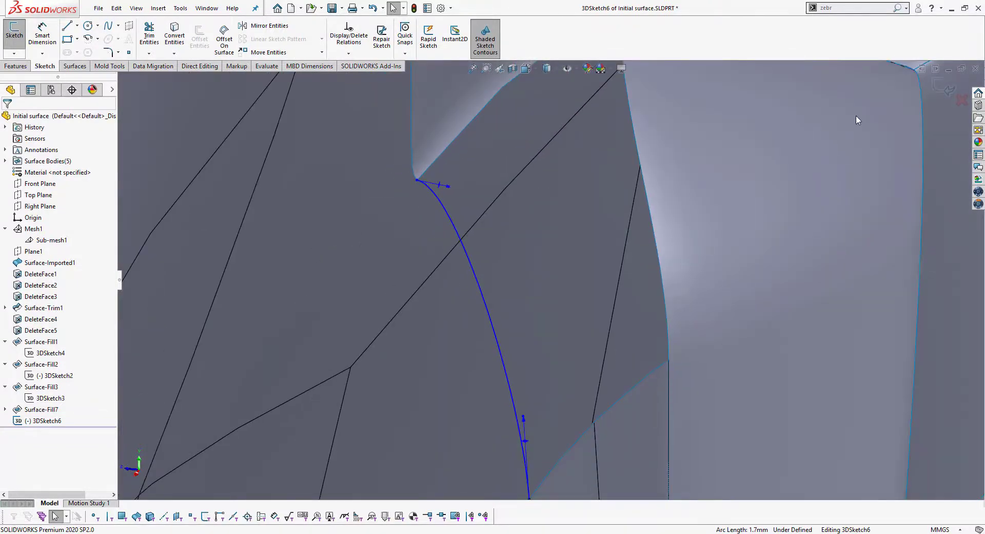
pyautogui.click(945, 87)
pyautogui.scroll(3, 536, 212)
pyautogui.press('Return')
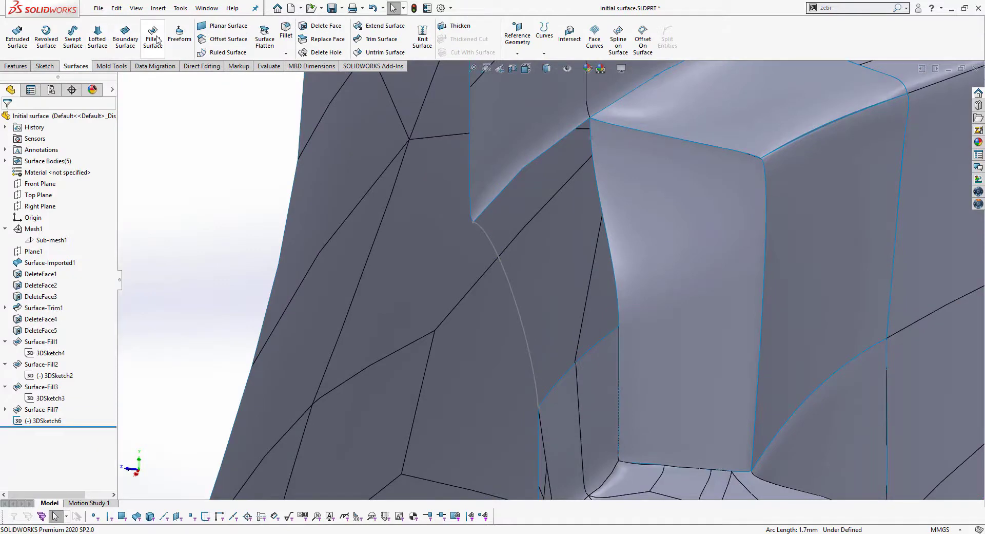
# Add the 3DSketch6 spline and three surrounding edges to the fill's Patch Boundary.
pyautogui.click(489, 238)
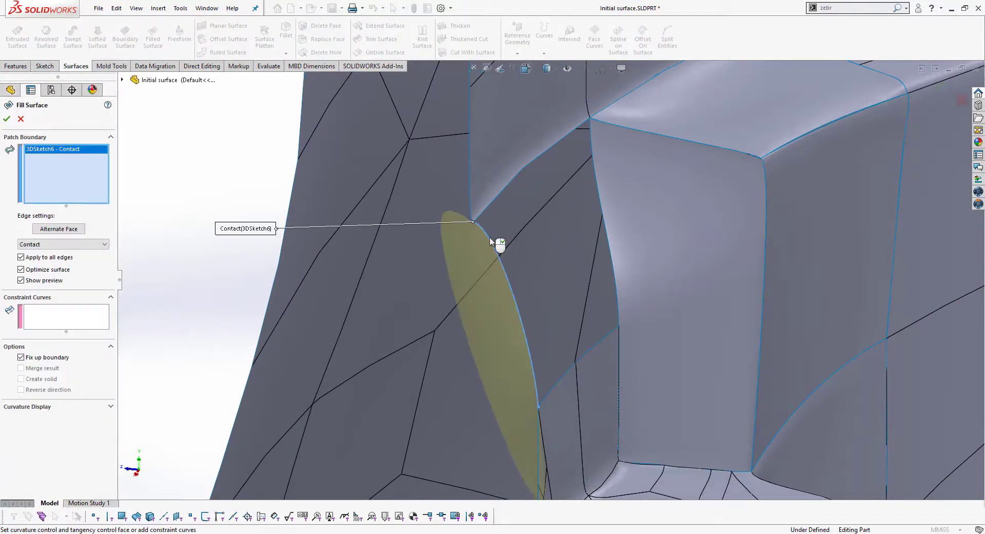
pyautogui.click(596, 344)
pyautogui.click(567, 373)
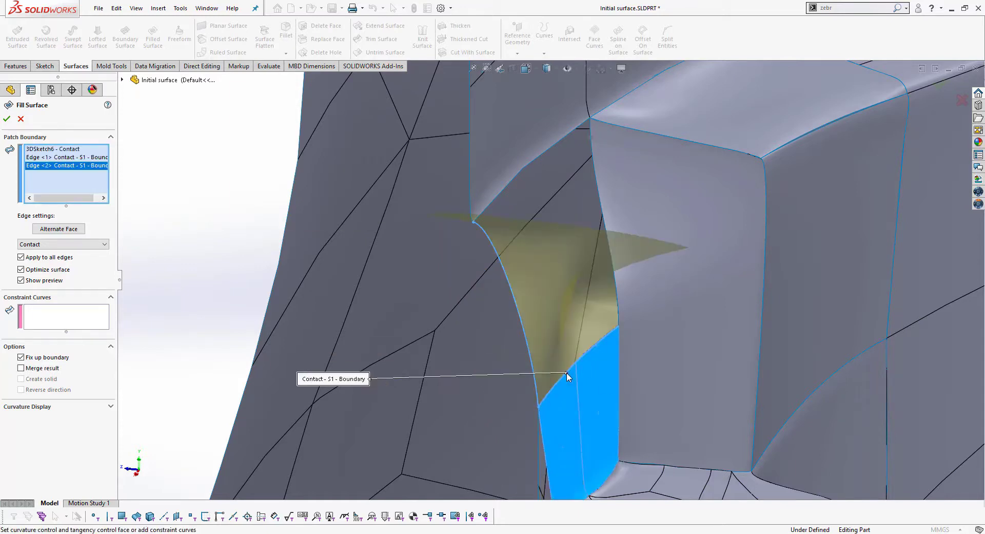
pyautogui.click(505, 185)
pyautogui.moveTo(505, 184); pyautogui.dragTo(534, 227, button='middle')
pyautogui.scroll(-1, 539, 231)
pyautogui.scroll(-3, 602, 236)
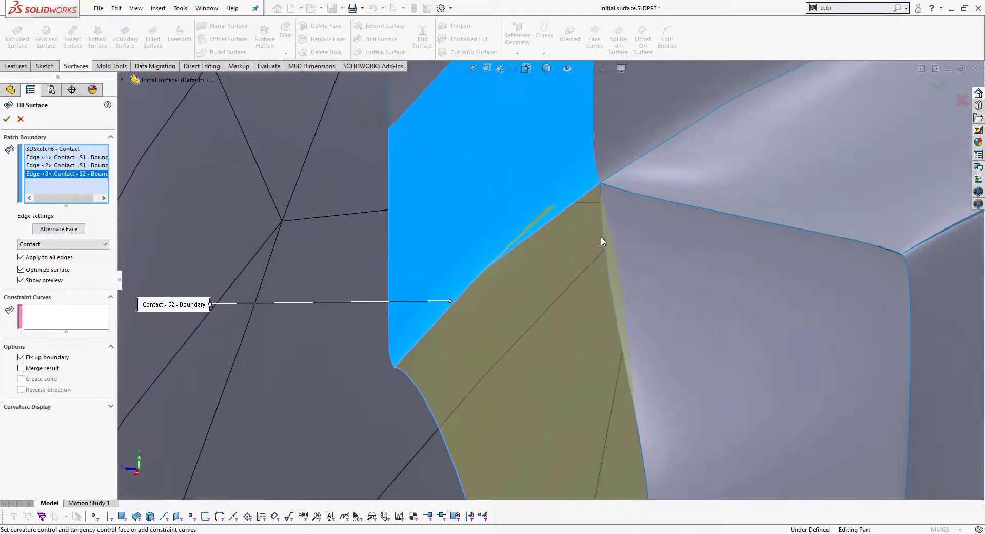
pyautogui.scroll(2, 606, 272)
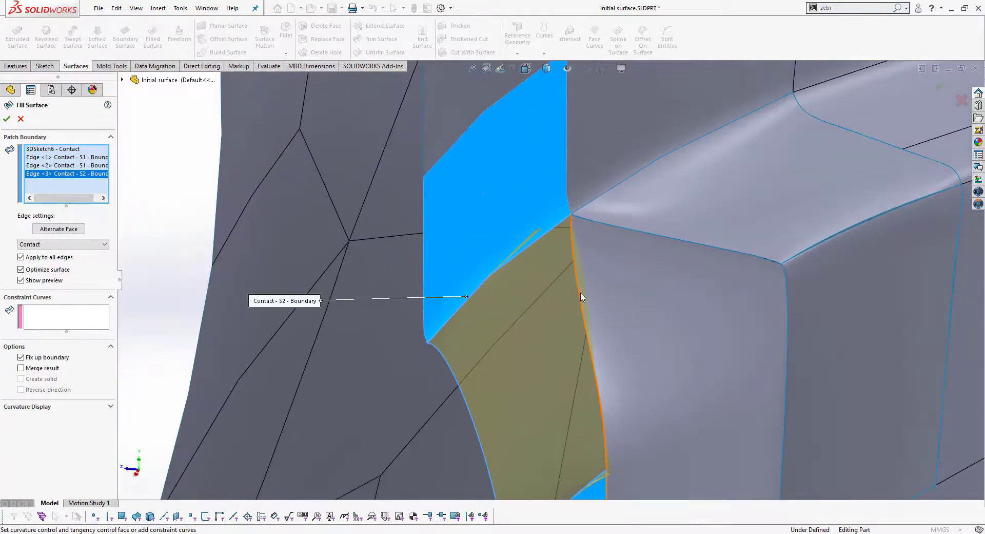
# Add the fourth edge to close the boundary and accept the patch as Surface-Fill8.
pyautogui.click(577, 292)
pyautogui.scroll(3, 584, 306)
pyautogui.moveTo(581, 347)
pyautogui.mouseDown(button='middle')
pyautogui.moveTo(552, 289)
pyautogui.moveTo(589, 322)
pyautogui.moveTo(580, 316)
pyautogui.mouseUp(button='middle')
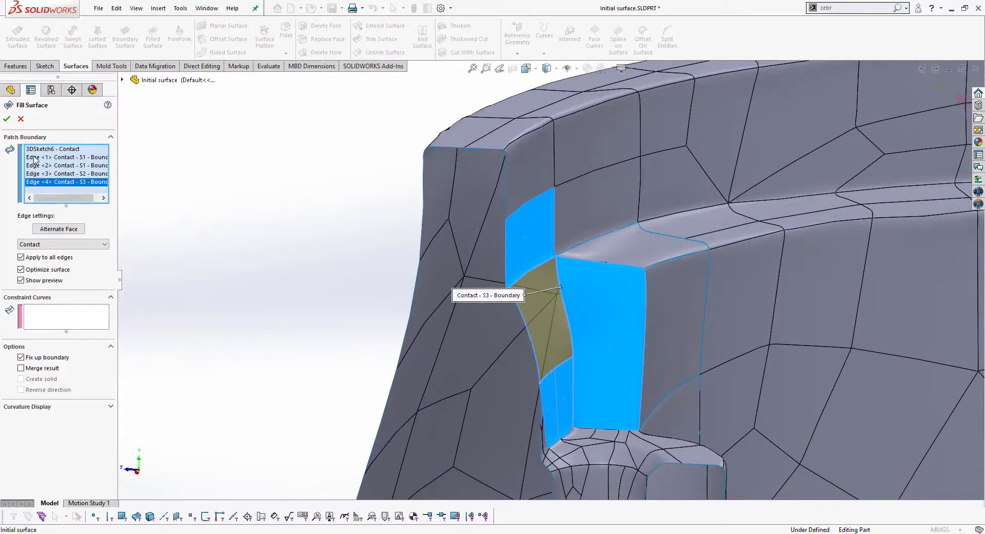
pyautogui.click(6, 119)
pyautogui.moveTo(633, 291)
pyautogui.mouseDown(button='middle')
pyautogui.moveTo(571, 322)
pyautogui.moveTo(541, 347)
pyautogui.moveTo(540, 361)
pyautogui.mouseUp(button='middle')
pyautogui.scroll(5, 590, 323)
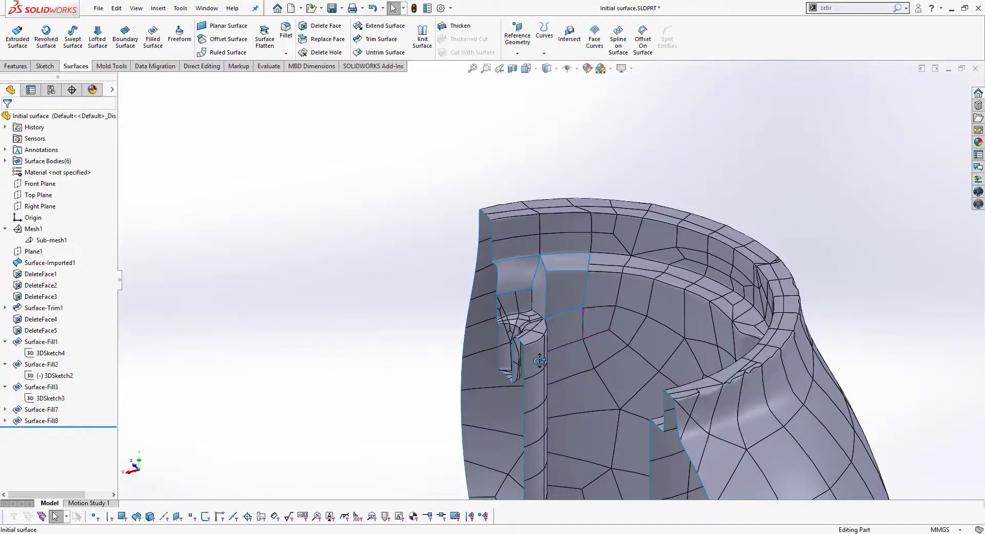
pyautogui.moveTo(550, 325); pyautogui.dragTo(599, 269, button='middle')
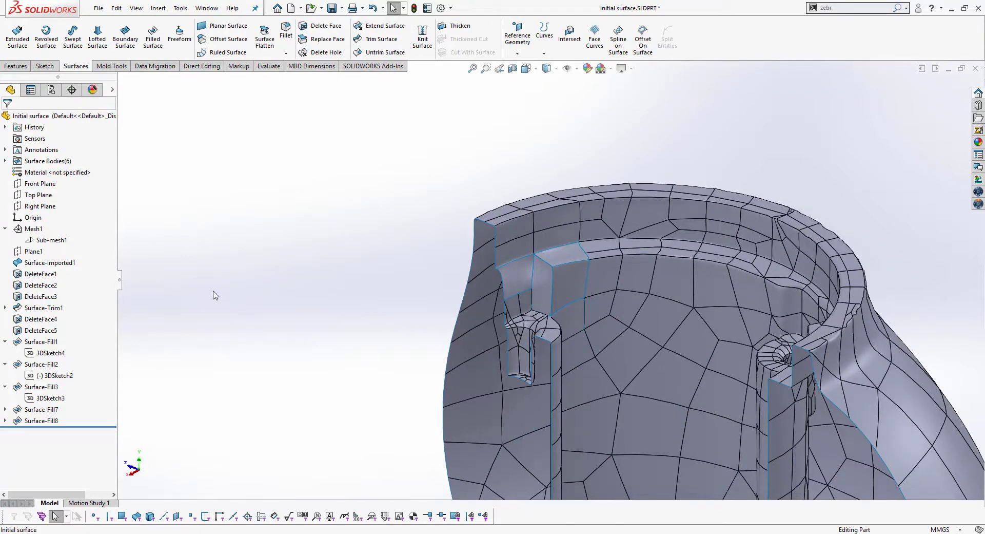
pyautogui.scroll(1, 382, 295)
pyautogui.scroll(3, 174, 250)
pyautogui.scroll(1, 238, 261)
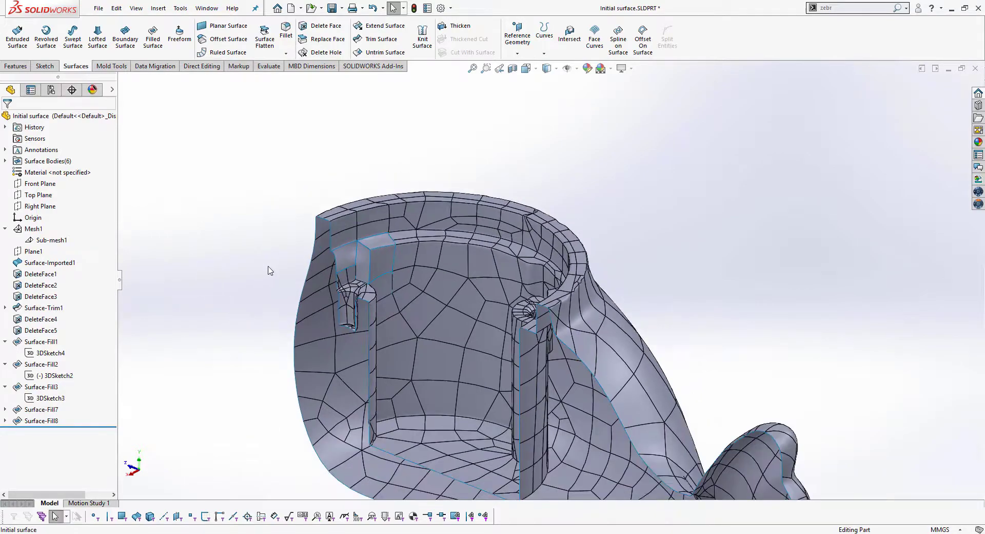
pyautogui.moveTo(268, 271)
pyautogui.mouseDown(button='middle')
pyautogui.moveTo(226, 269)
pyautogui.moveTo(279, 257)
pyautogui.moveTo(236, 269)
pyautogui.mouseUp(button='middle')
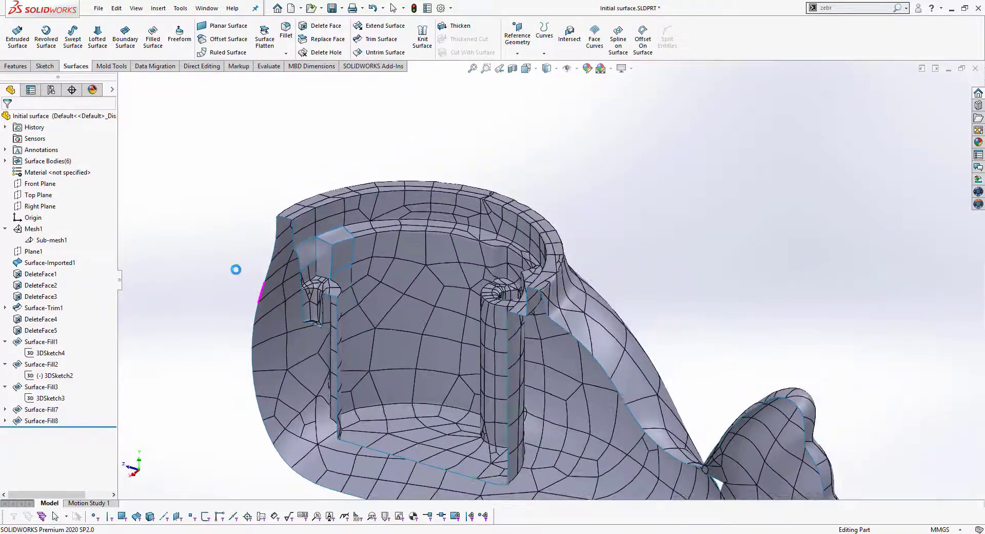
pyautogui.moveTo(329, 256); pyautogui.dragTo(315, 264, button='middle')
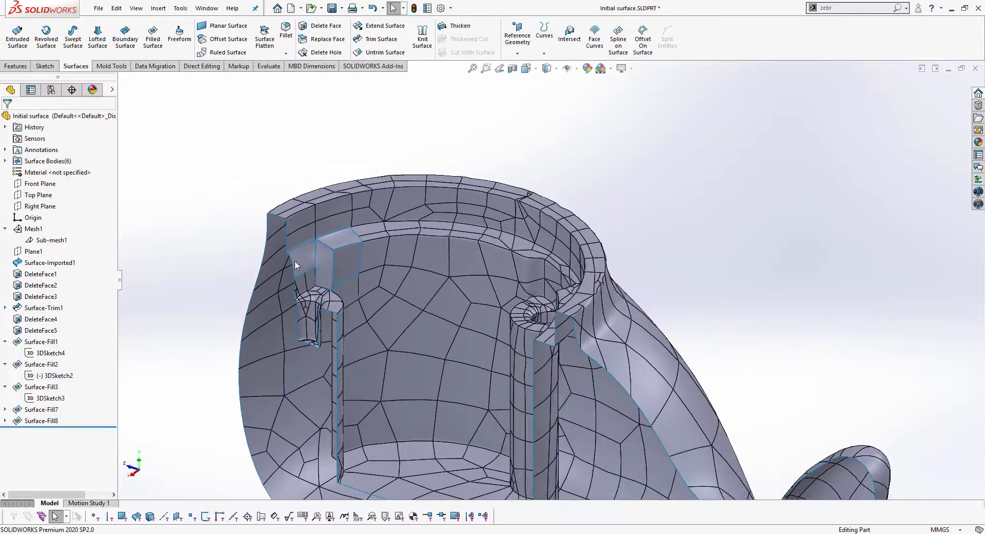